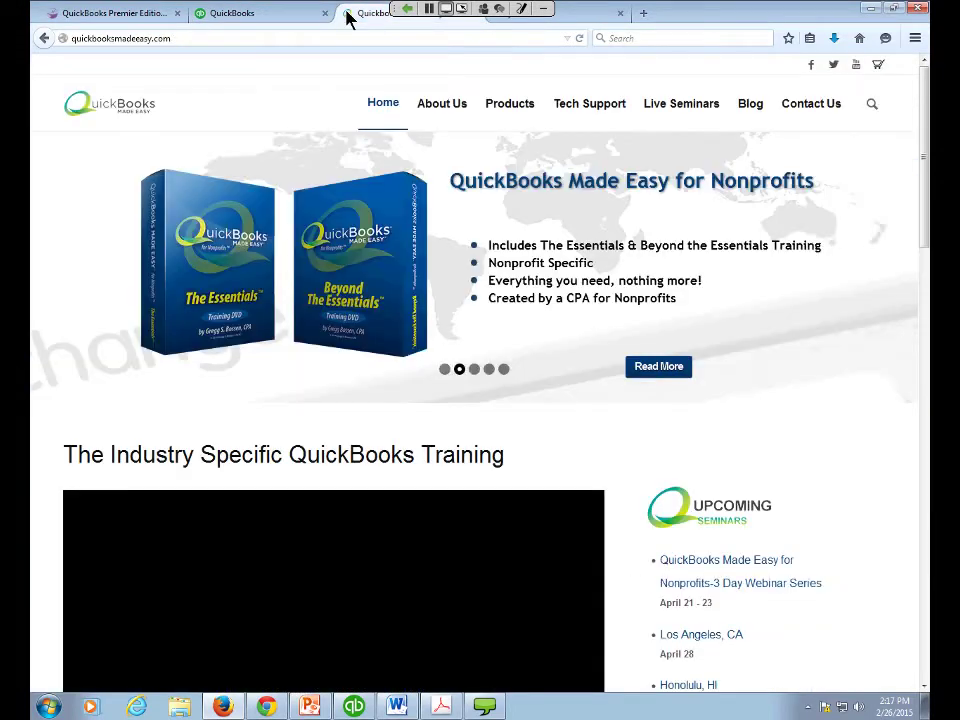
Bring up QuickBooks' No Company Open window, browse the sample files, and select the 2015 Non-Profit file
left_click(358, 702)
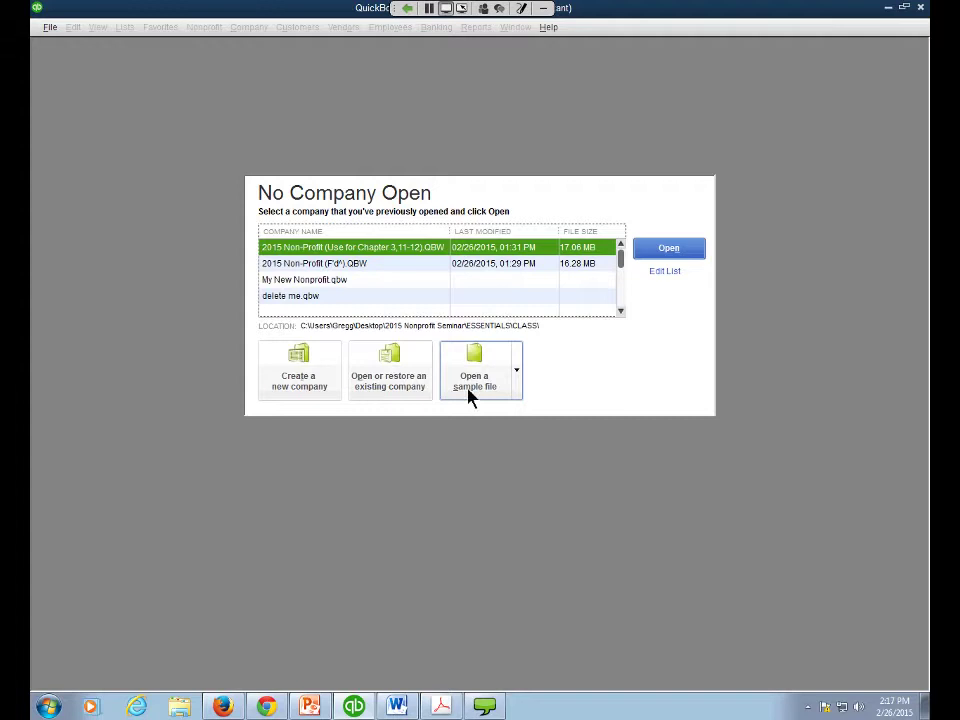
left_click(516, 377)
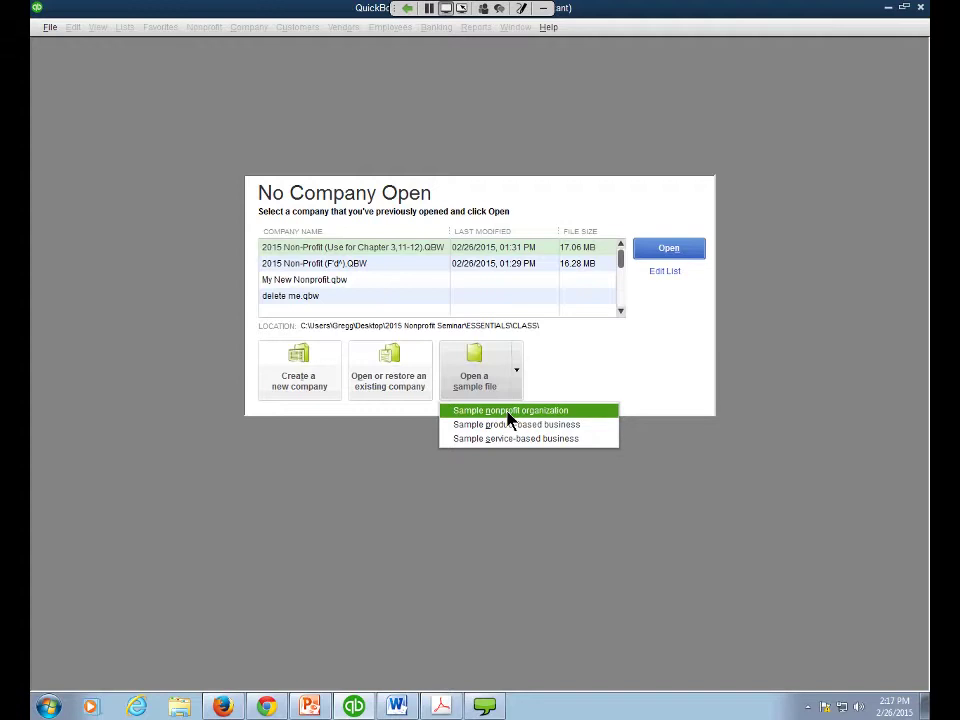
left_click(401, 259)
left_click(399, 250)
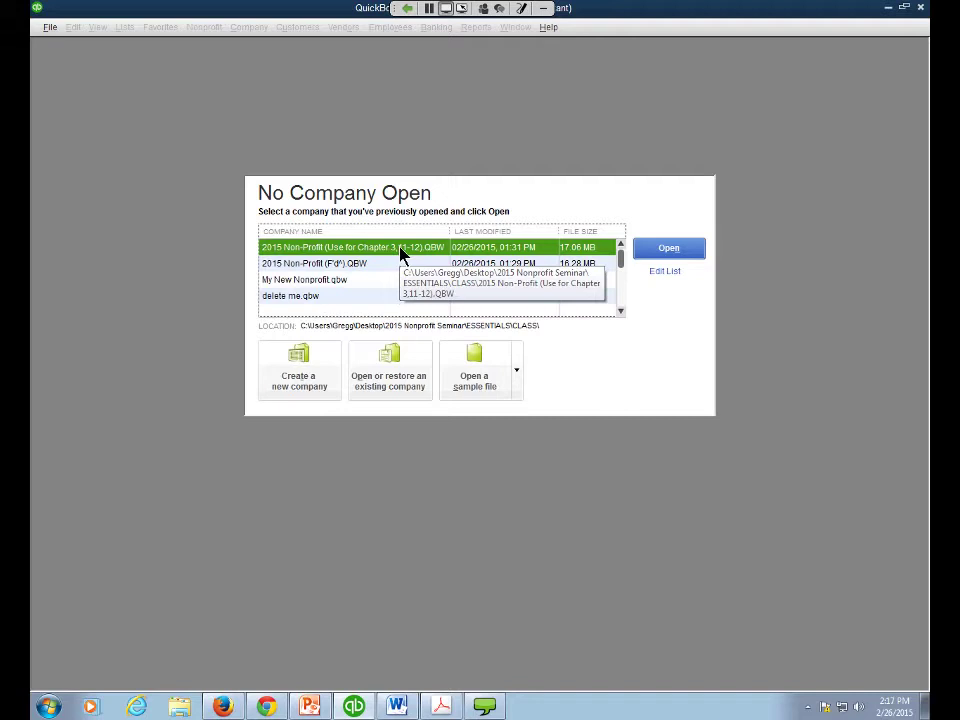
Open the Sample Synergy company file and accept the sample file notice
left_click(660, 256)
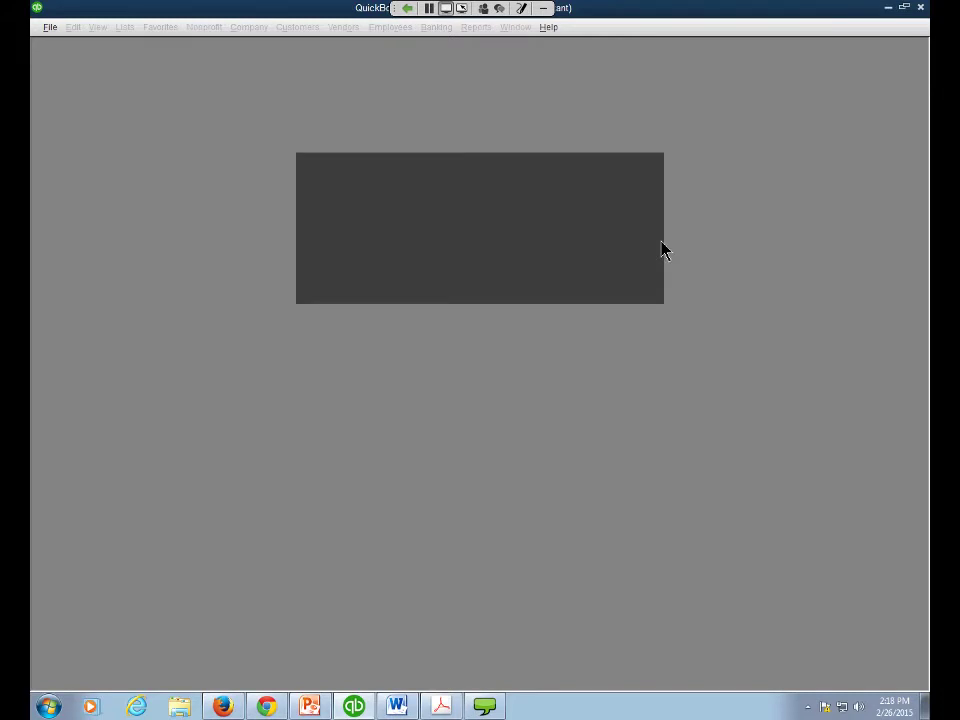
left_click(482, 280)
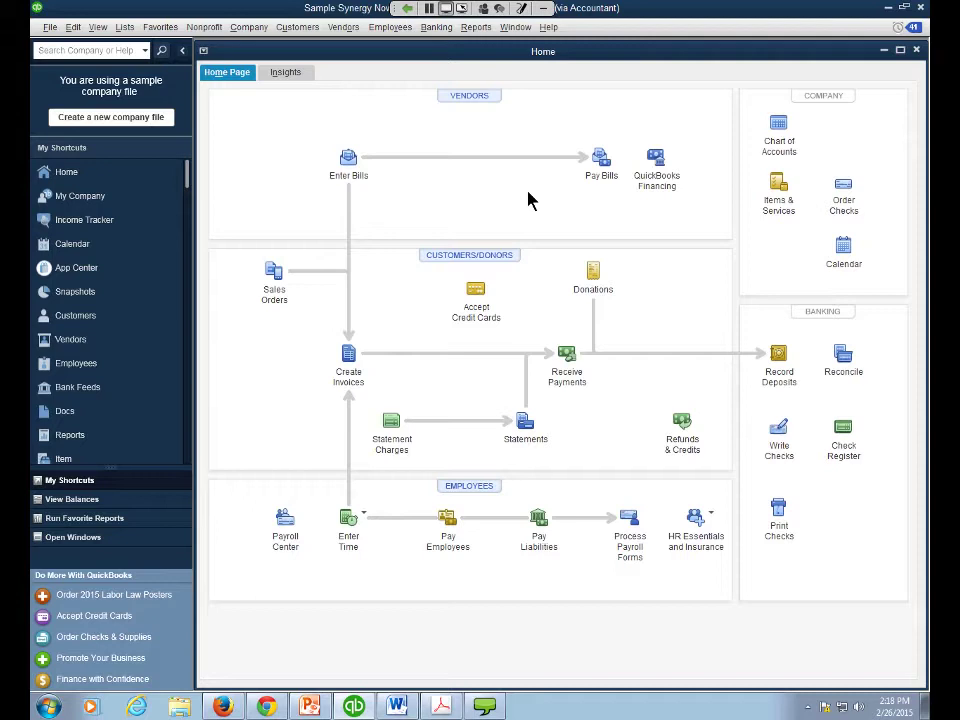
left_click(222, 707)
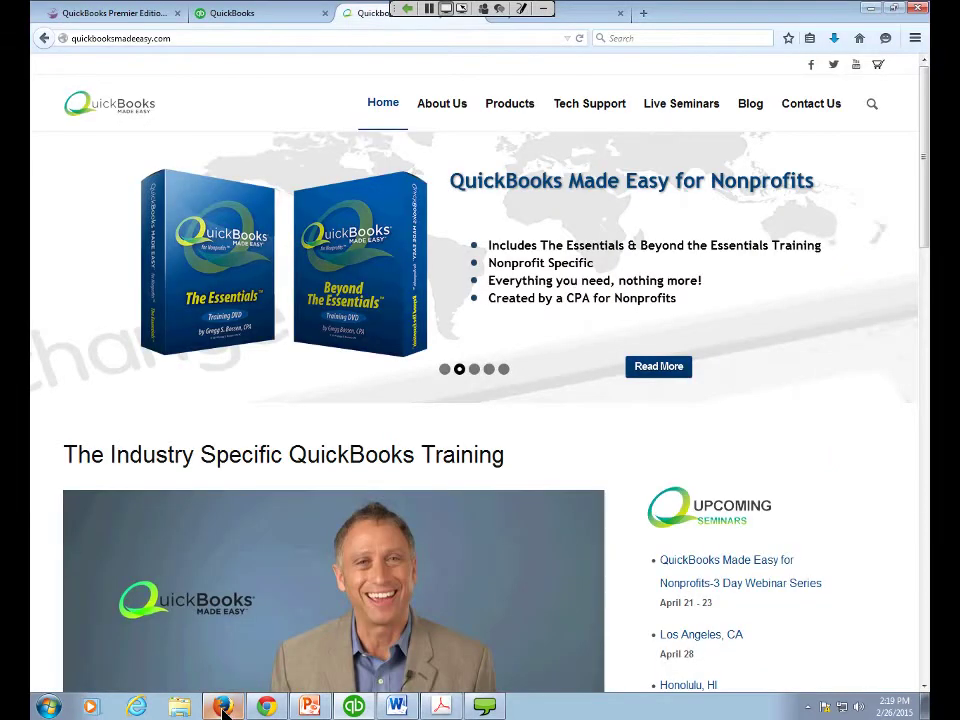
key("ctrl+shift+Tab")
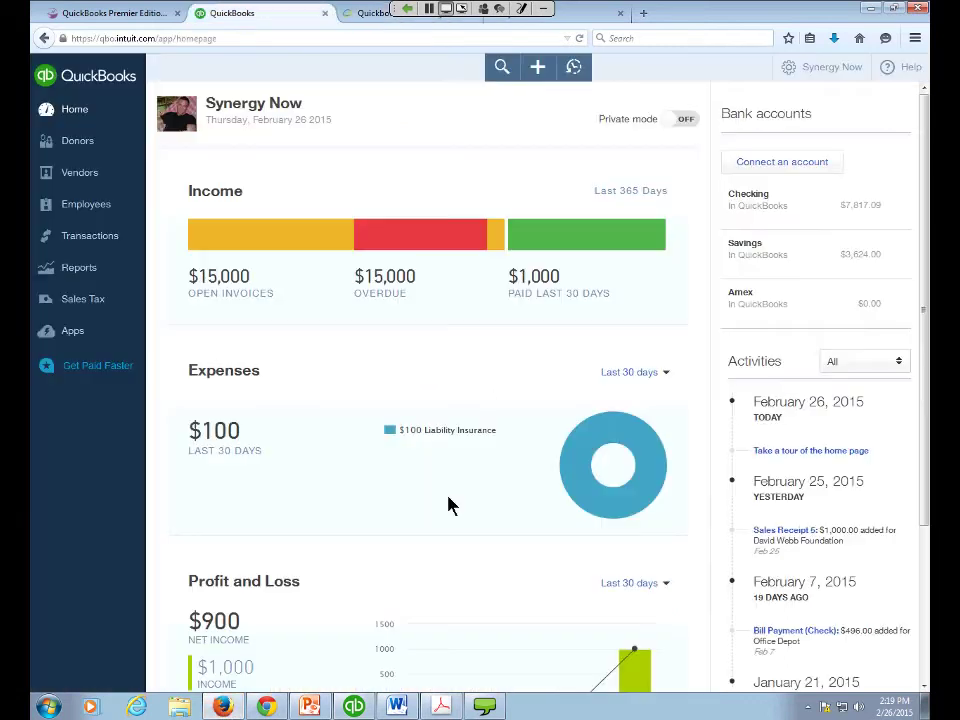
key("alt+Tab")
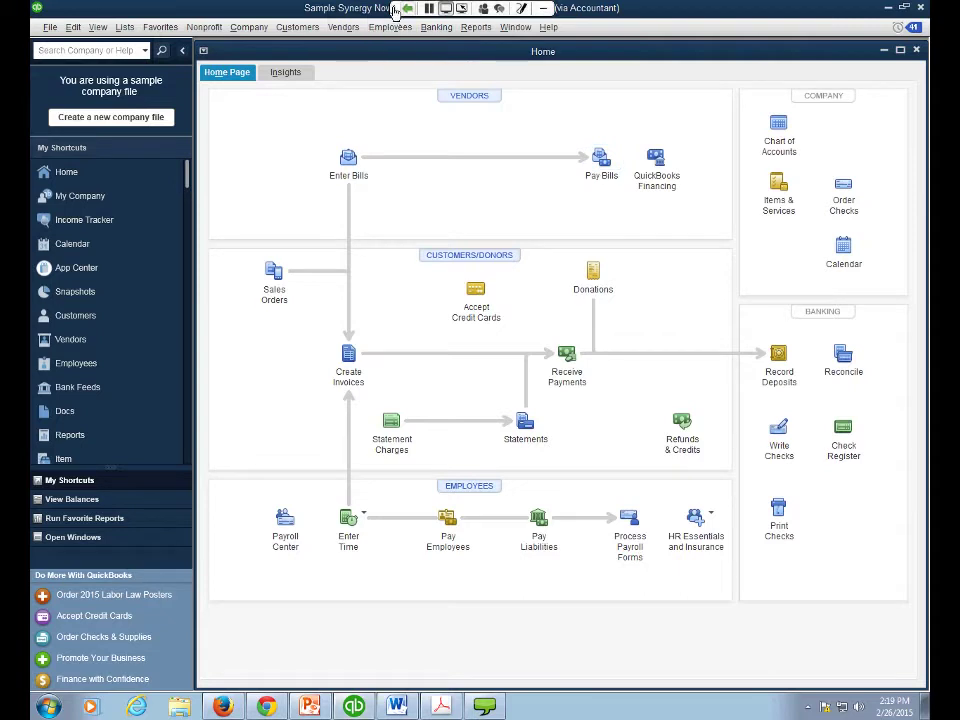
left_click_drag(395, 10, 765, 226)
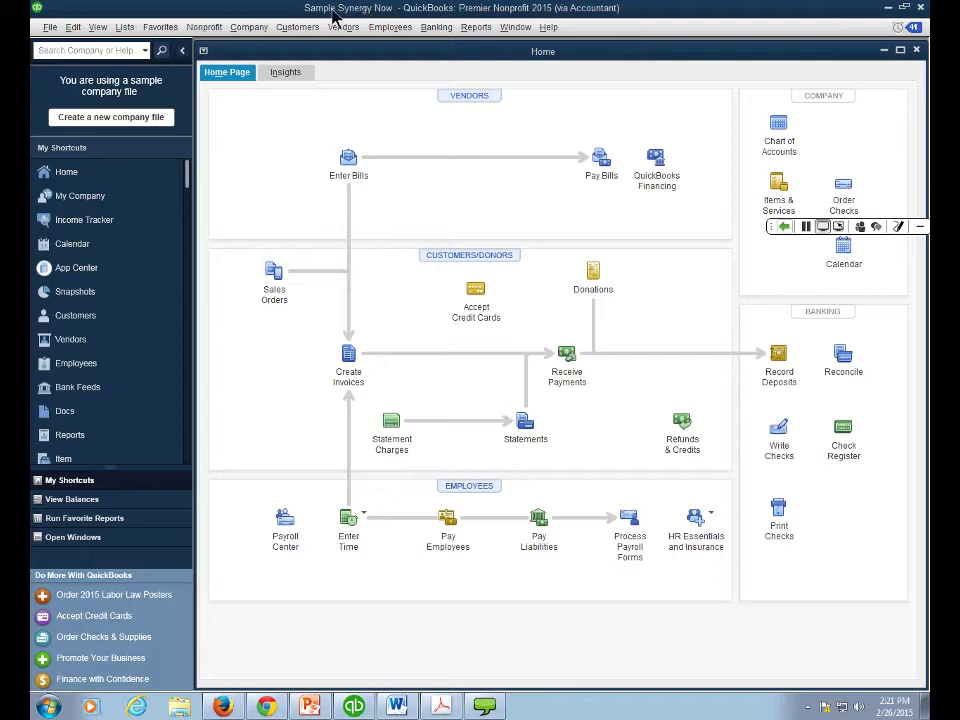
Open the Sample Synergy Now sample company file via Open or Restore Company
key("alt")
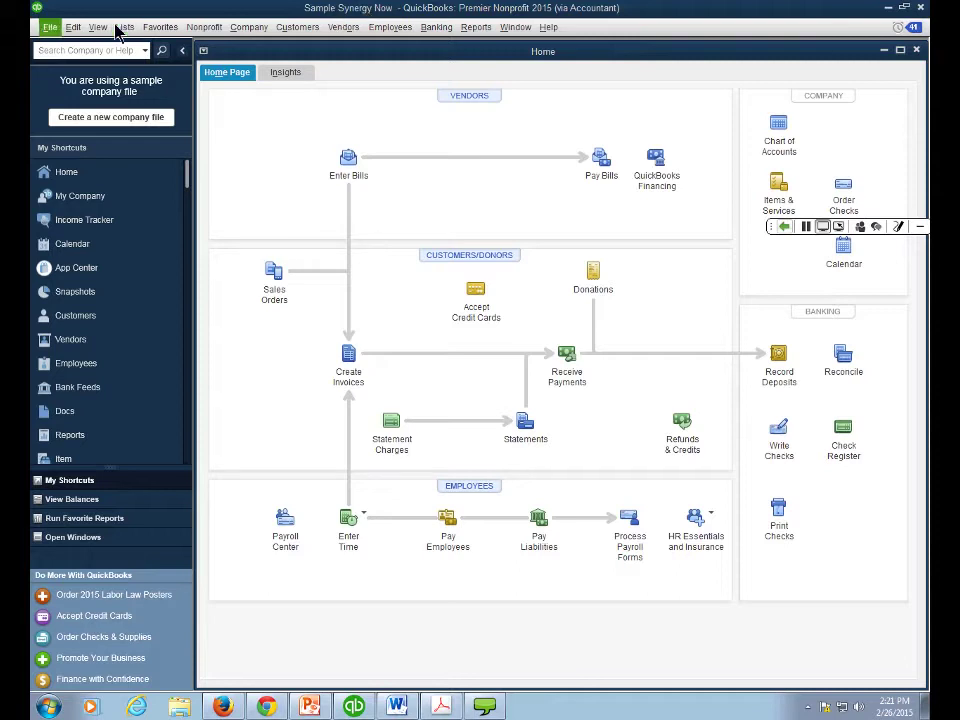
left_click(52, 33)
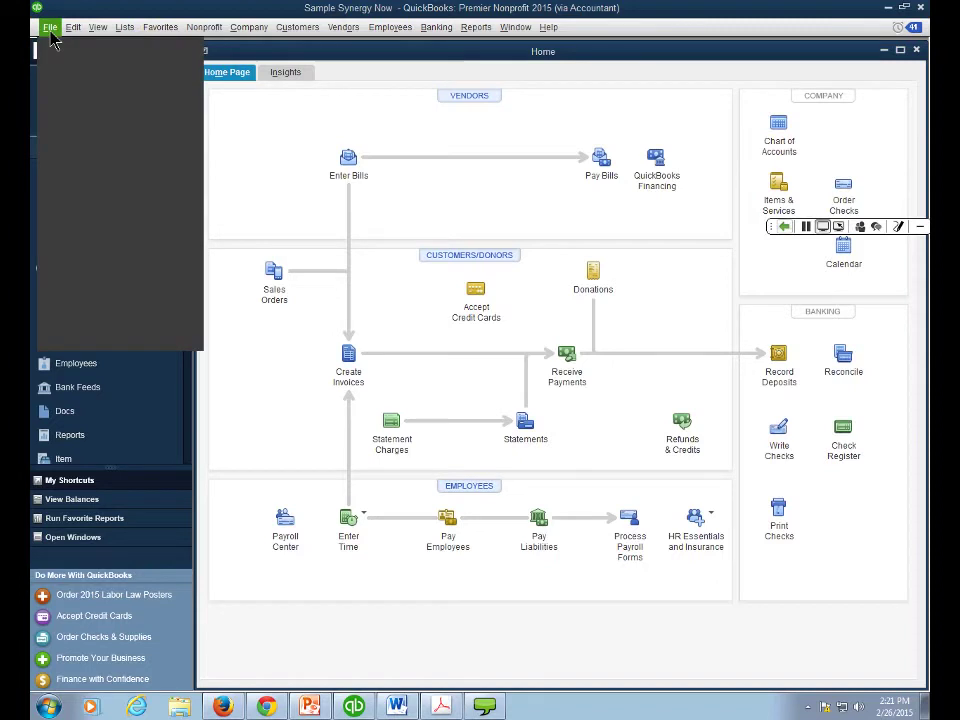
left_click(64, 62)
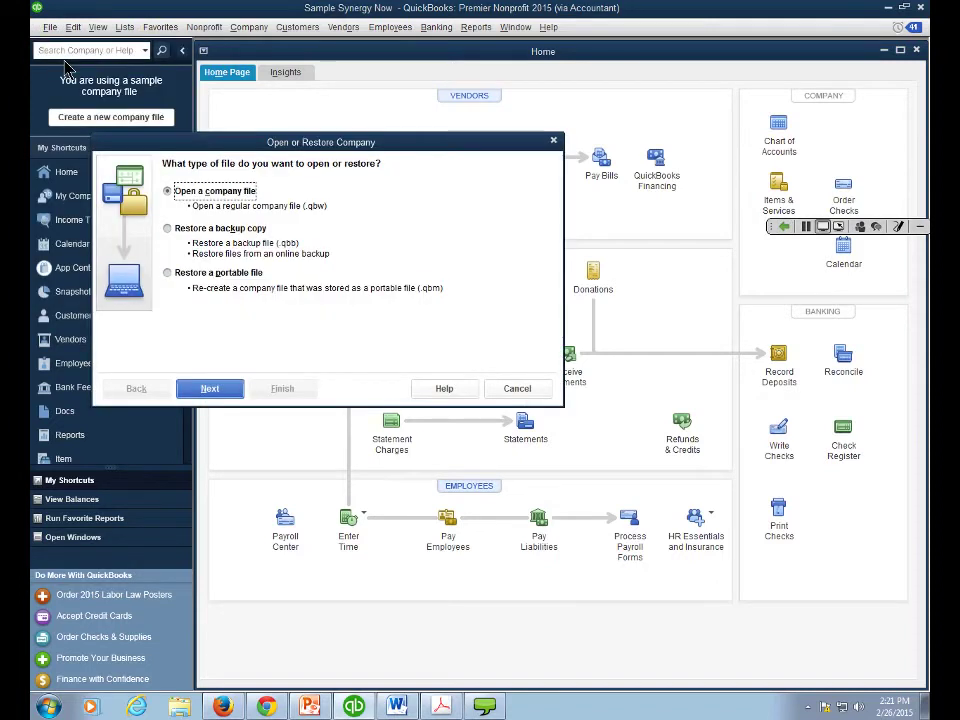
left_click(212, 389)
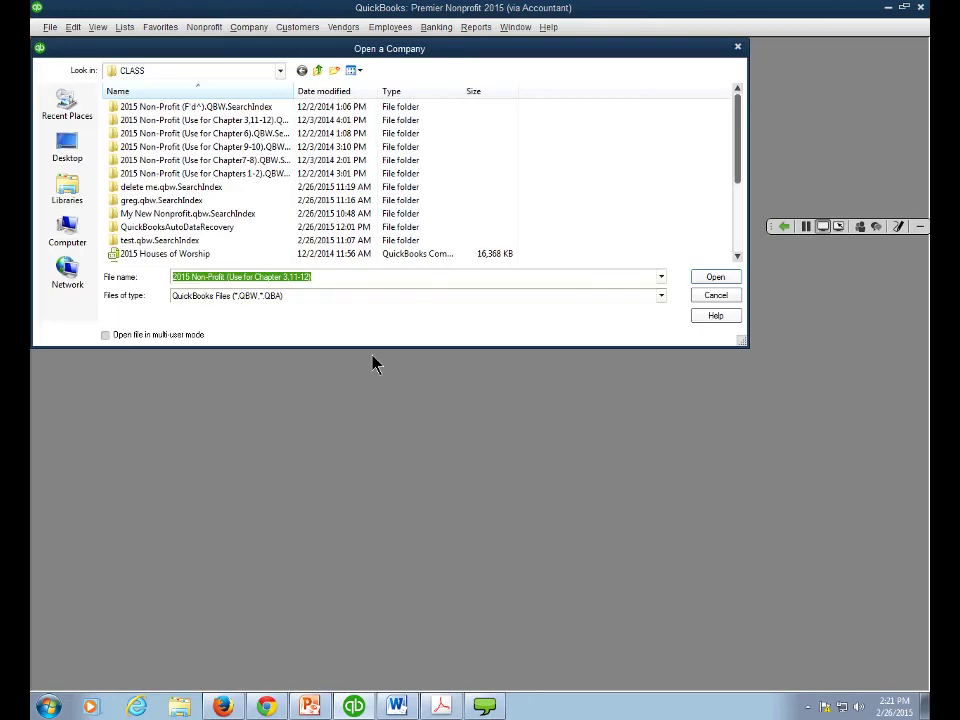
left_click_drag(735, 146, 743, 224)
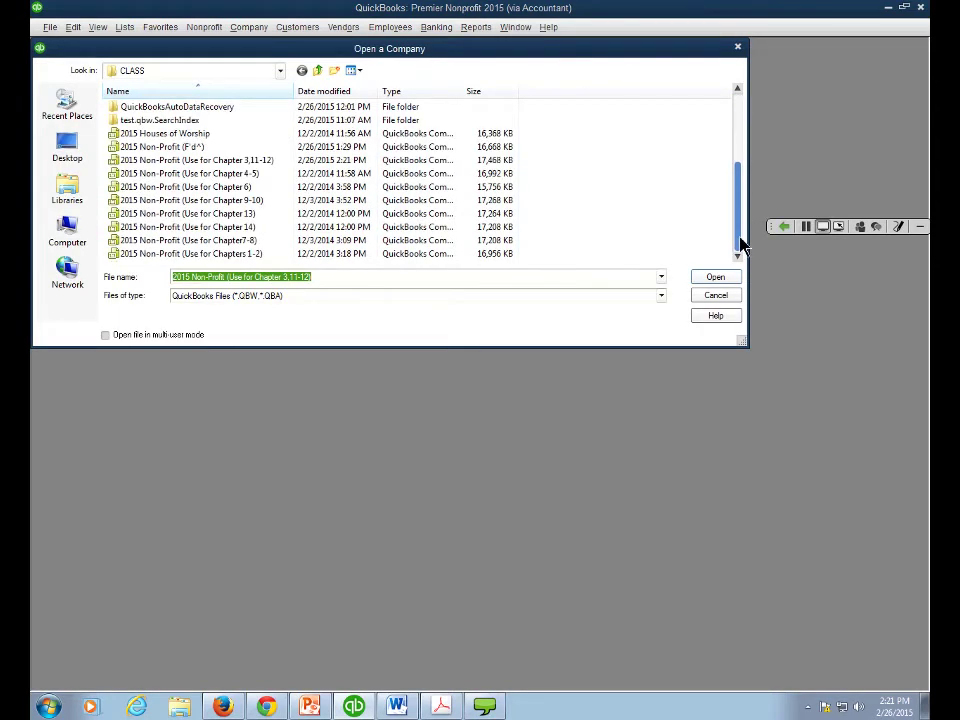
left_click(715, 277)
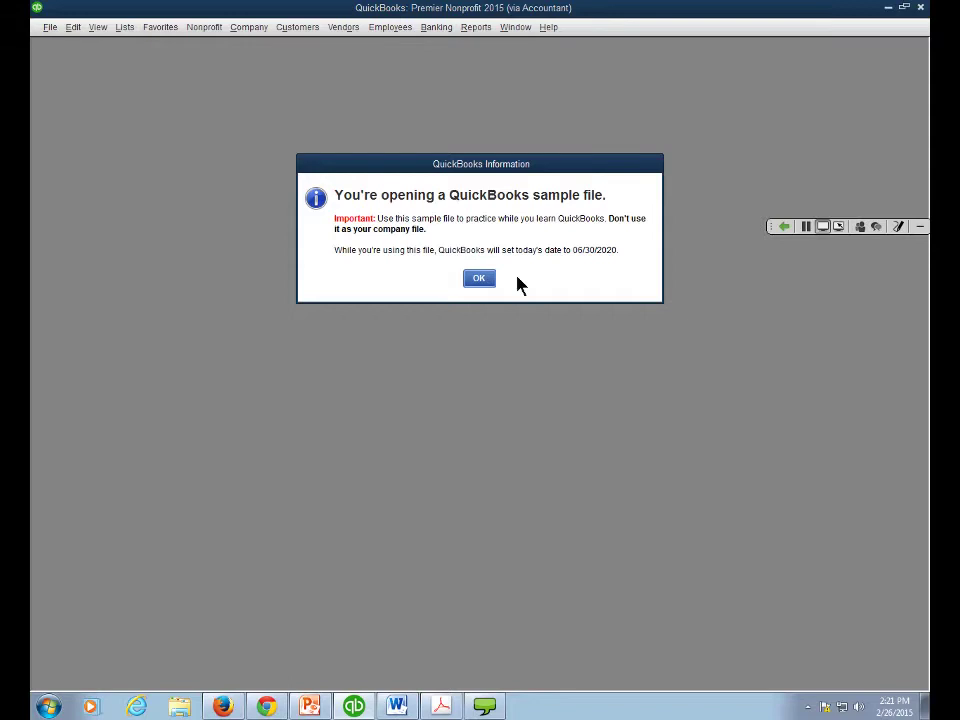
left_click(480, 280)
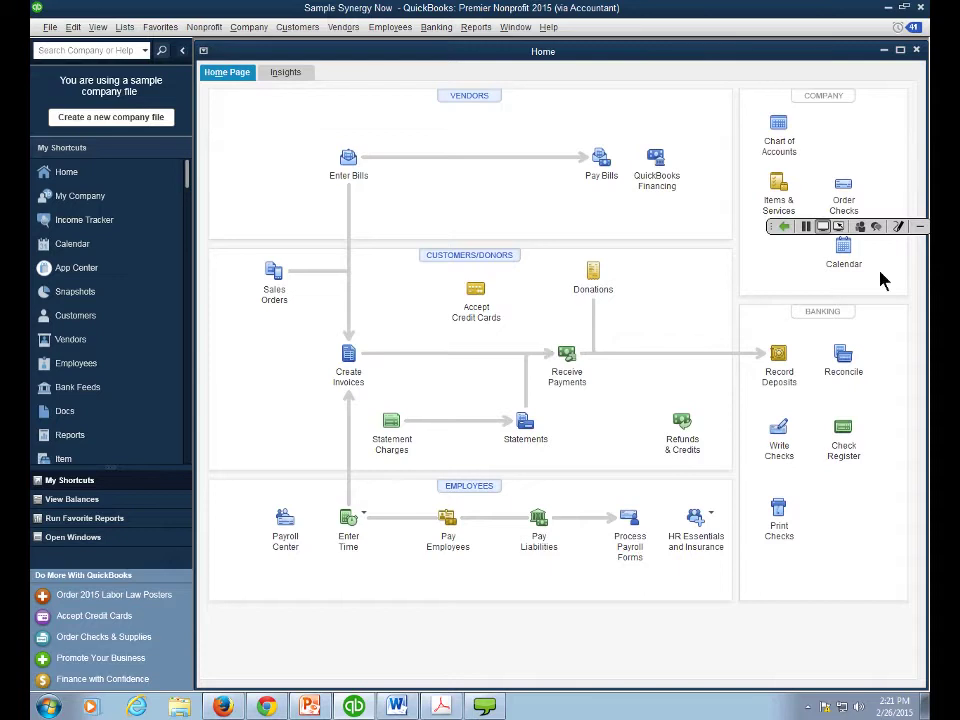
Dismiss the sample-file message so the Sample Synergy Now Home Page loads
left_click(920, 229)
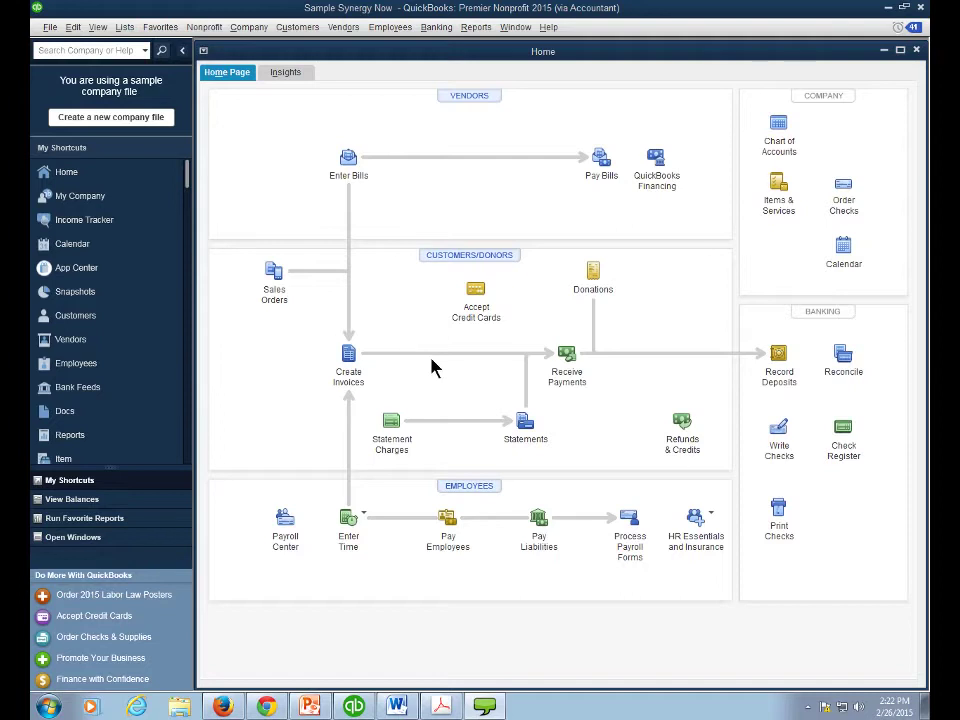
left_click(778, 430)
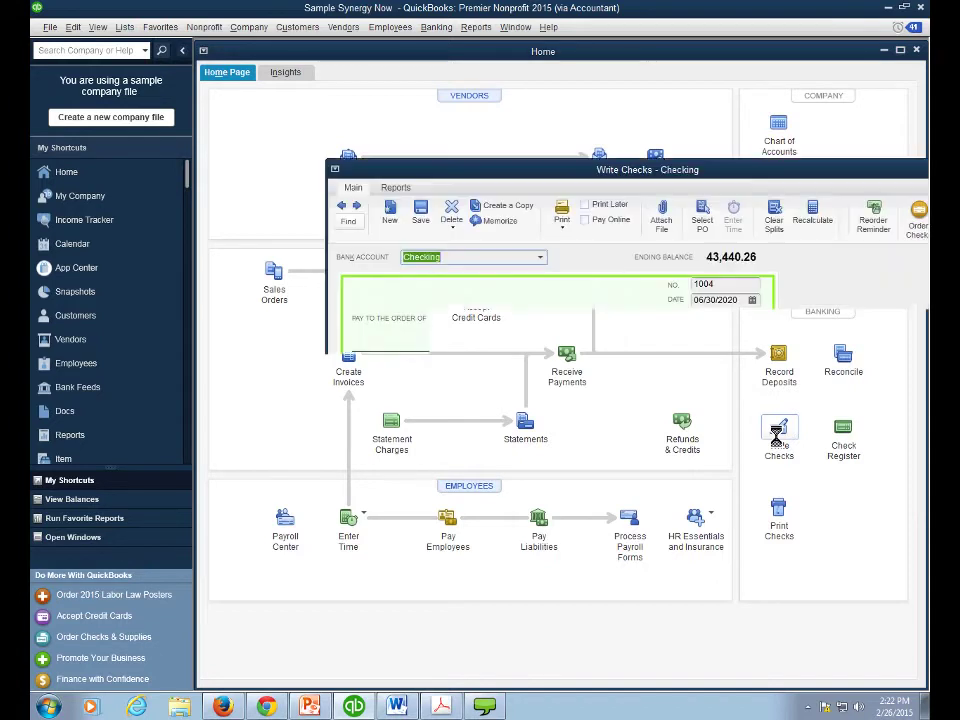
left_click(690, 284)
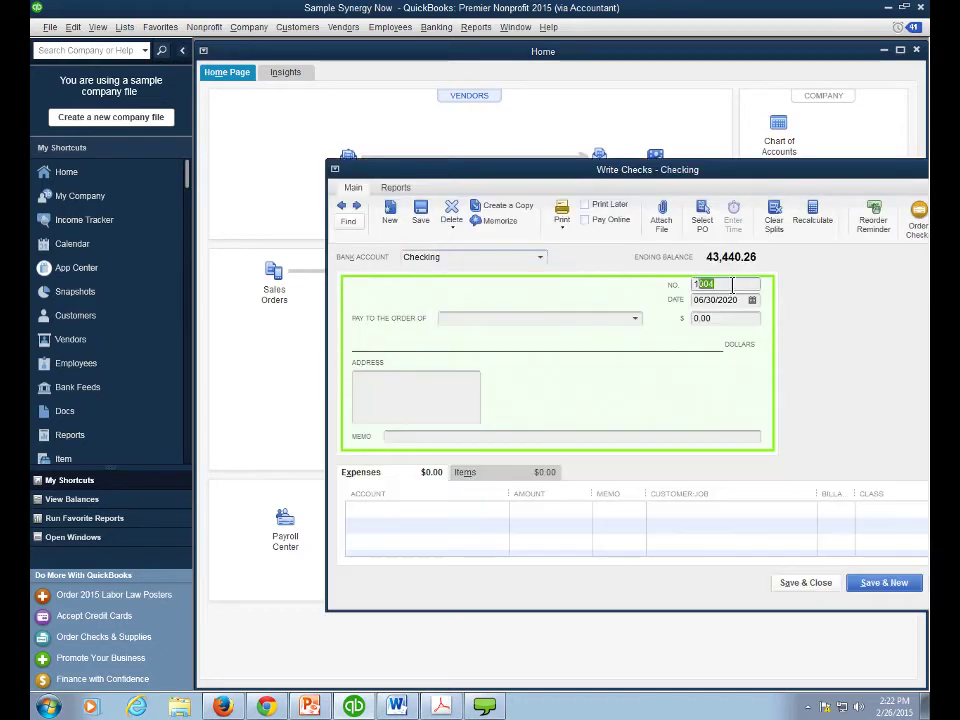
left_click(754, 339)
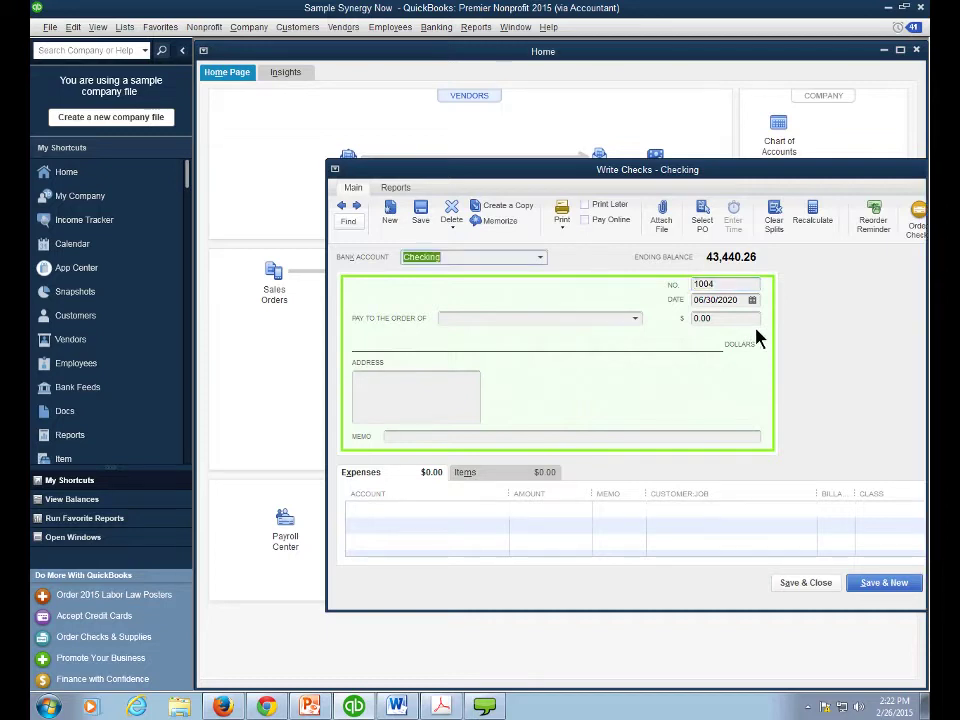
key("Escape")
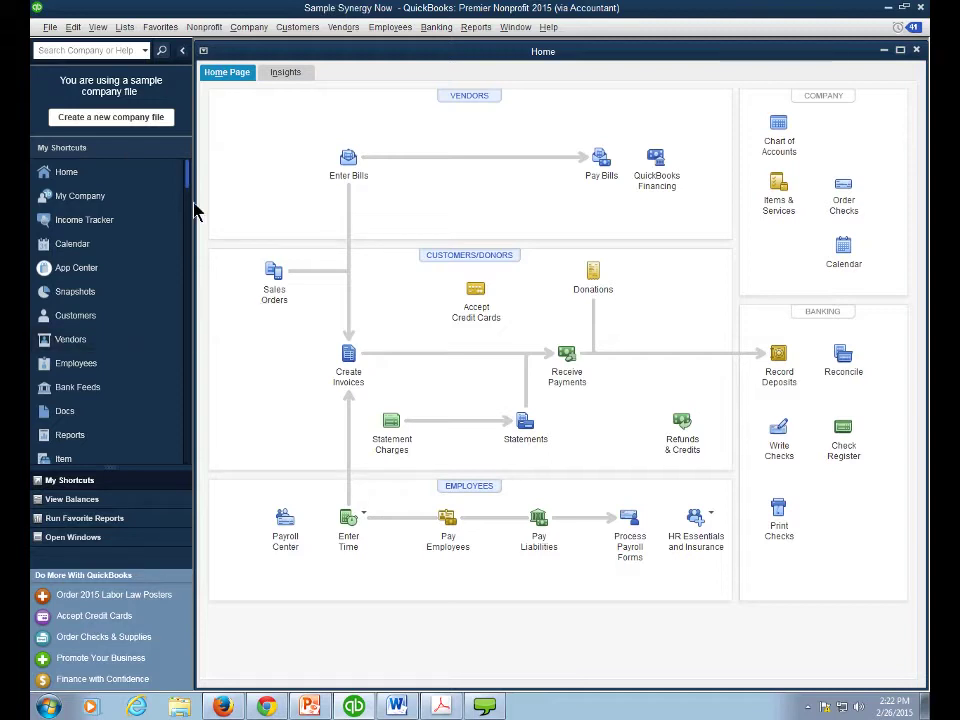
scroll(190, 192, "down", 1)
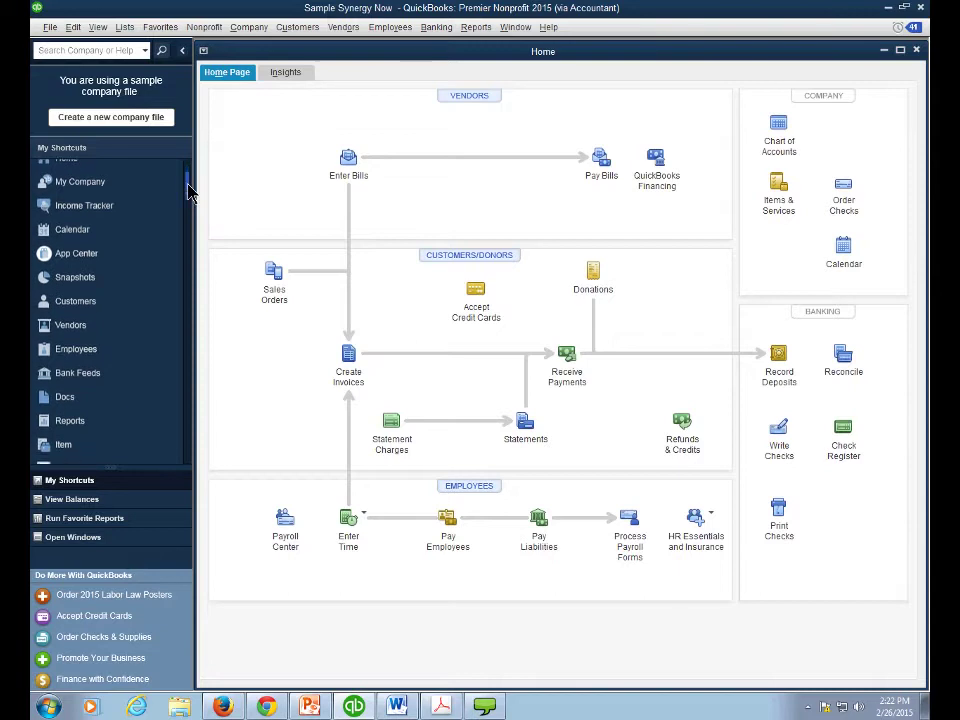
scroll(189, 193, "down", 5)
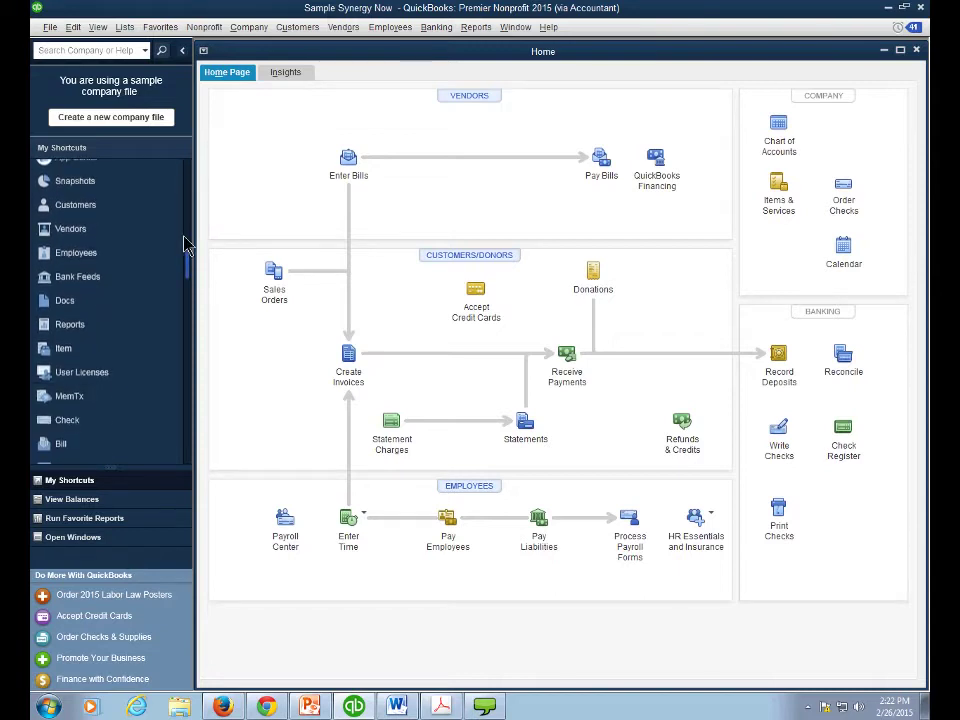
left_click_drag(184, 245, 175, 425)
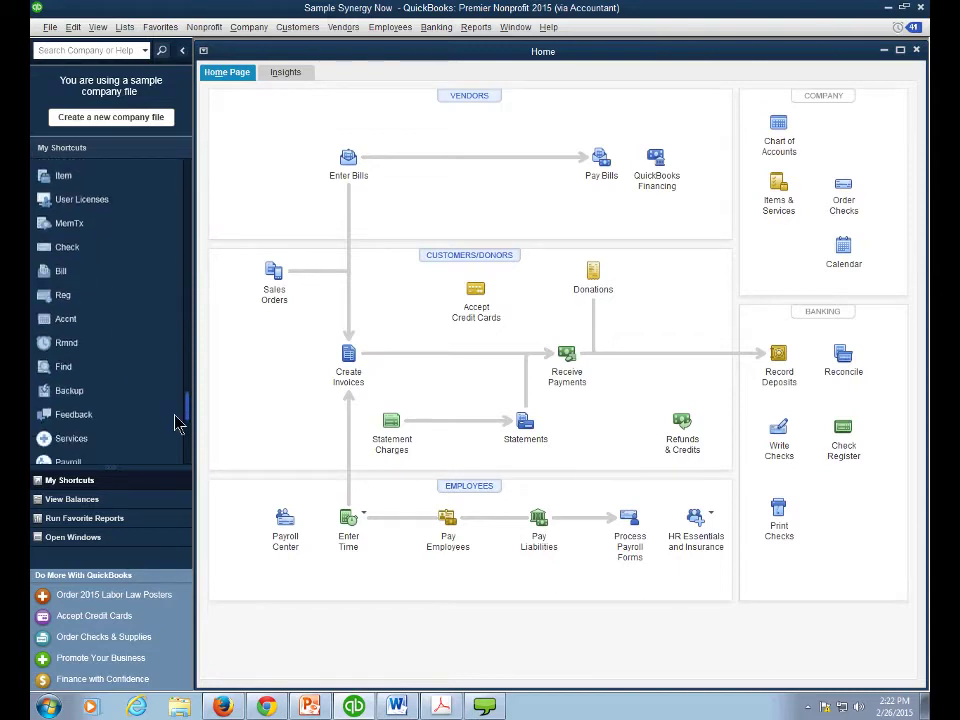
scroll(177, 423, "up", 5)
scroll(180, 296, "down", 1)
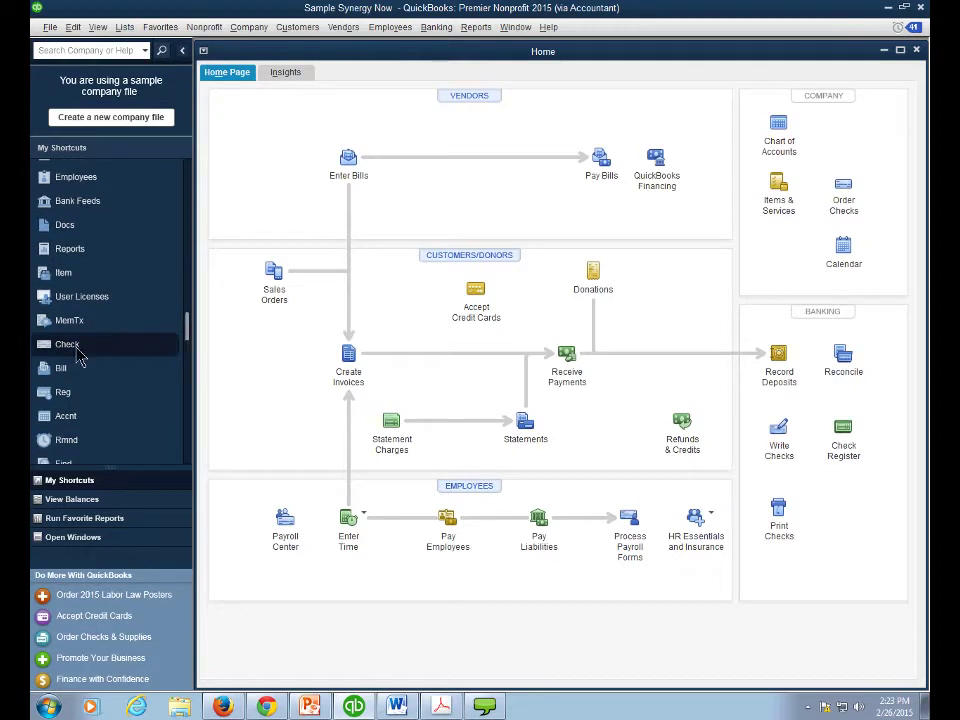
left_click(70, 345)
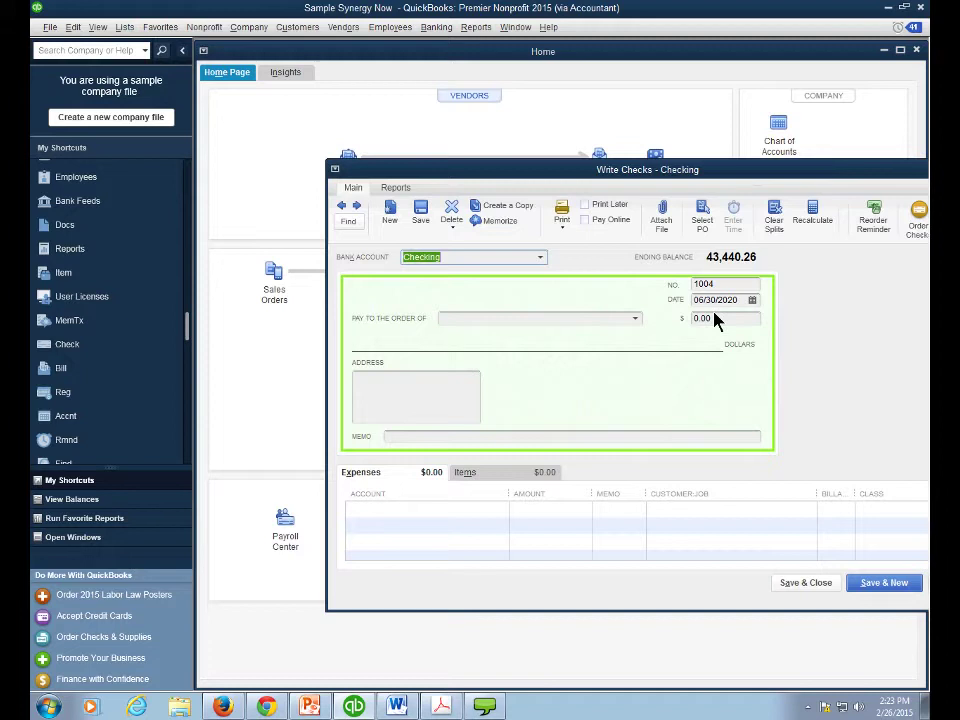
left_click_drag(724, 284, 695, 285)
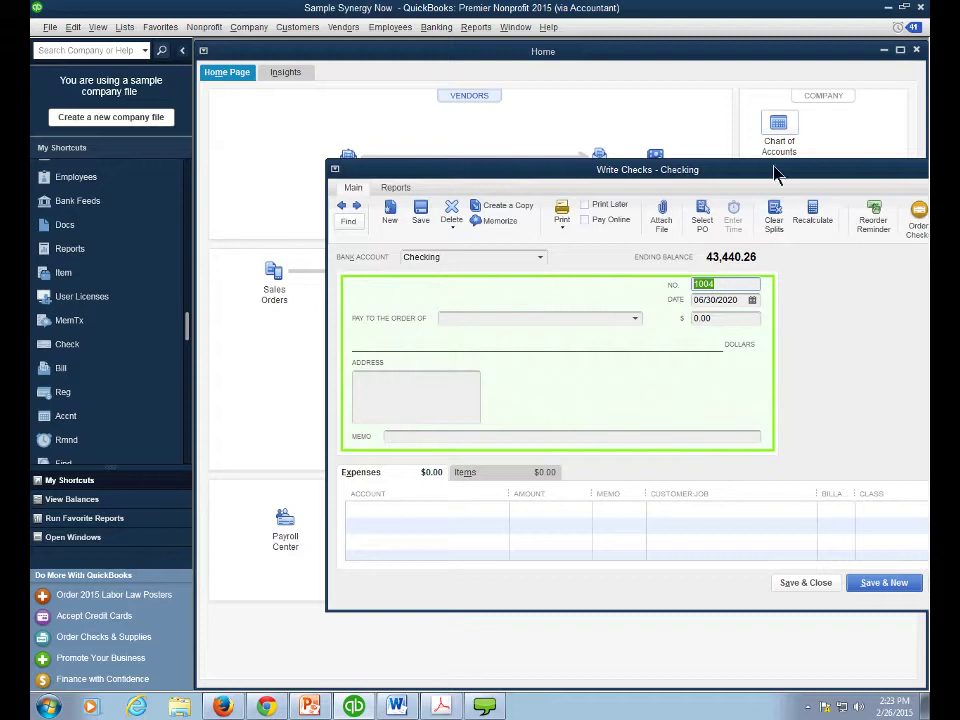
left_click_drag(776, 175, 701, 180)
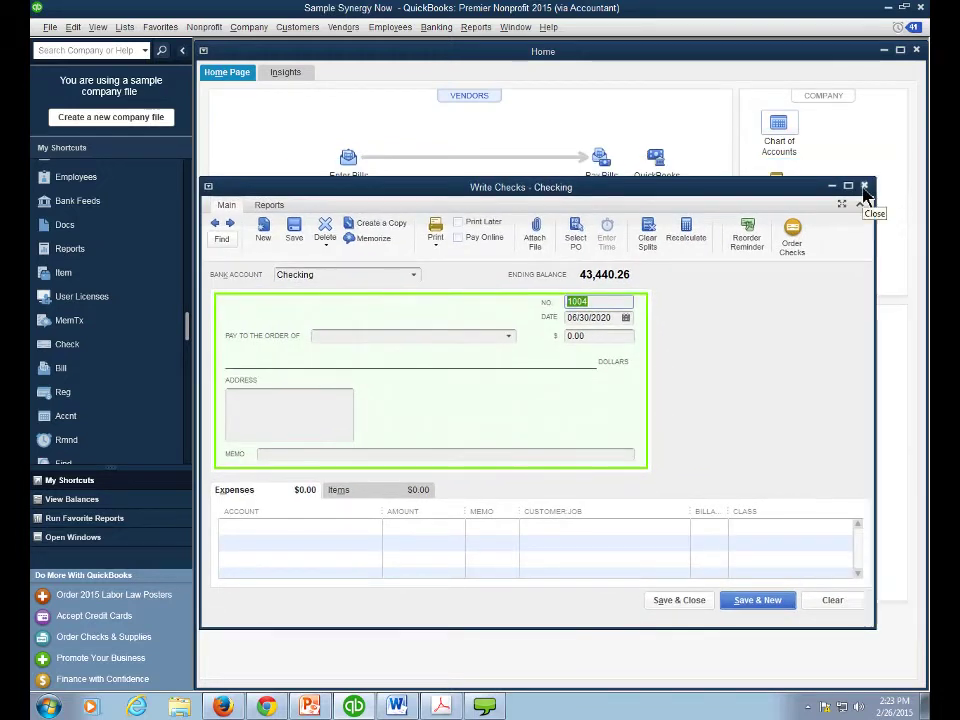
left_click(864, 187)
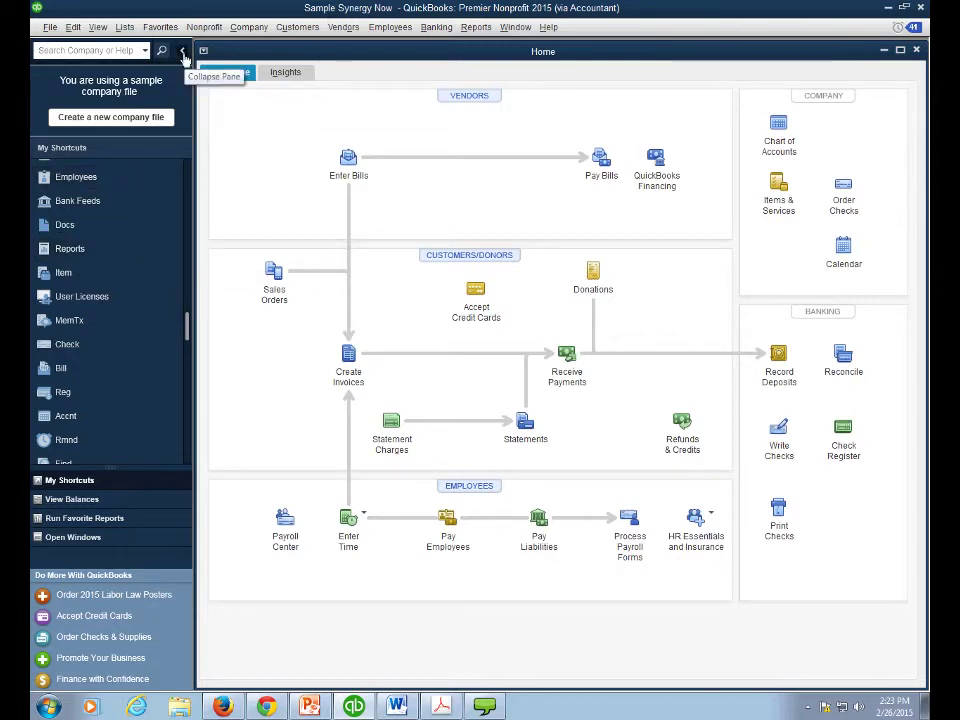
Collapse the left shortcuts pane and switch to the Top Icon Bar layout, with Checking at 43,440.26
left_click(183, 55)
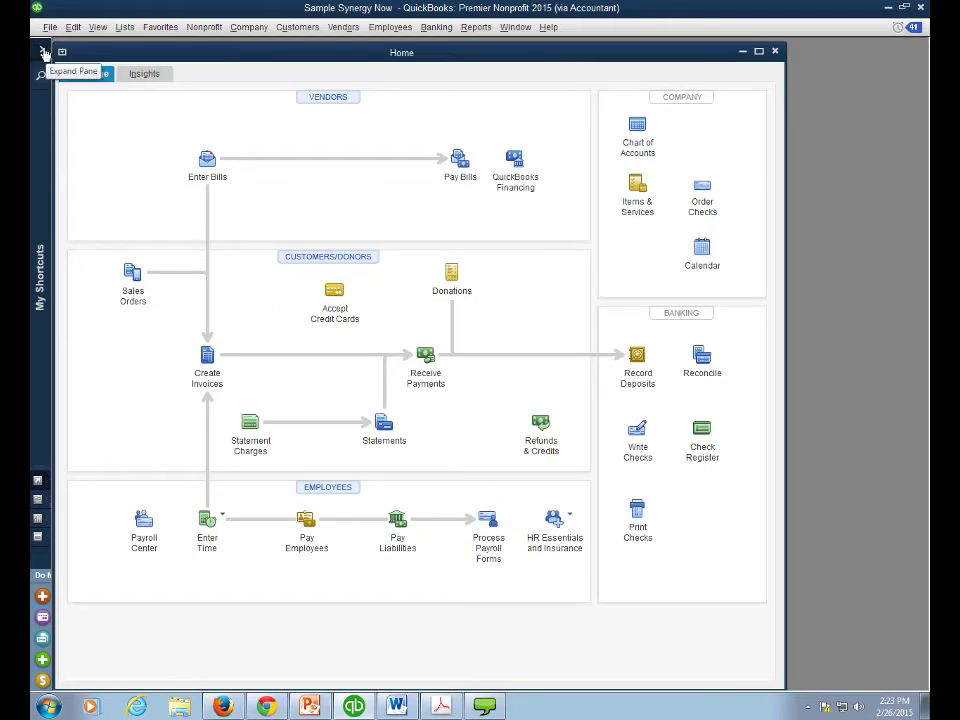
left_click(98, 33)
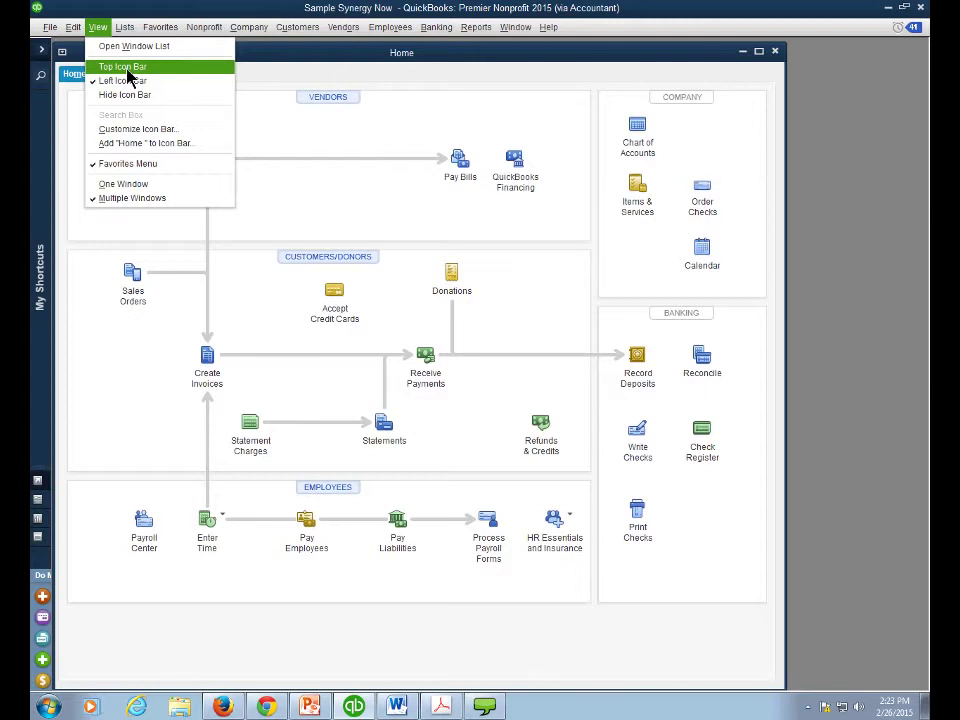
key("Escape")
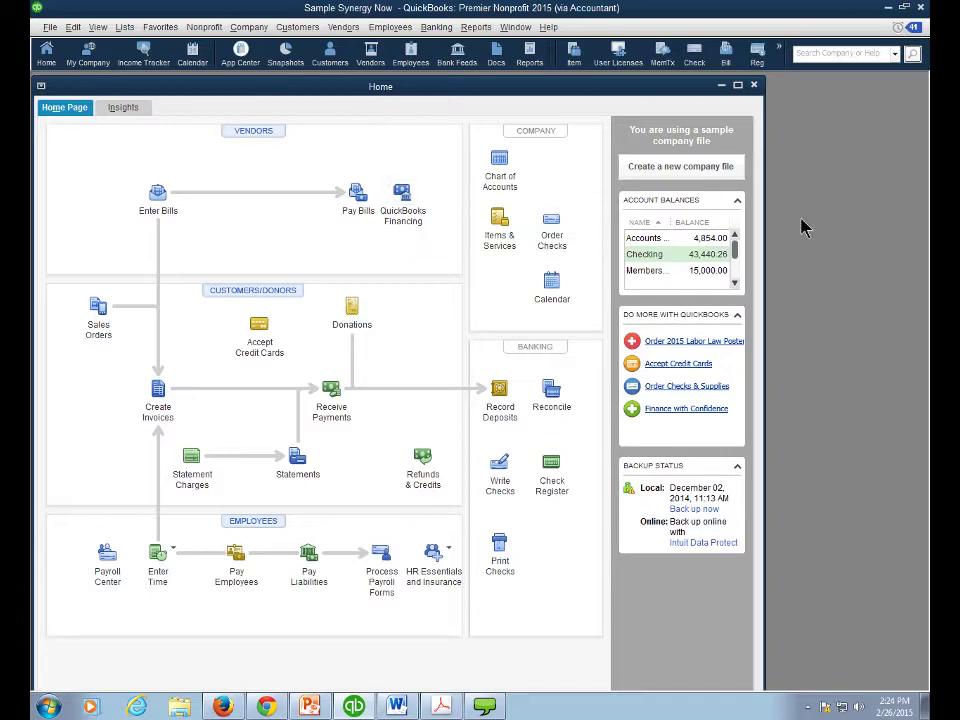
Drag the Home window's right edge outward, keeping Checking's 43,440.26 balance visible
left_click_drag(765, 222, 928, 222)
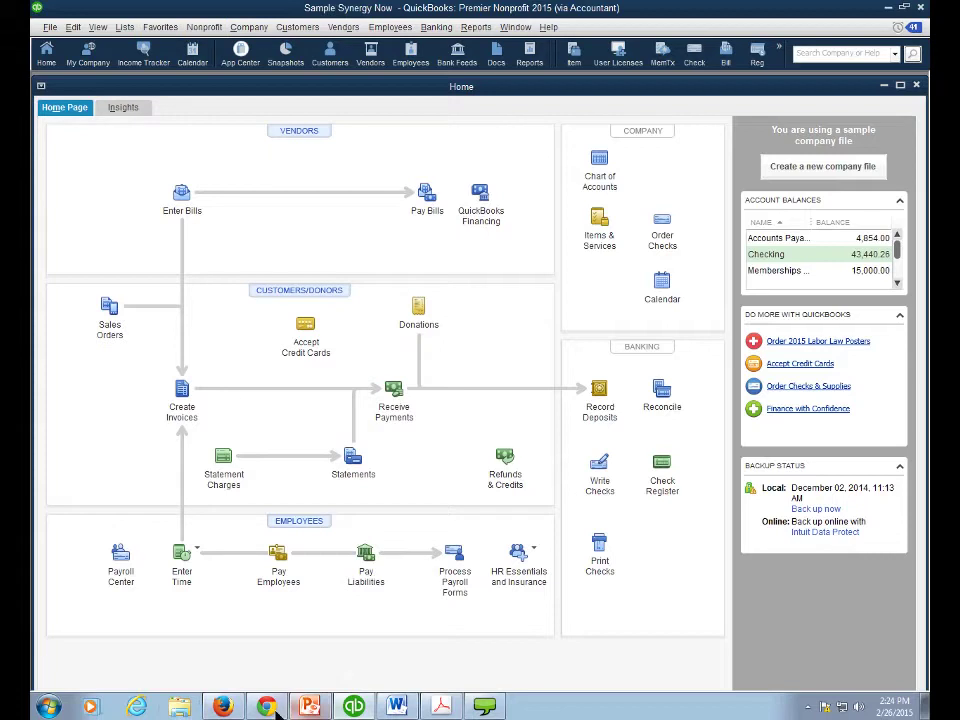
mouse_move(268, 703)
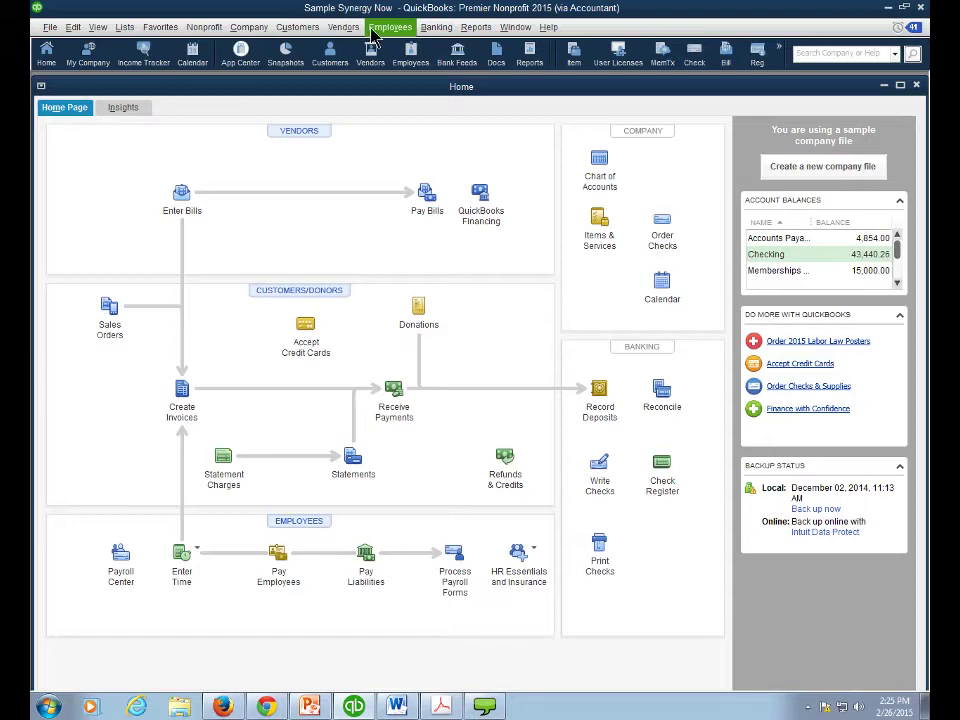
left_click(433, 30)
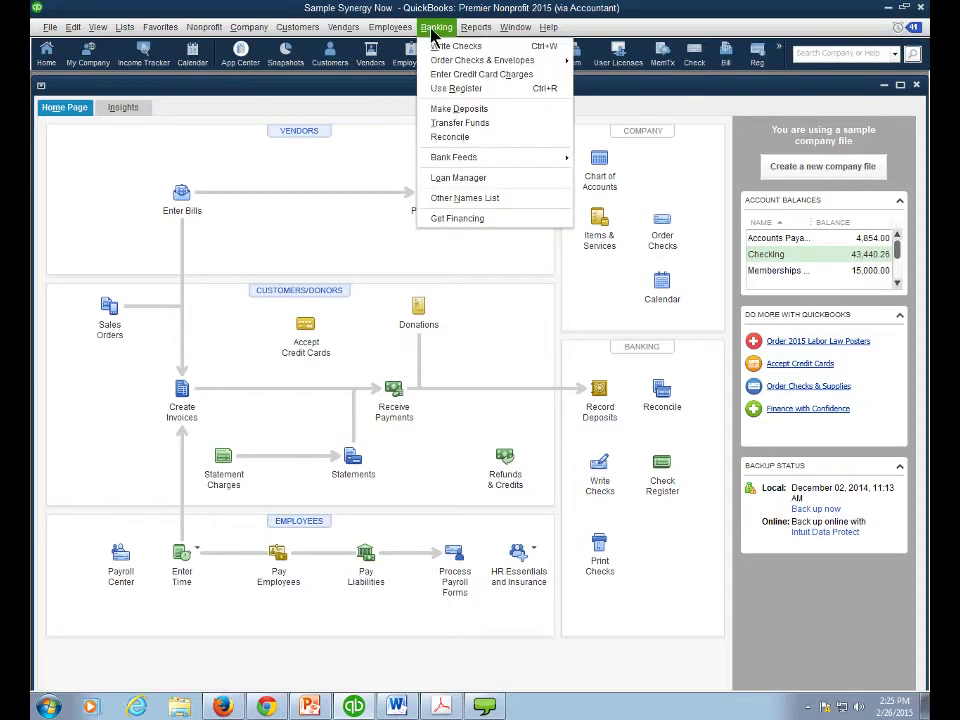
key("Escape")
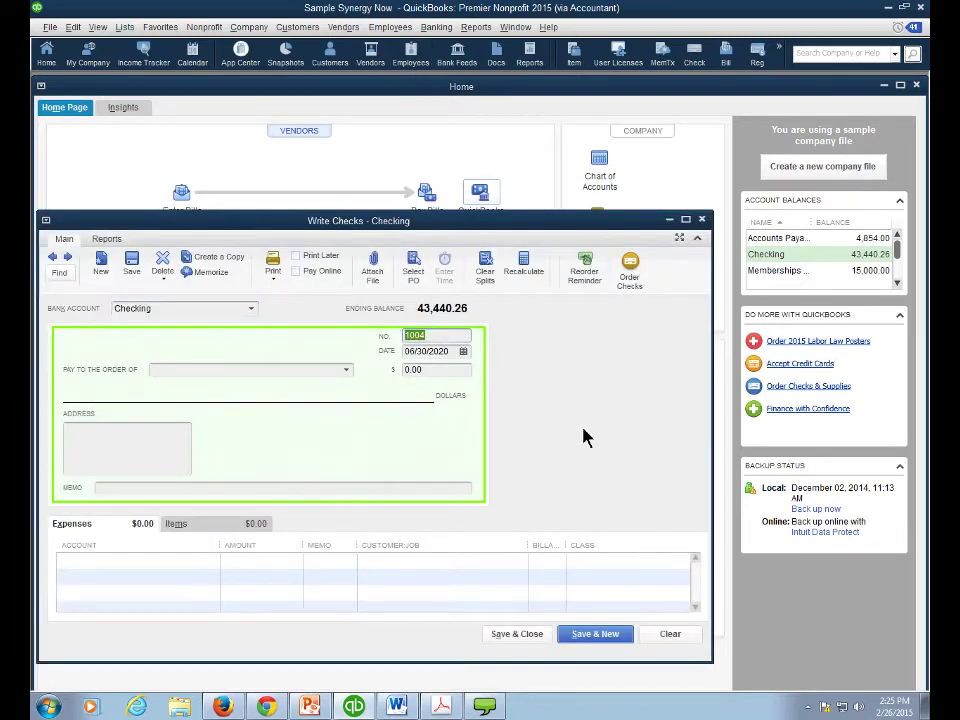
key("shift+Tab")
left_click(702, 220)
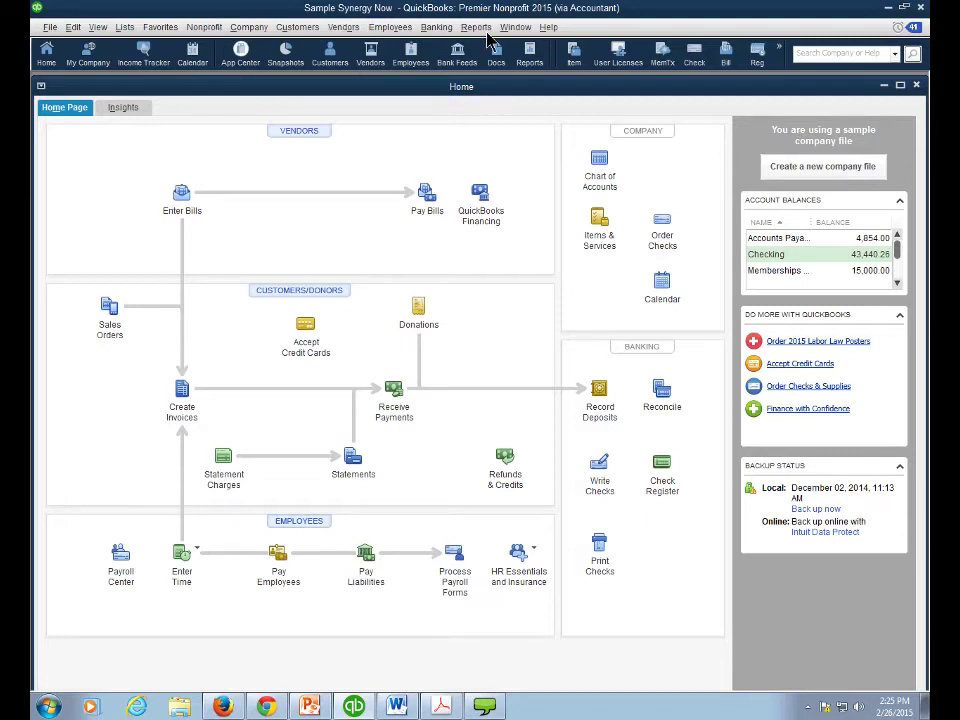
mouse_move(226, 706)
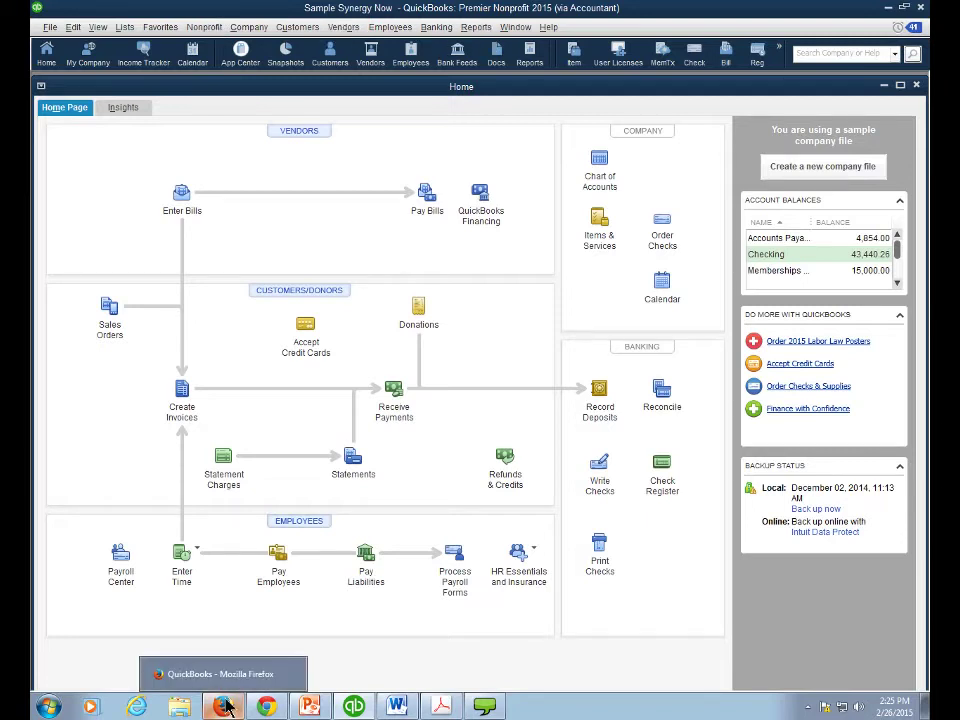
In QuickBooks Online, open and close the Create list unused, then return to the desktop company
left_click(226, 706)
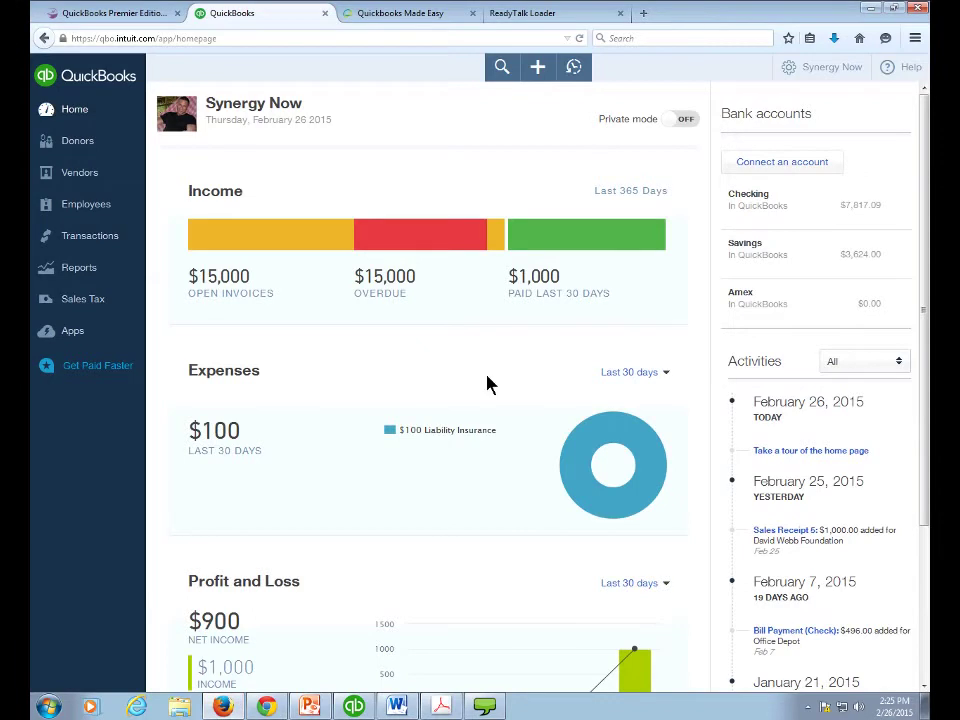
mouse_move(552, 187)
left_click(538, 74)
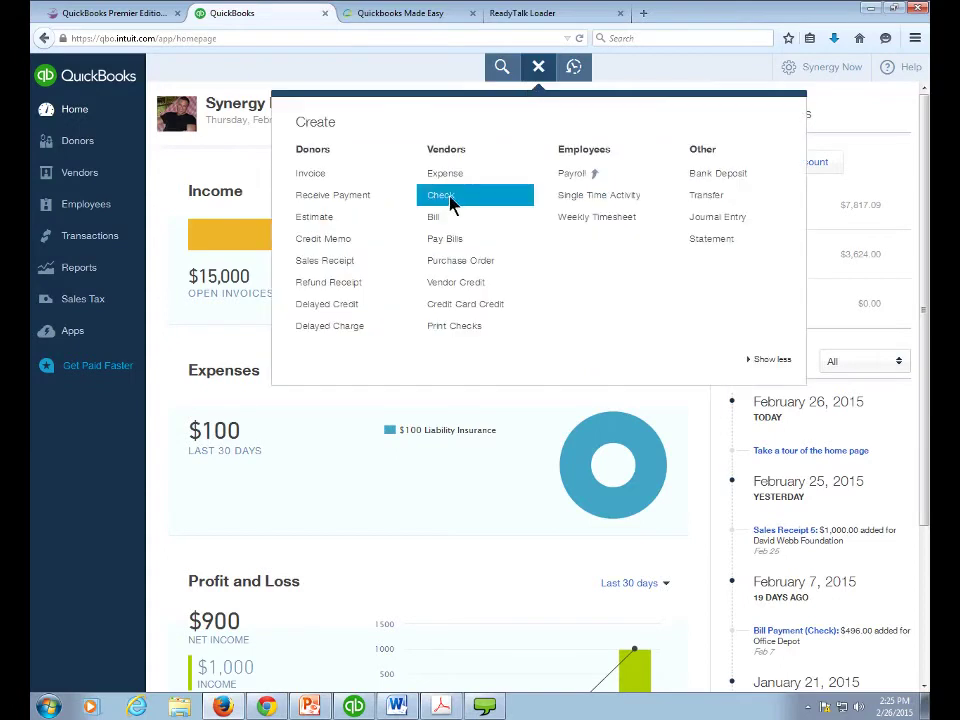
left_click(538, 68)
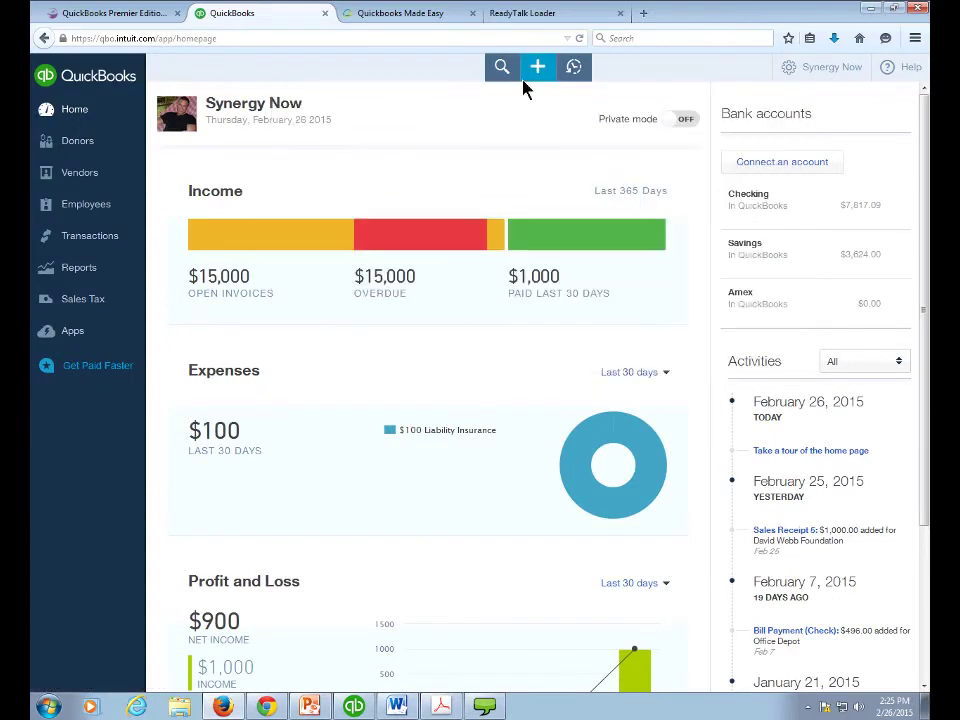
left_click(354, 707)
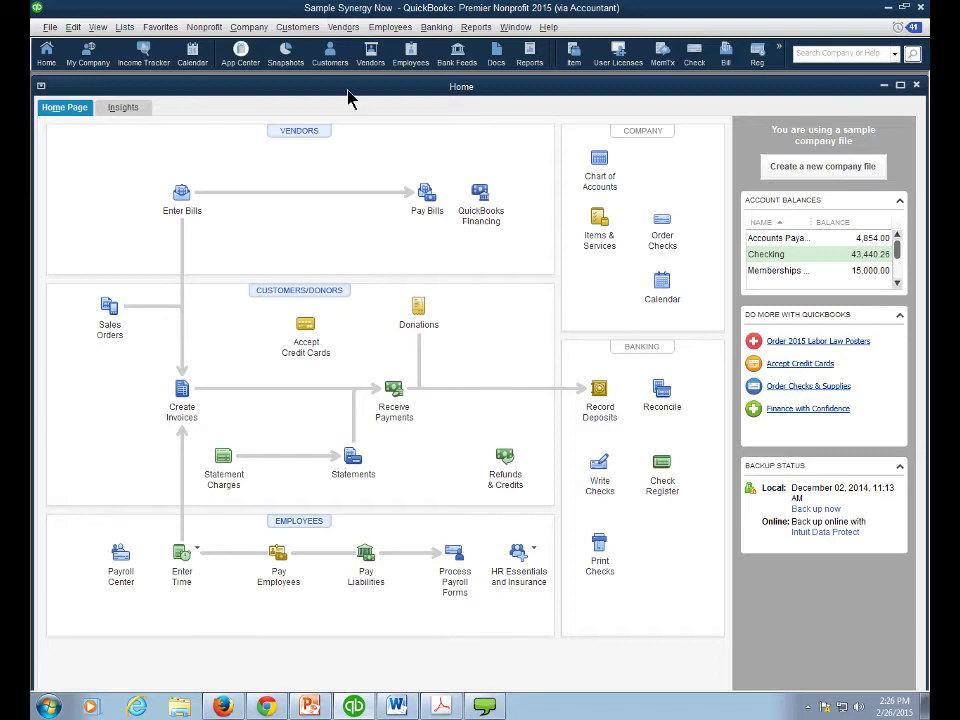
left_click_drag(345, 97, 545, 96)
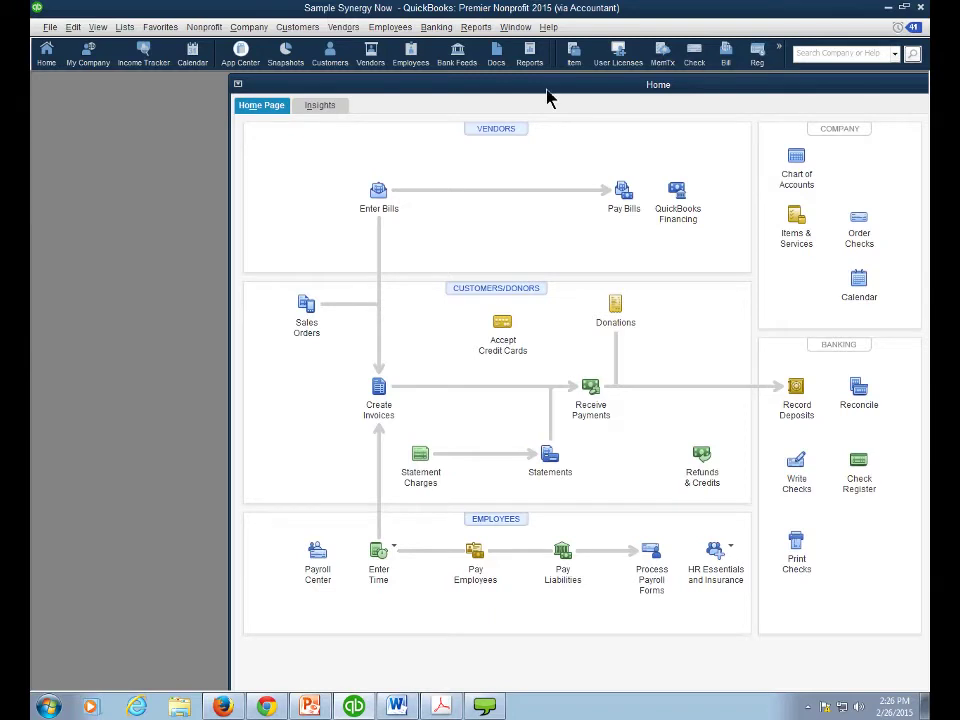
left_click_drag(547, 92, 352, 94)
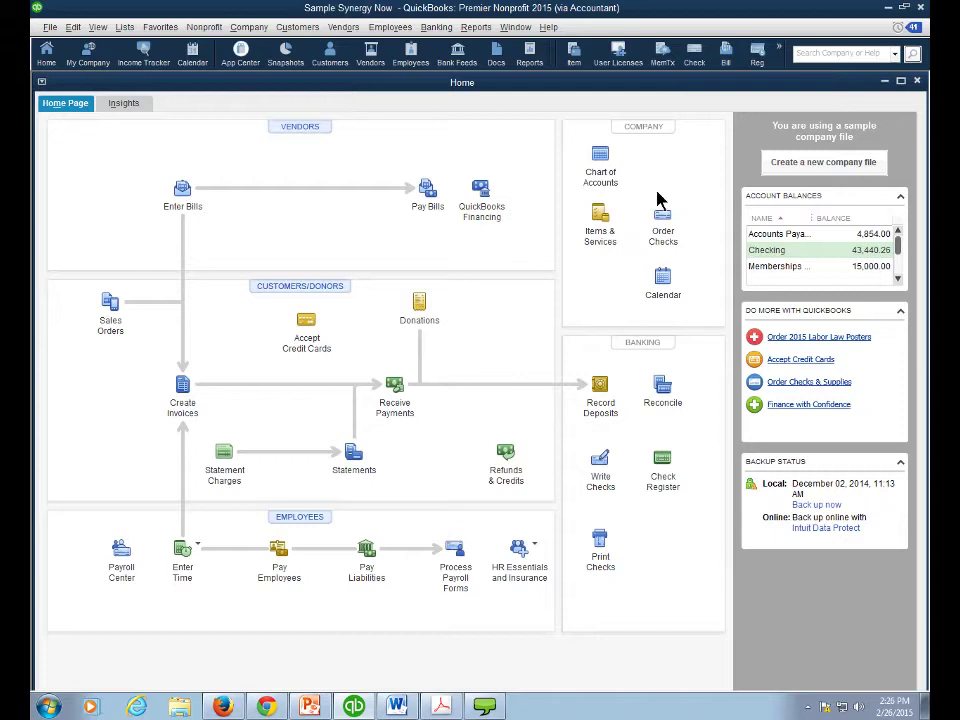
Choose Create a new company file and confirm starting a new company data file
left_click(810, 167)
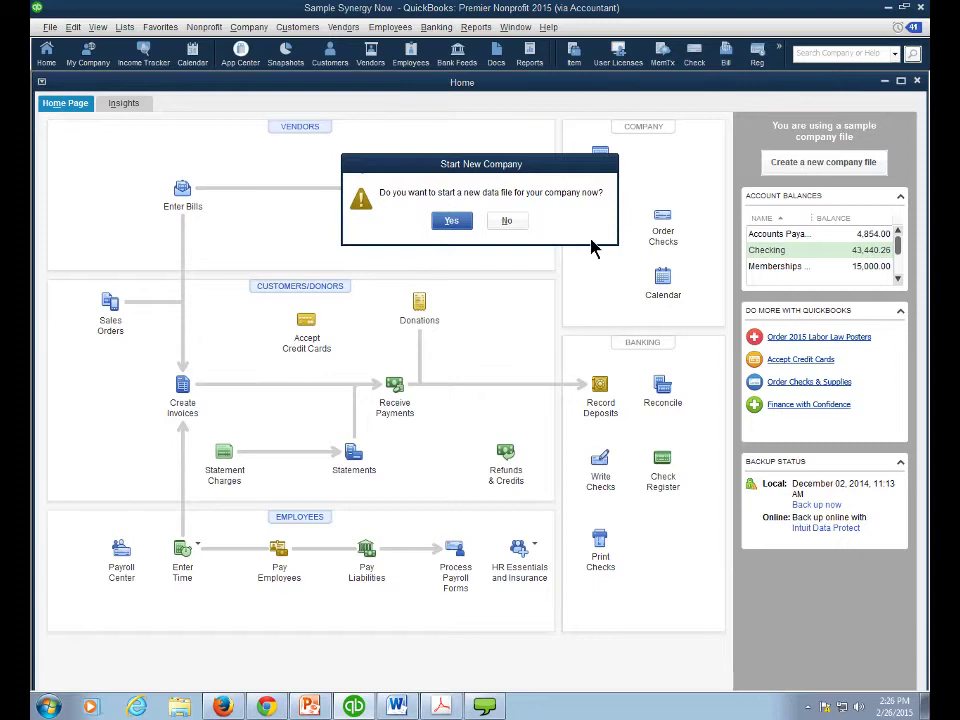
left_click(454, 222)
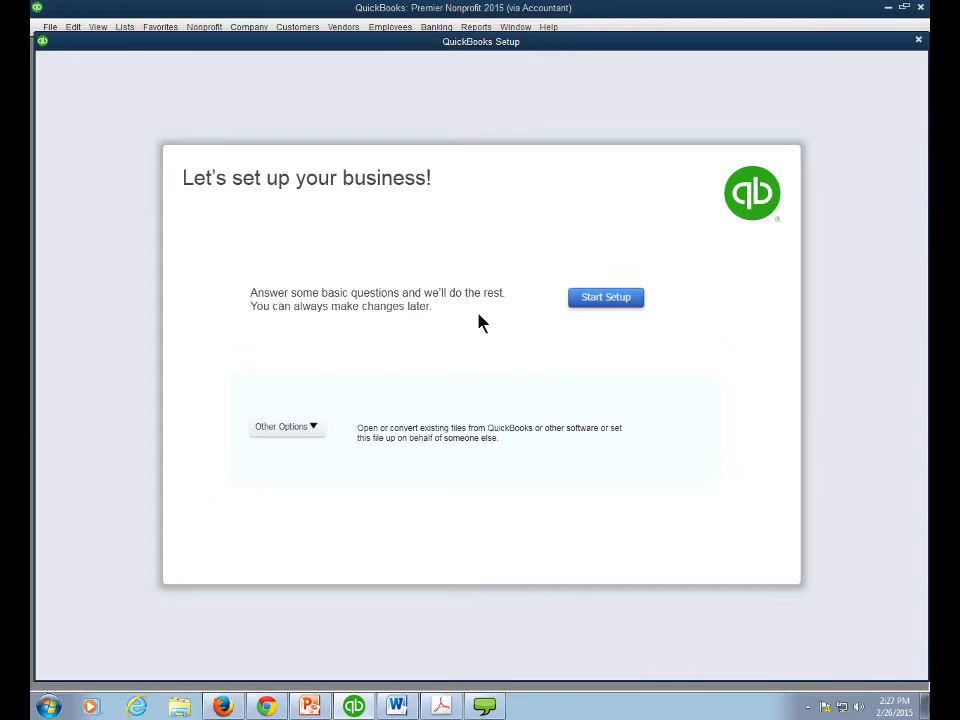
Start the guided setup and enter 'My New Nonprofit' as the Business Name
left_click(598, 304)
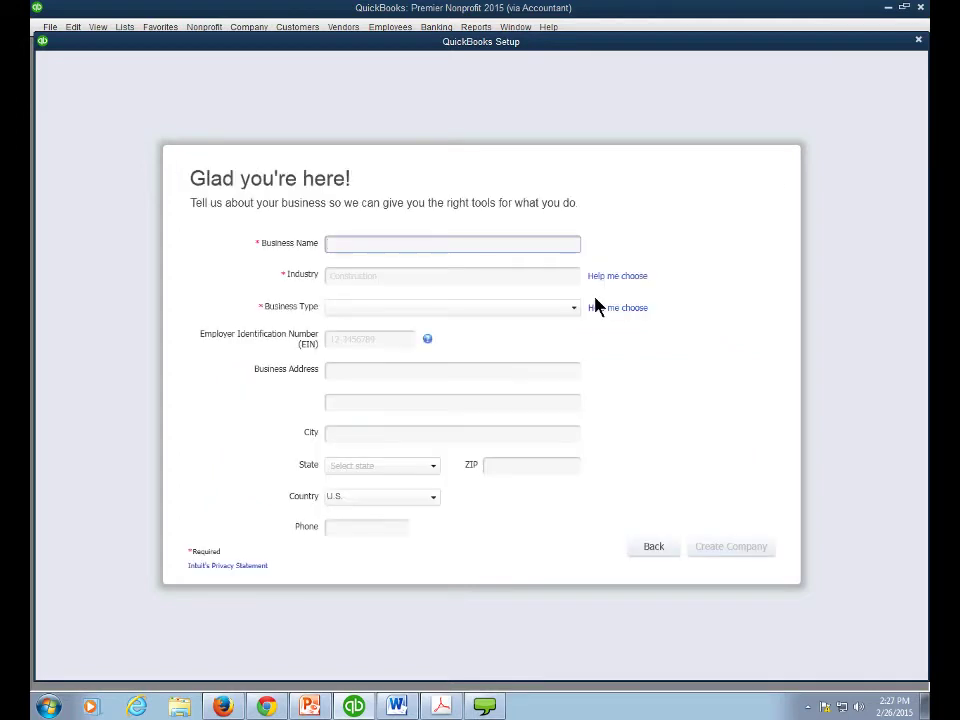
type("My New Nonprofit")
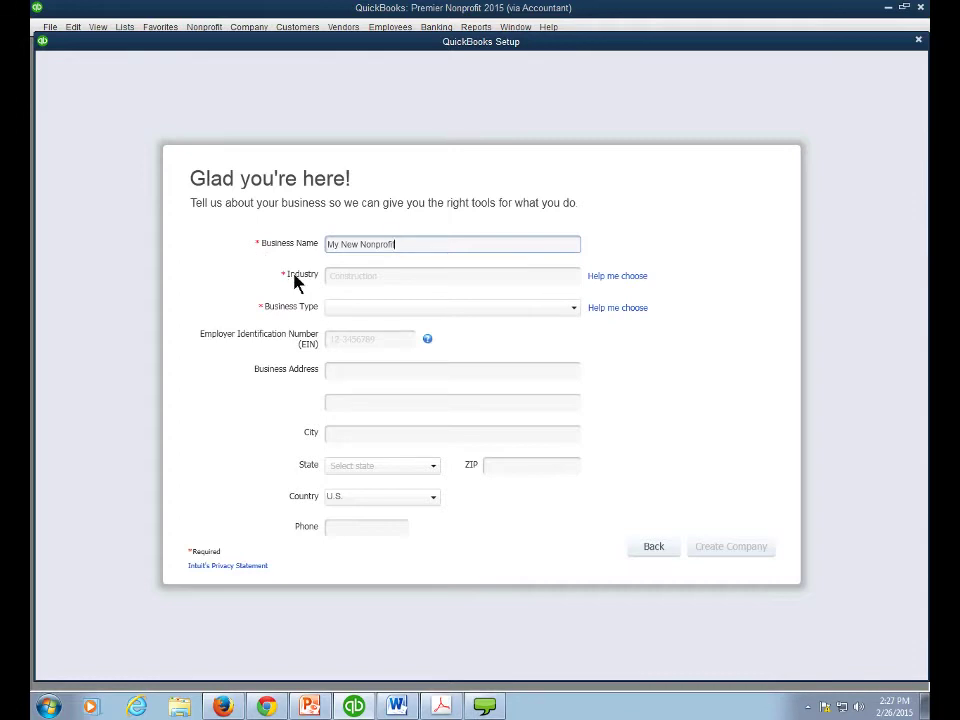
key("Tab")
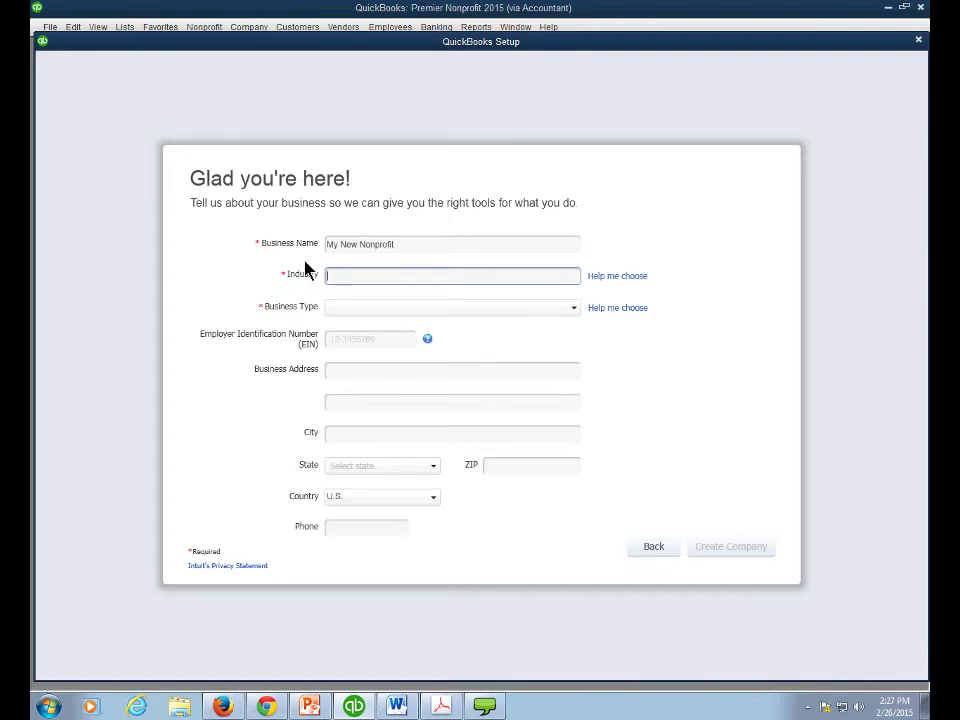
Enter Theatre as the industry and, when it's rejected, bring up the industry chooser
type("Theatre")
key("Tab")
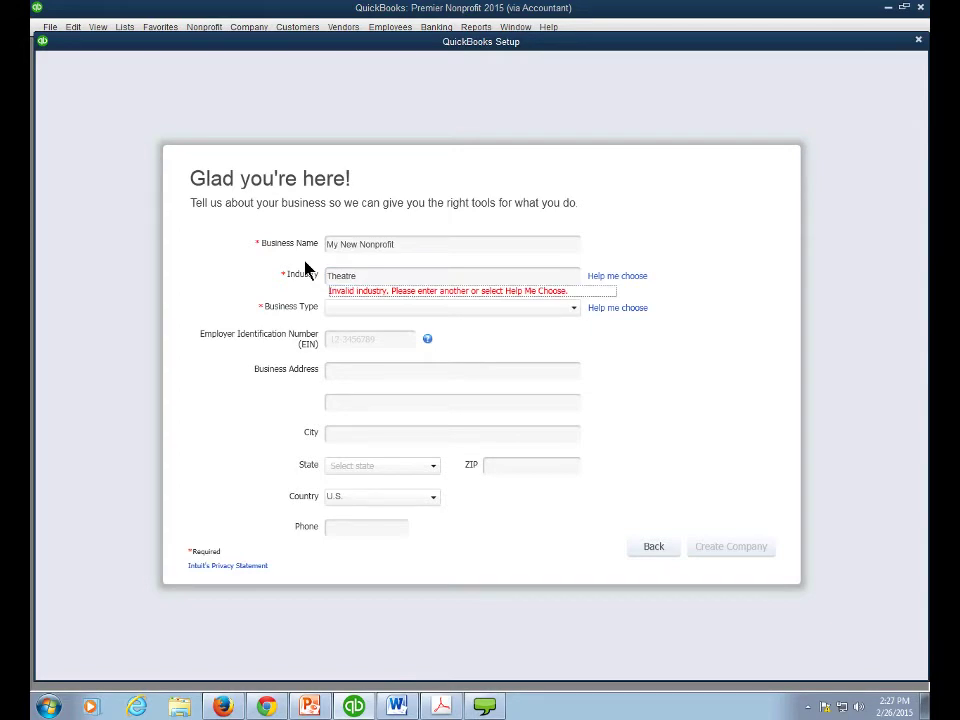
double_click(338, 276)
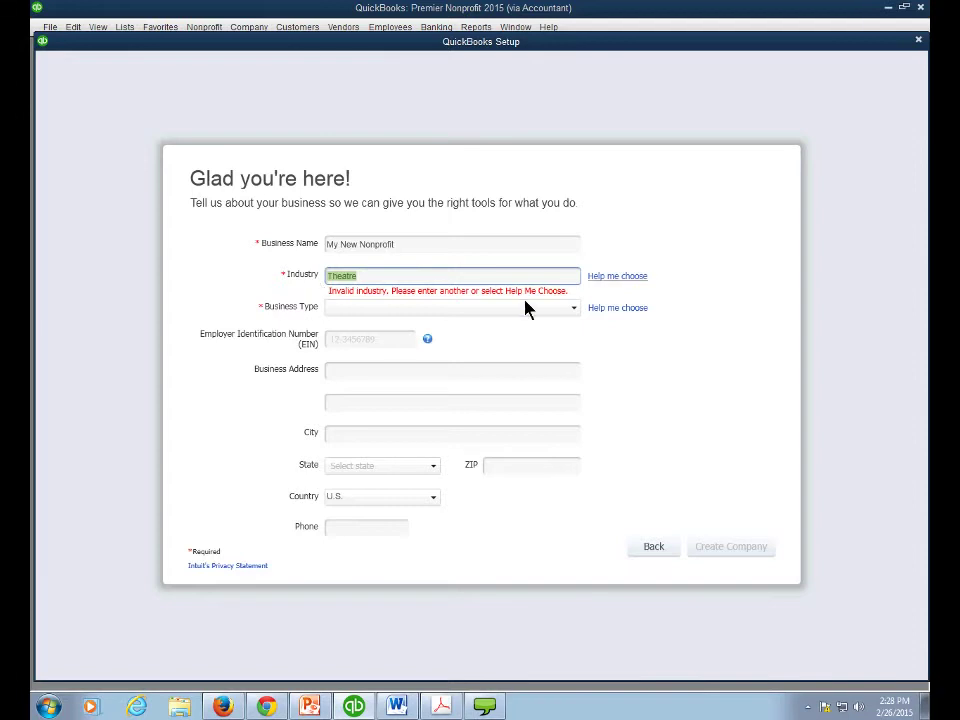
left_click(595, 282)
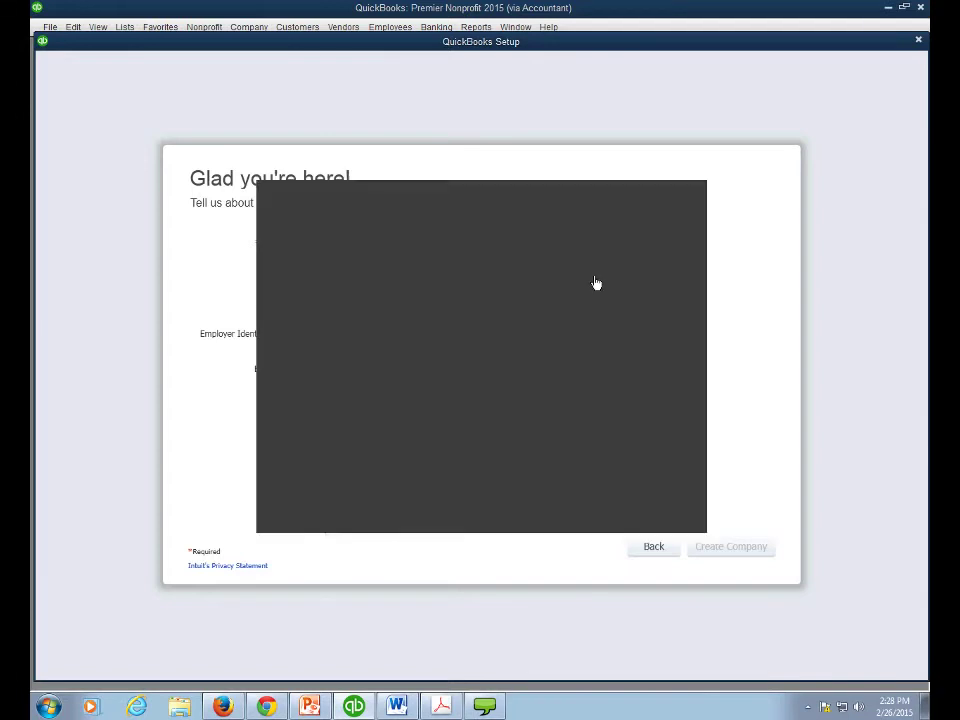
Browse the industry list, preview Church or Religious Organization, then pick and accept Non-Profit
scroll(478, 355, "down", 9)
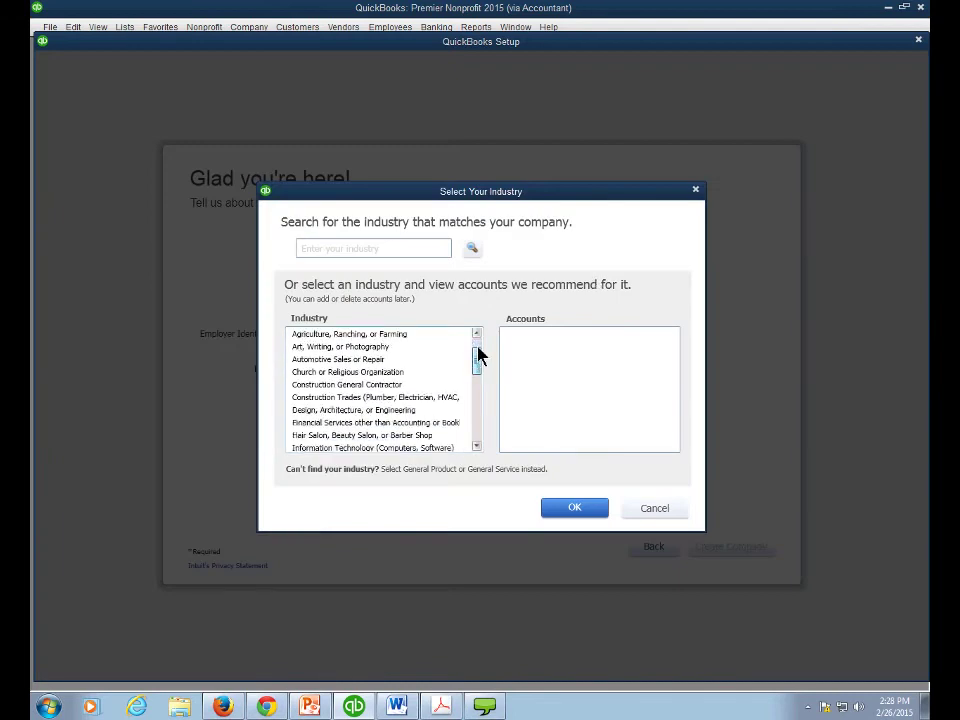
scroll(478, 428, "up", 3)
scroll(478, 428, "up", 5)
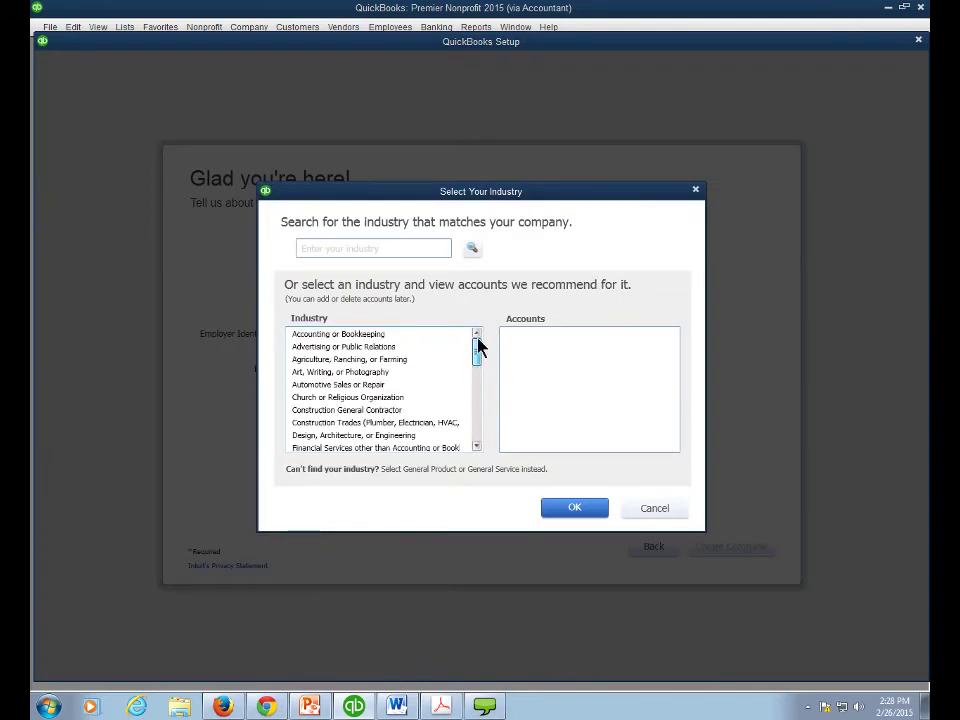
scroll(478, 355, "down", 1)
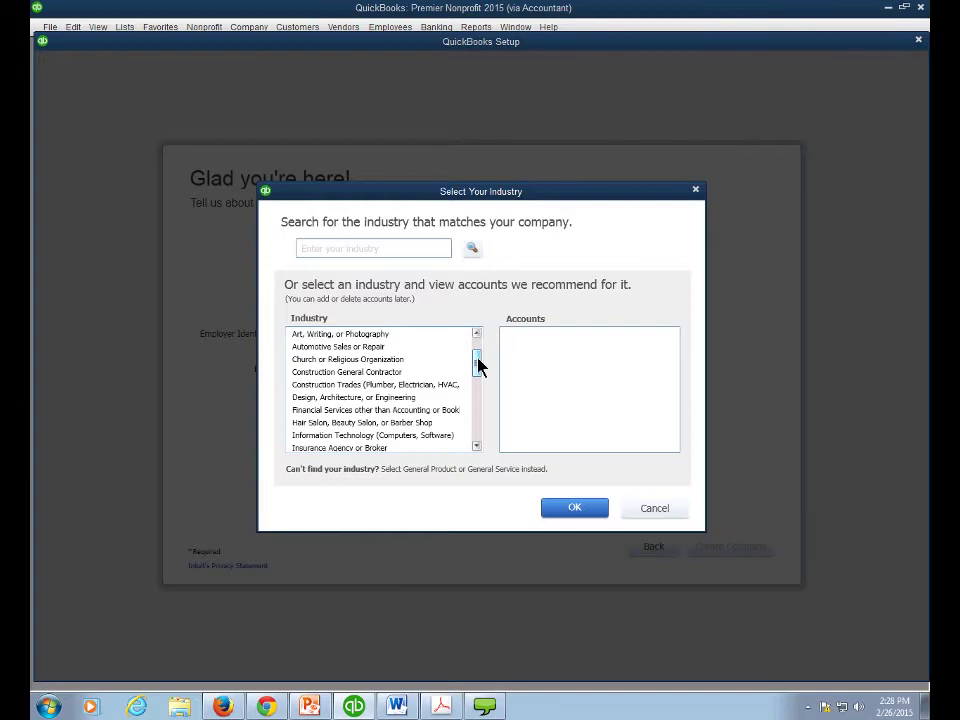
left_click(338, 362)
scroll(478, 362, "down", 1)
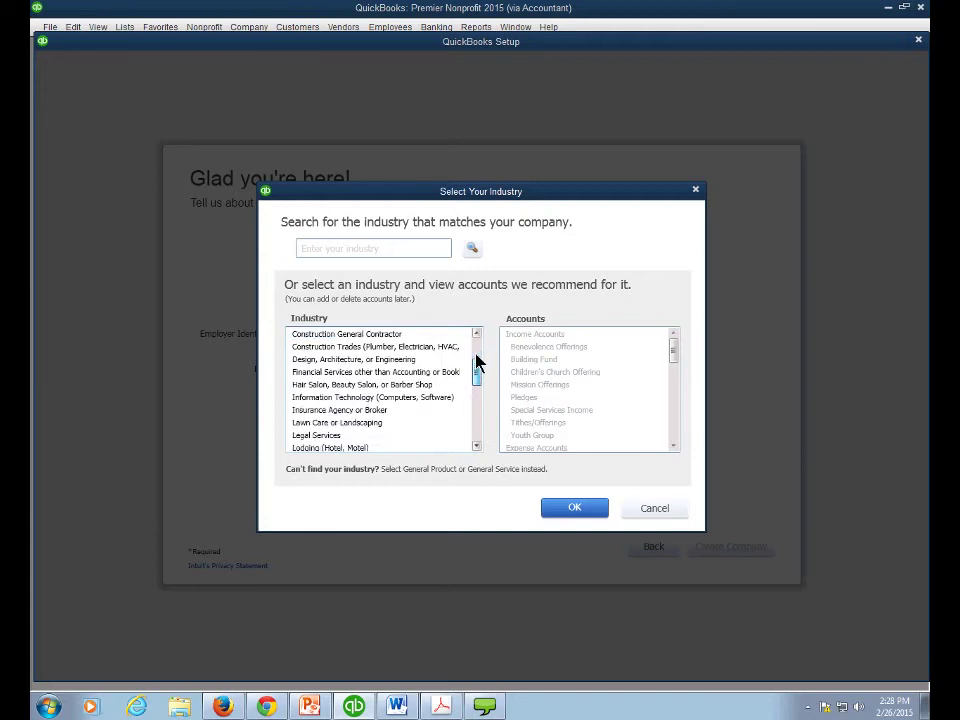
left_click_drag(476, 362, 472, 398)
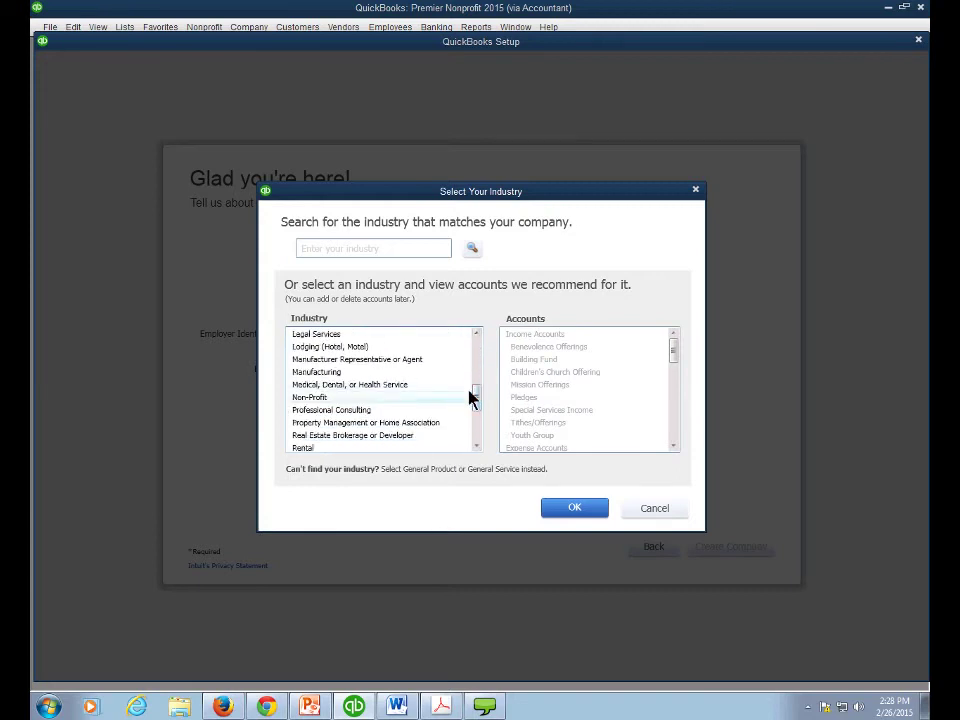
left_click(393, 400)
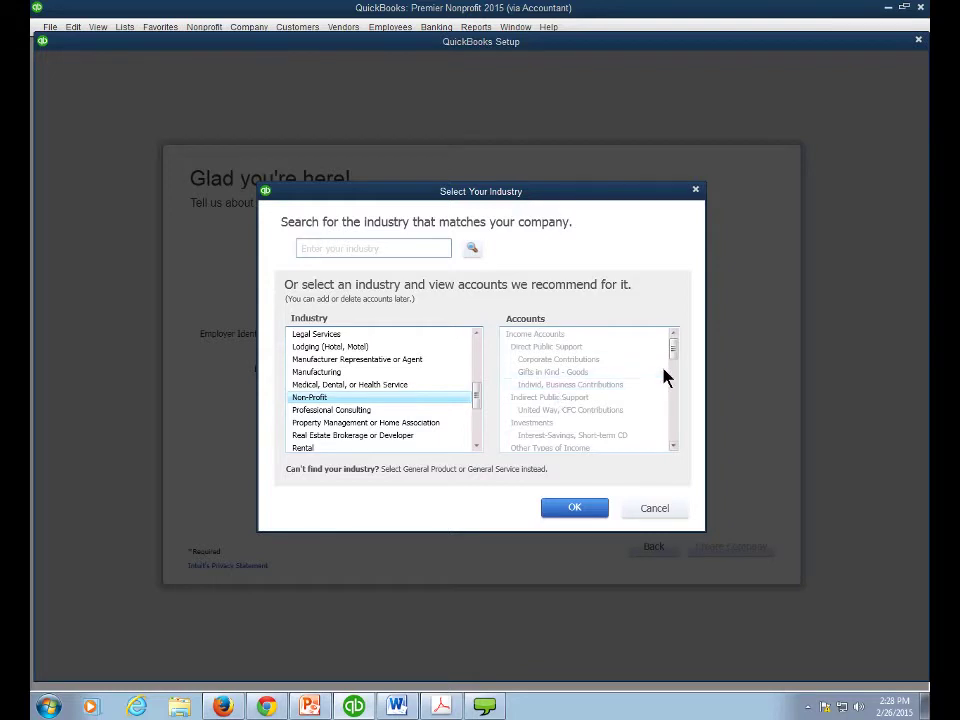
mouse_move(675, 350)
left_mouse_down()
mouse_move(671, 435)
mouse_move(672, 355)
left_mouse_up()
left_click(575, 509)
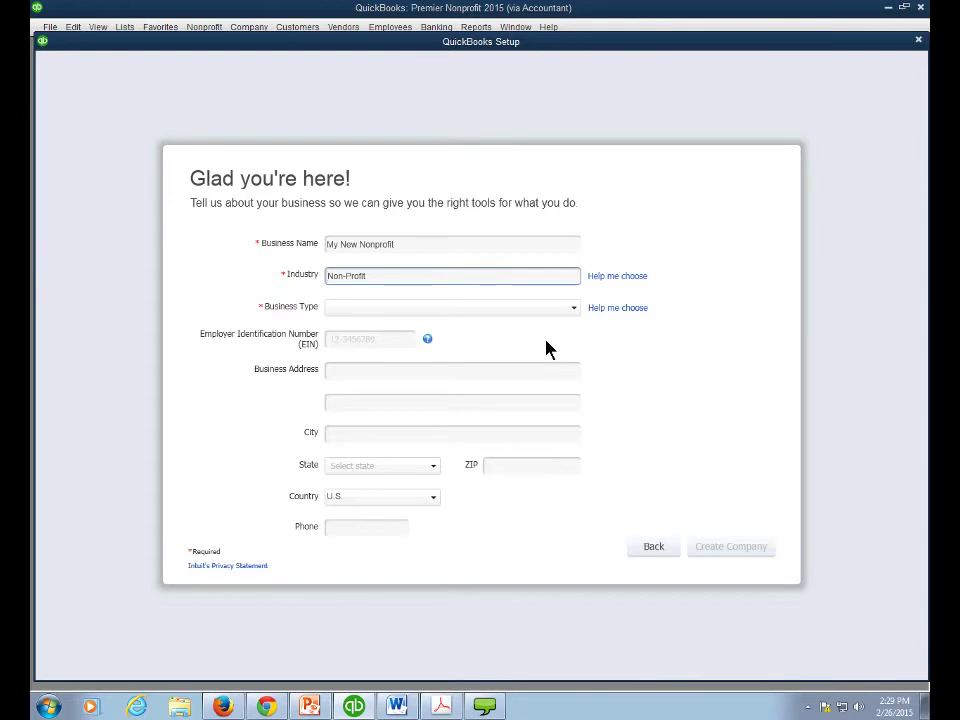
Pick Other / None in the Business Type chooser and confirm it
left_click(603, 318)
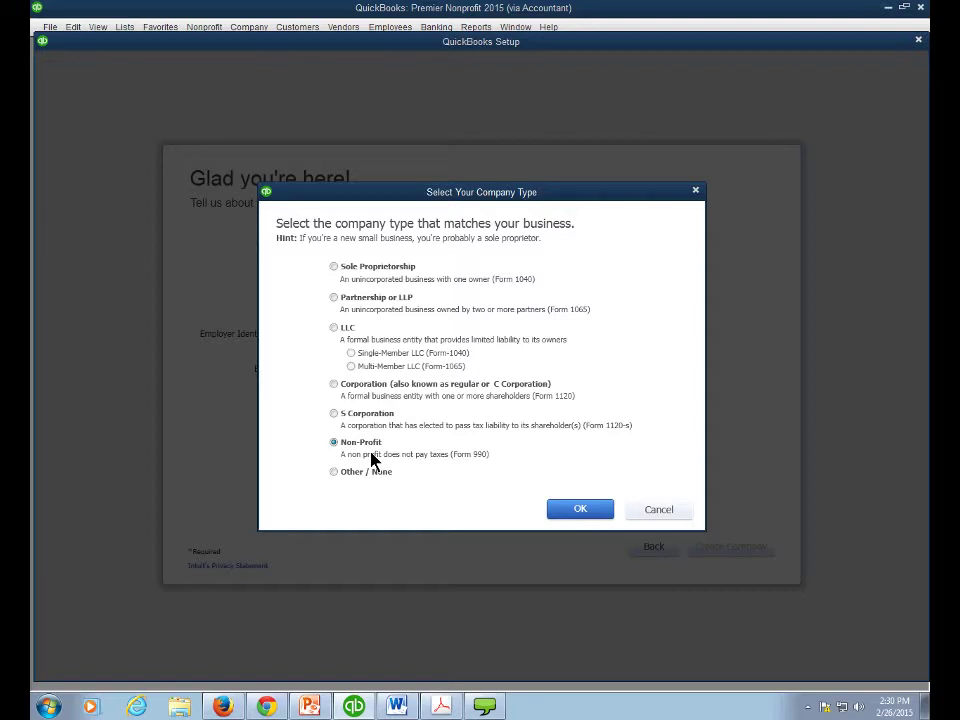
left_click(334, 473)
left_click(570, 511)
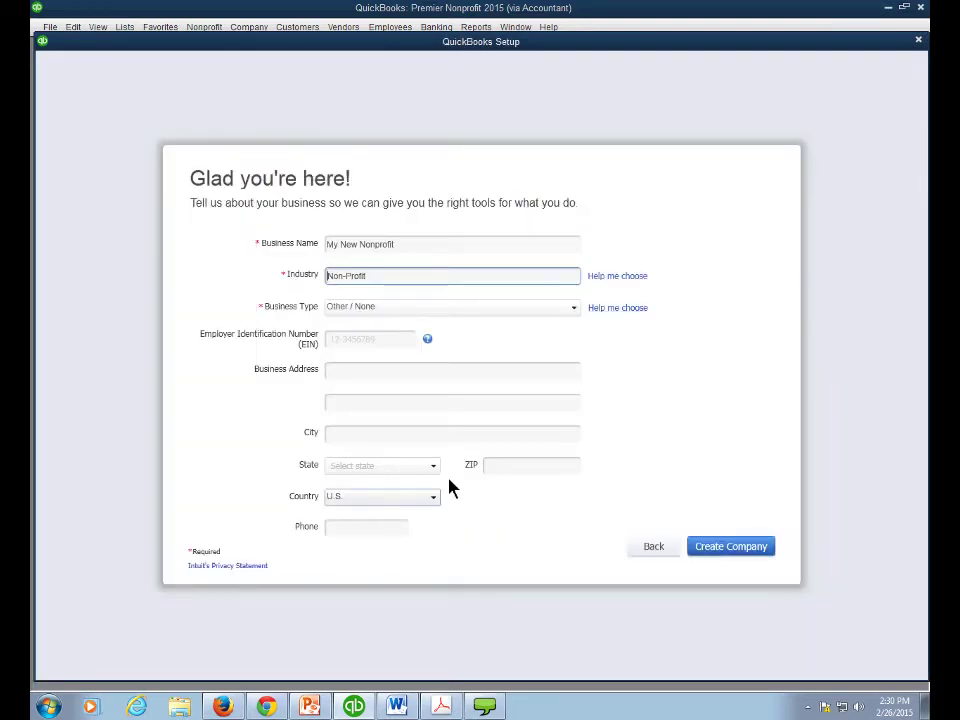
Enter the EIN and the business street address, correcting a typo in the address
key("Tab")
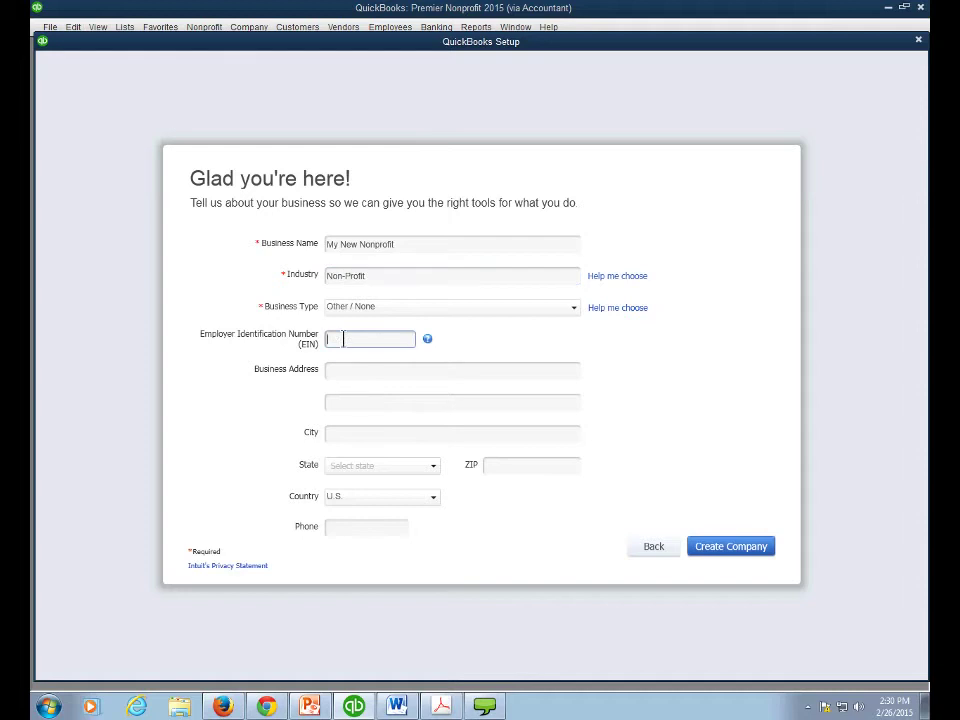
key("Tab")
left_click(336, 370)
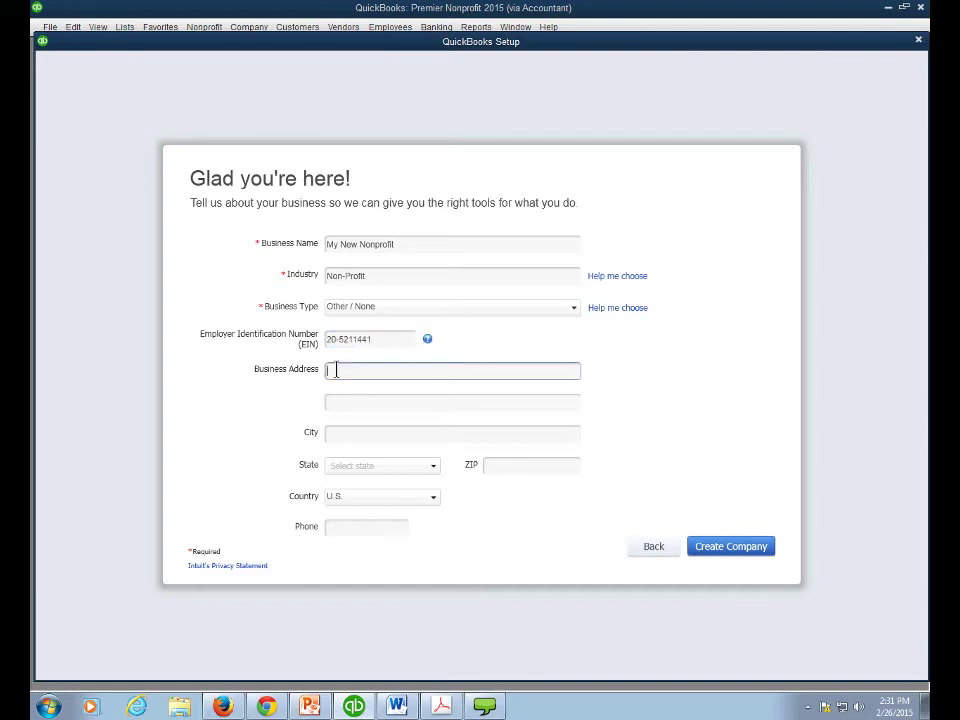
Fill in the city, state GA and ZIP 30306, then create the company file
key("Tab")
key("Tab")
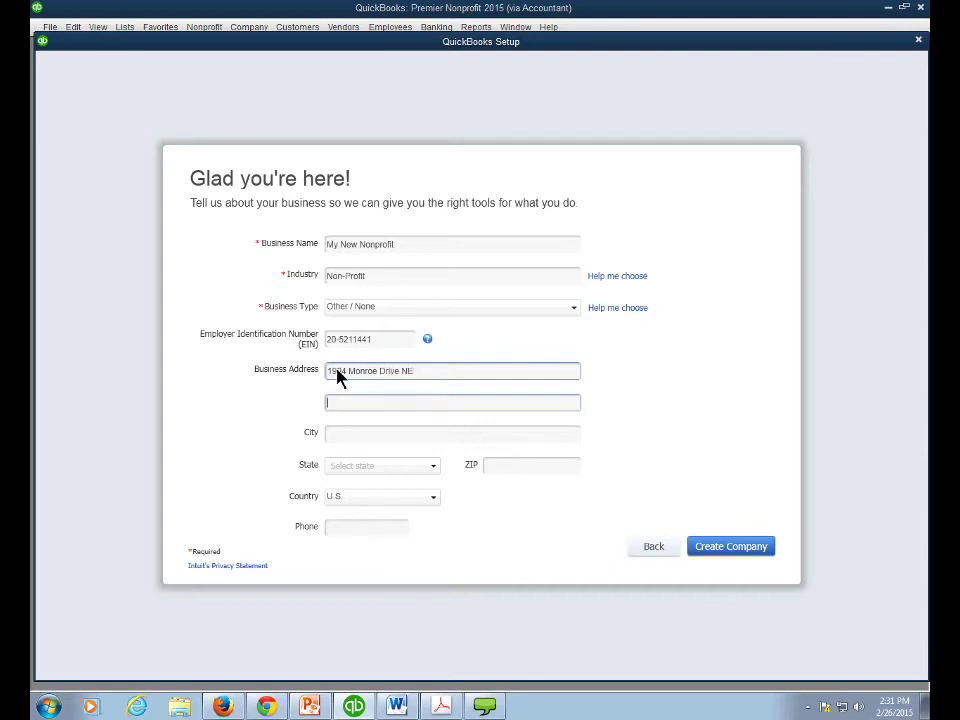
type("Atlanta")
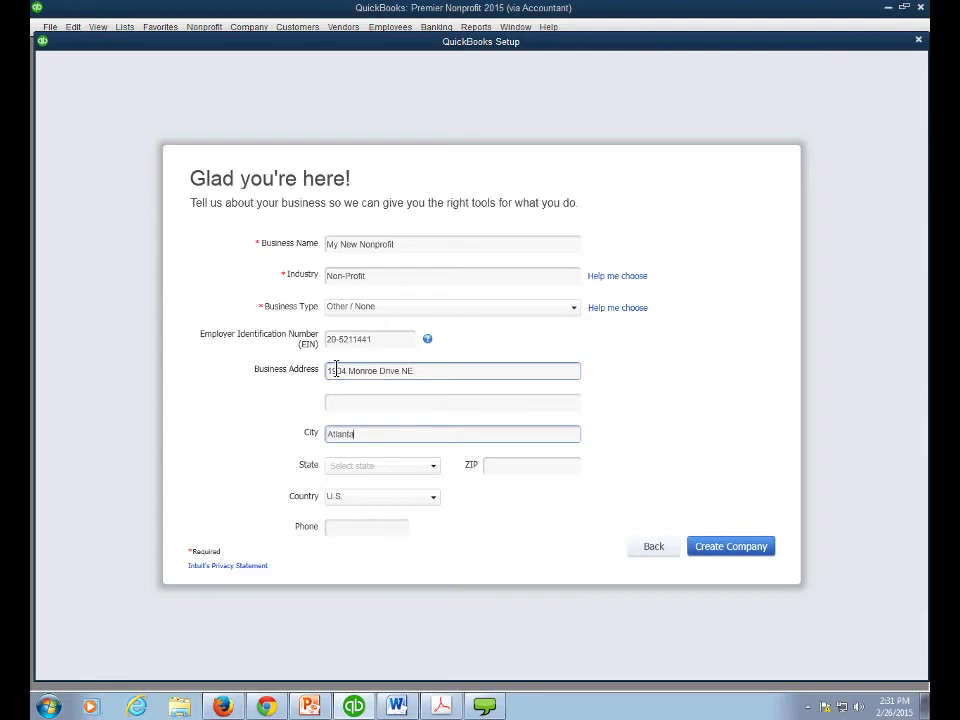
key("Tab")
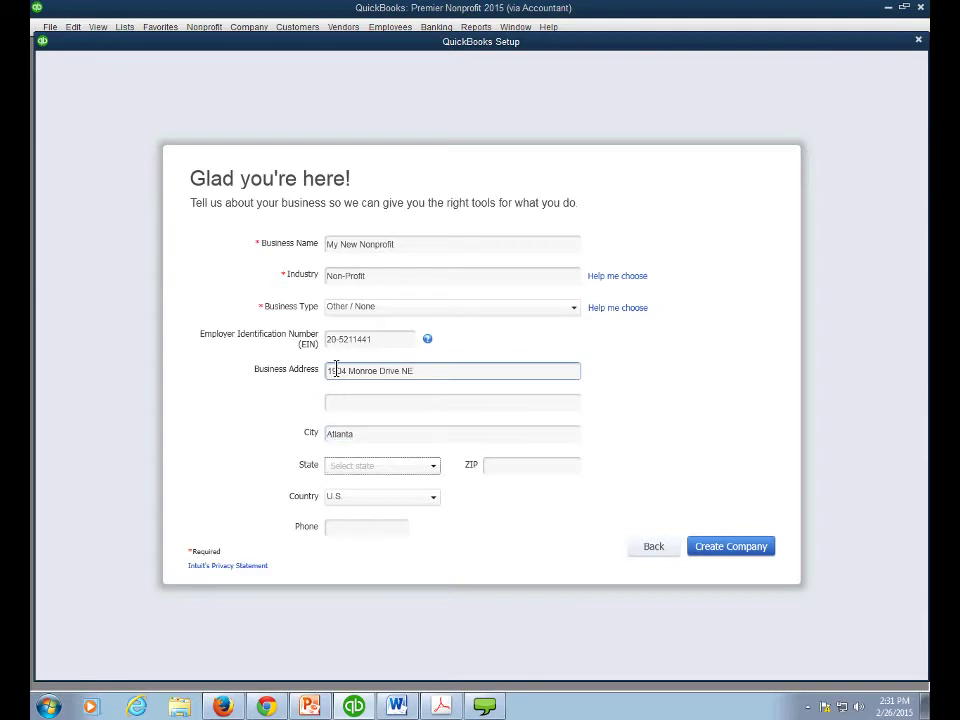
type("ga")
key("Tab")
type("30")
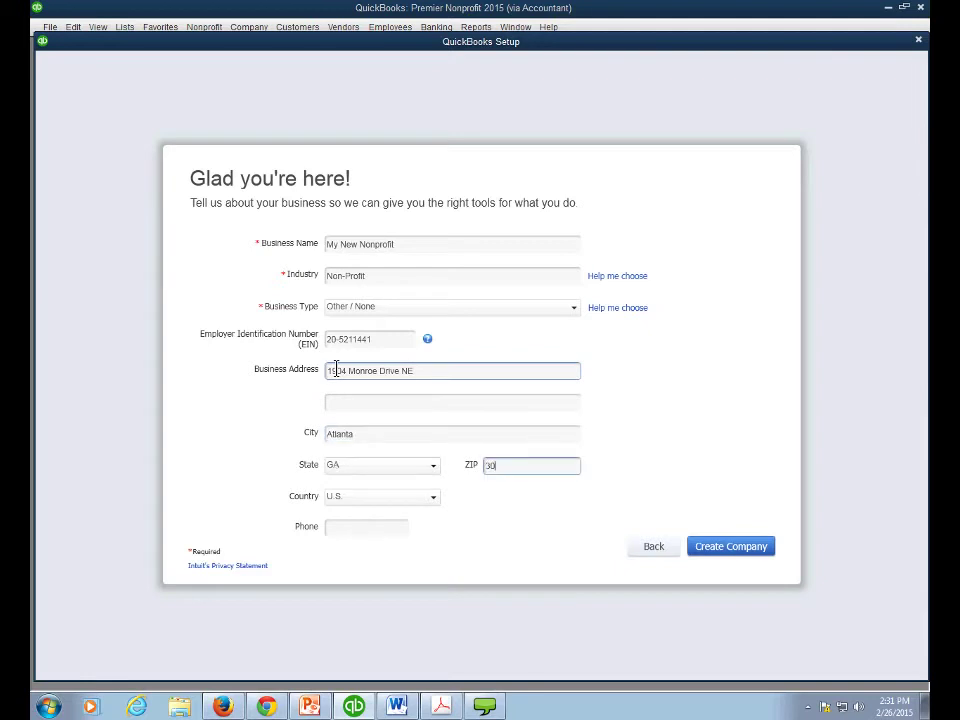
type("306")
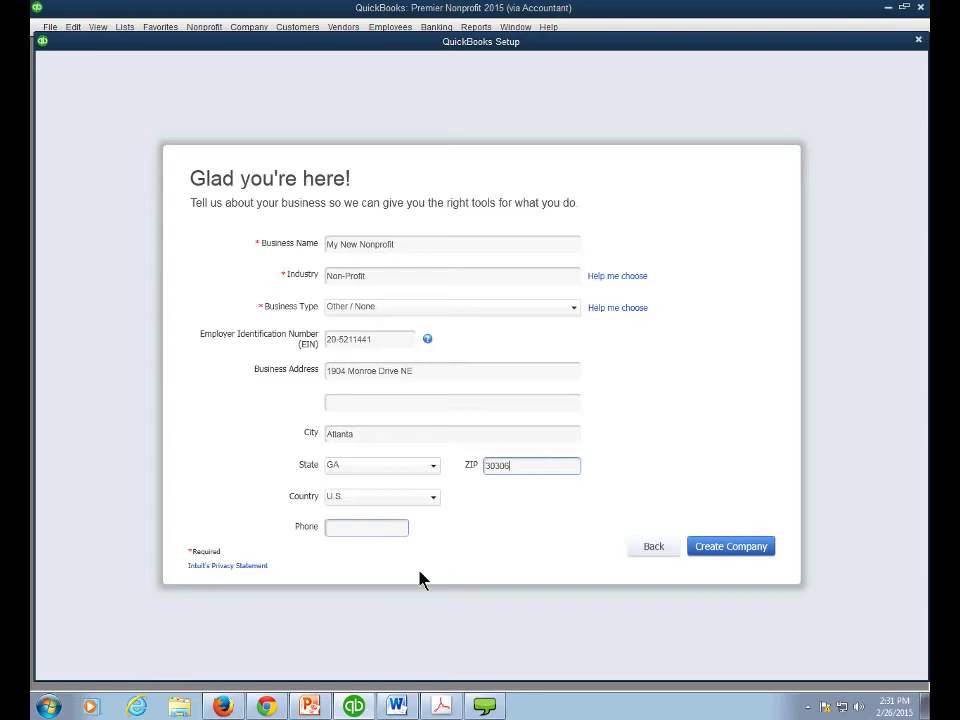
left_click(363, 530)
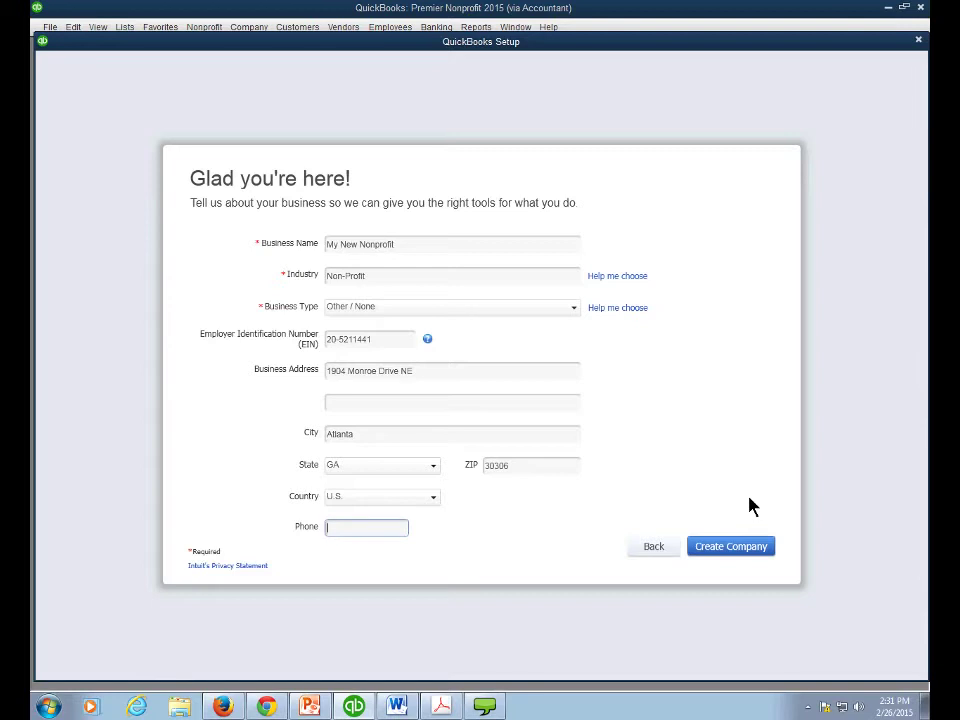
left_click(716, 552)
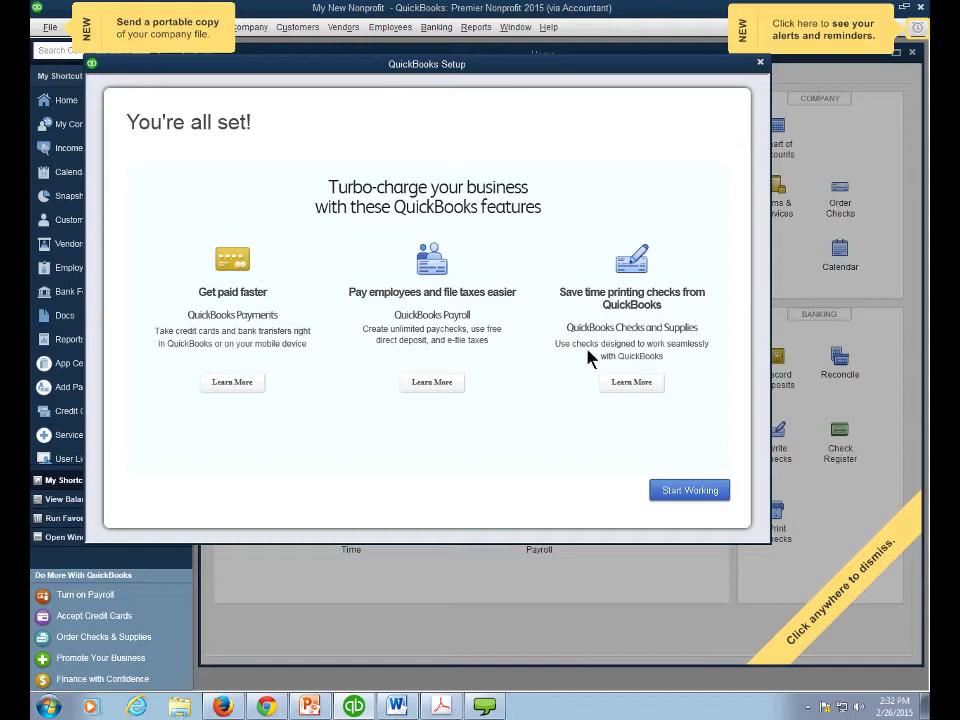
Leave the 'You're all set!' summary and start working in My New Nonprofit
left_click(688, 490)
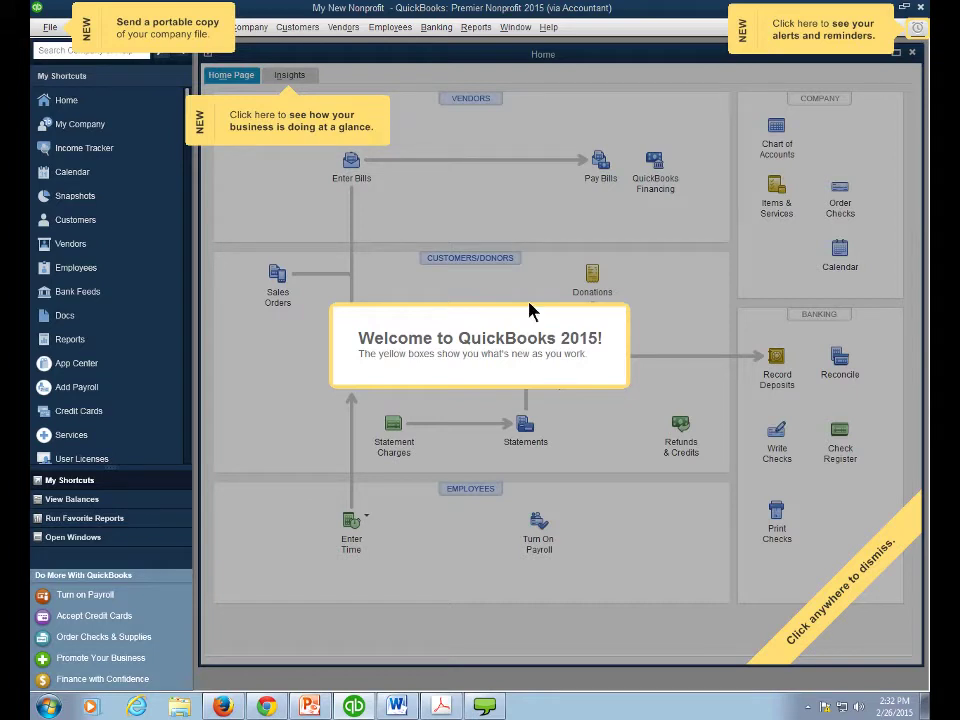
Dismiss the 'Welcome to QuickBooks 2015!' box and yellow tips on the Home page
left_click(825, 614)
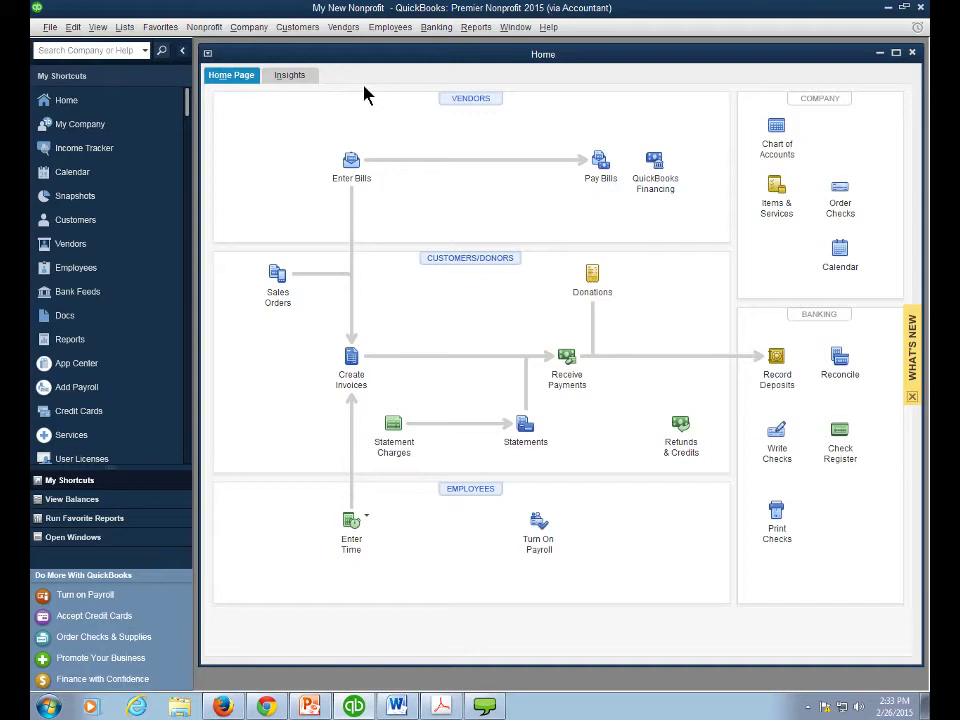
Open the Chart of Accounts from Lists and enlarge its window to show every account
left_click(124, 27)
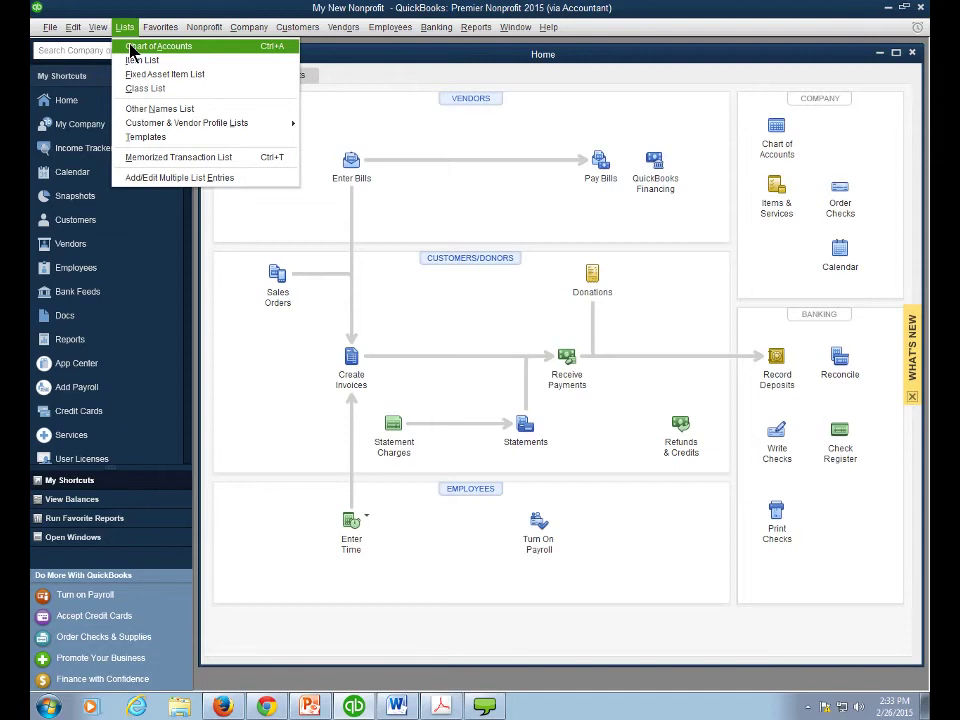
left_click(130, 47)
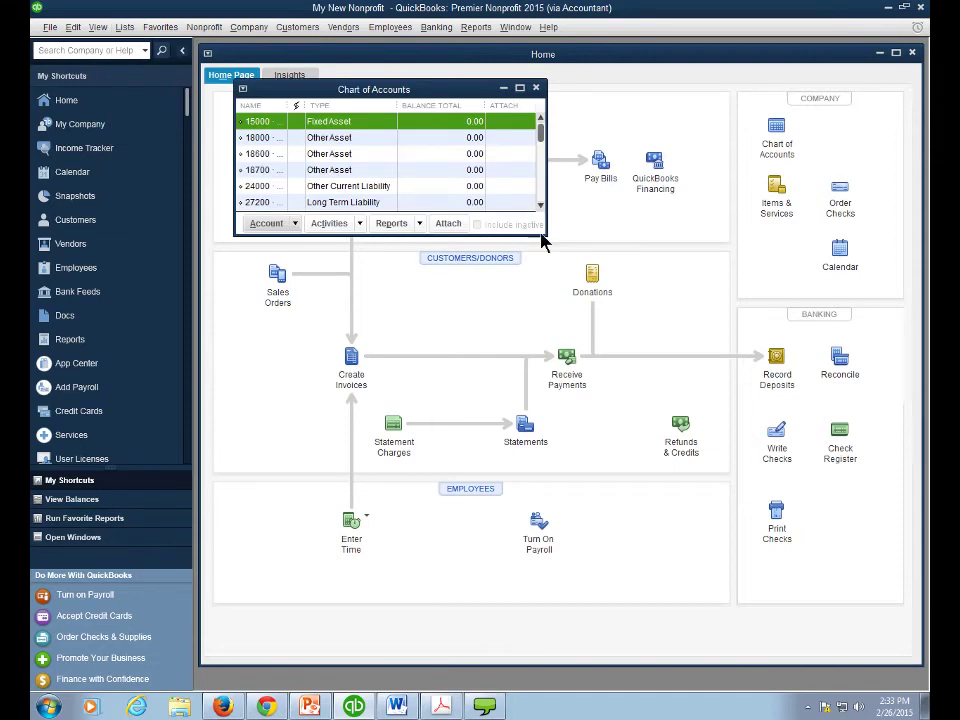
left_click_drag(541, 237, 880, 636)
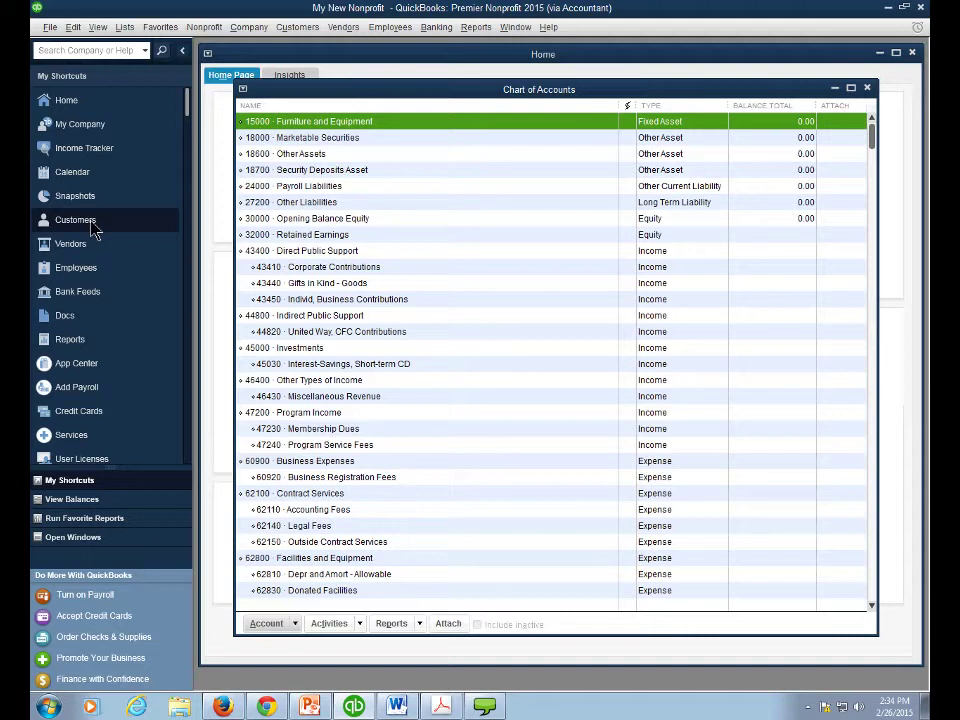
left_click(436, 27)
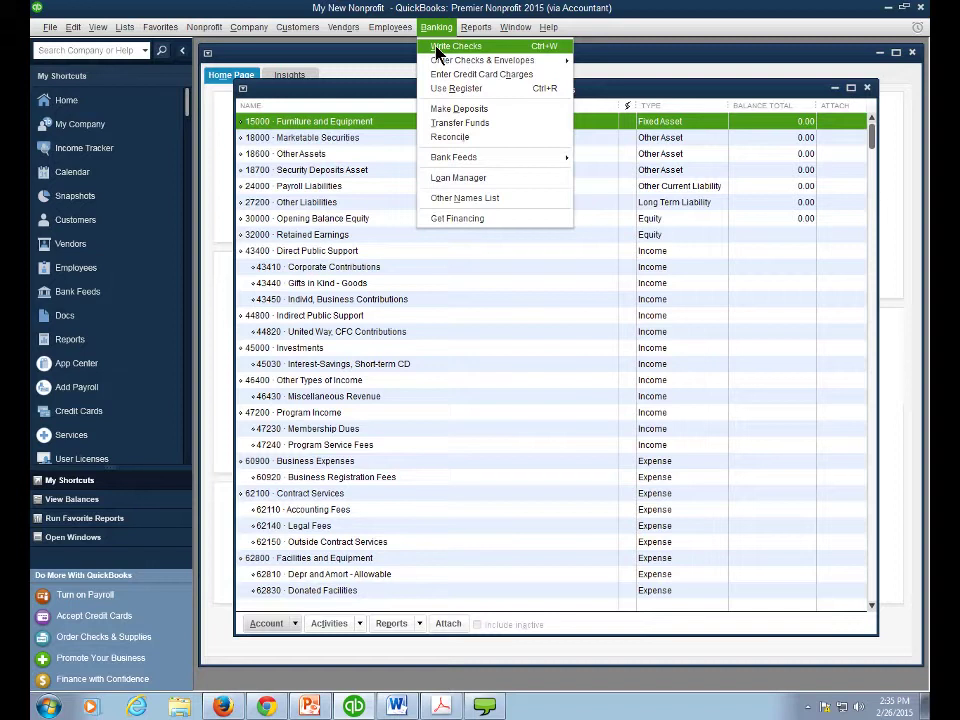
left_click(436, 48)
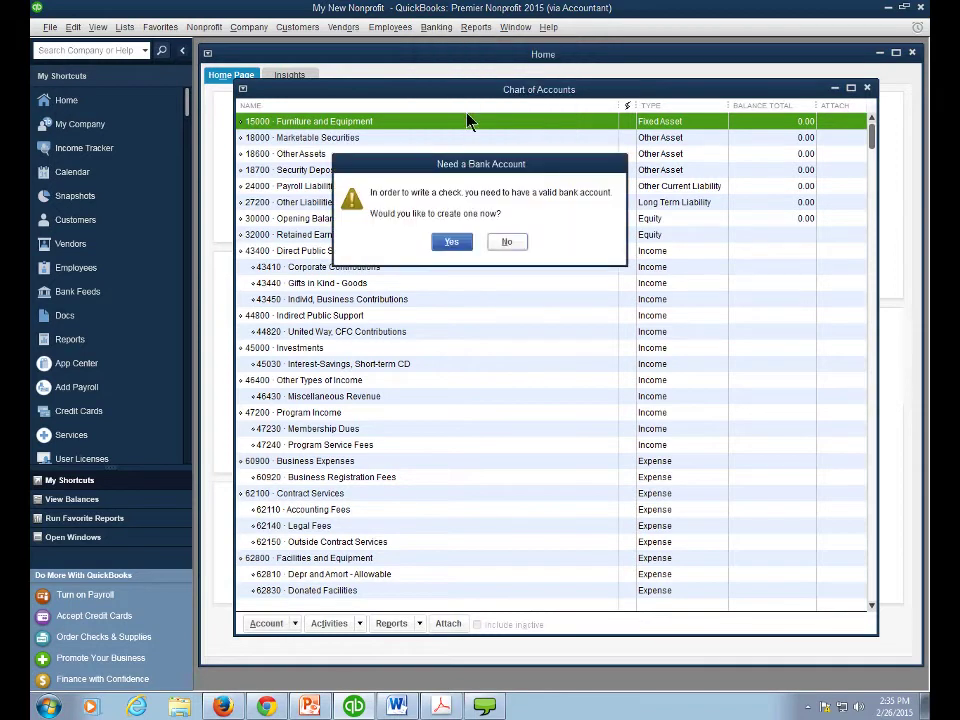
left_click(505, 241)
left_click(484, 222)
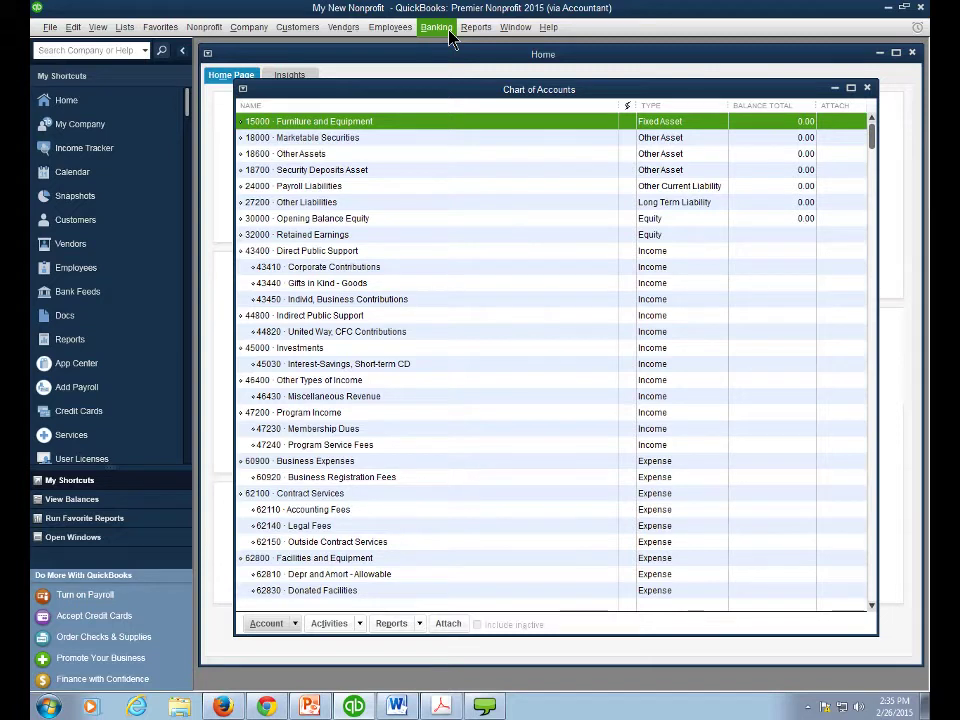
Reopen the 2015 Non-Profit sample company, Sample Synergy Now, and accept the sample-file notice
left_click(49, 27)
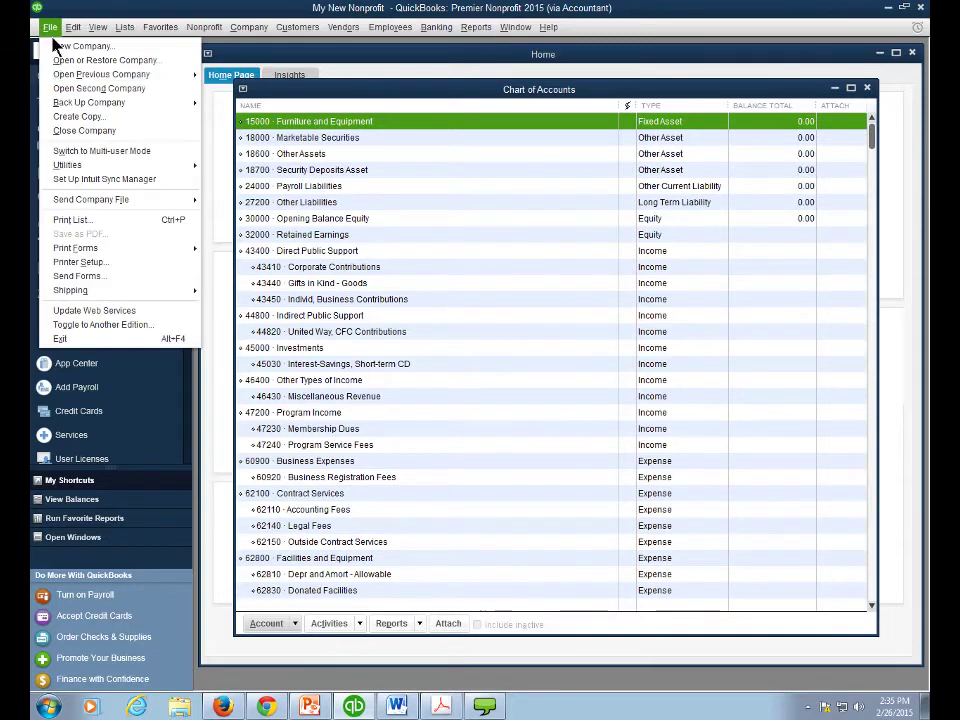
mouse_move(60, 72)
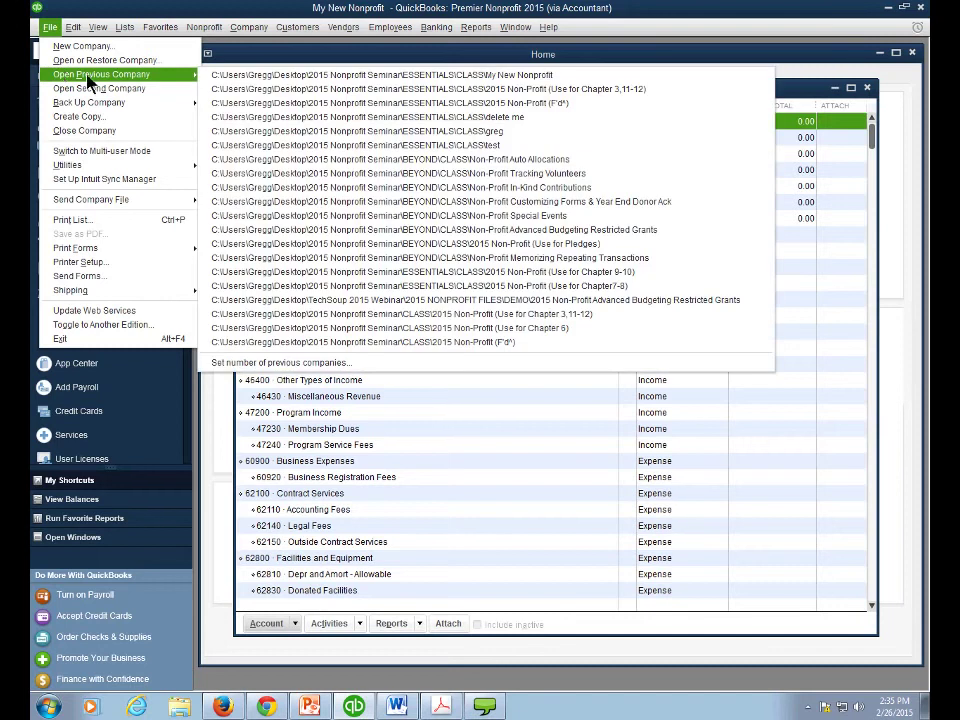
left_click(476, 89)
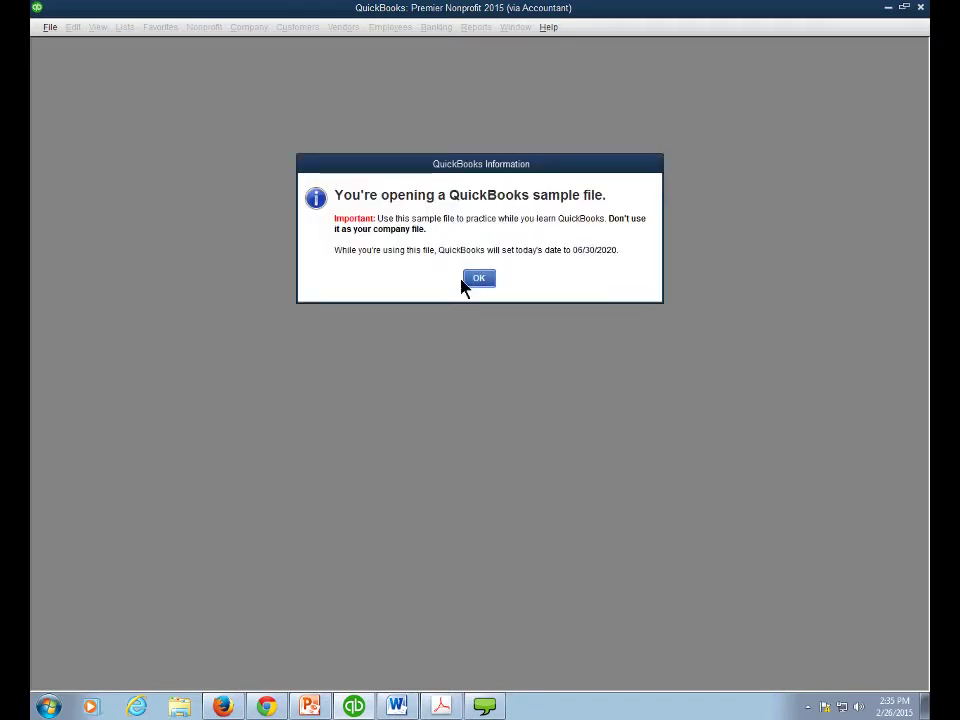
left_click(462, 279)
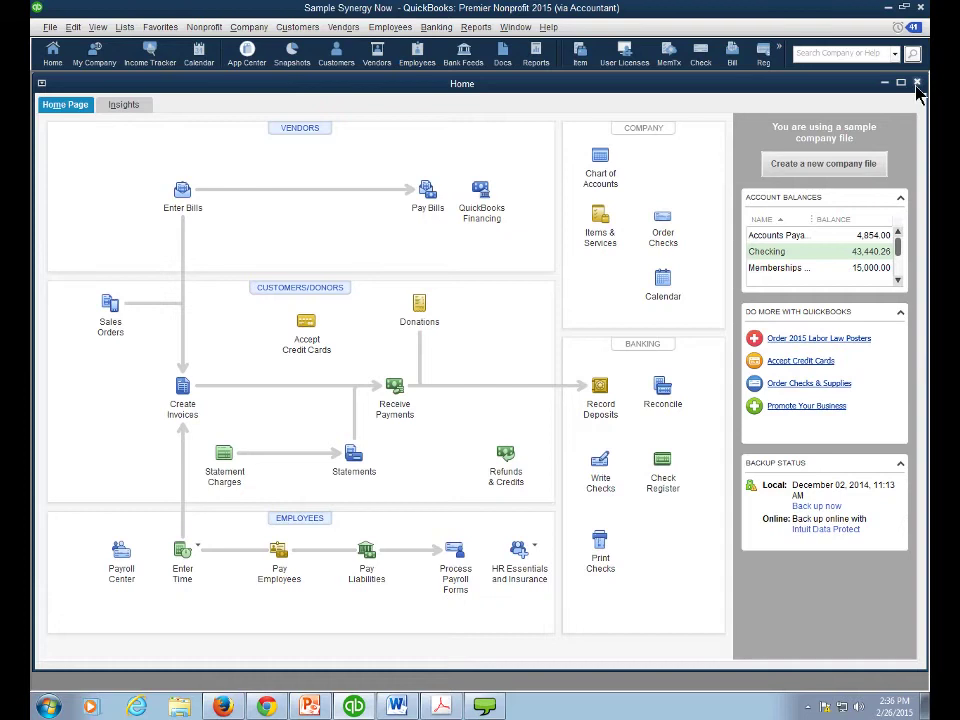
Close the Home page and open the Profit & Loss Standard report
left_click(917, 88)
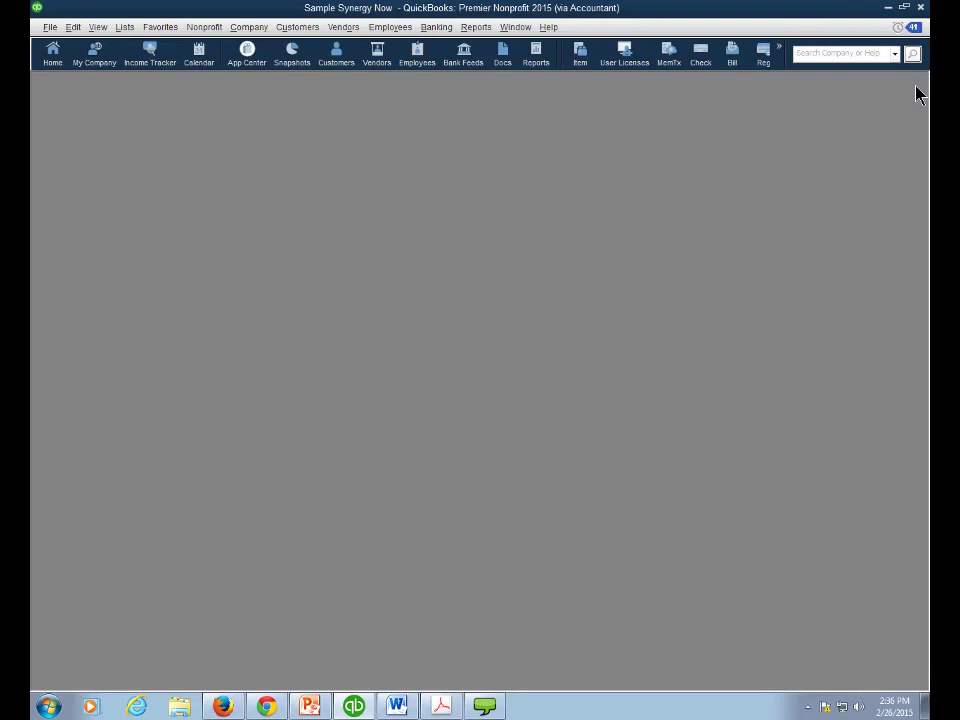
left_click(477, 30)
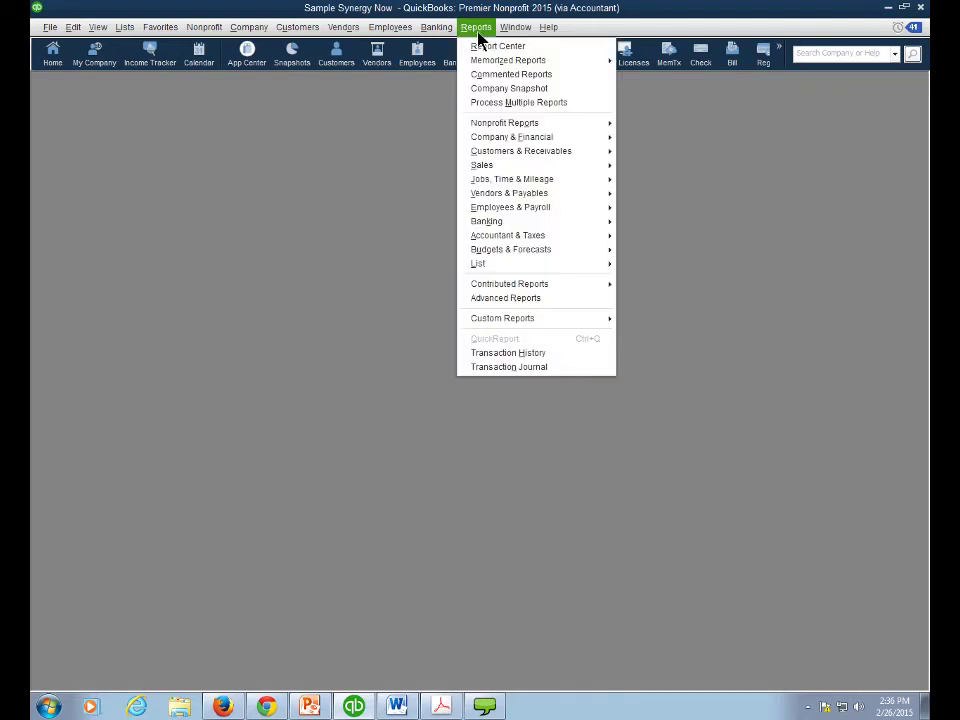
mouse_move(491, 129)
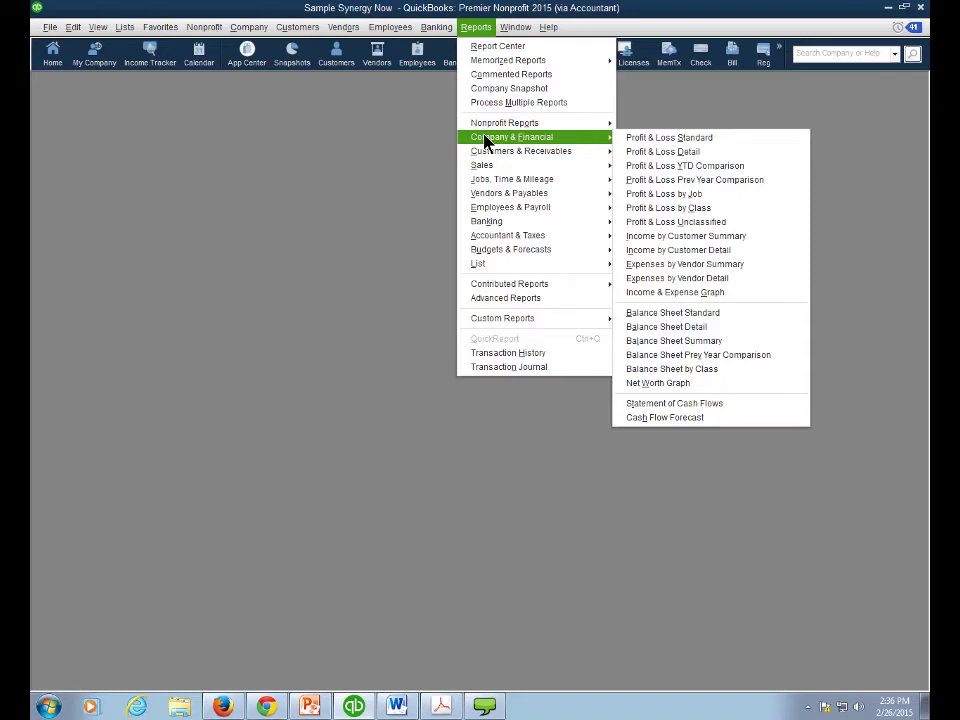
left_click(655, 138)
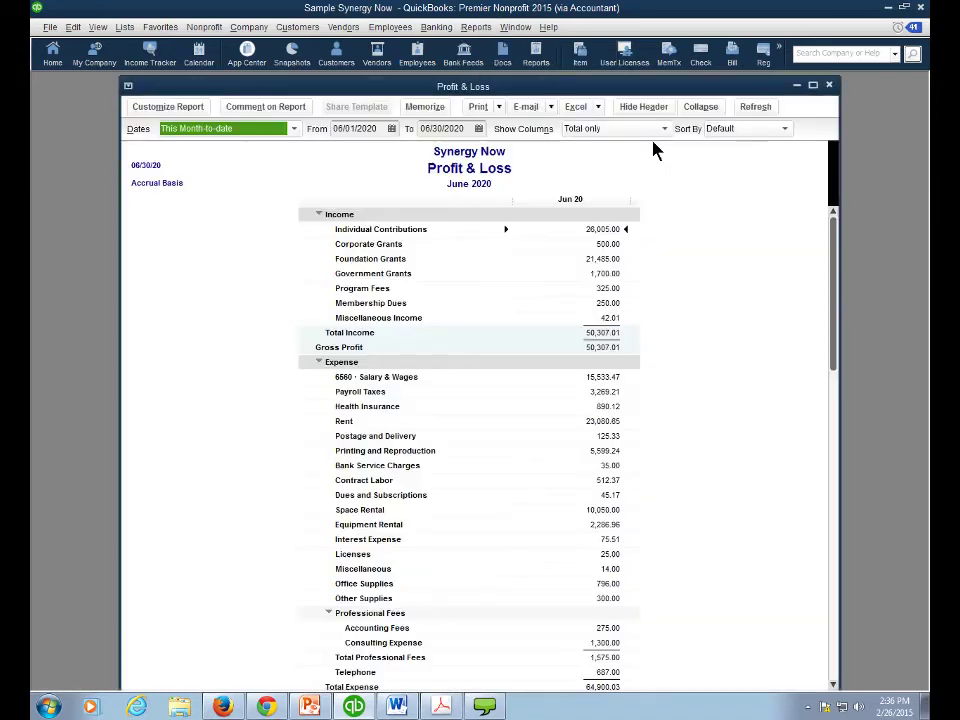
Also open the Balance Sheet Standard report from Company & Financial
left_click(477, 29)
mouse_move(560, 137)
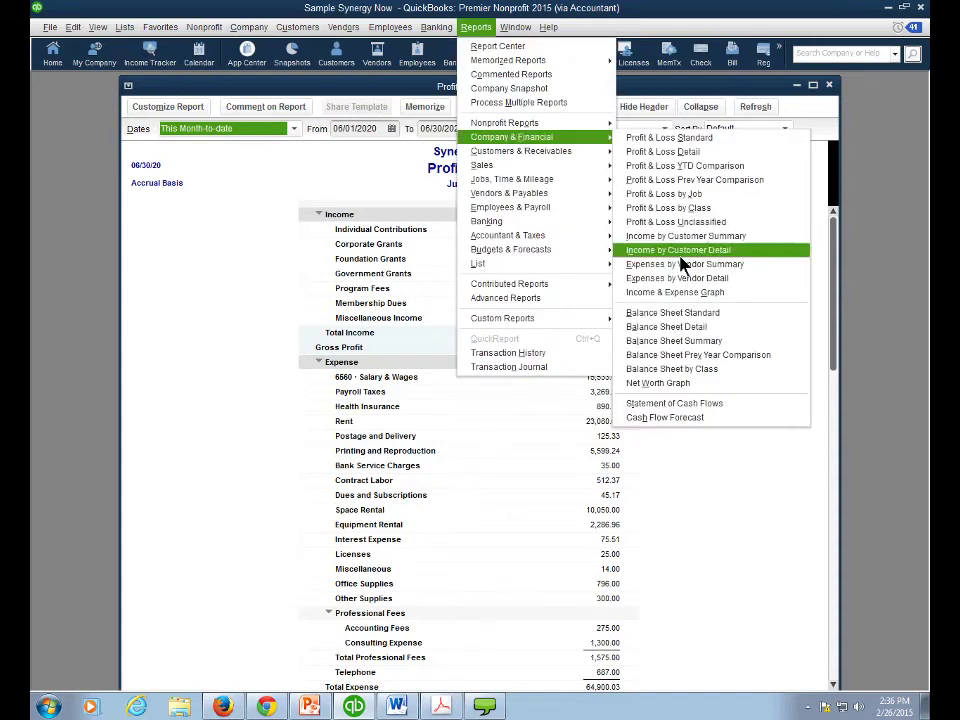
left_click(673, 313)
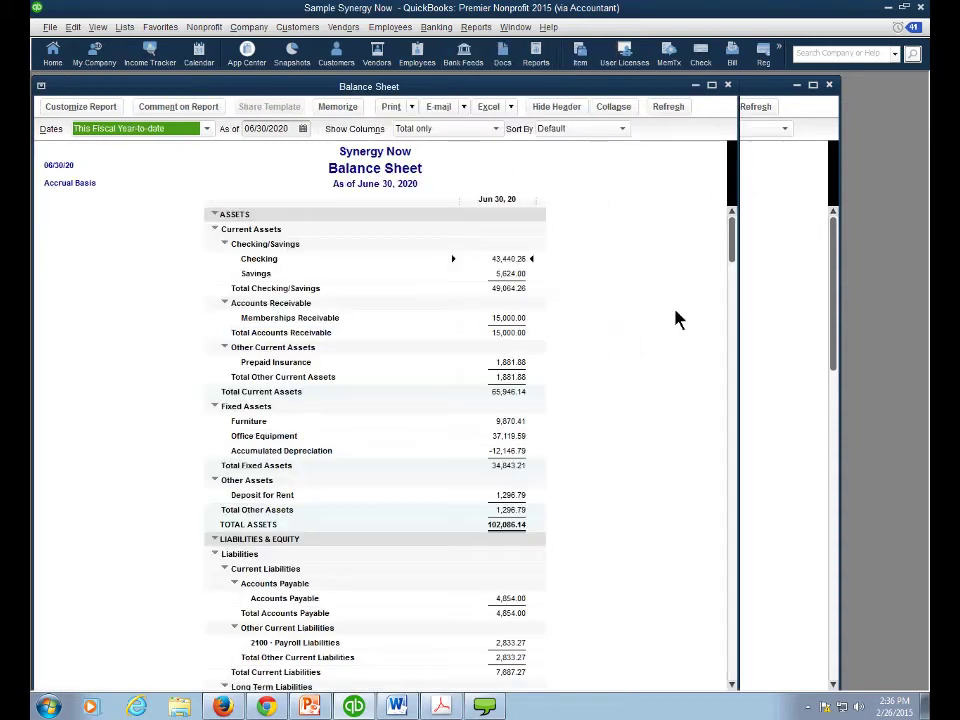
left_click(505, 30)
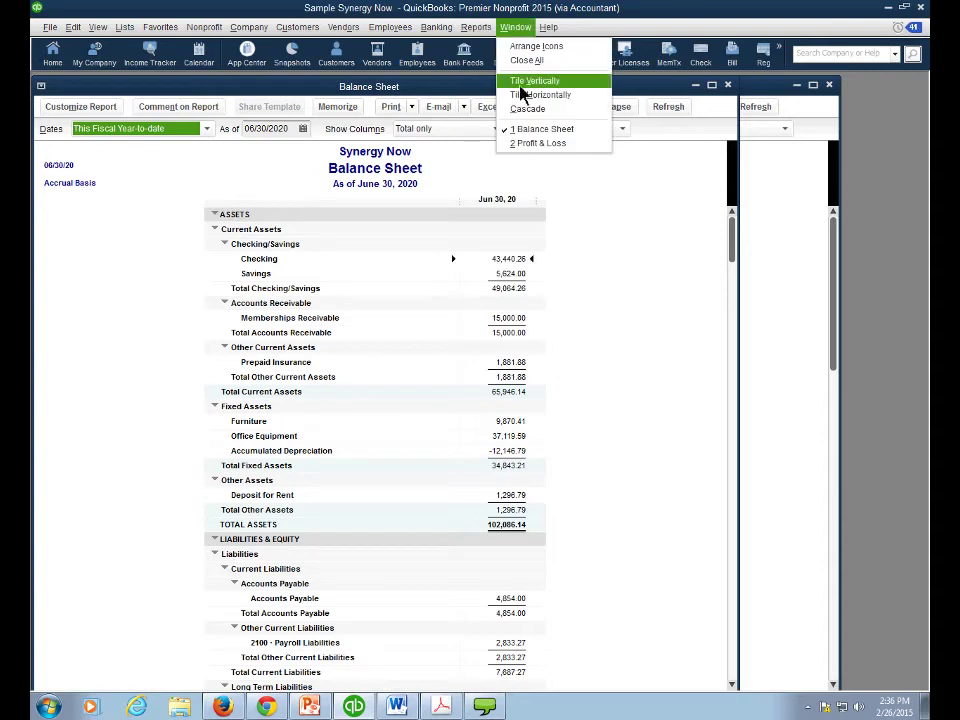
left_click(519, 84)
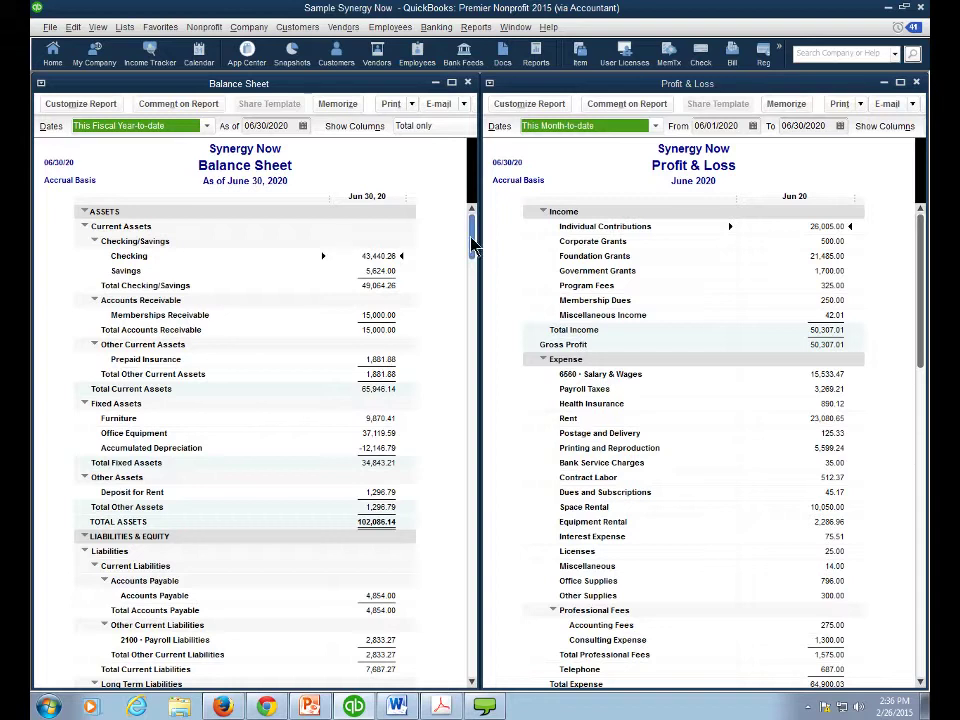
left_click_drag(476, 250, 477, 258)
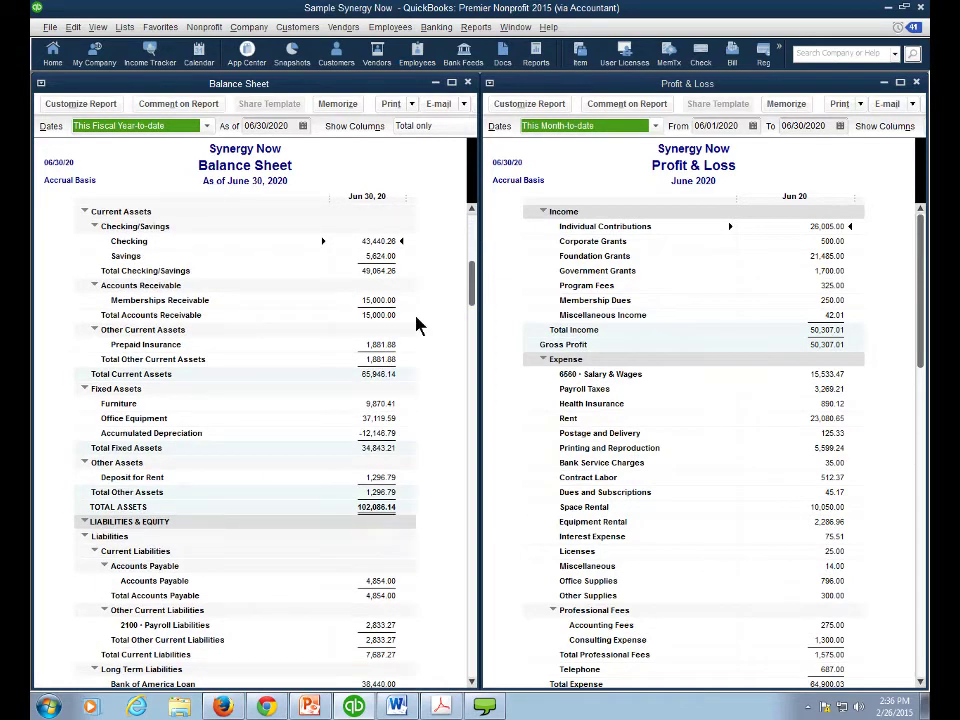
left_click_drag(471, 285, 447, 672)
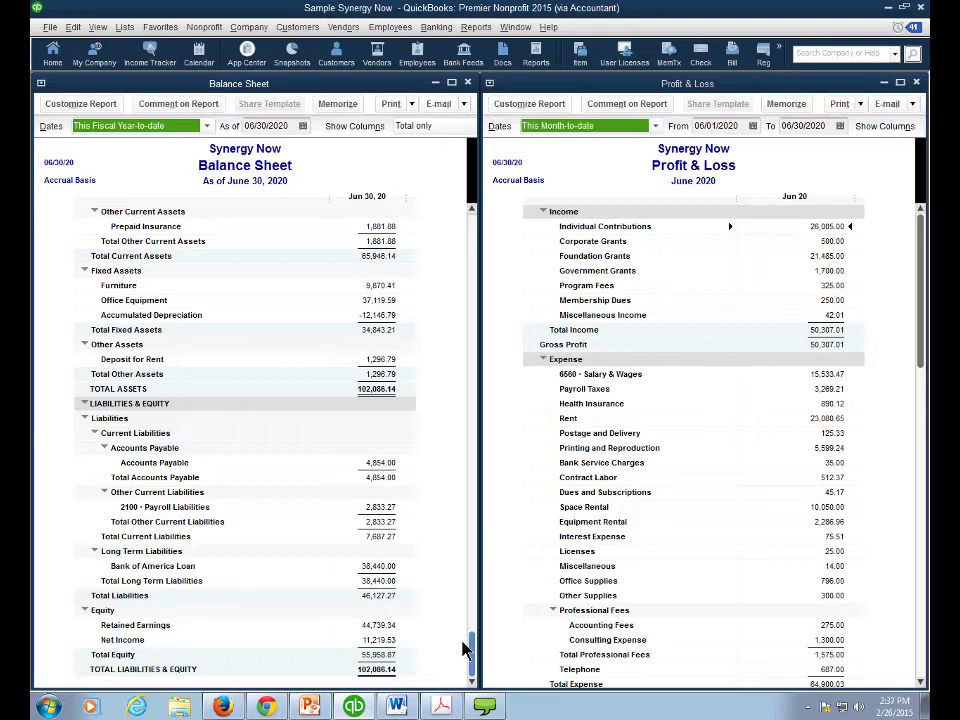
scroll(468, 650, "up", 3)
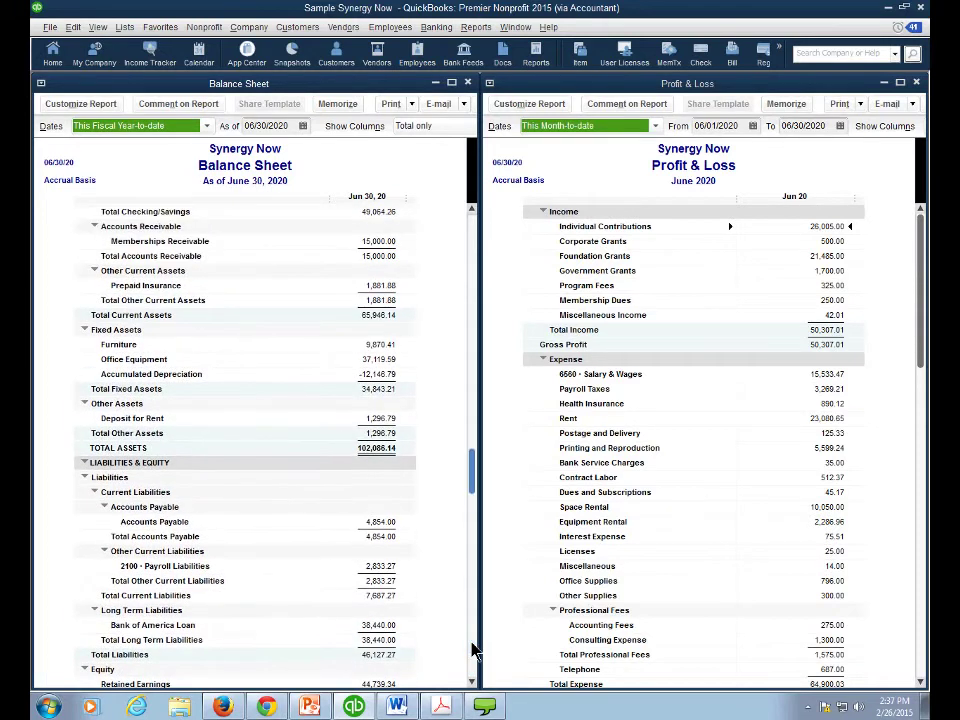
left_click_drag(472, 475, 476, 432)
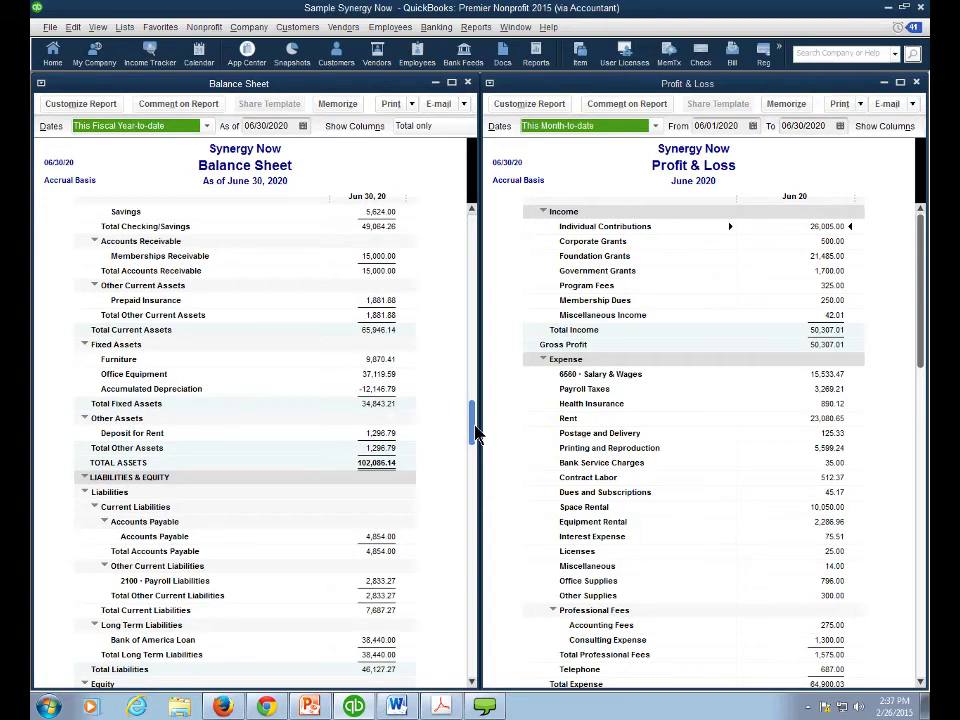
scroll(476, 432, "down", 3)
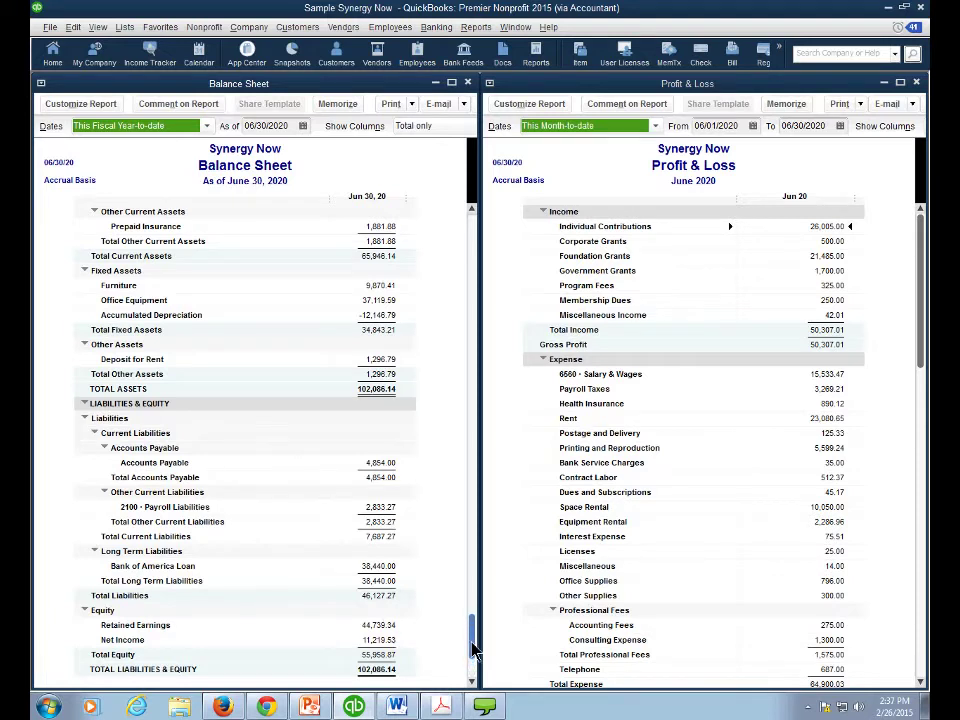
scroll(455, 625, "up", 2)
scroll(475, 650, "up", 2)
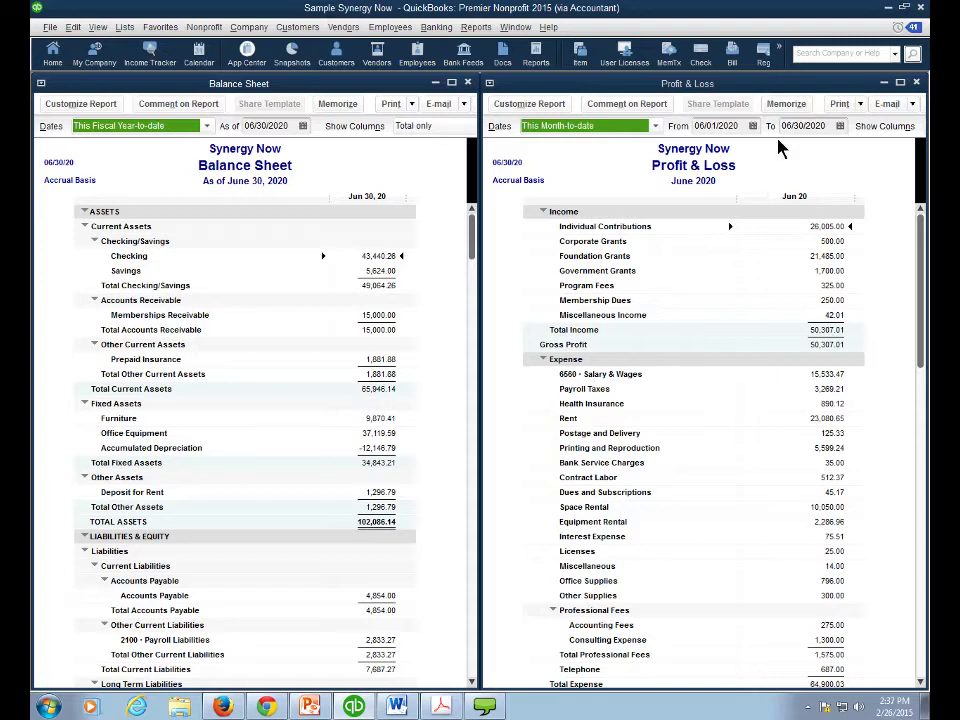
Set the Profit & Loss dates to This Fiscal Year, July 2019 to June 2020, and review it
left_click(656, 126)
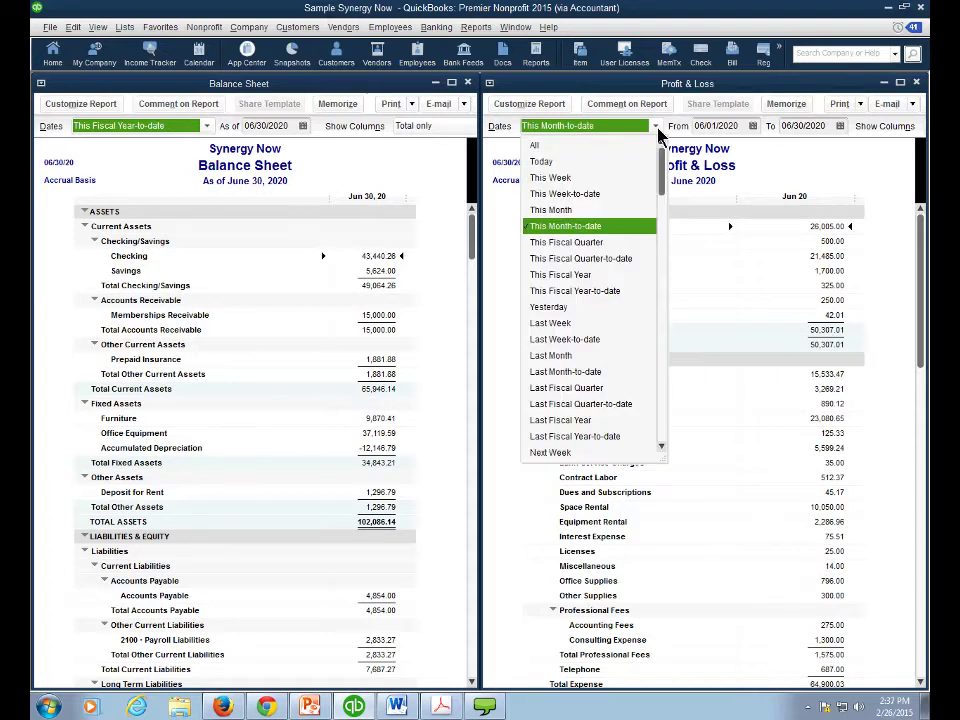
left_click(585, 274)
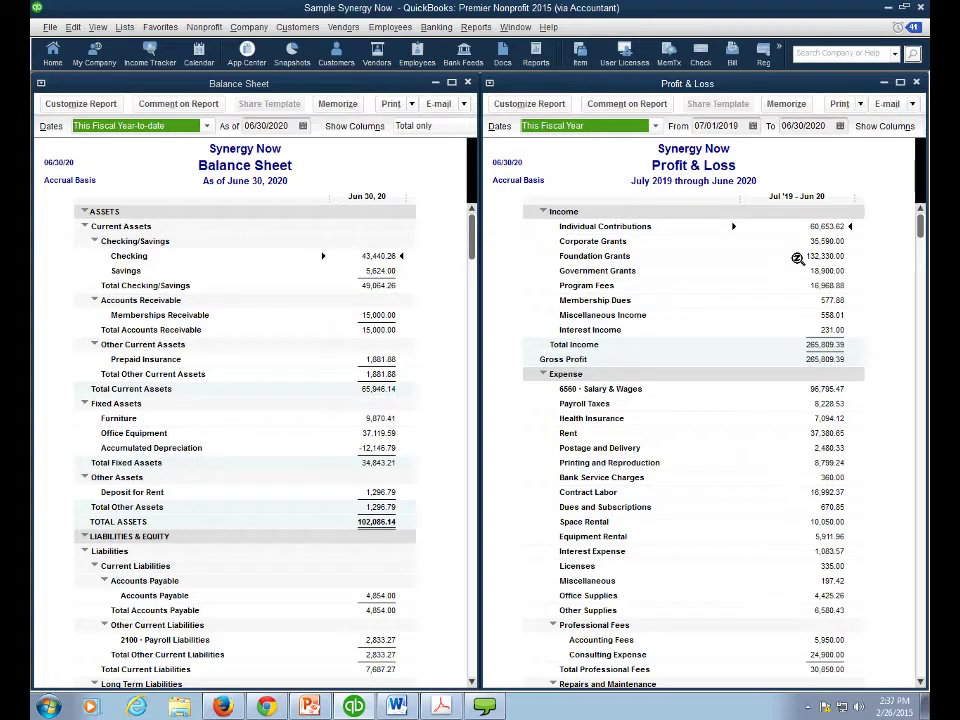
left_click_drag(919, 233, 904, 368)
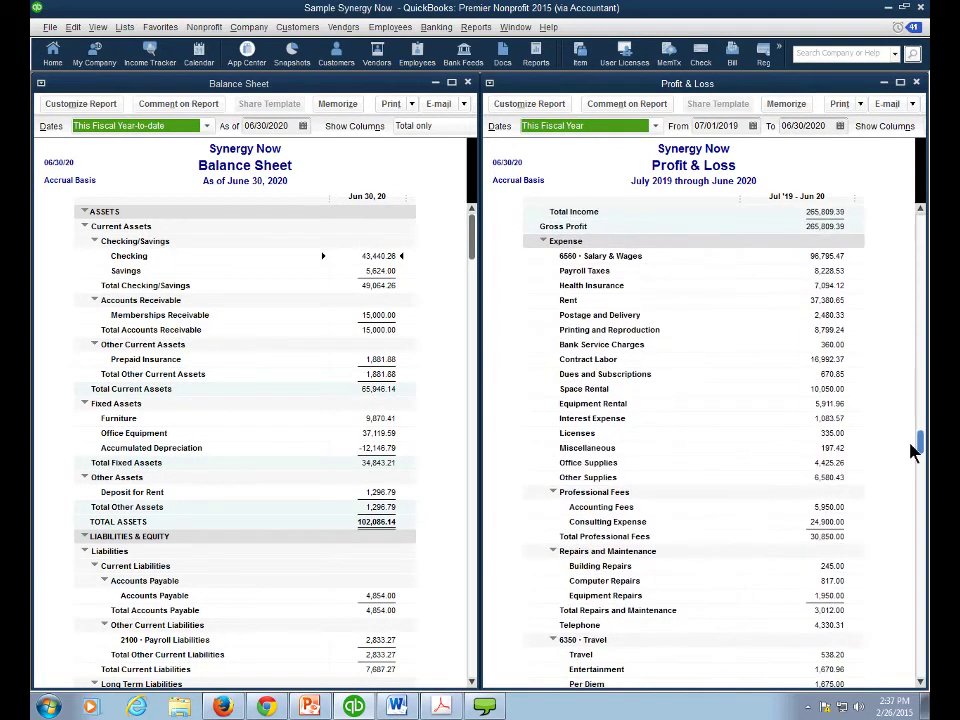
scroll(911, 450, "up", 3)
scroll(911, 452, "up", 1)
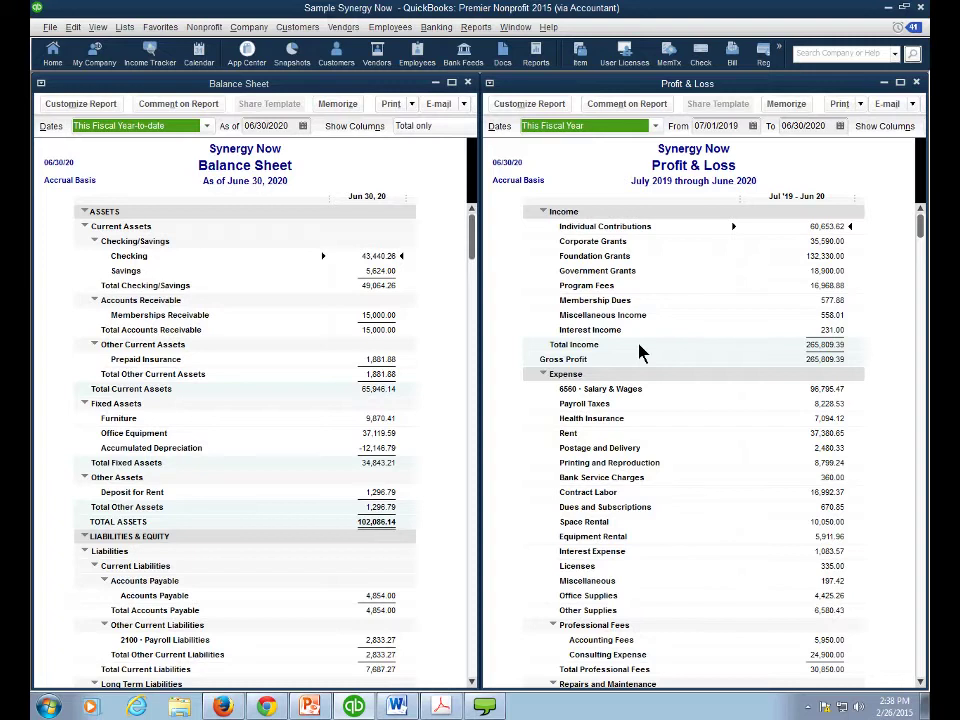
Open a new Write Checks form for Checking, plus the Chart of Accounts
left_click(436, 28)
left_click(437, 47)
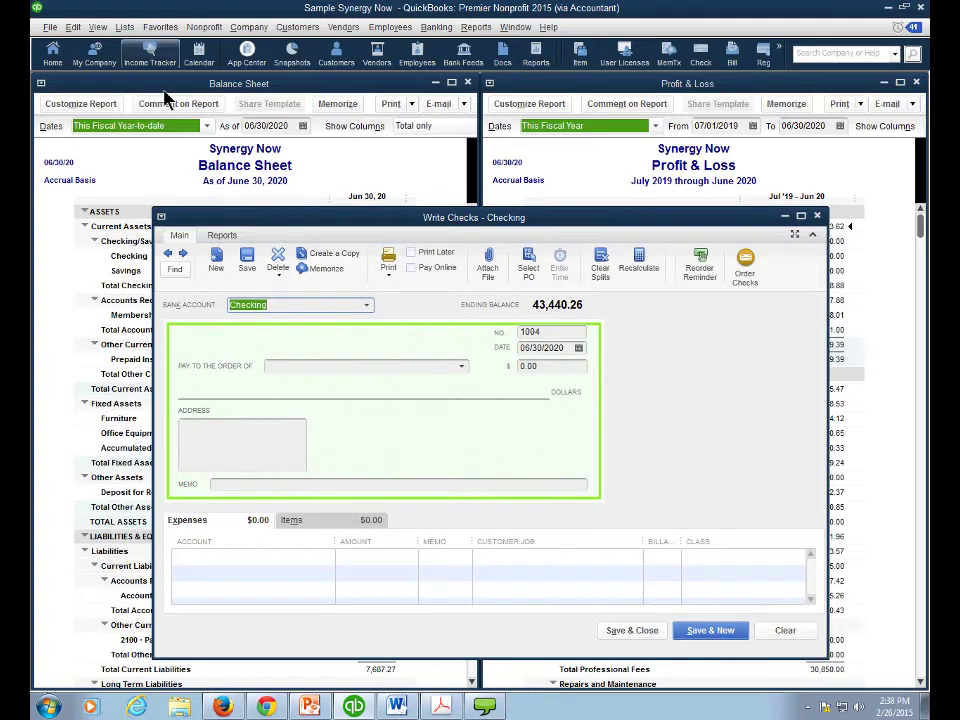
left_click(124, 28)
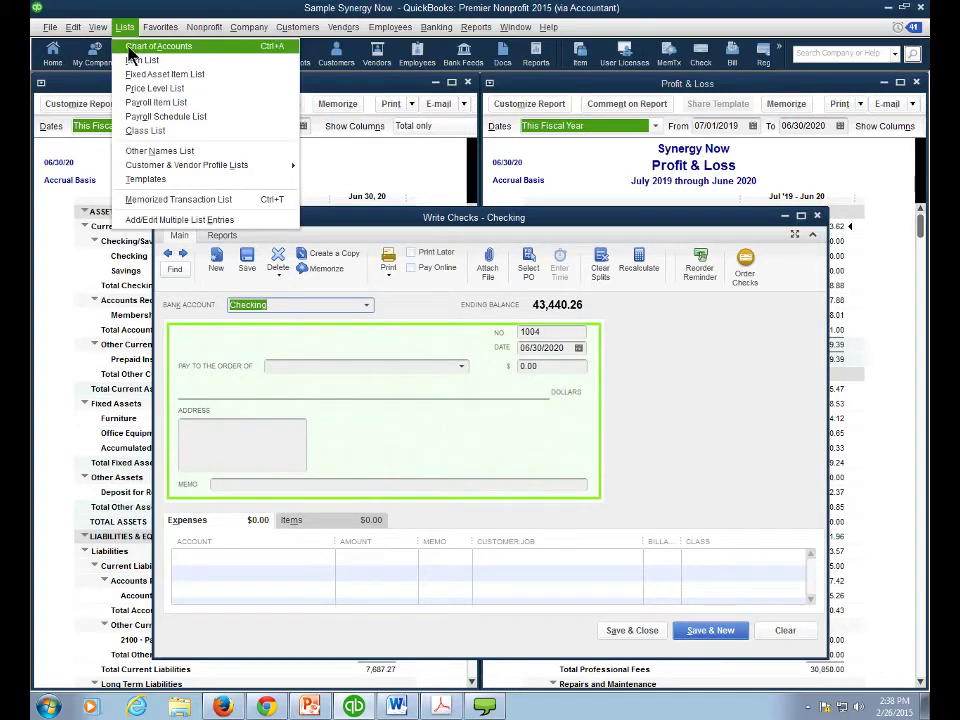
left_click(129, 48)
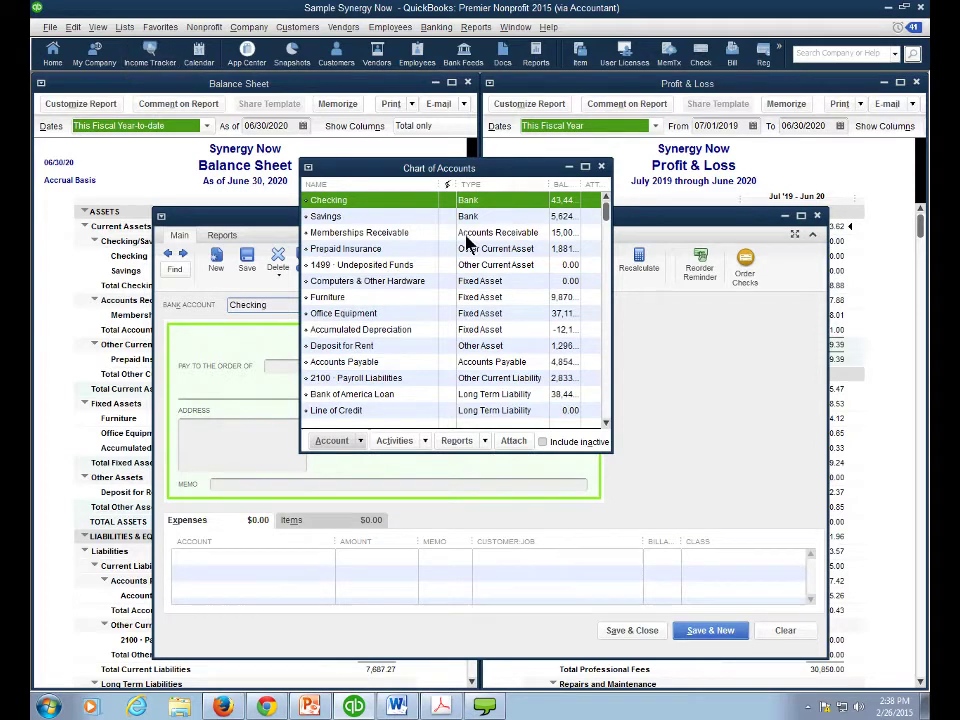
Widen the Chart of Accounts to show full balances, move it aside, and raise the check form
left_click_drag(610, 262, 673, 276)
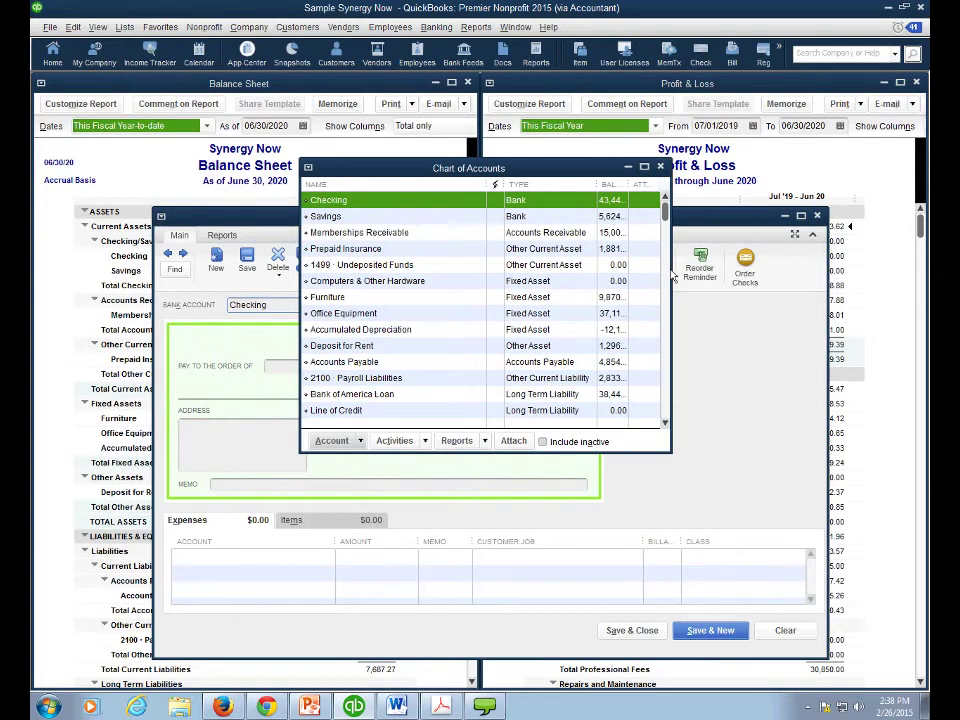
left_click_drag(487, 186, 443, 185)
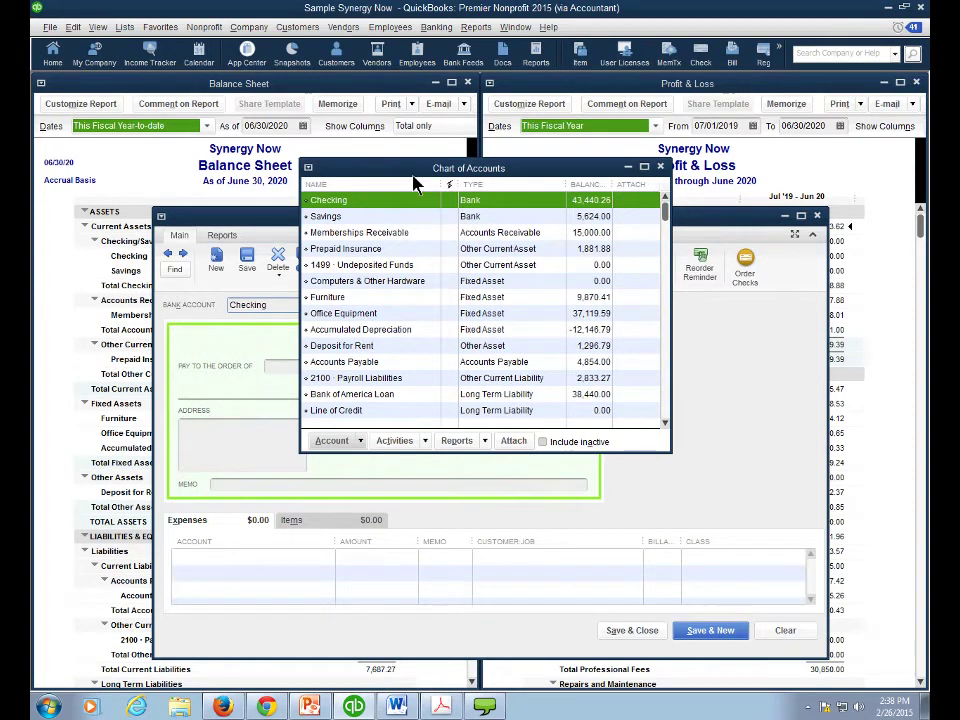
left_click_drag(410, 175, 423, 298)
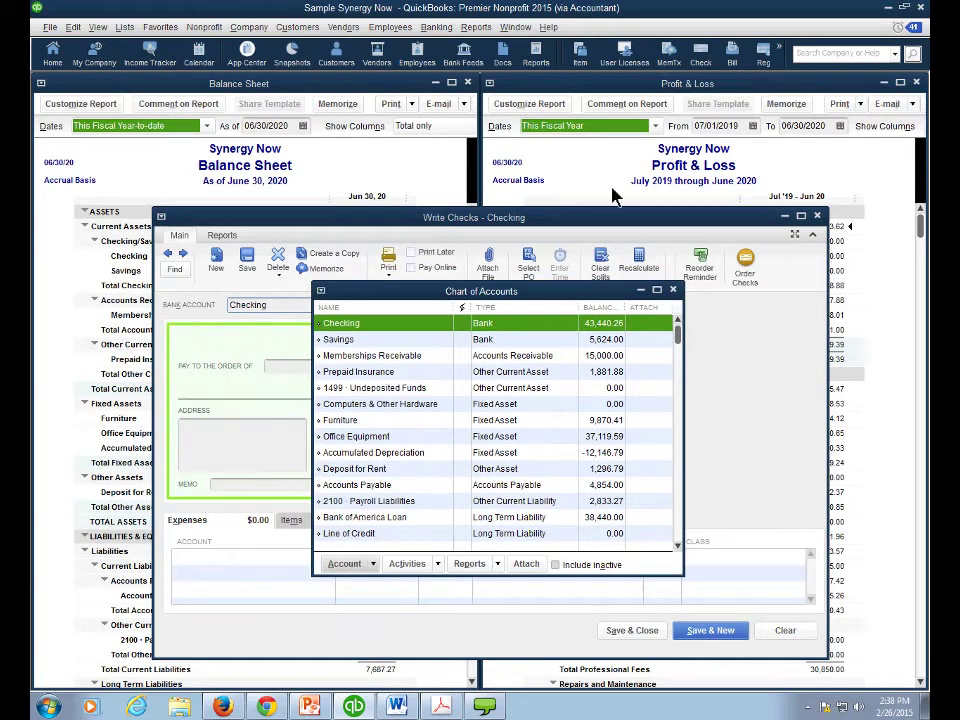
left_click(564, 218)
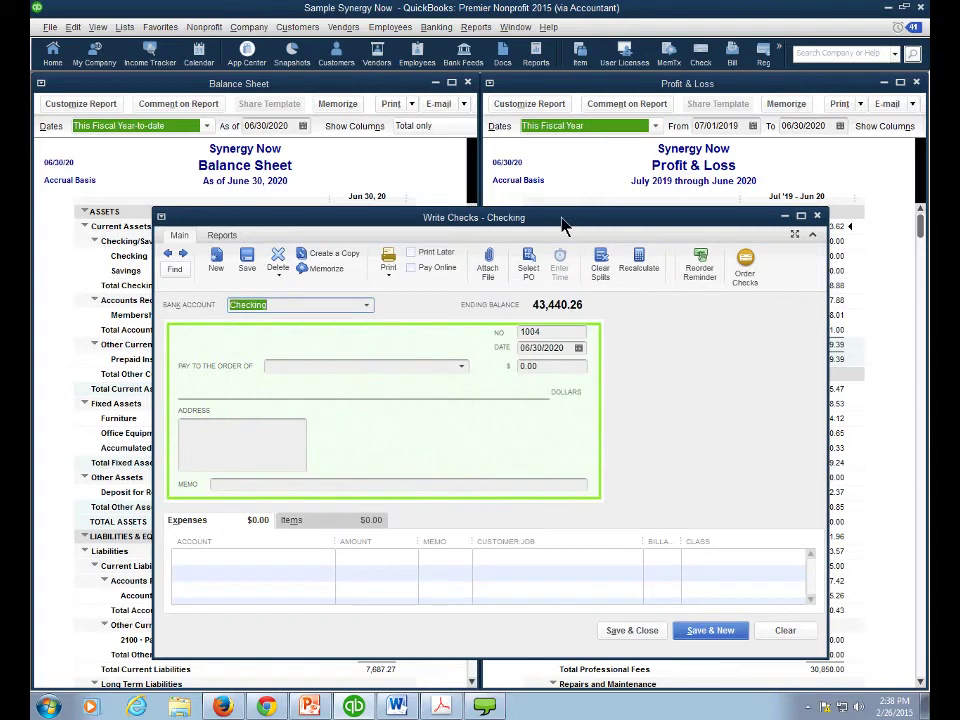
left_click_drag(562, 219, 553, 142)
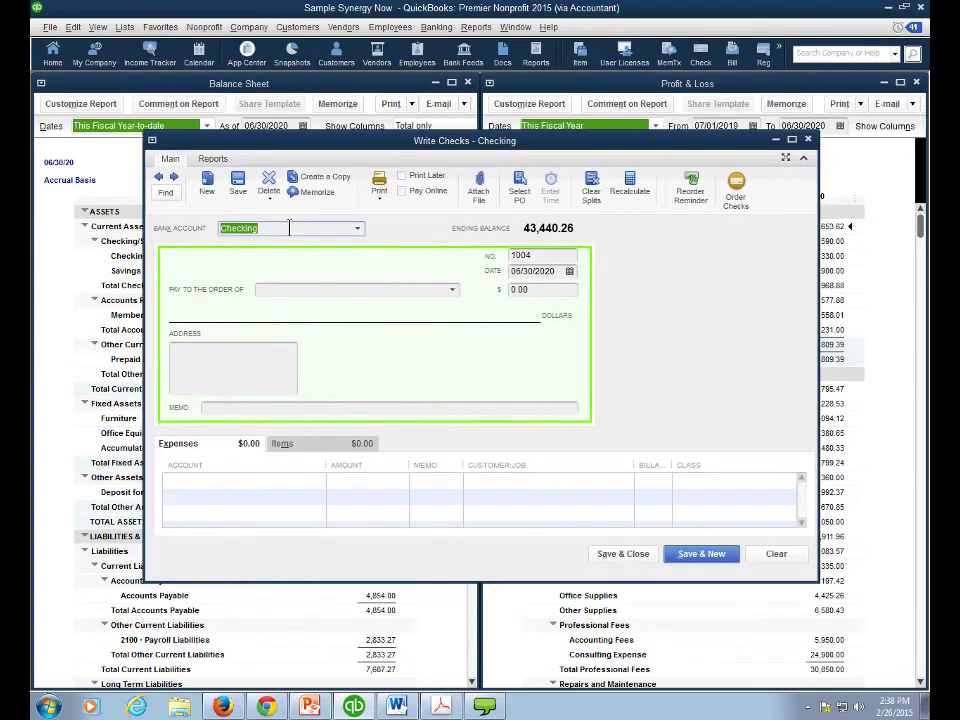
Charge a Checking check's first expense line to 6290 · Rent, then discard it unrecorded
left_click(358, 229)
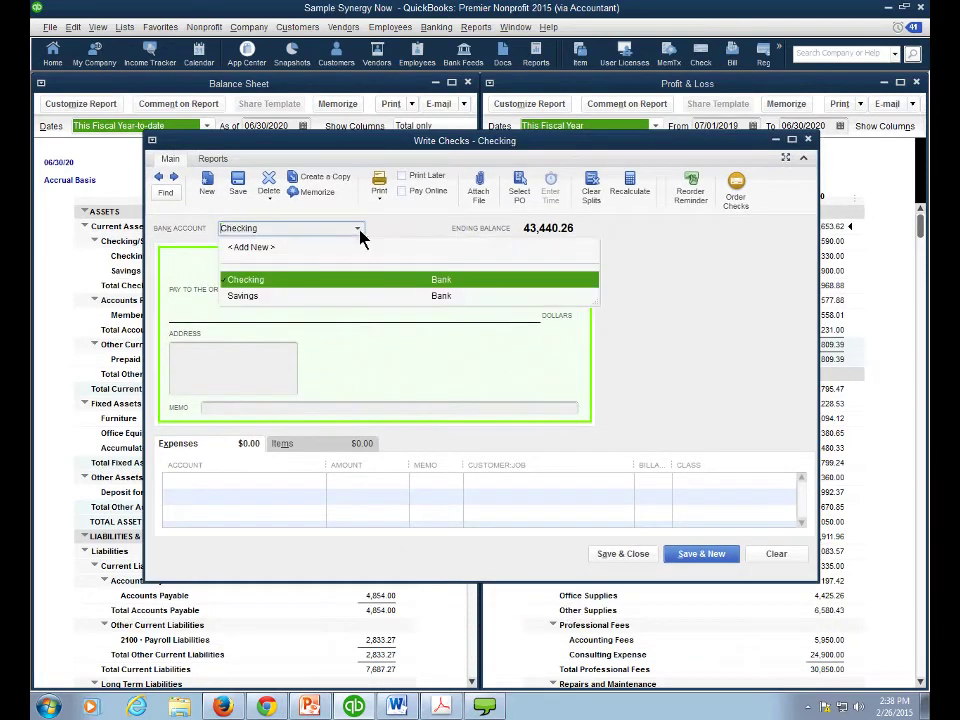
left_click(324, 284)
left_click(280, 479)
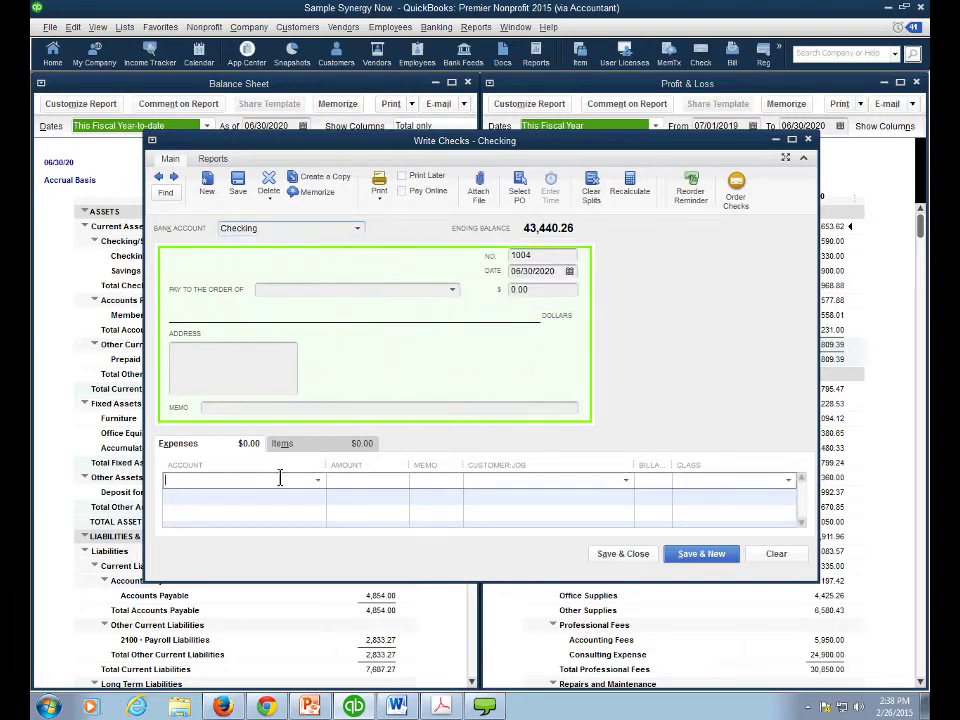
left_click(318, 481)
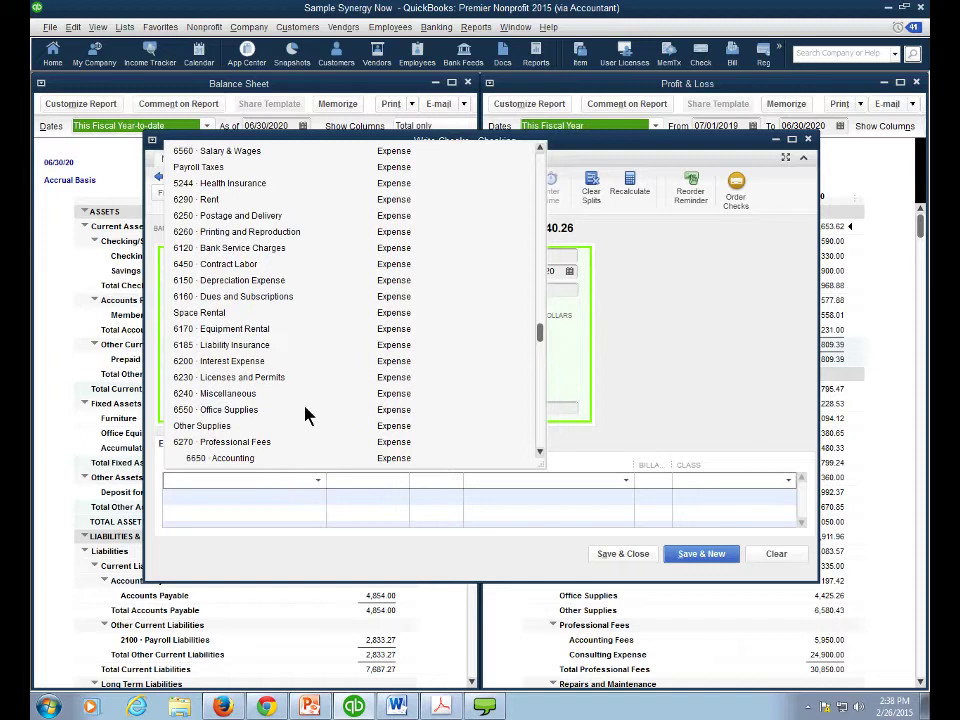
left_click(215, 150)
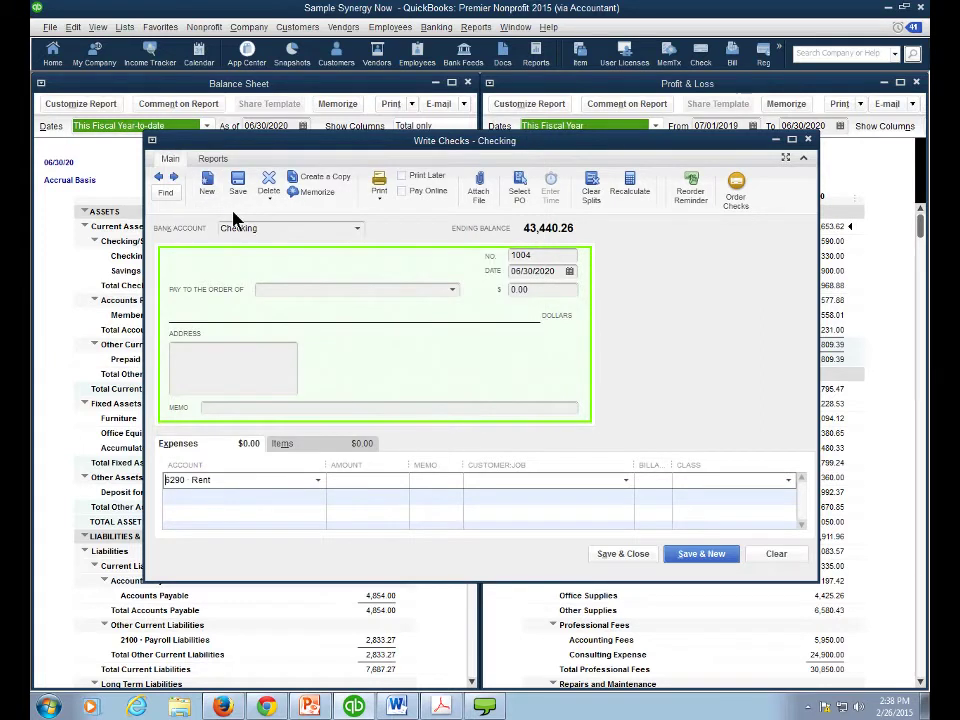
left_click(808, 140)
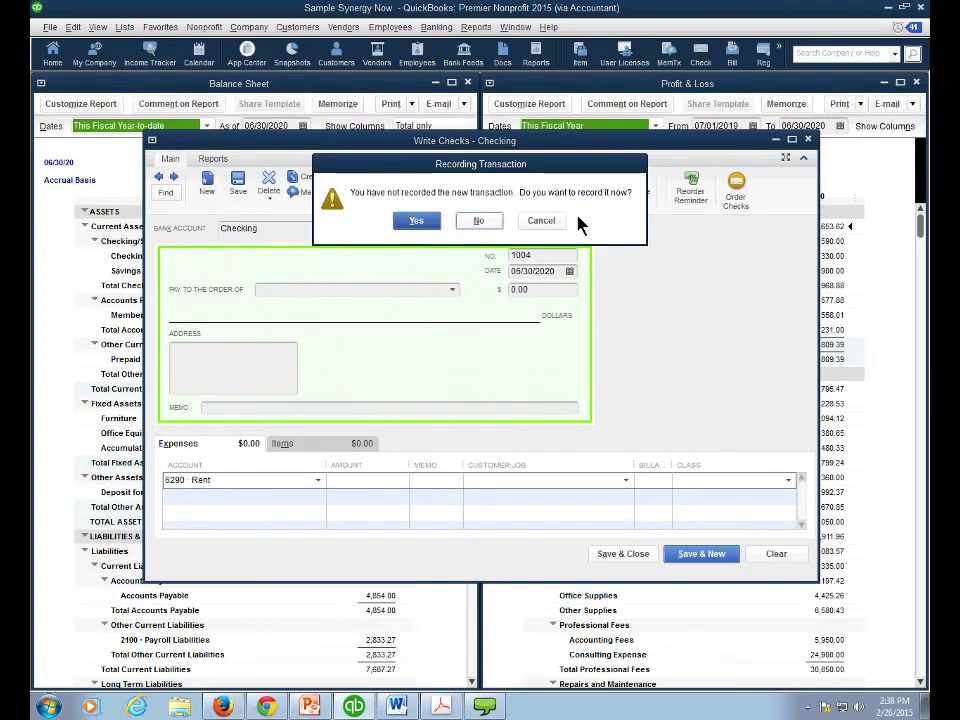
left_click(478, 220)
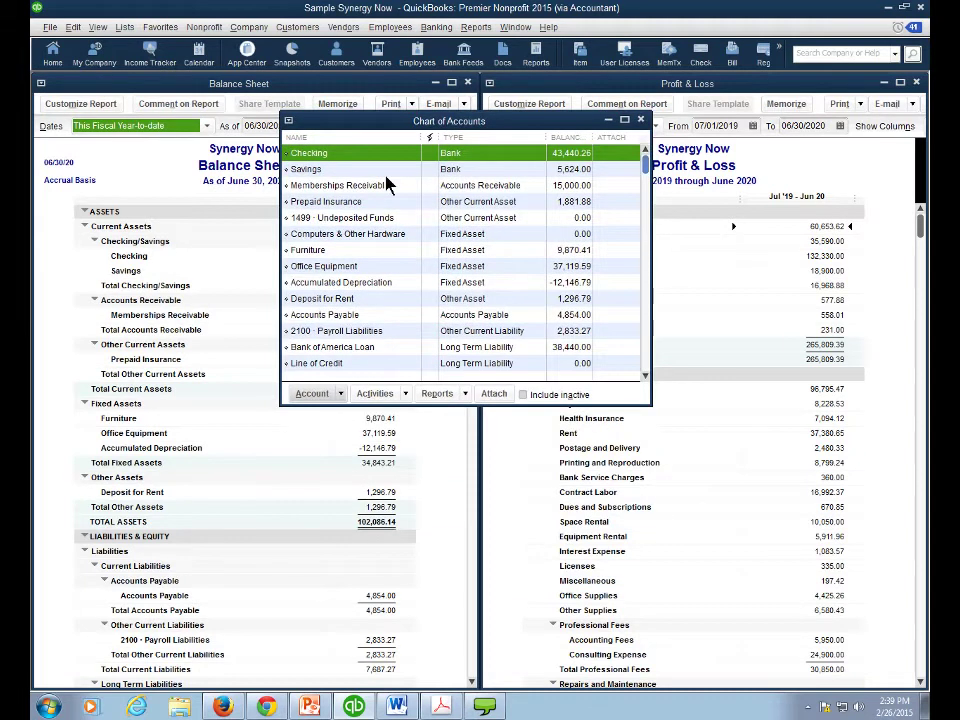
left_click_drag(645, 163, 645, 262)
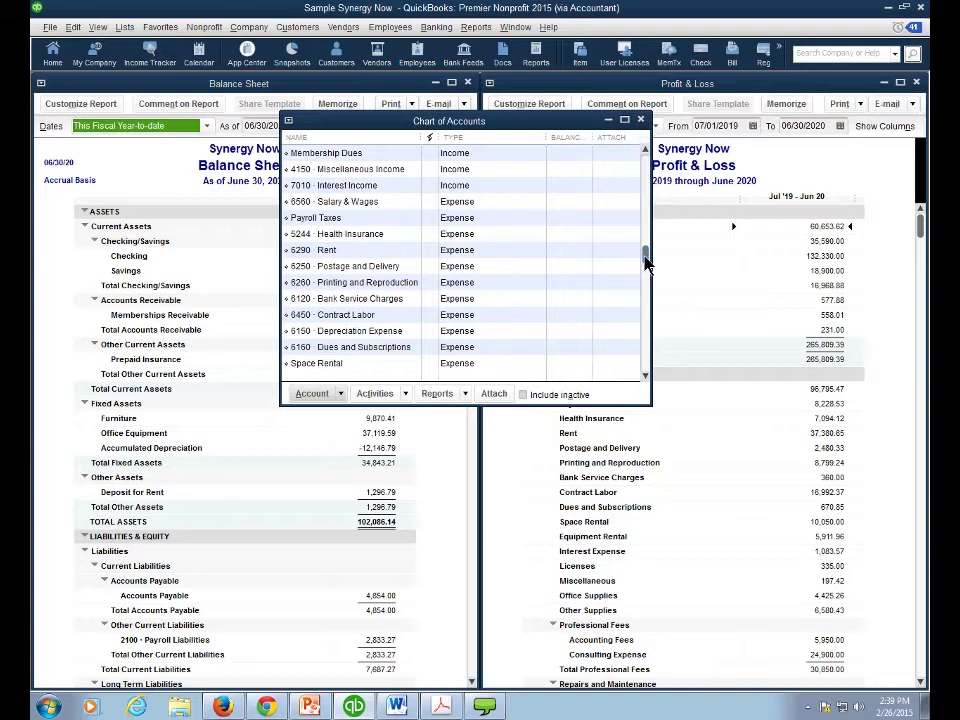
Move the Chart of Accounts over the Balance Sheet and review Checking, Savings and Memberships Receivable
left_click(417, 251)
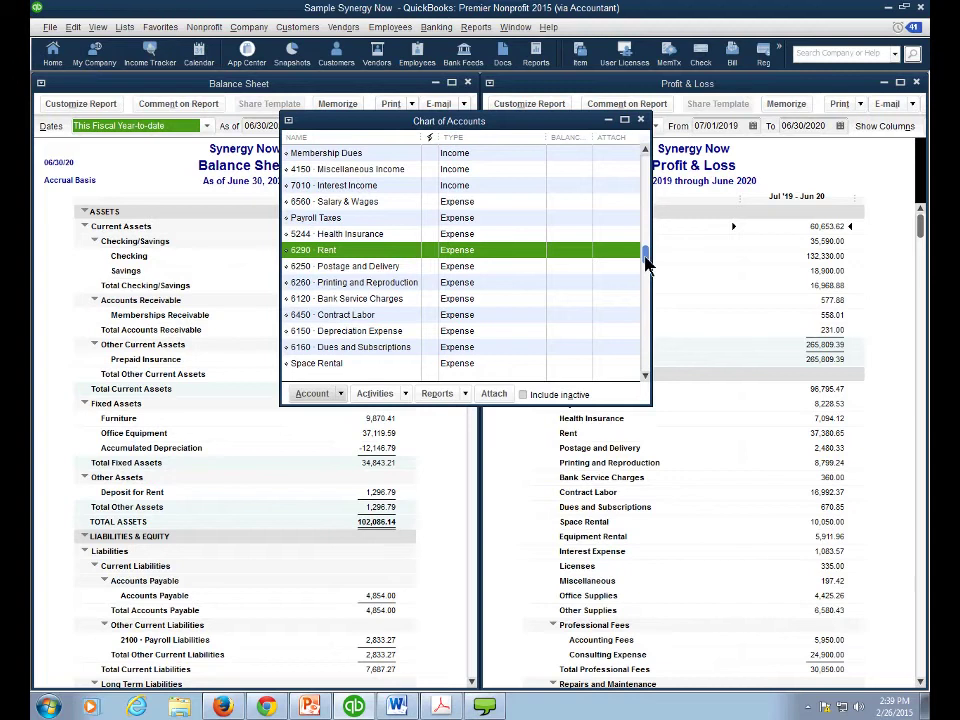
scroll(645, 262, "up", 3)
scroll(645, 262, "up", 4)
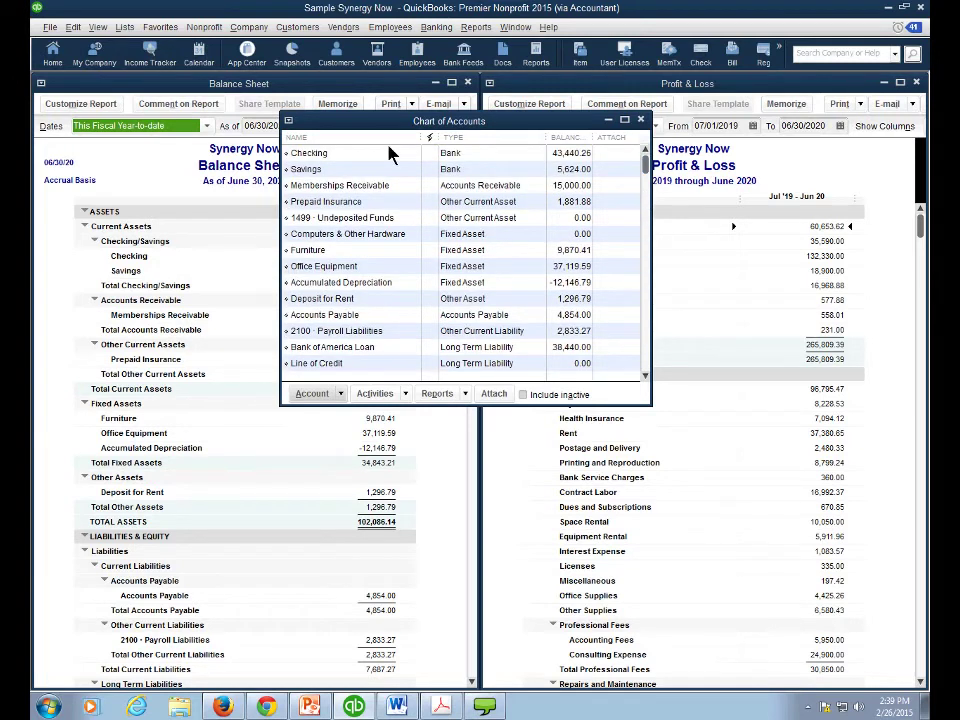
left_click_drag(376, 124, 333, 221)
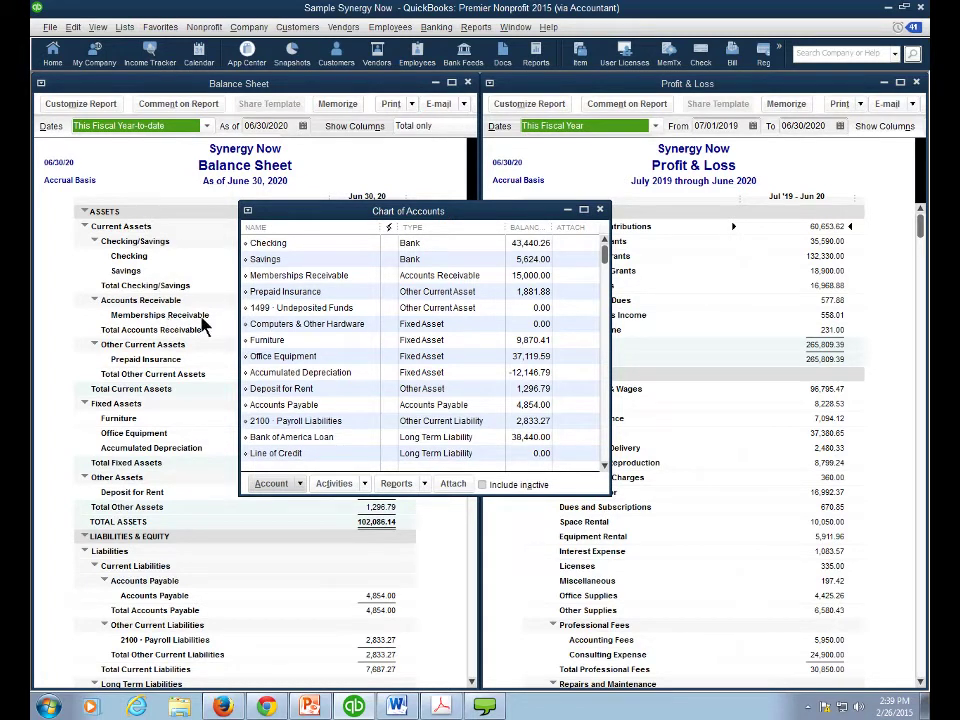
left_click(316, 246)
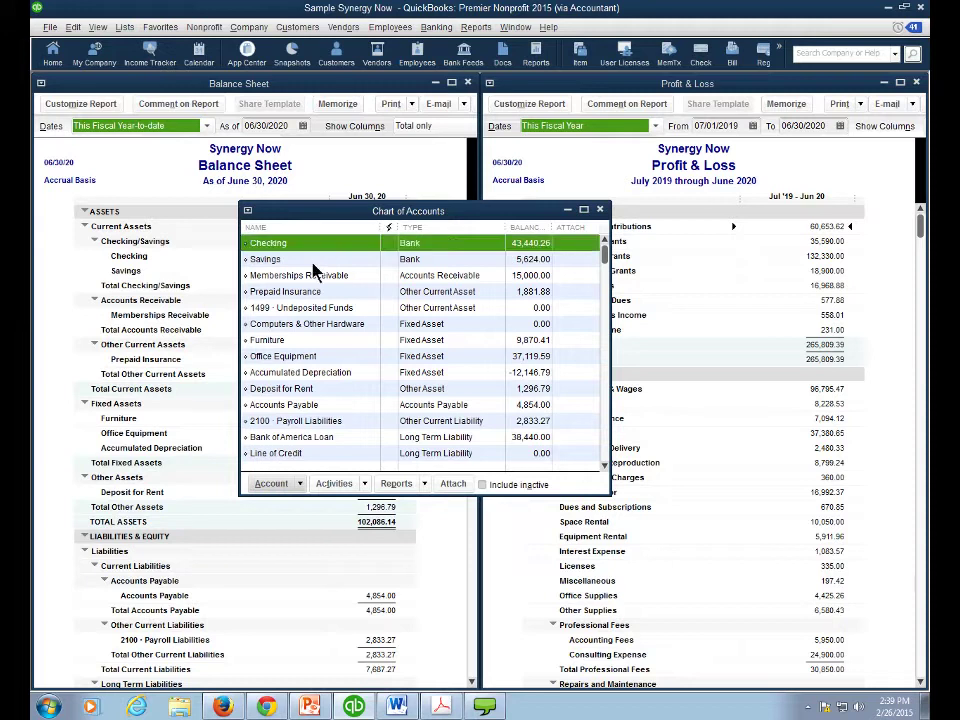
left_click(317, 260)
left_click(323, 277)
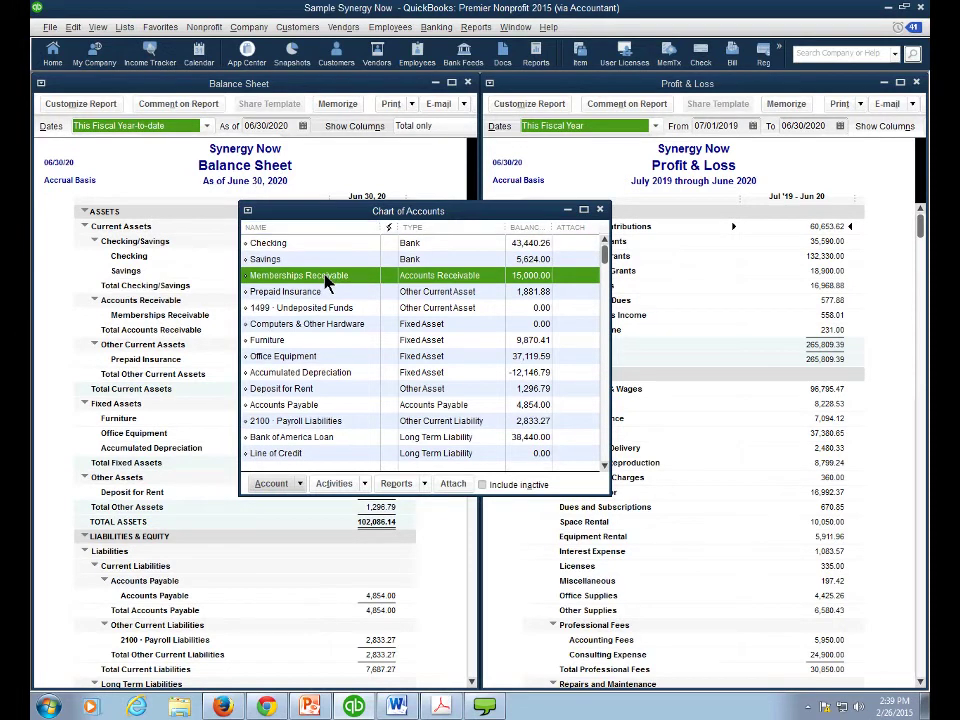
left_click_drag(343, 213, 334, 170)
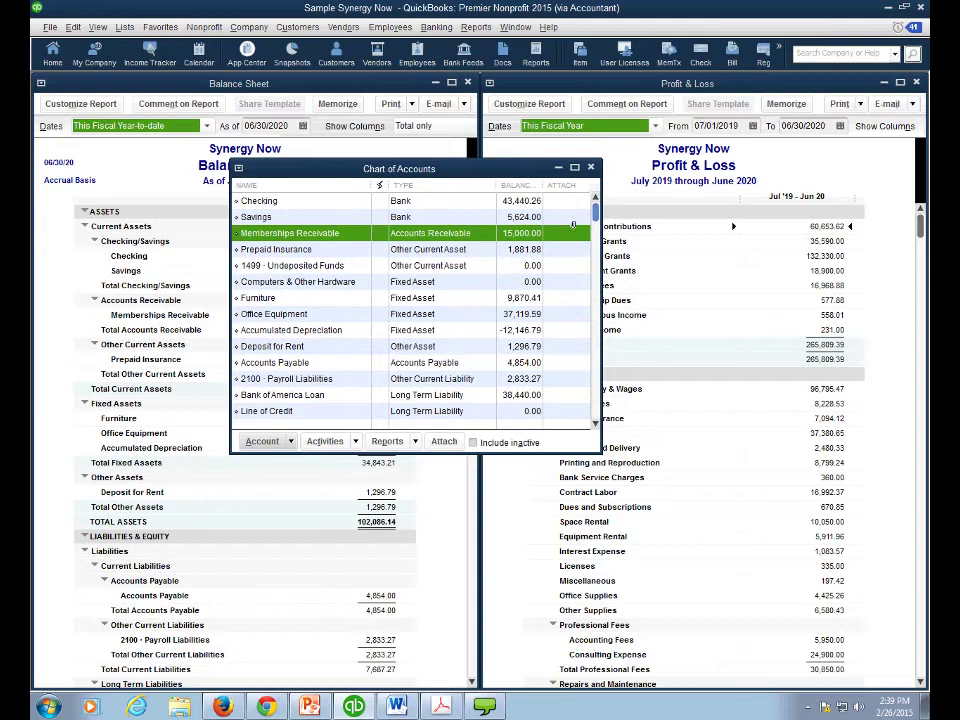
Review Retained Earnings and the income accounts, then settle the Chart of Accounts near the top
left_click_drag(595, 221, 598, 255)
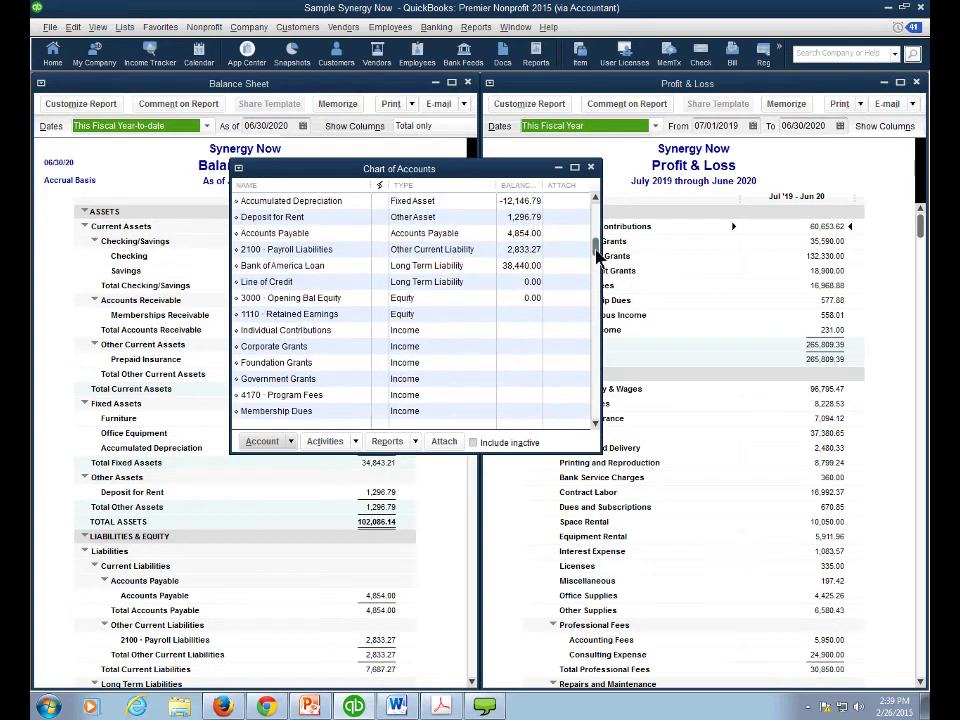
left_click(427, 314)
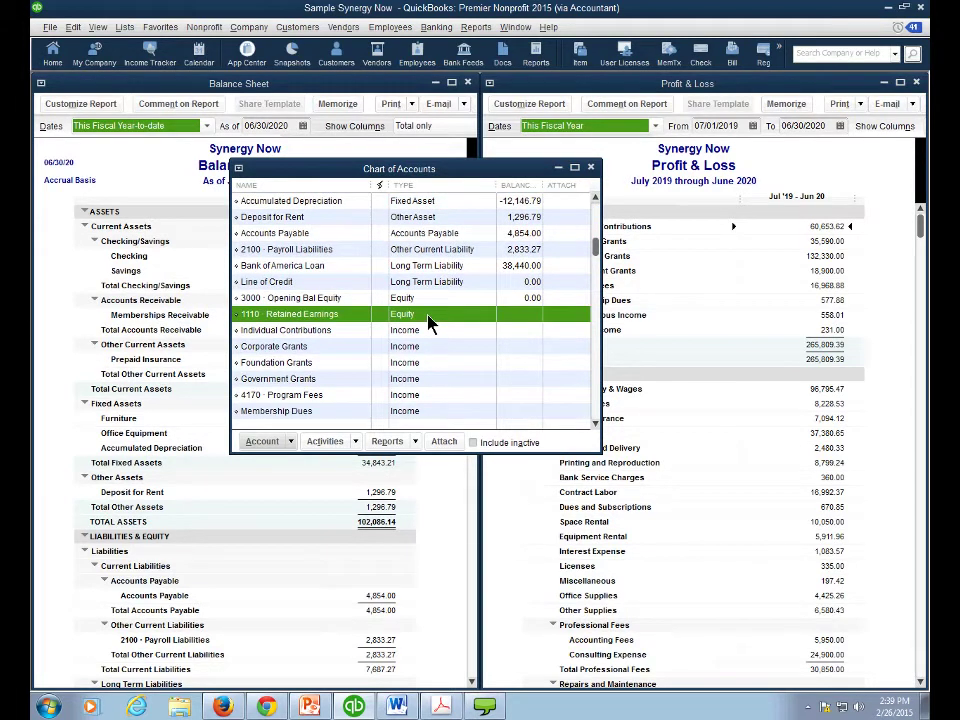
left_click_drag(316, 179, 286, 114)
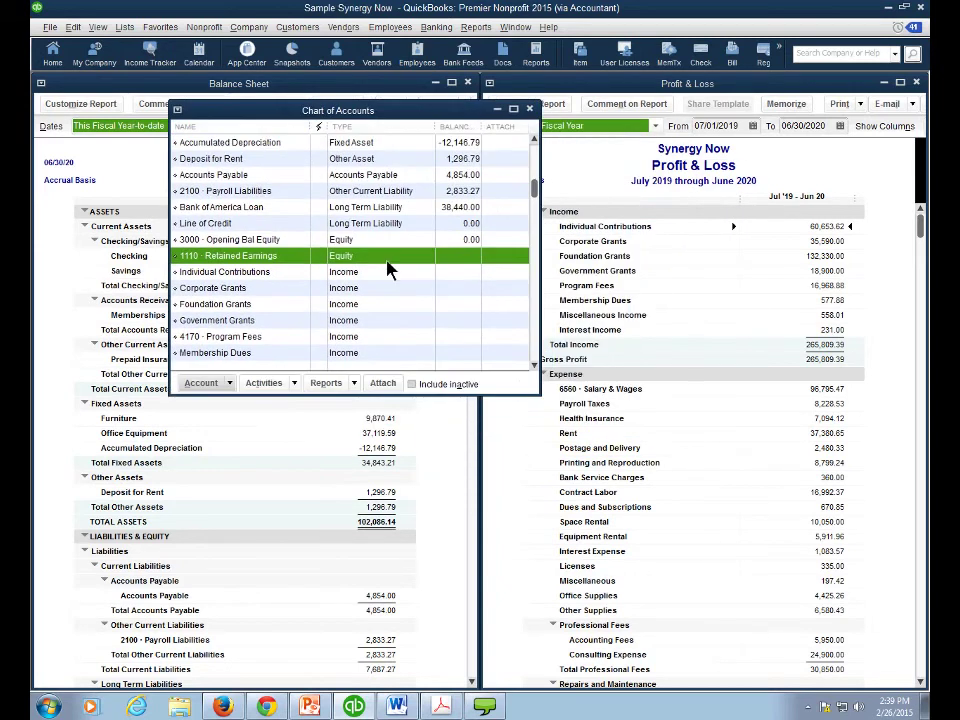
left_click(532, 366)
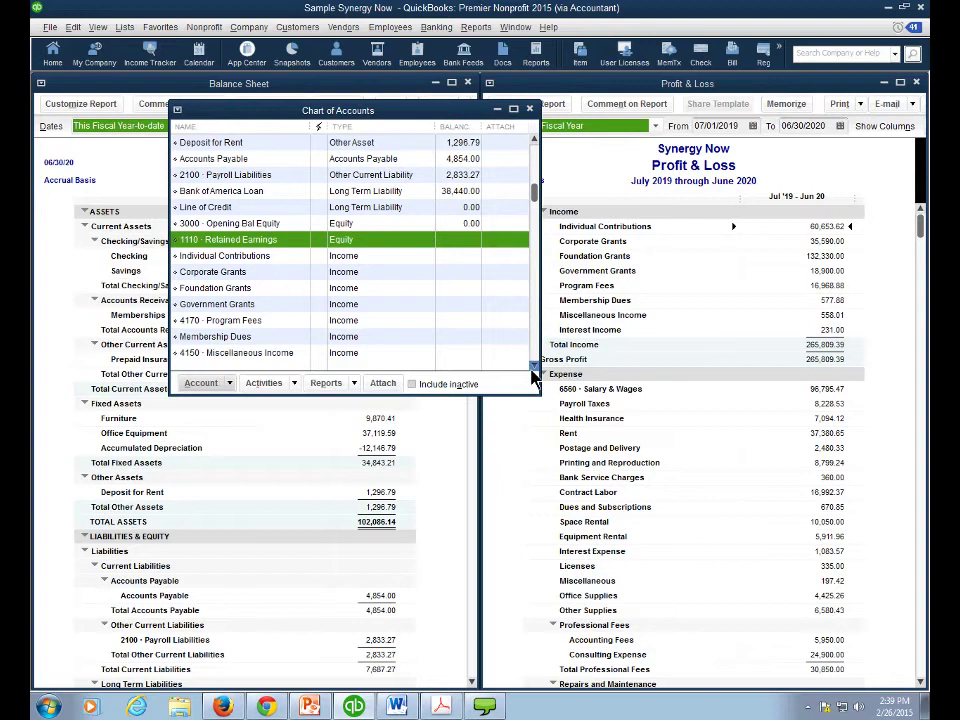
left_click(532, 366)
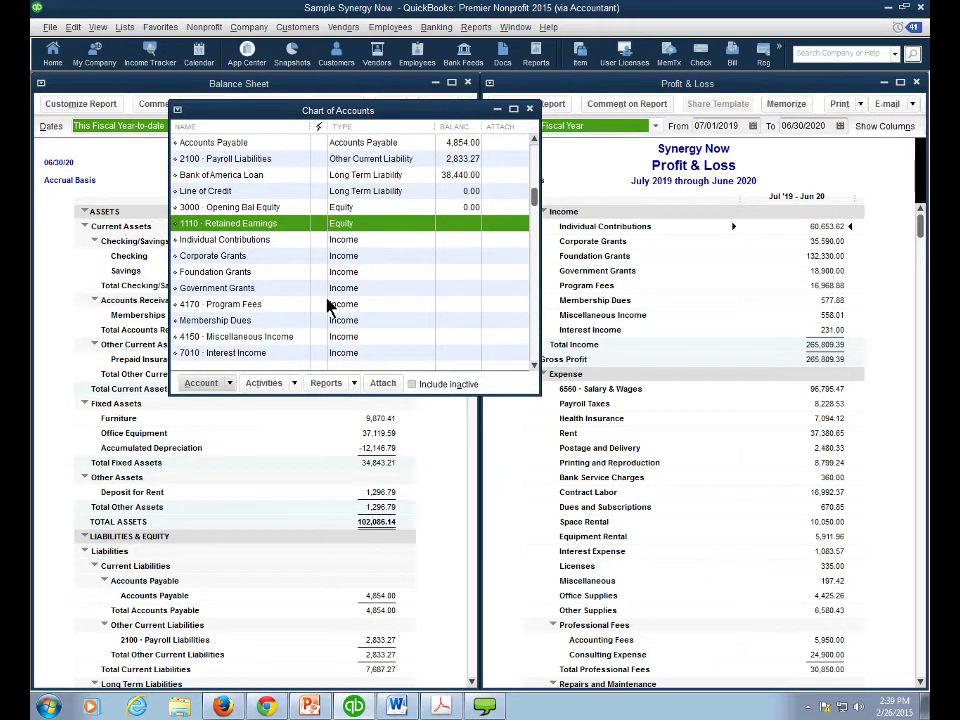
left_click(254, 241)
key("Down")
key("Down")
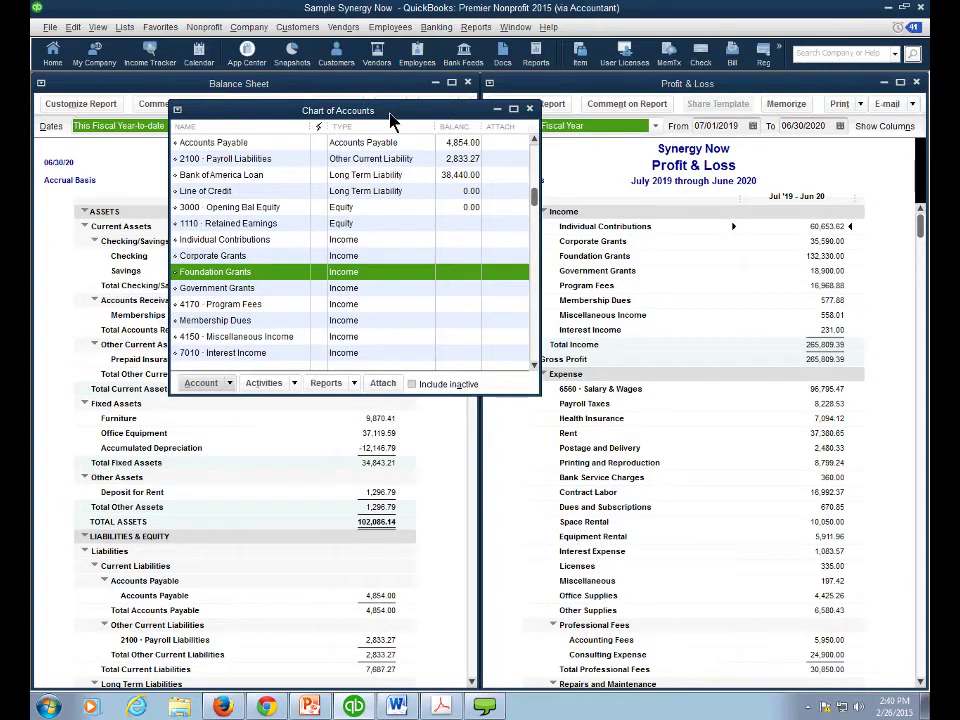
left_click_drag(389, 116, 479, 390)
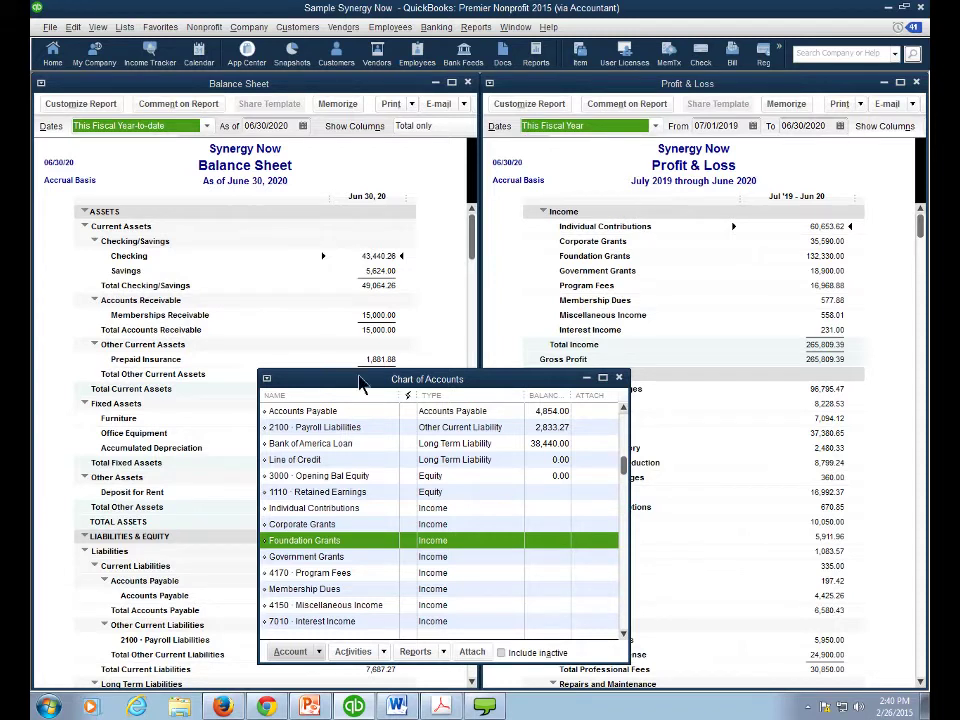
left_click_drag(360, 383, 350, 195)
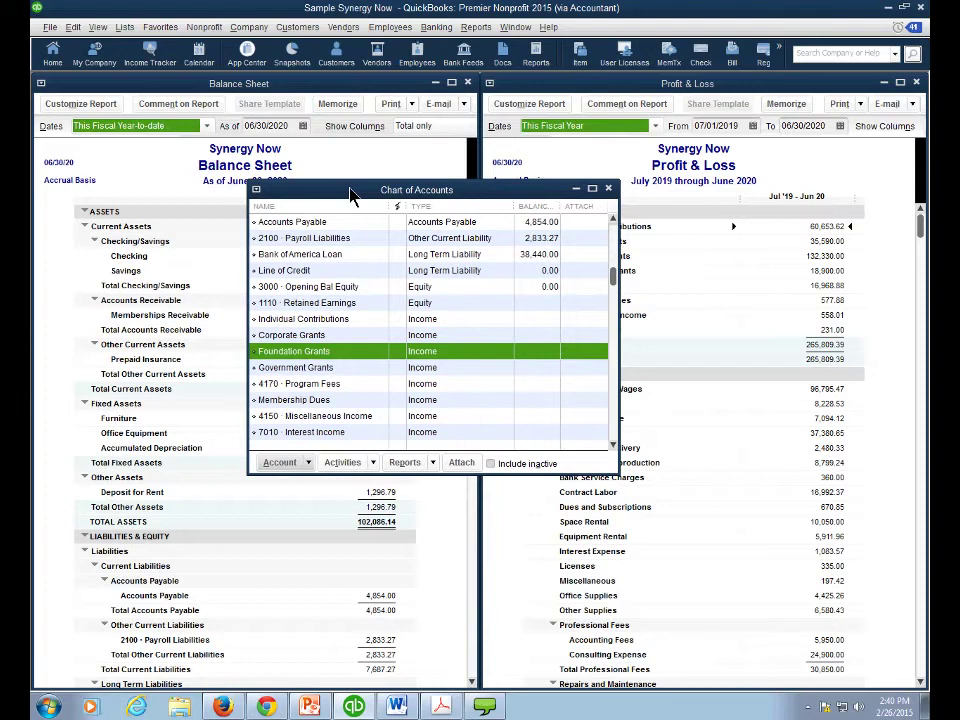
Reopen the My New Nonprofit company from the recent companies list
left_click(49, 28)
mouse_move(64, 78)
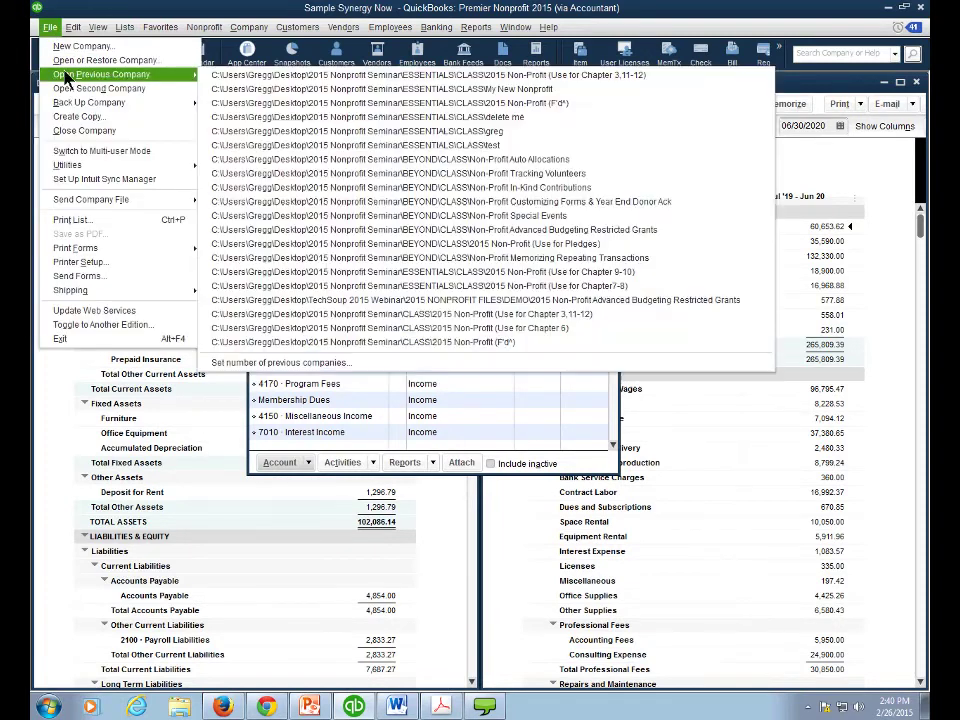
left_click(222, 97)
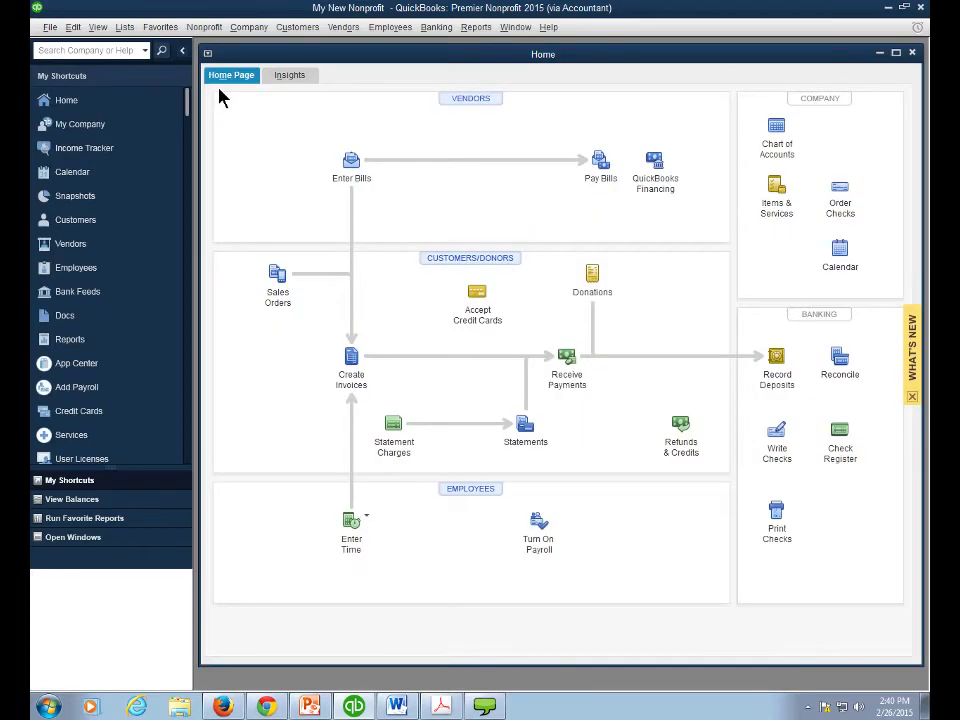
Switch to the Top Icon Bar and maximize the Home page window
left_click(98, 28)
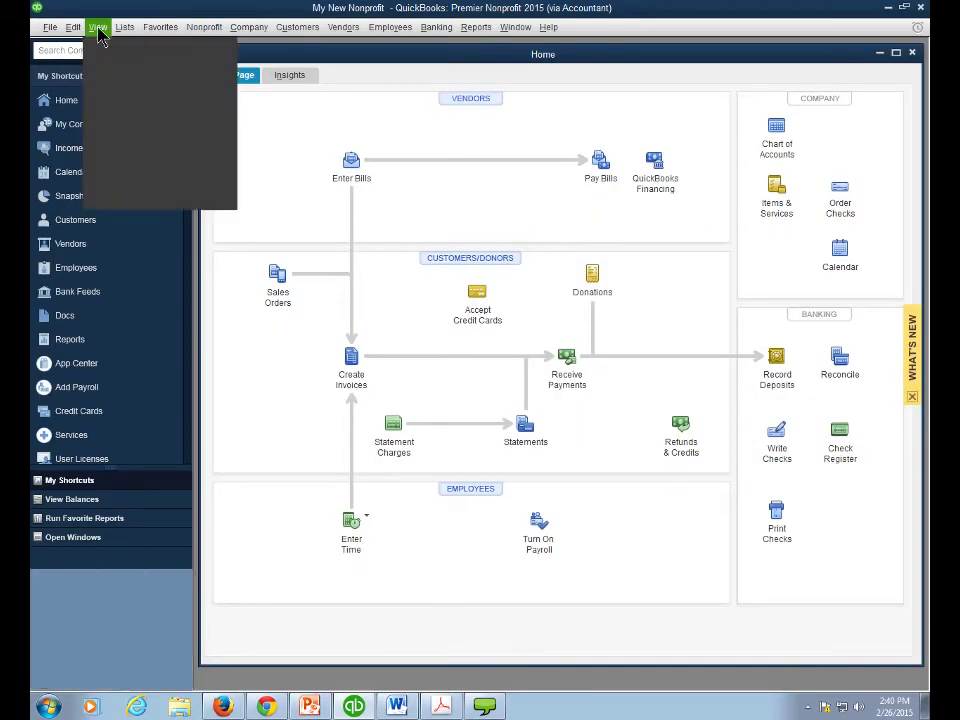
left_click(114, 67)
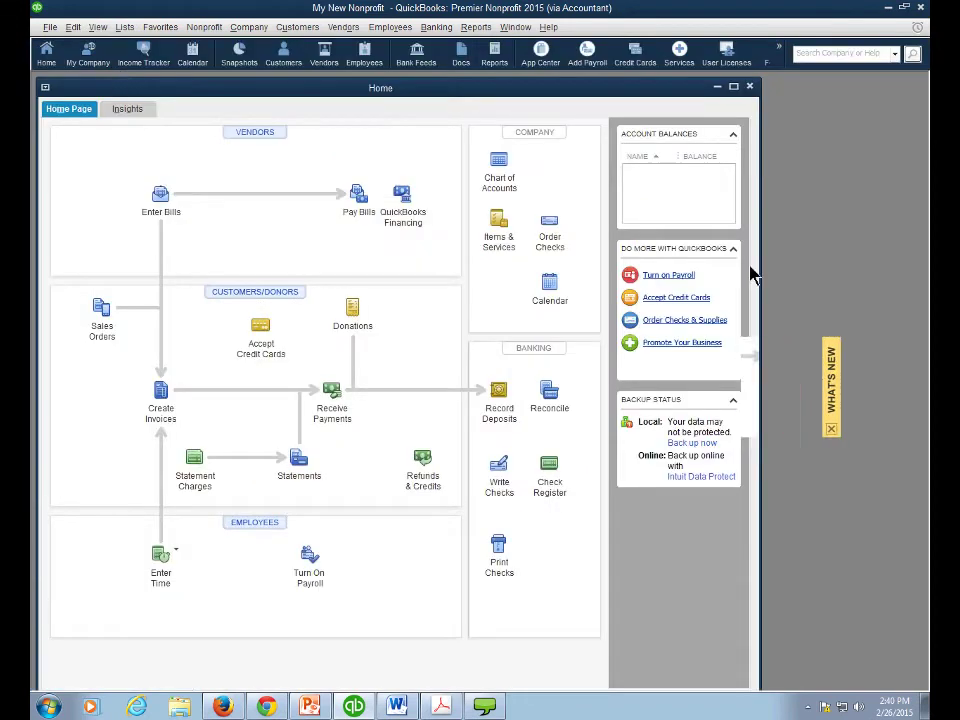
double_click(553, 87)
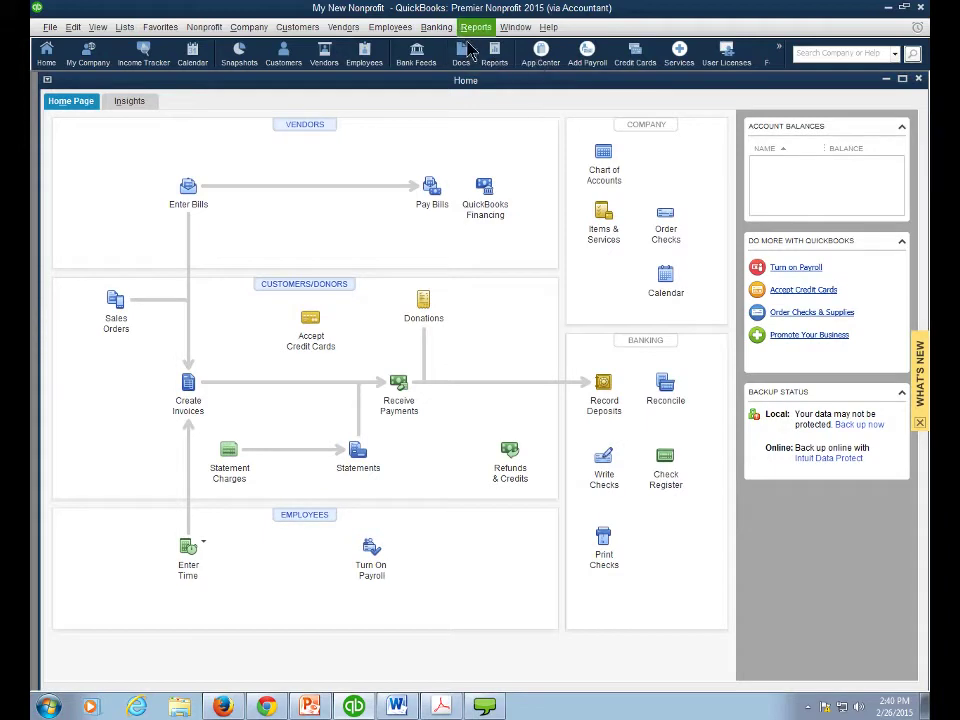
Open the Chart of Accounts from the Lists menu and nudge its window into place
left_click(468, 30)
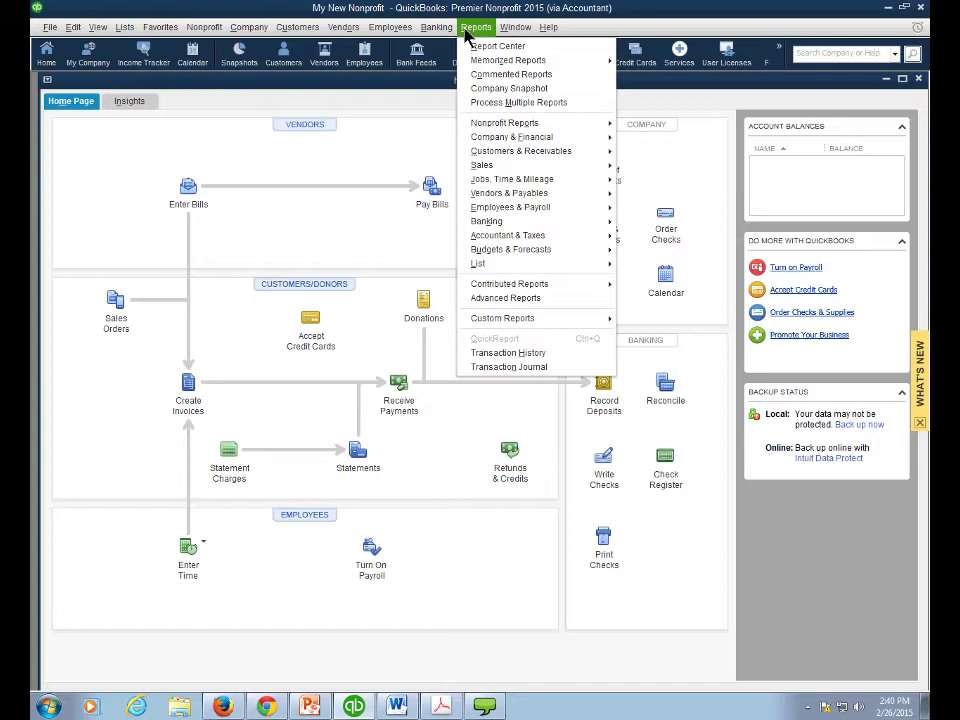
mouse_move(124, 27)
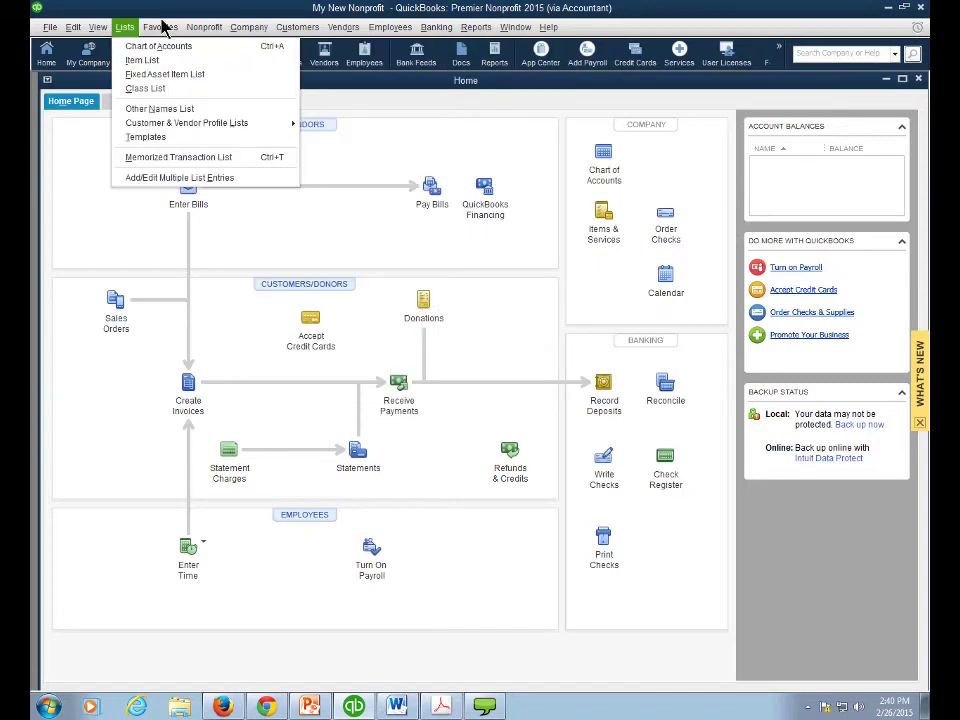
left_click(138, 50)
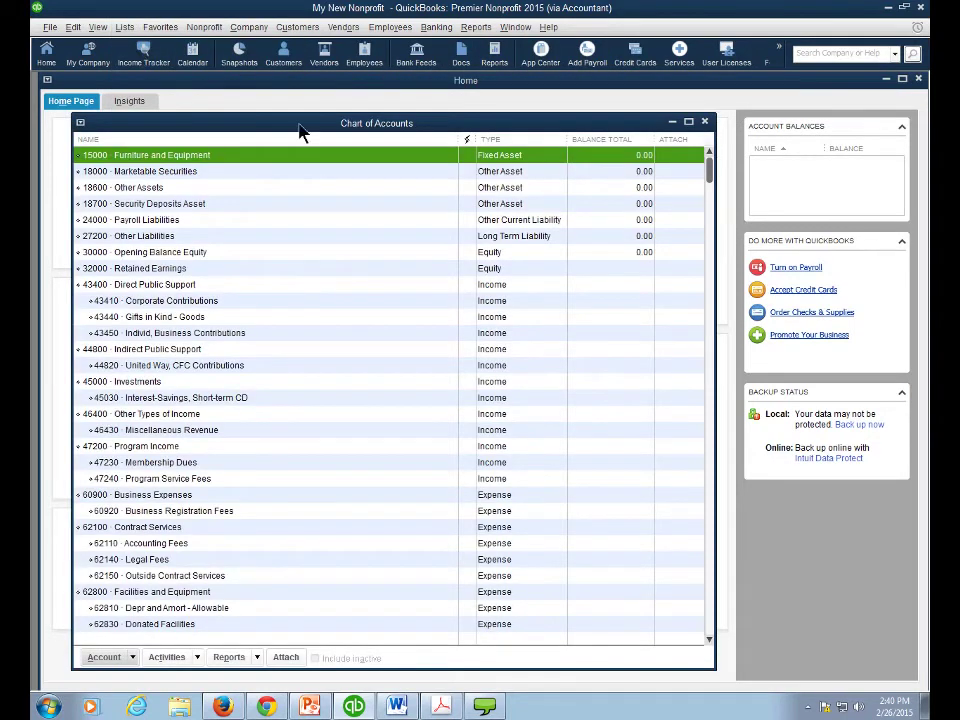
left_click_drag(298, 125, 343, 114)
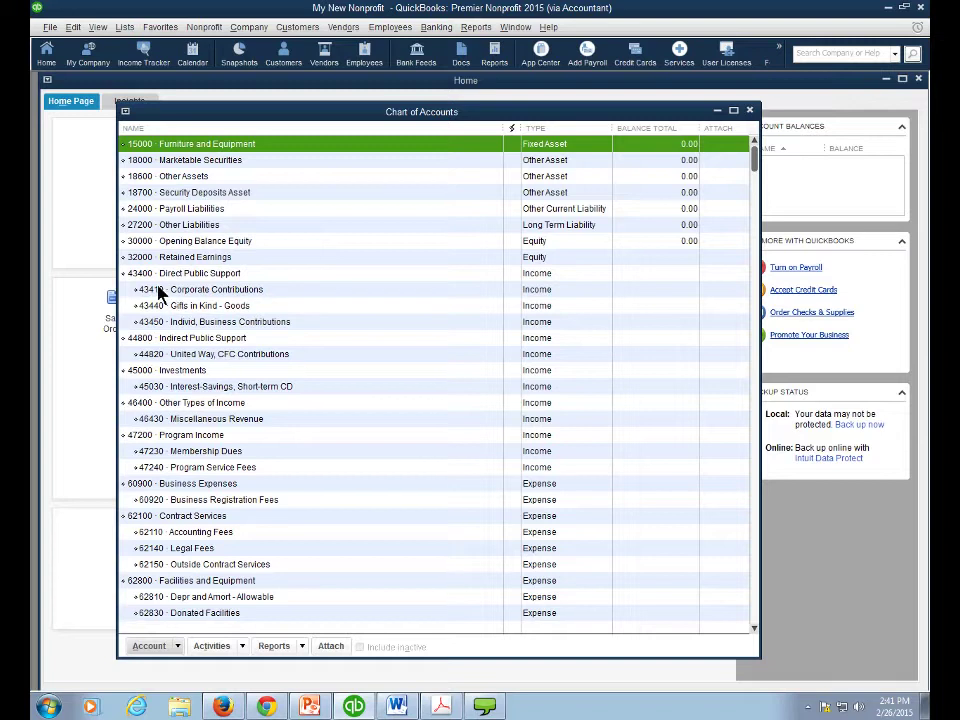
Turn off 'Use account numbers' in the Accounting company preferences and save the change
left_click(74, 30)
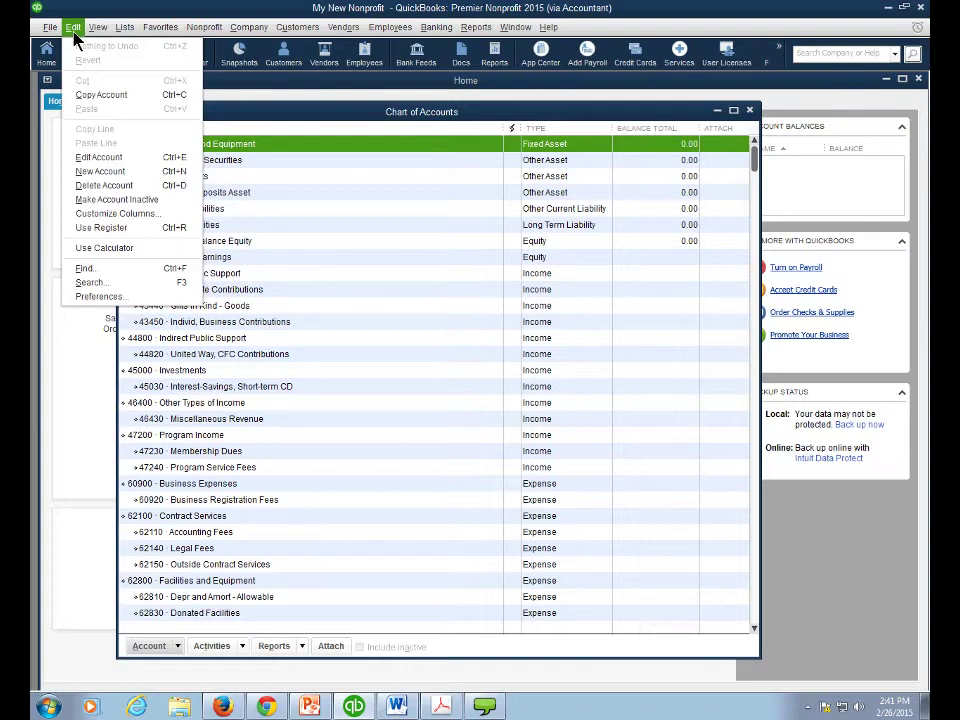
left_click(100, 297)
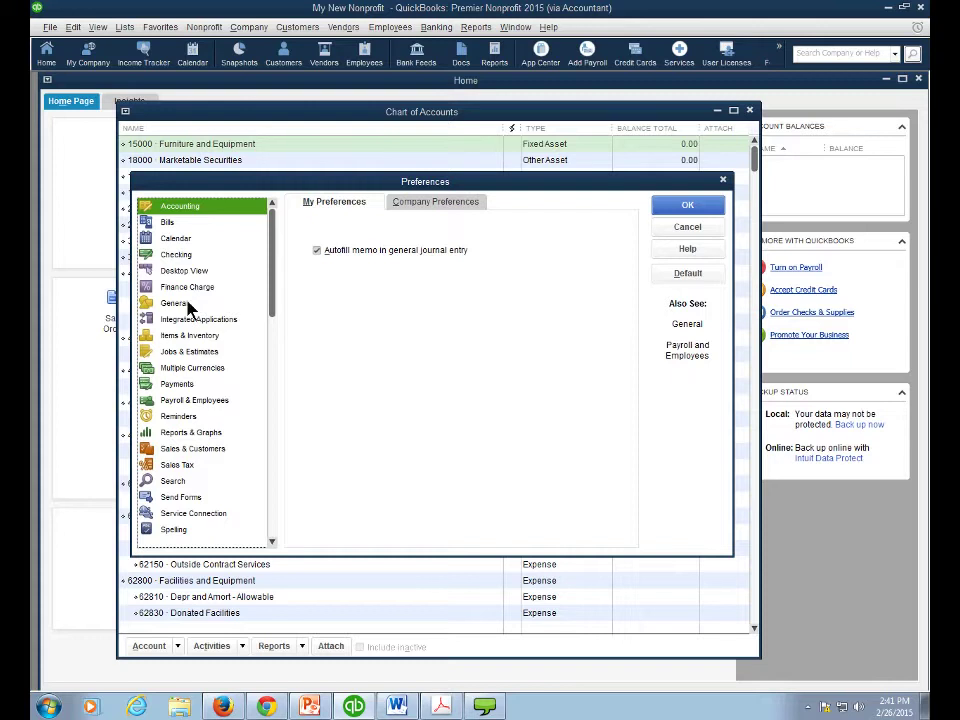
left_click(195, 303)
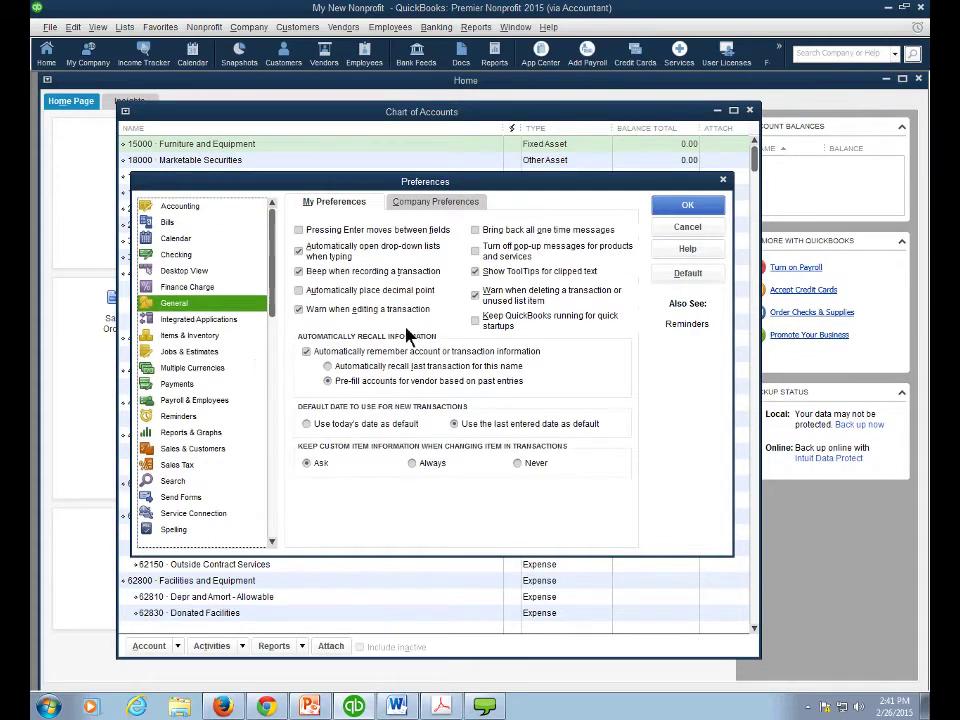
left_click(190, 256)
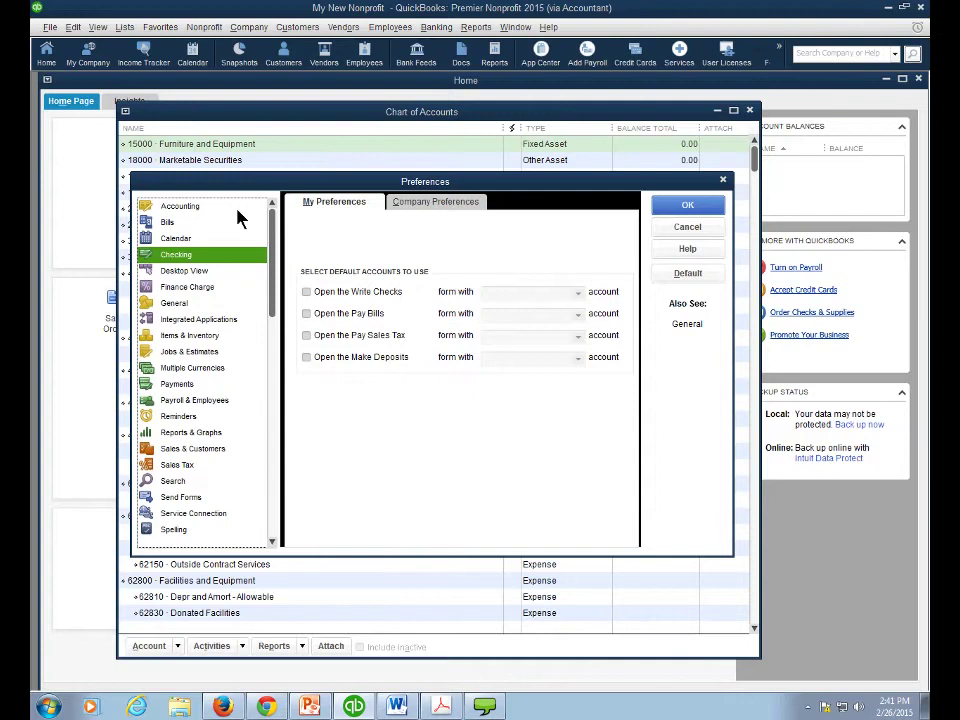
left_click(199, 208)
left_click(408, 205)
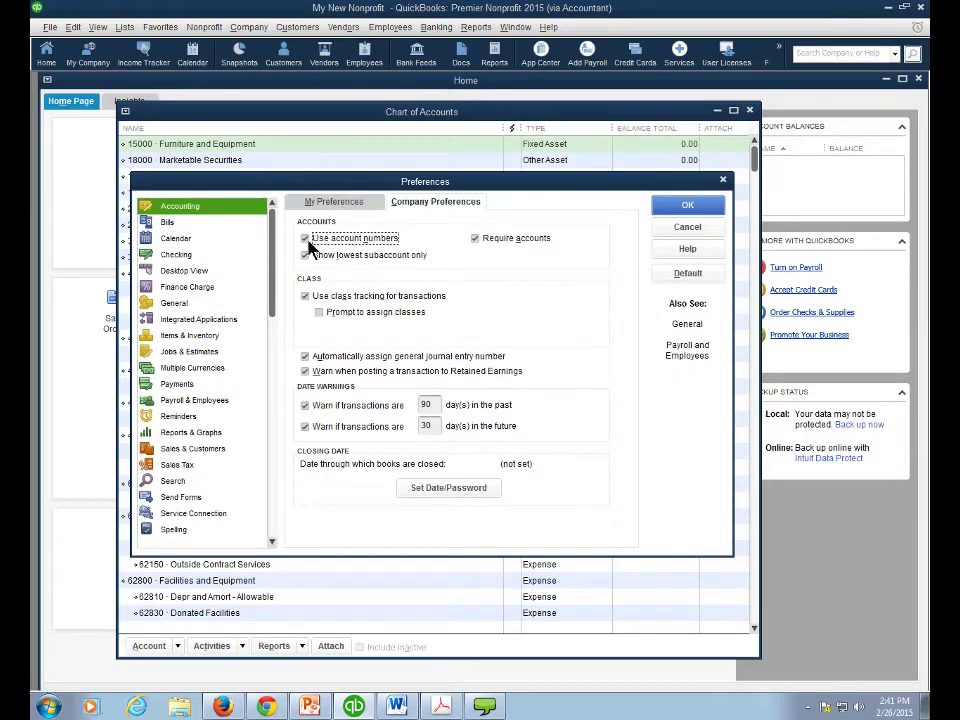
left_click(306, 239)
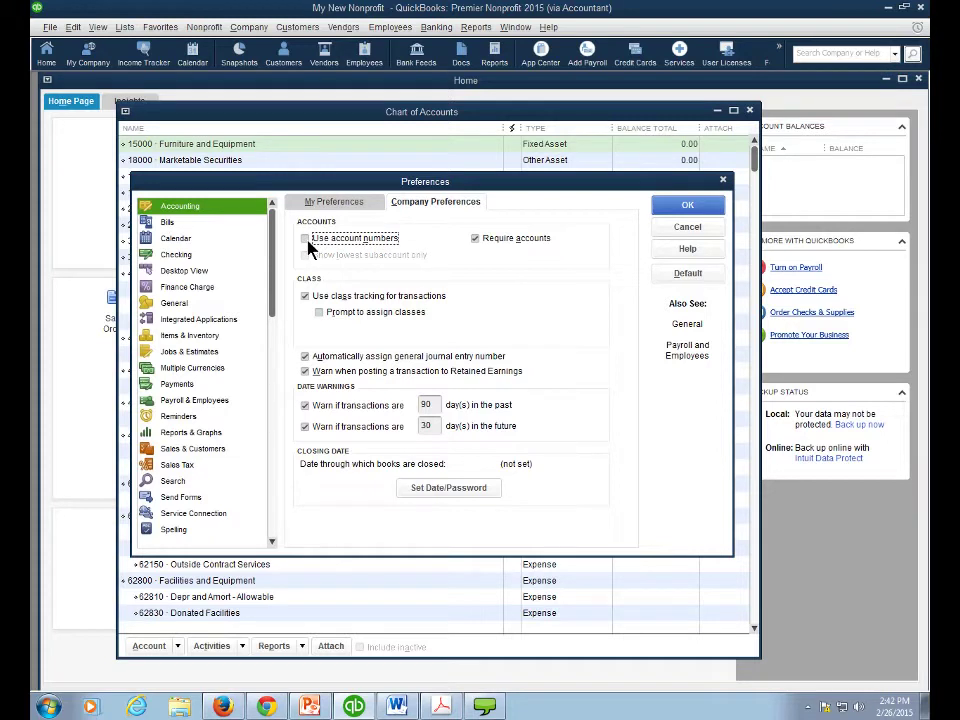
left_click(688, 208)
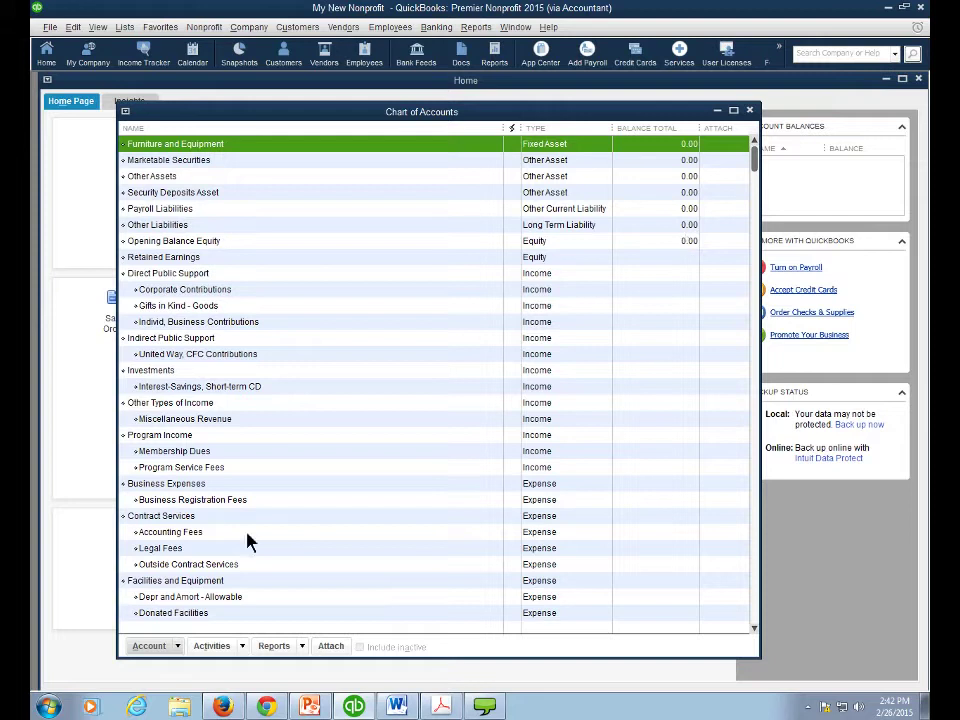
Start a new account with Bank as the type, switching from Income, and continue to its details
left_click(178, 646)
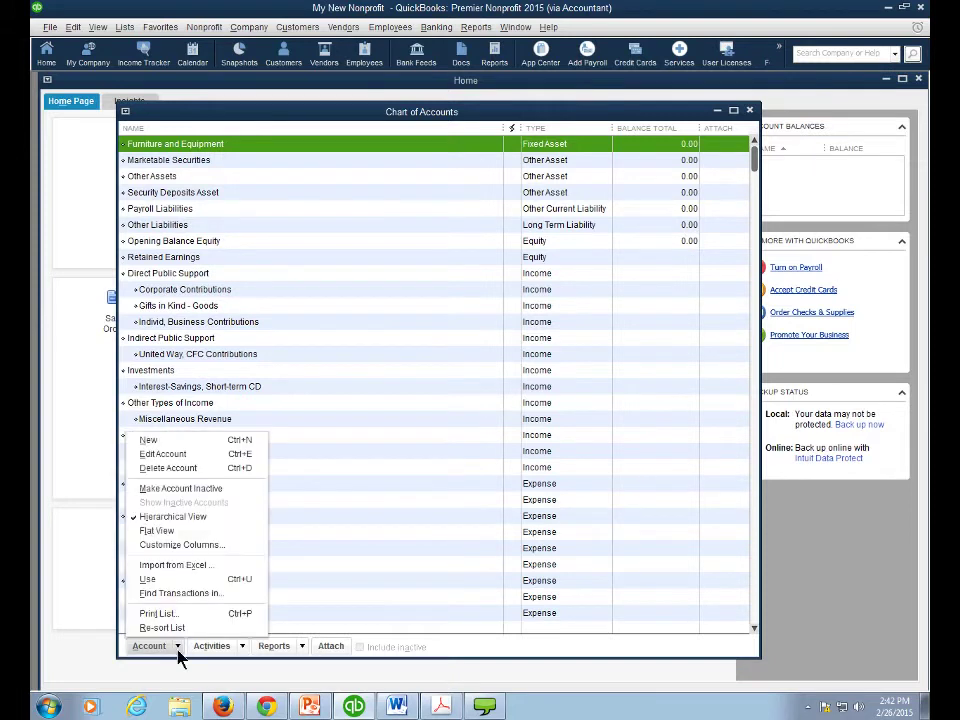
left_click(156, 444)
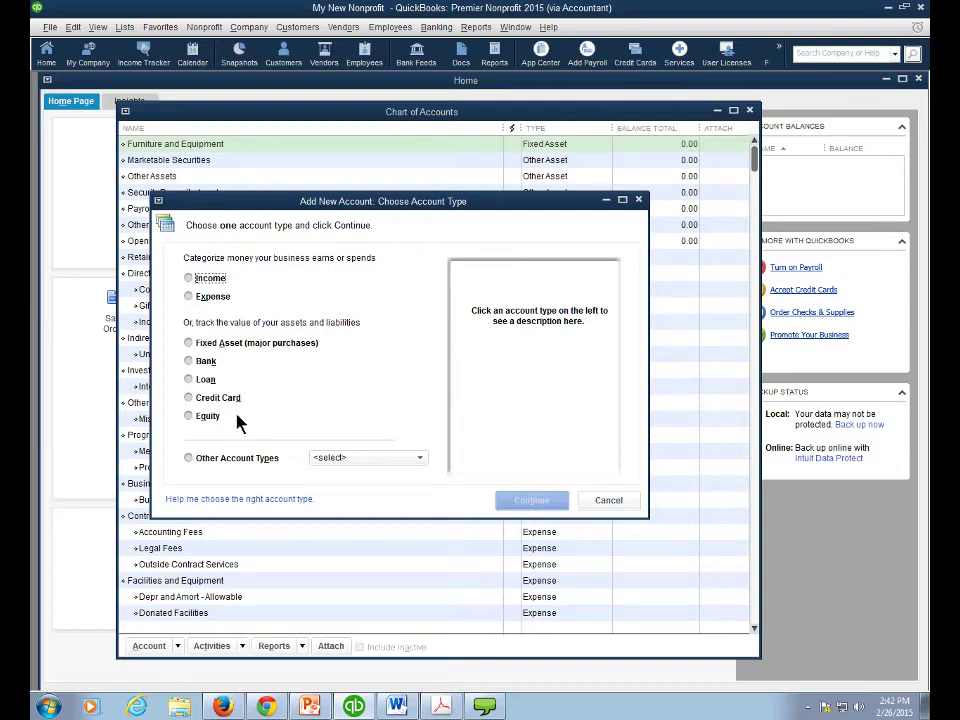
left_click(189, 279)
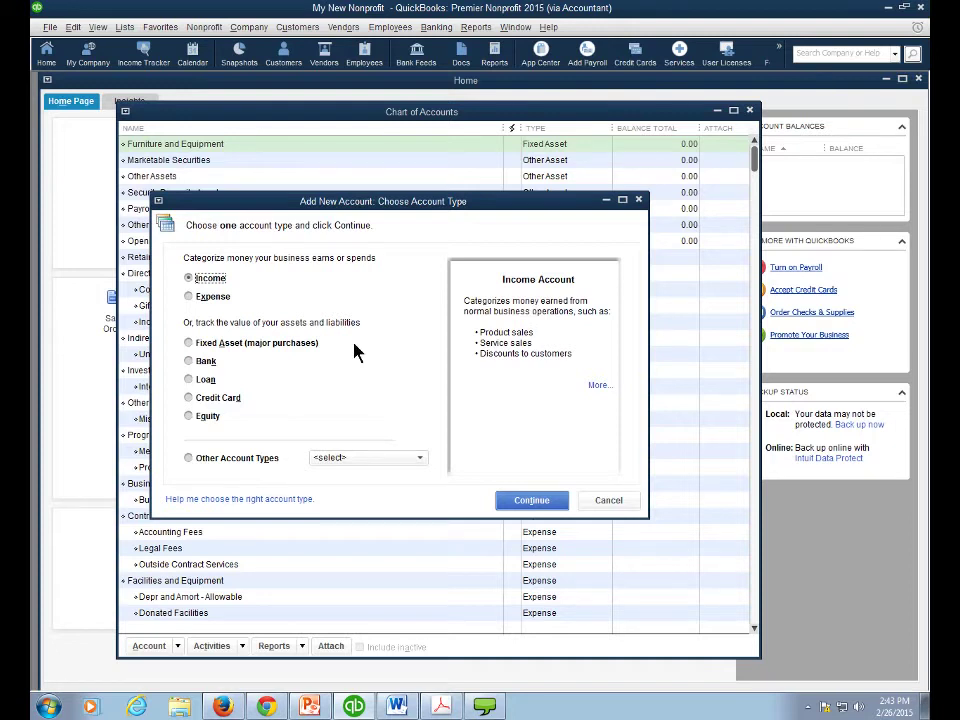
left_click(190, 361)
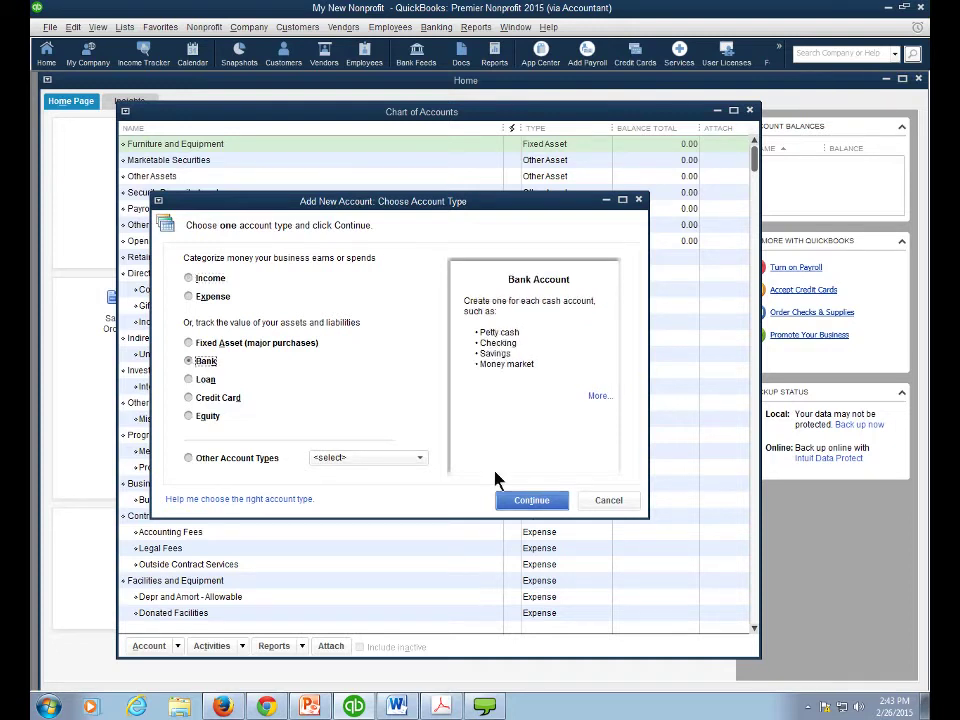
left_click(520, 500)
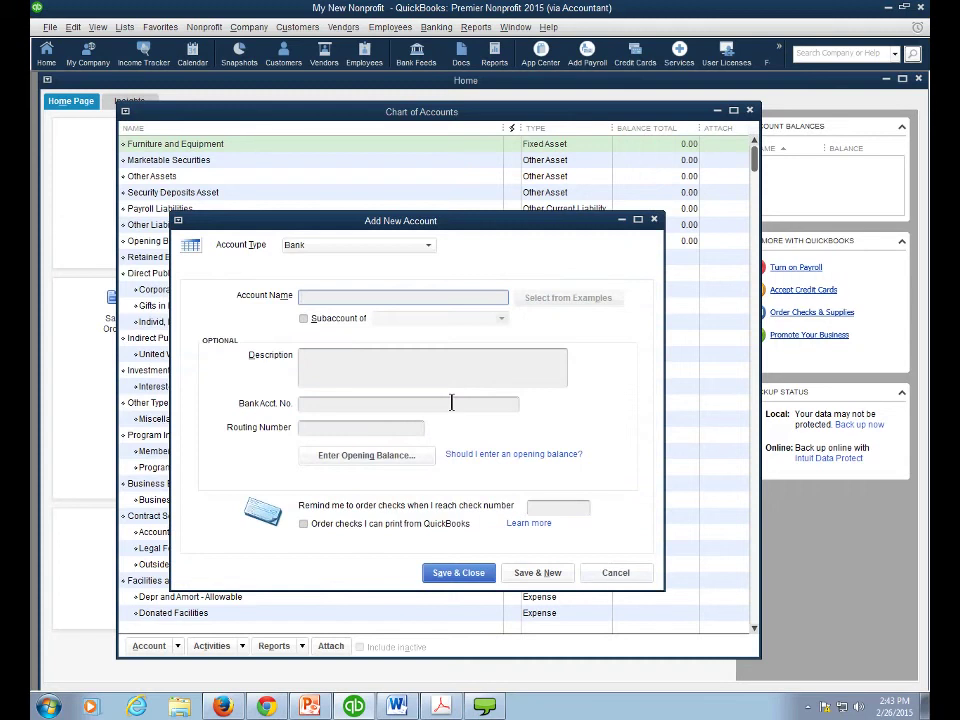
Enter 'Wells Fargo Checking' as the new account's name and save and close it
type("Wells Fargo Ch")
left_click(328, 358)
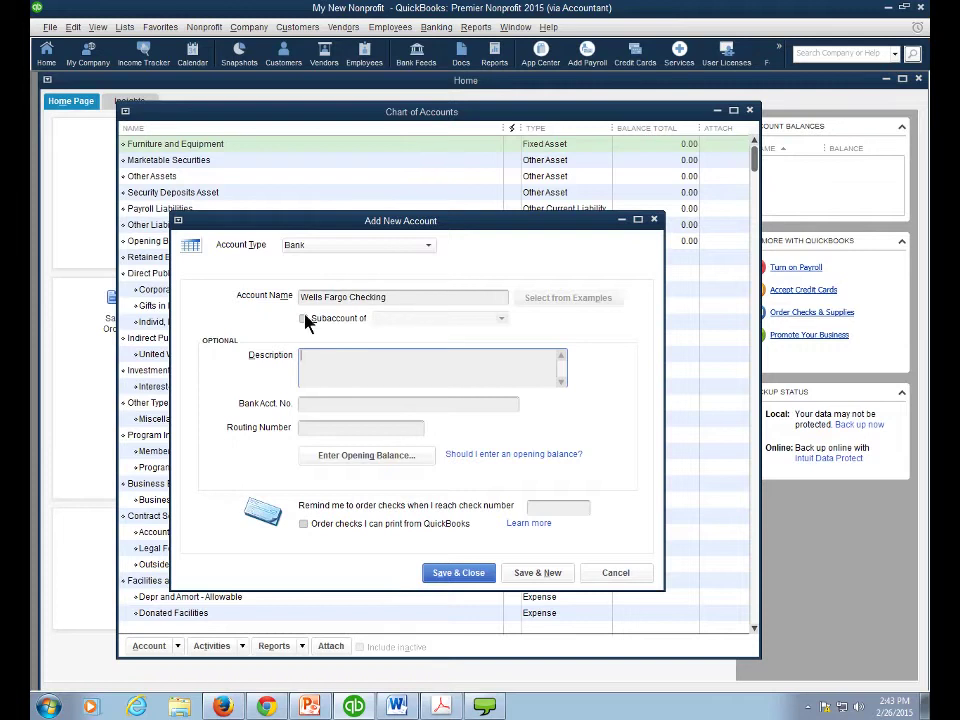
left_click(462, 573)
Decline the bank feed setup and bring up Opening Balances.pdf in Adobe Acrobat
left_click(285, 240)
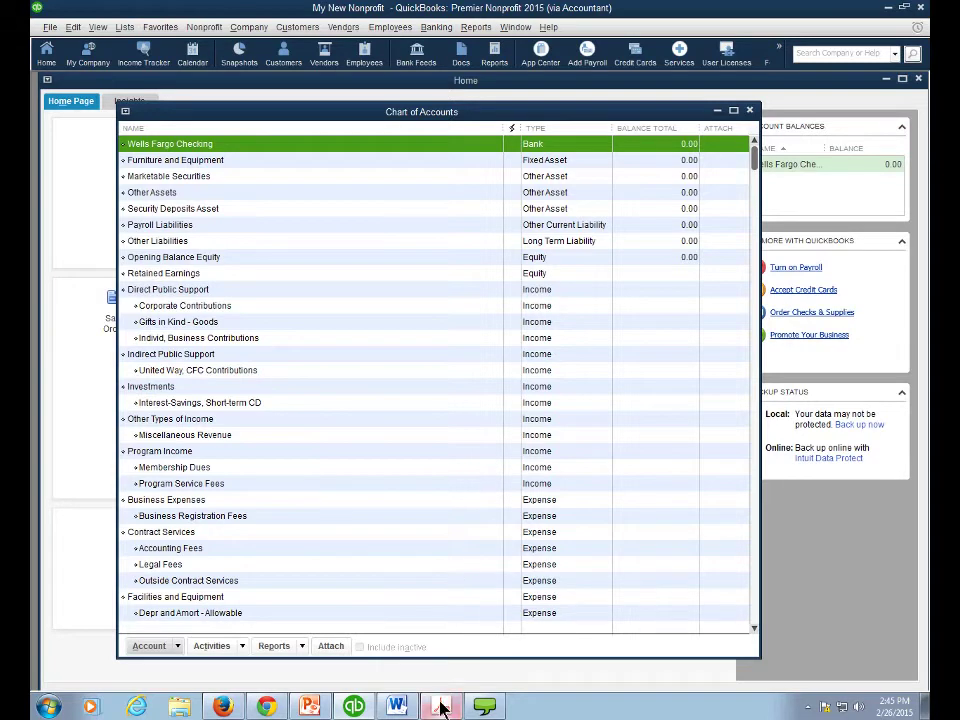
mouse_move(441, 707)
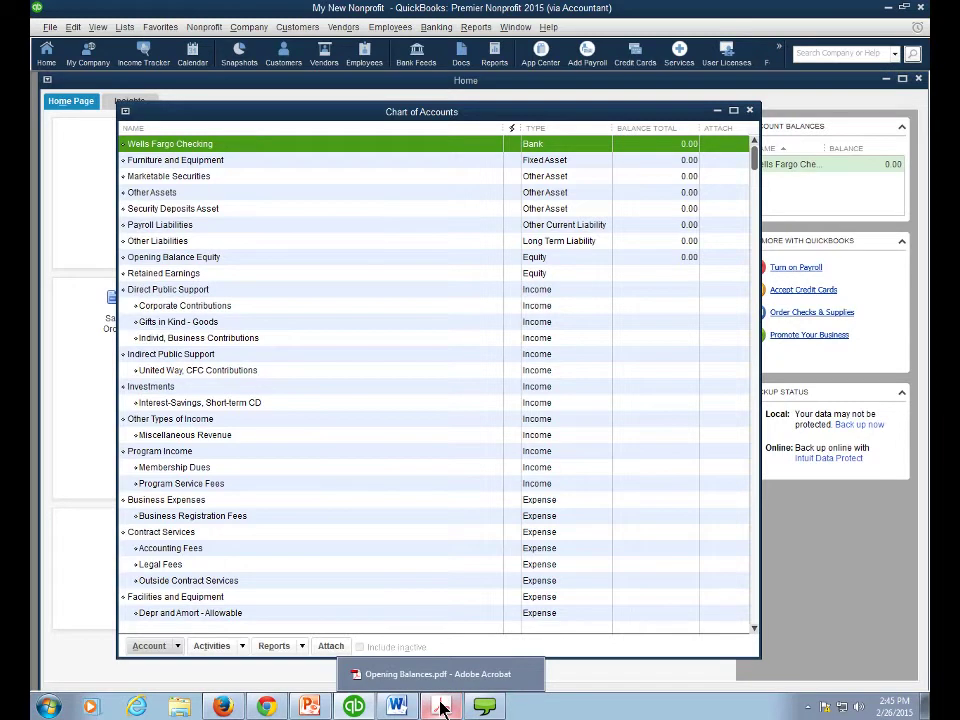
left_click(441, 707)
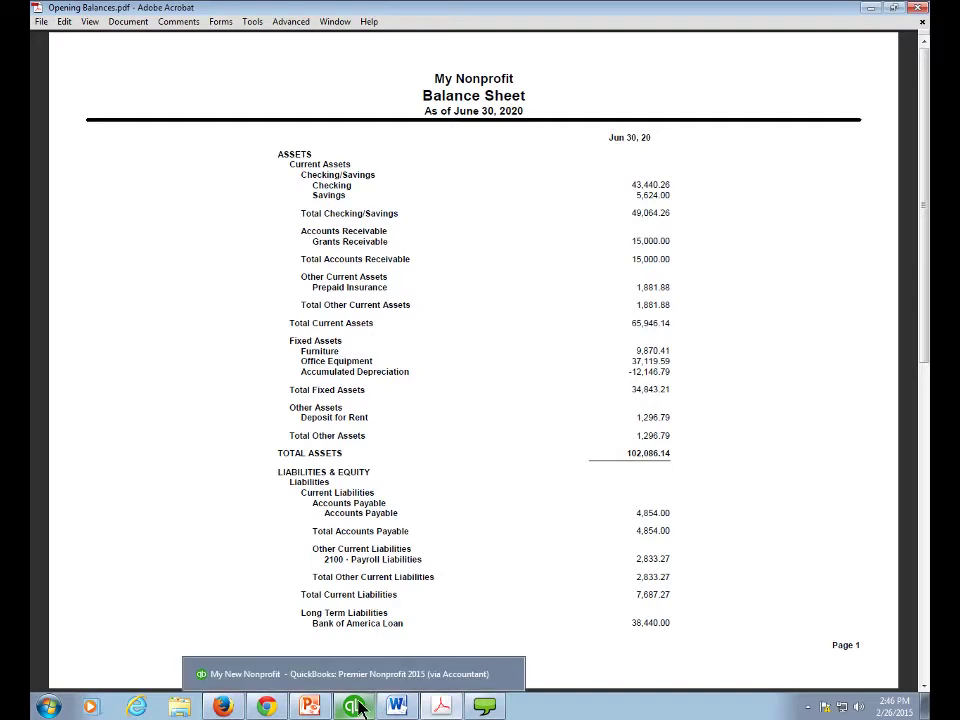
Switch between Acrobat and QuickBooks, ending on the Chart of Accounts with its Account menu open
left_click(355, 707)
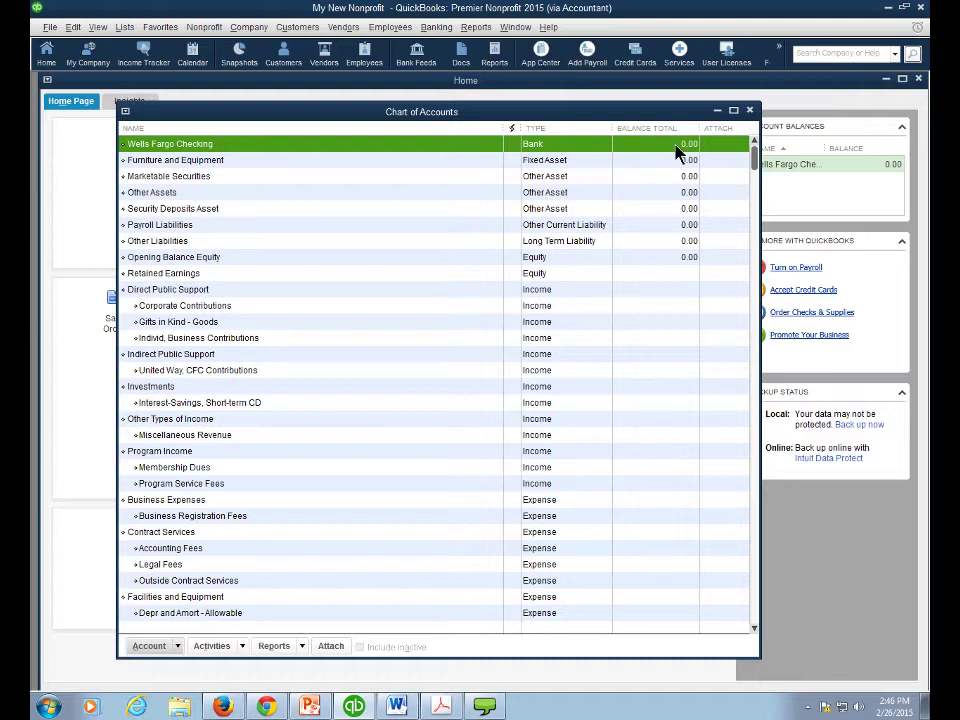
left_click(441, 707)
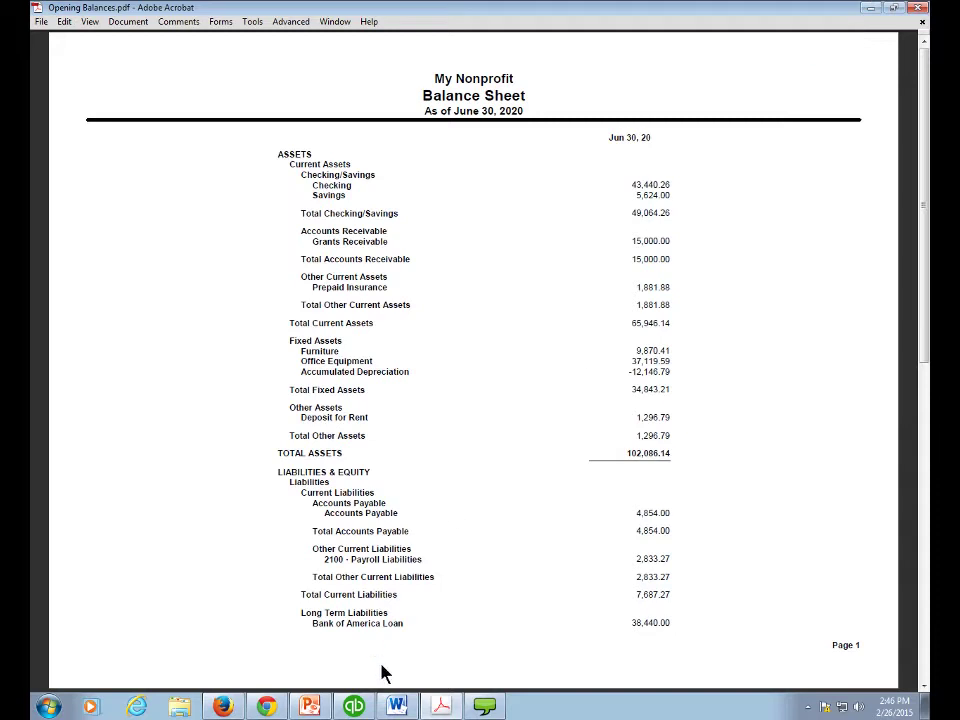
left_click(355, 707)
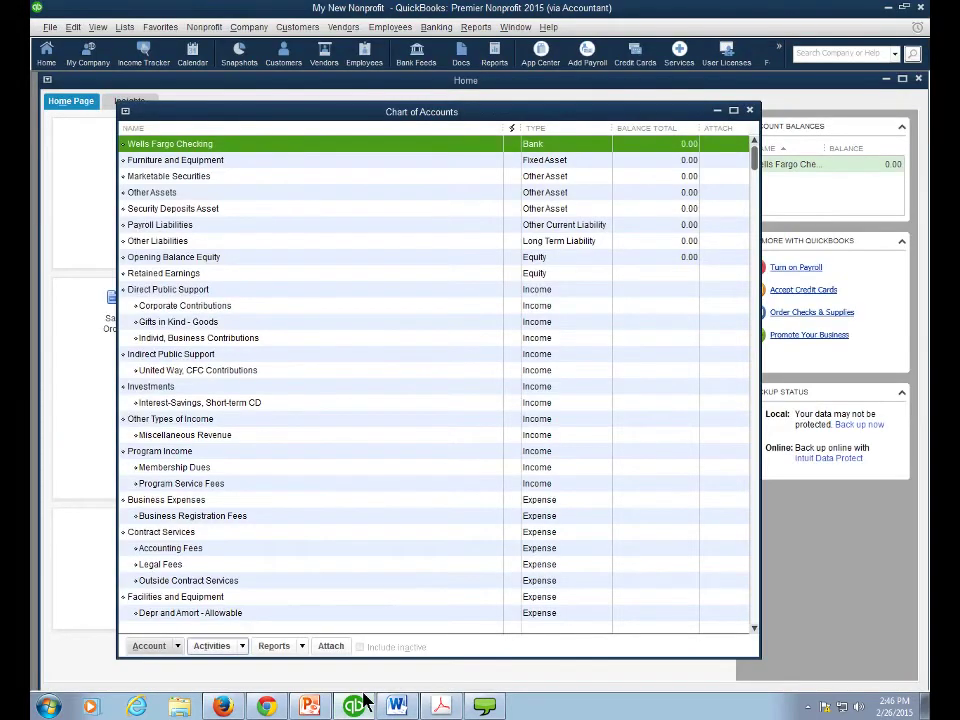
left_click(183, 647)
Edit the Wells Fargo Checking account and bring up its Enter Opening Balance form
key("Up")
key("Up")
key("Up")
key("Up")
key("Up")
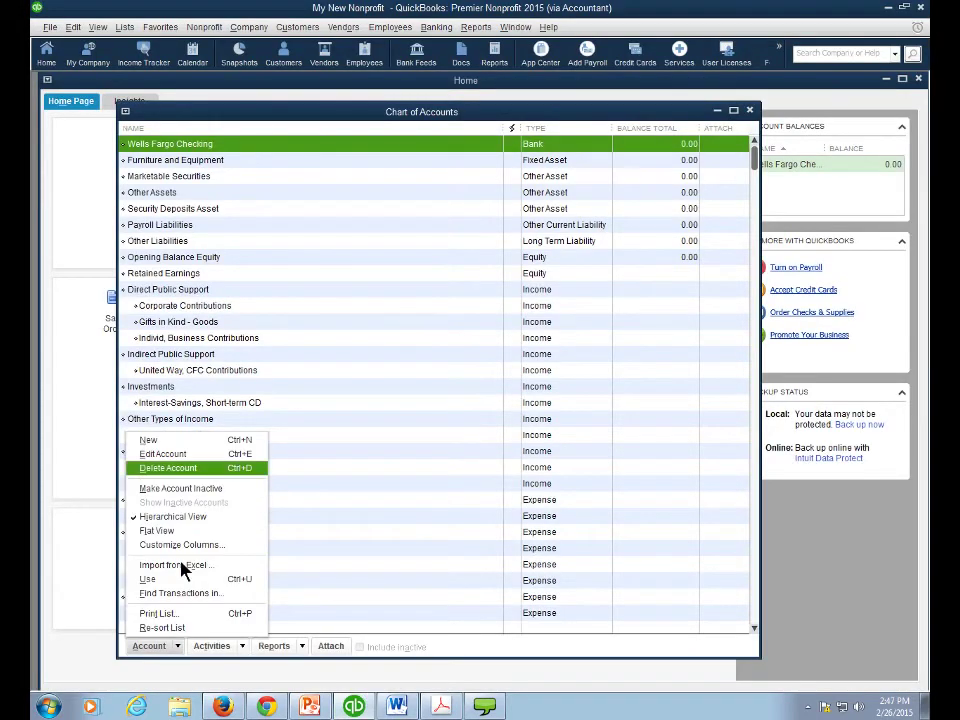
left_click(183, 458)
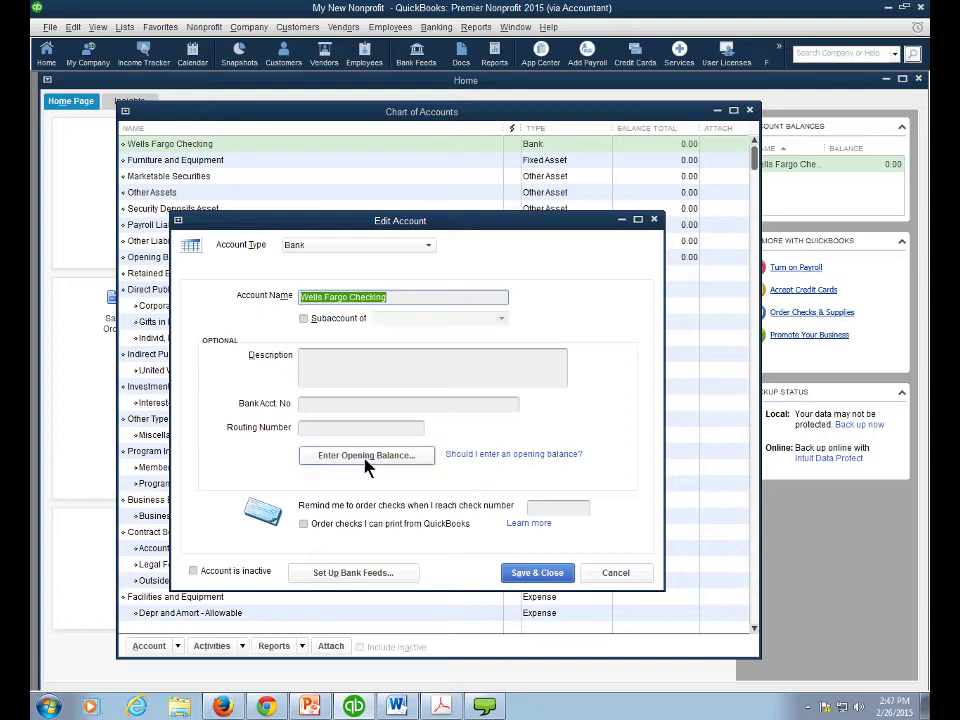
left_click(366, 459)
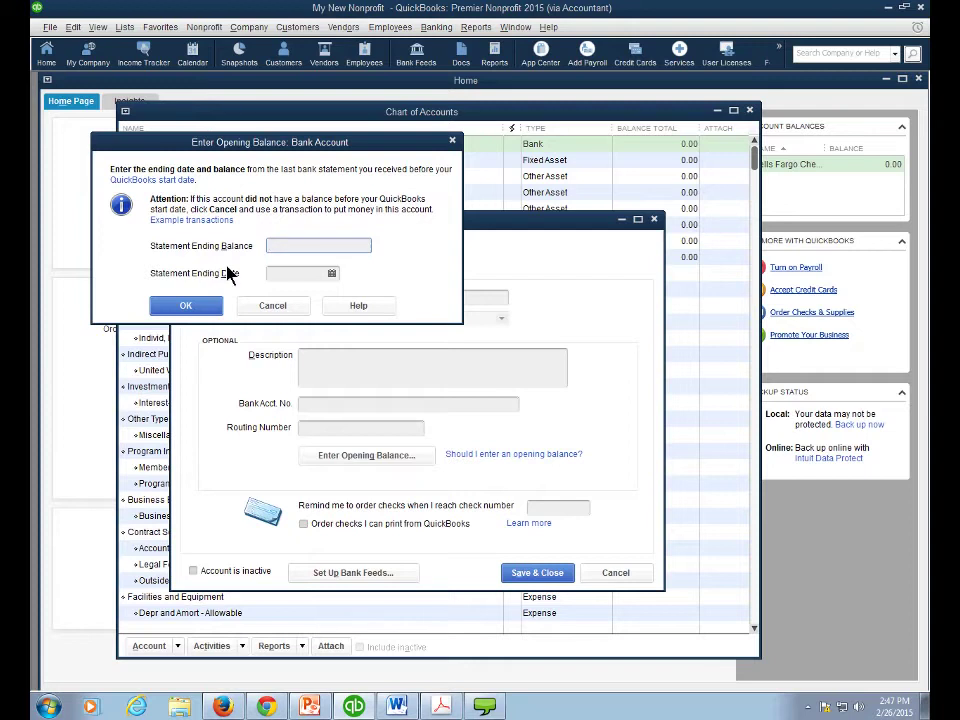
Enter statement ending date 06/30/20 and ending balance 40440.26, checking the figure on the balance sheet PDF
left_click(272, 272)
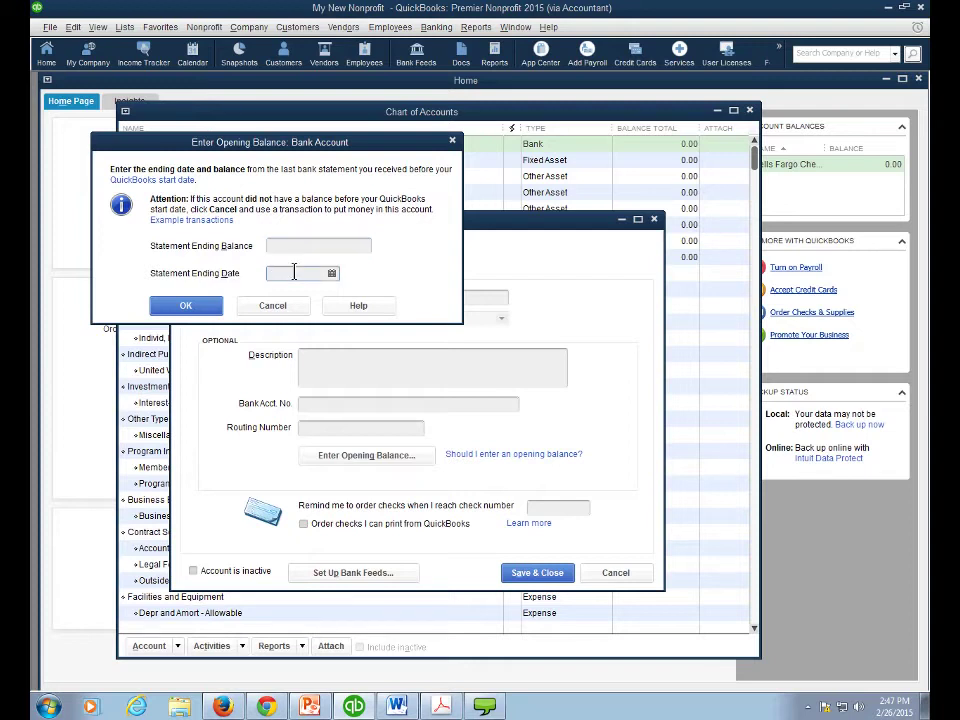
type("06/30/2020")
key("Tab")
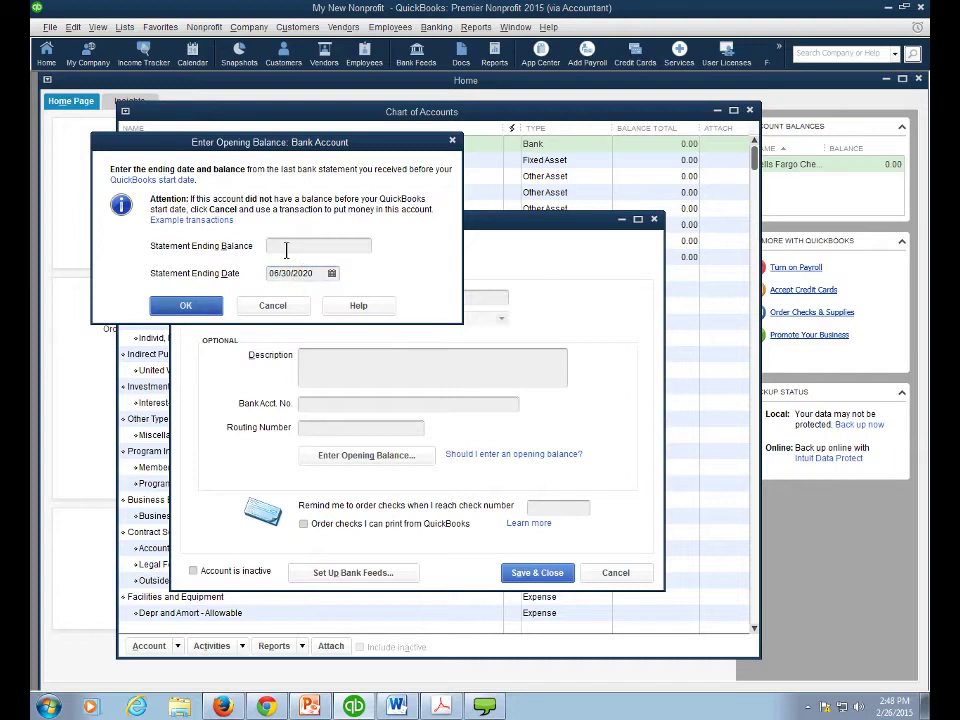
left_click(286, 248)
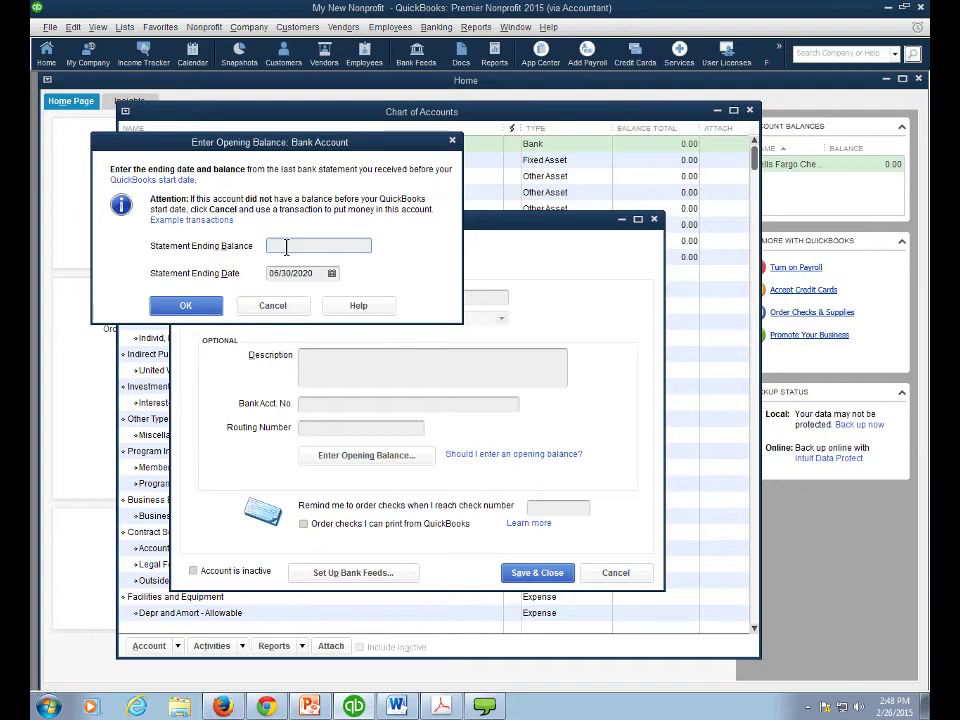
left_click(440, 707)
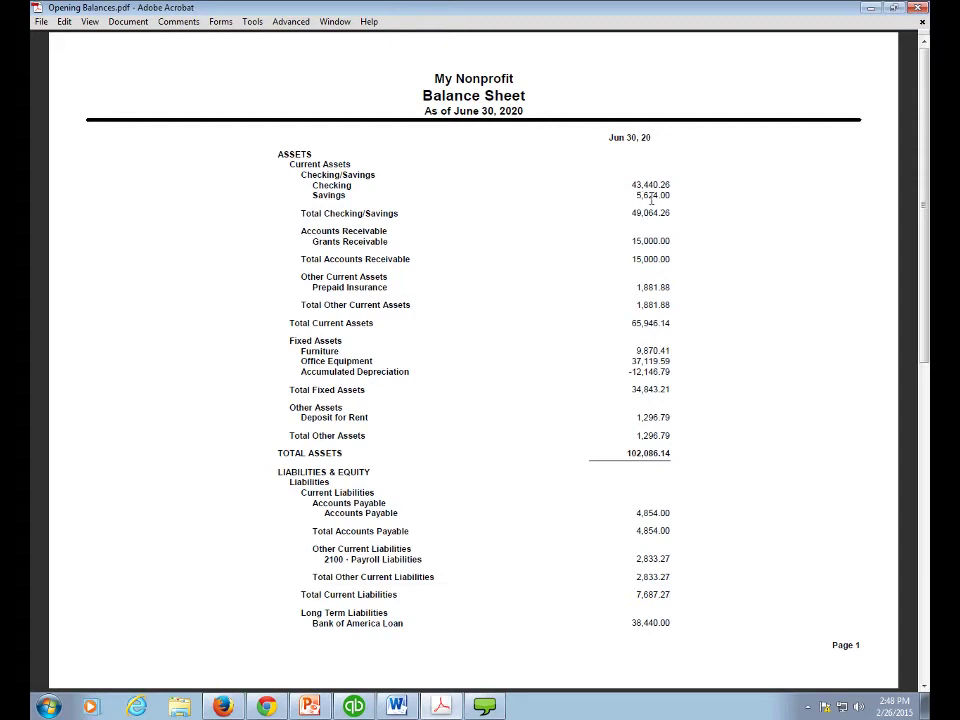
left_click(363, 706)
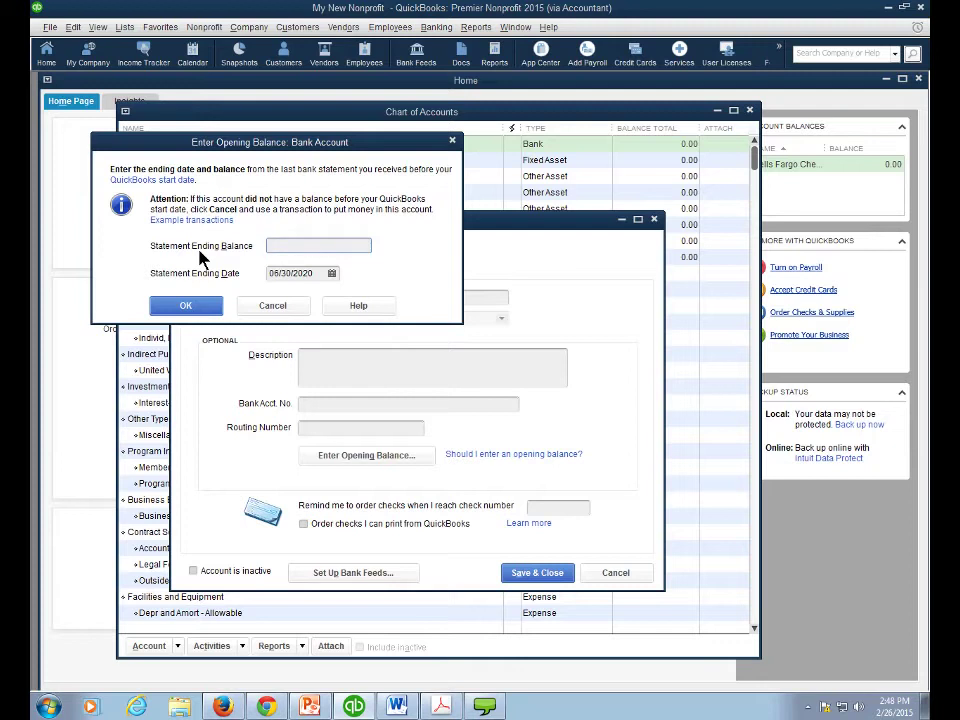
type("40440.26")
Confirm the 40440.26 opening balance, save and close the account, and accept the future-transaction warning
left_click(186, 309)
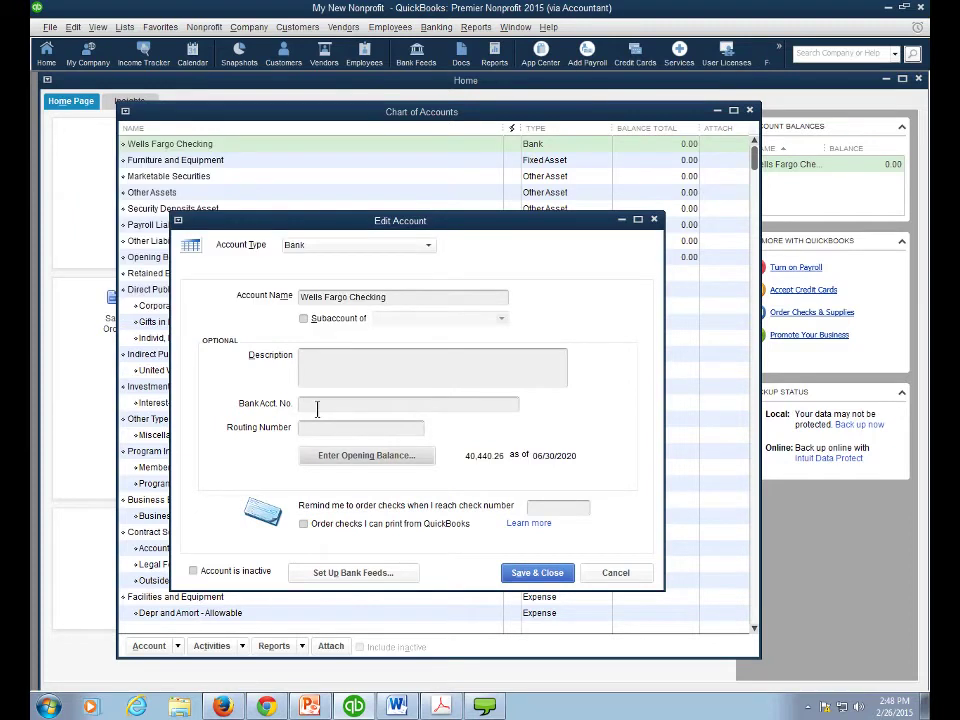
left_click(540, 577)
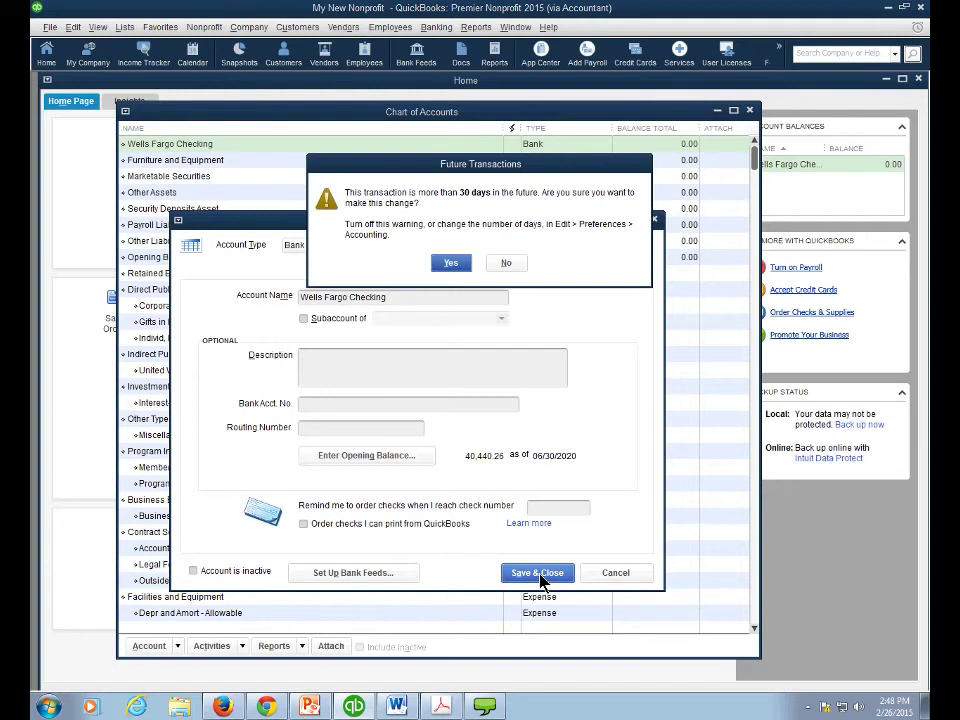
left_click(451, 261)
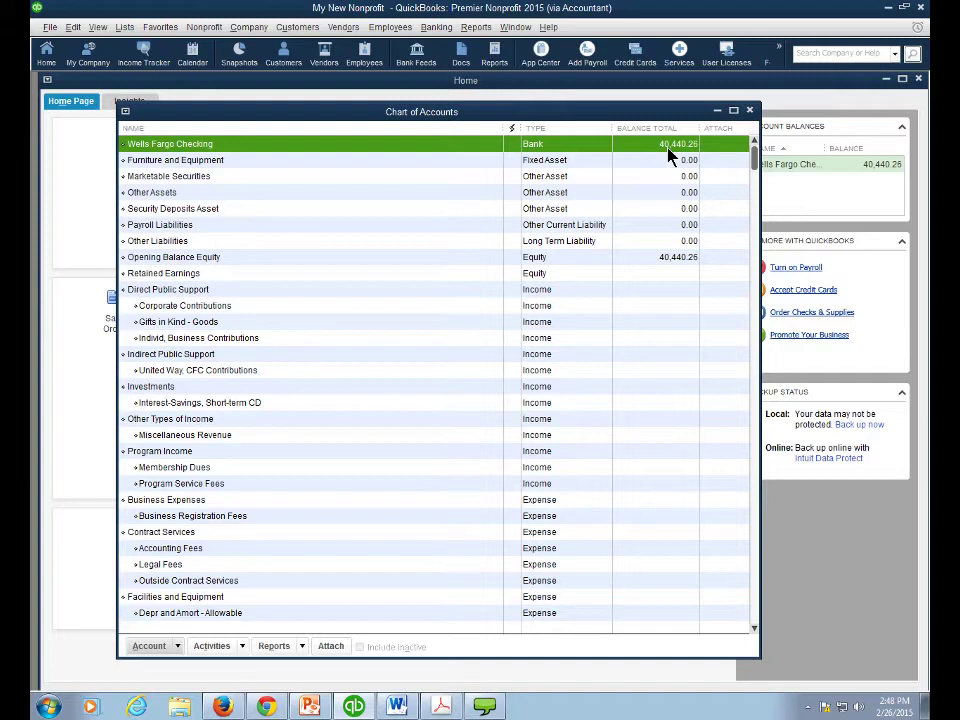
Bring Opening Balances.pdf forward in Acrobat, where Checking shows 43,440.26
left_click(440, 702)
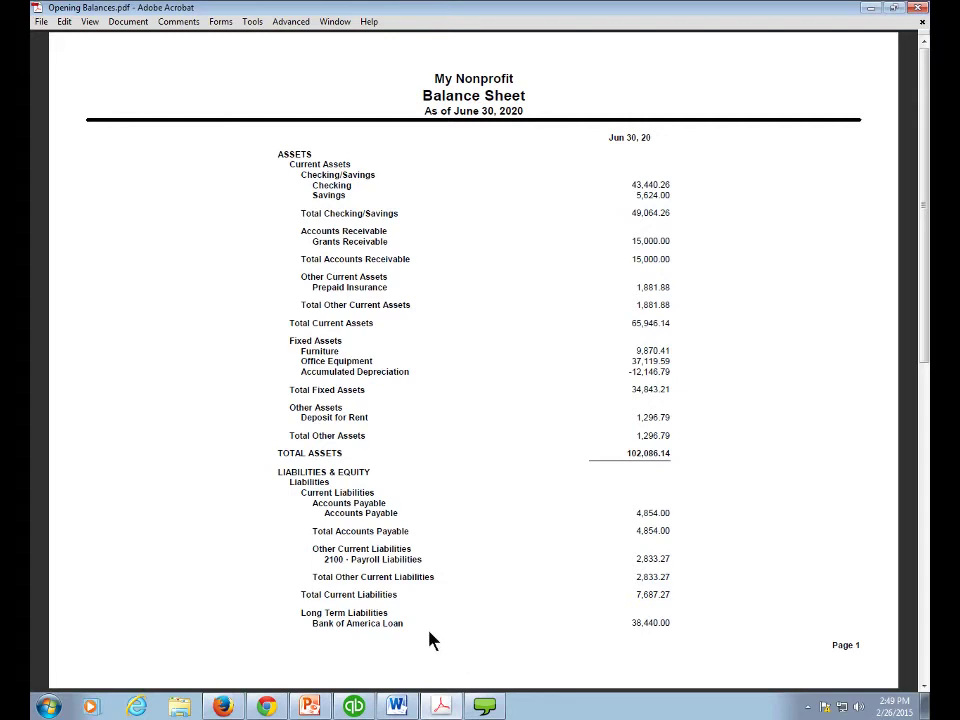
Switch from Acrobat back to the QuickBooks Chart of Accounts
left_click(363, 708)
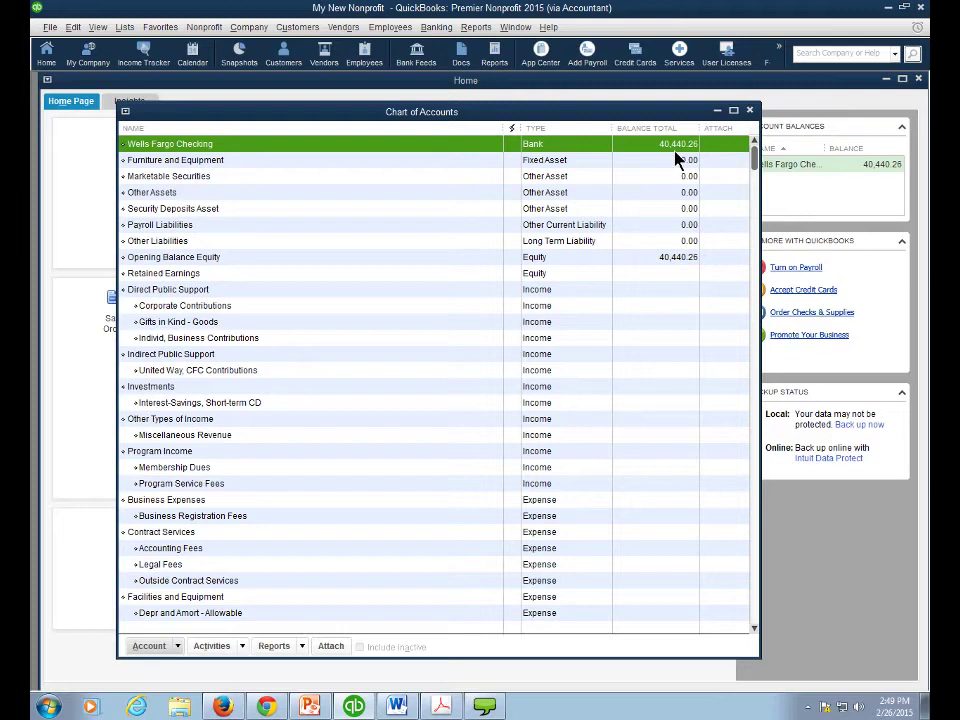
left_click(436, 27)
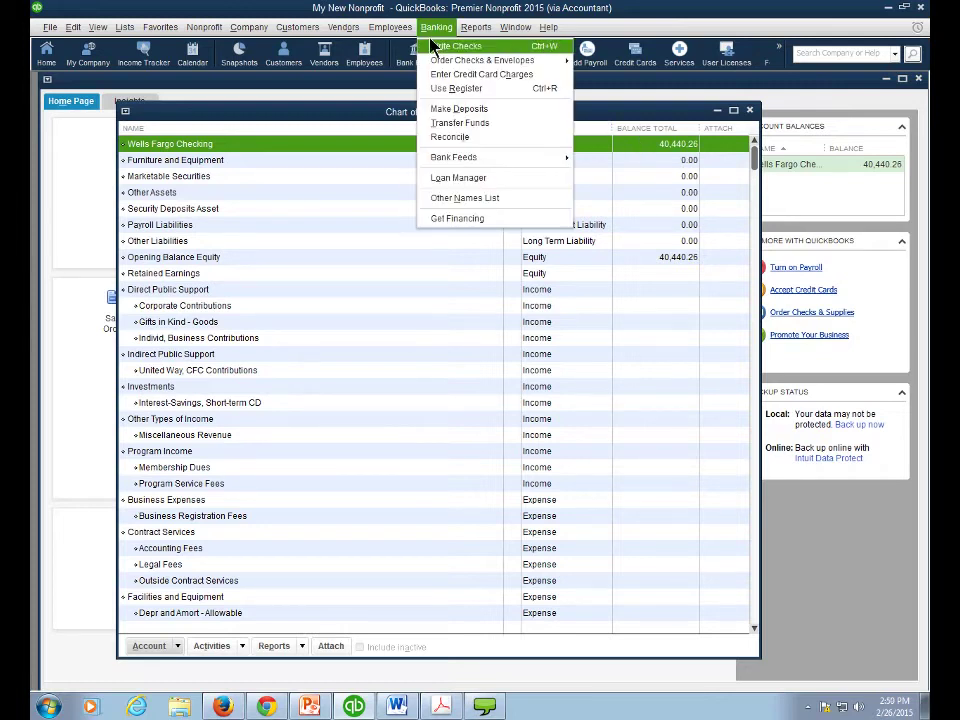
left_click(434, 47)
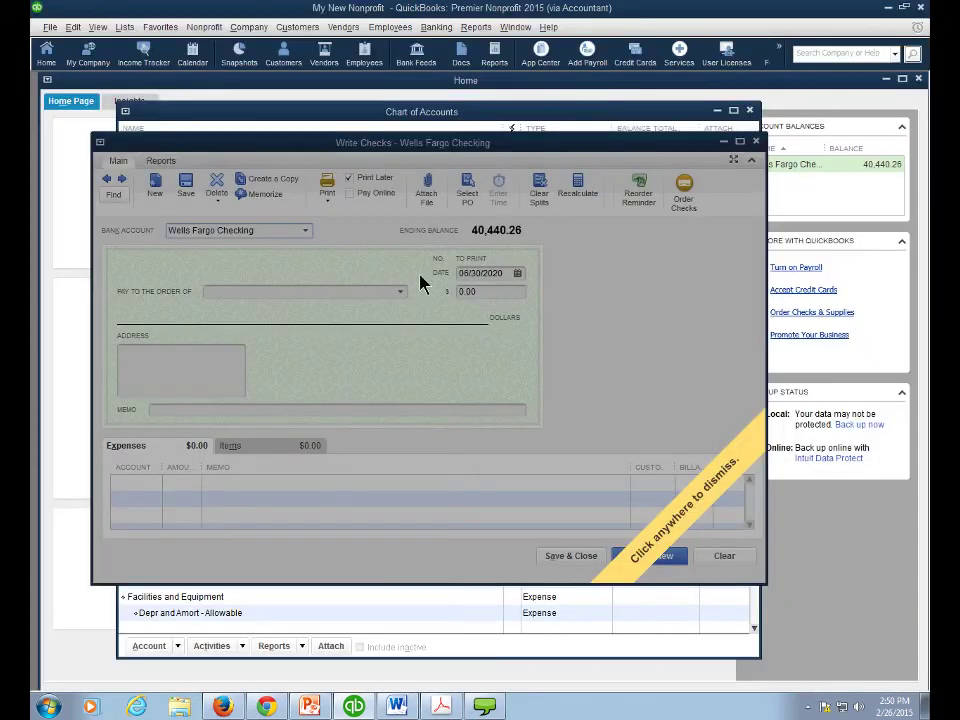
left_click(401, 296)
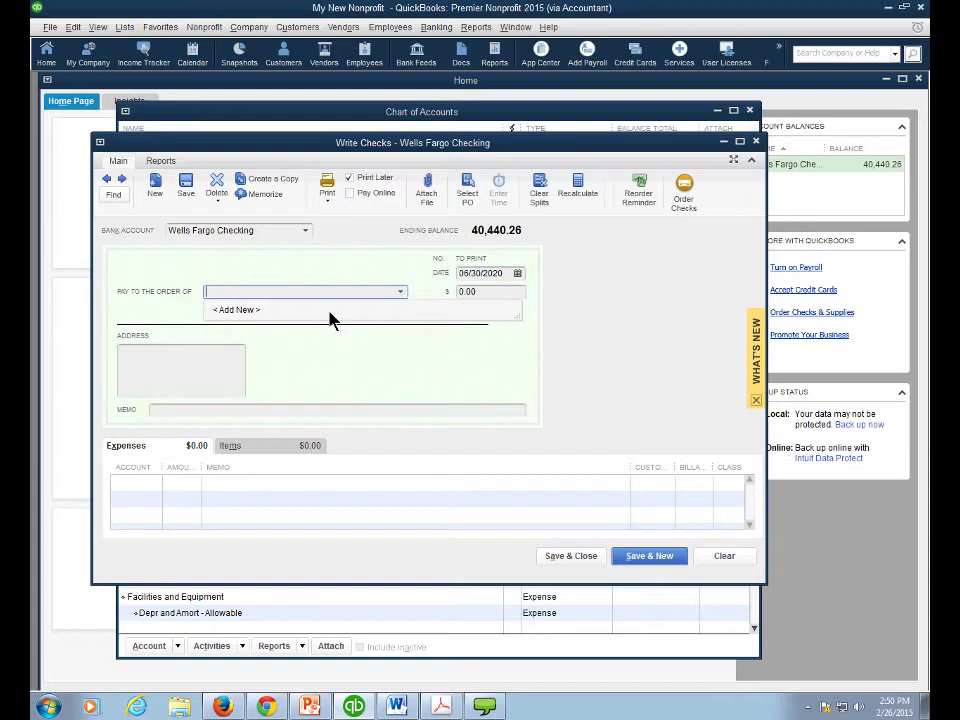
key("Escape")
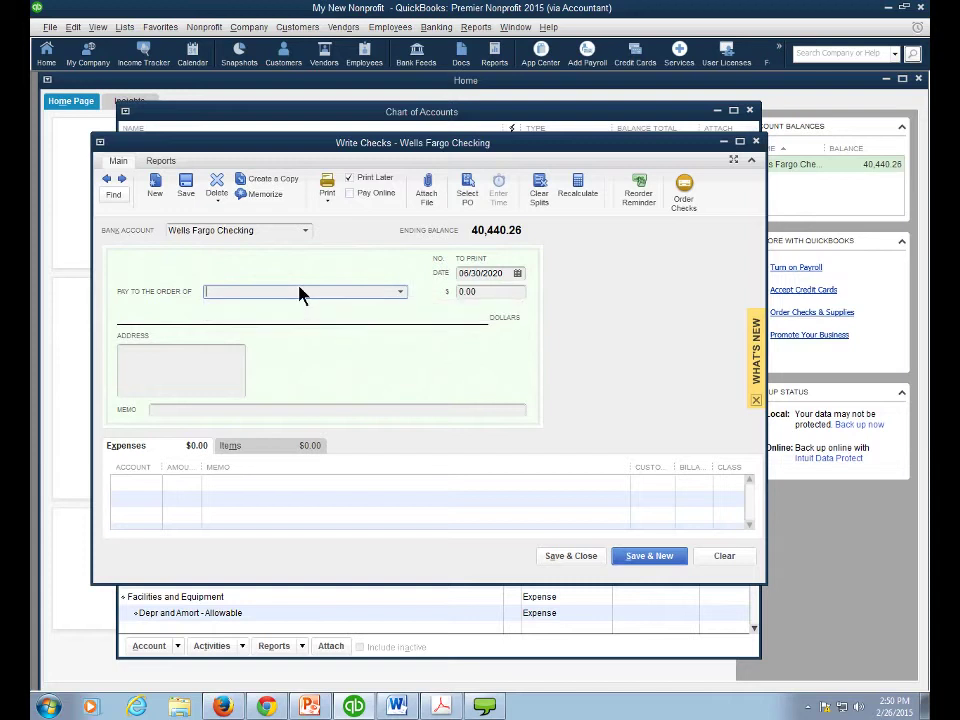
type("Gregg")
left_click(726, 556)
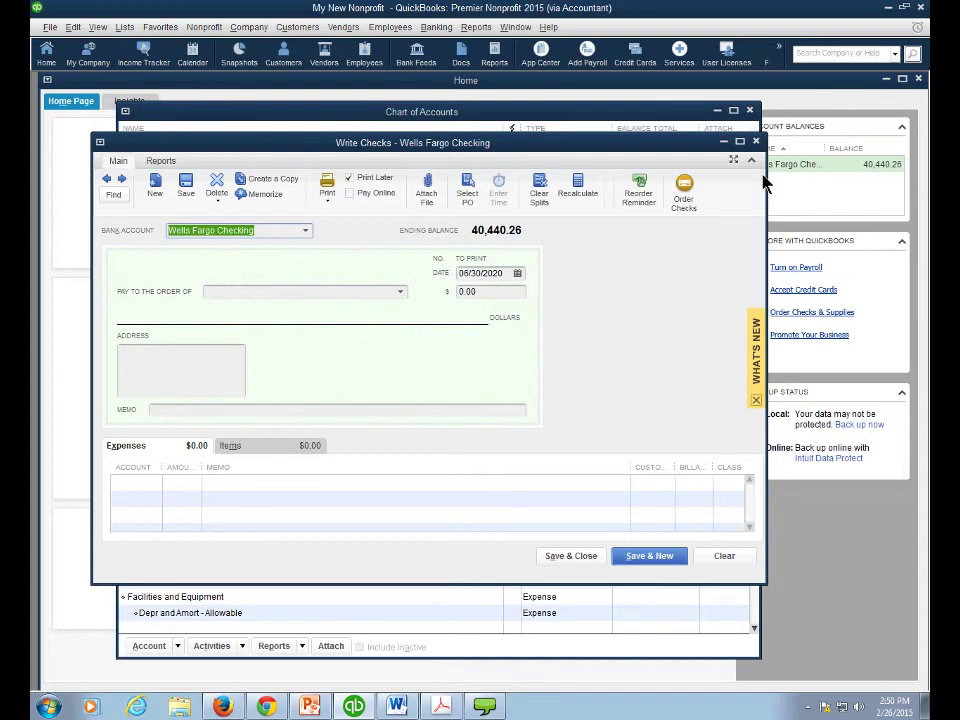
left_click(756, 142)
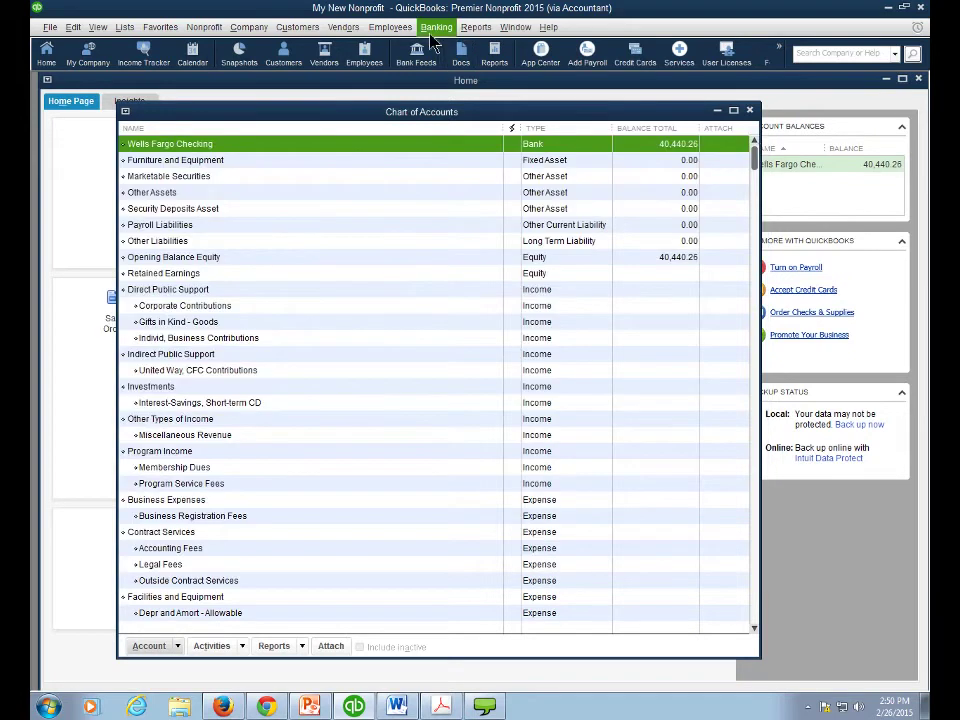
Record a 3,000.00 deposit from an income account into Wells Fargo Checking, then compare with the balance sheet PDF
left_click(437, 27)
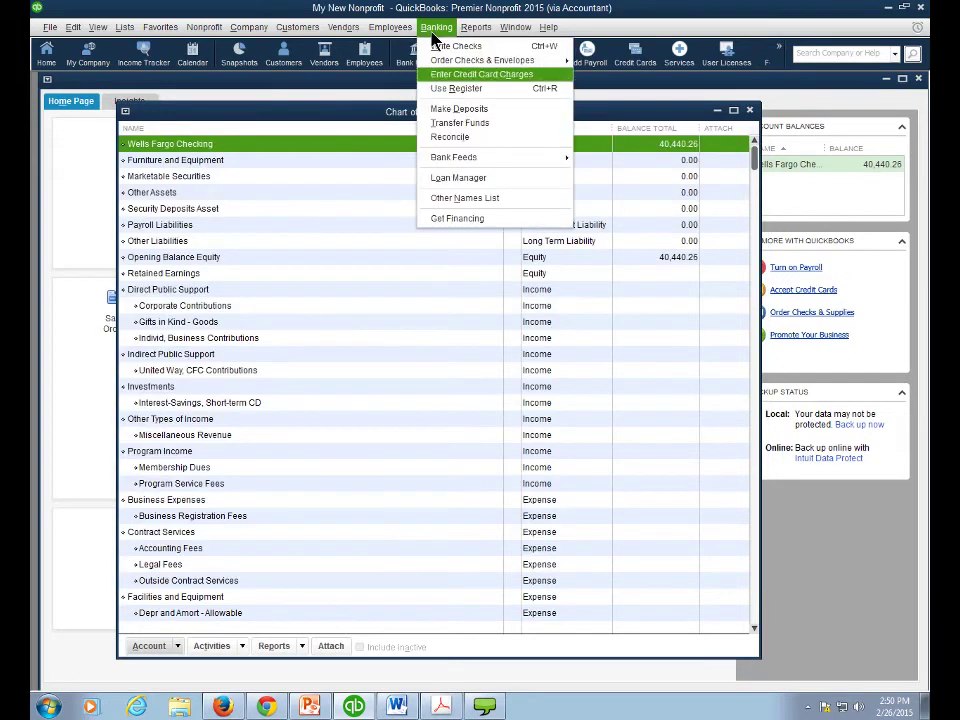
left_click(460, 108)
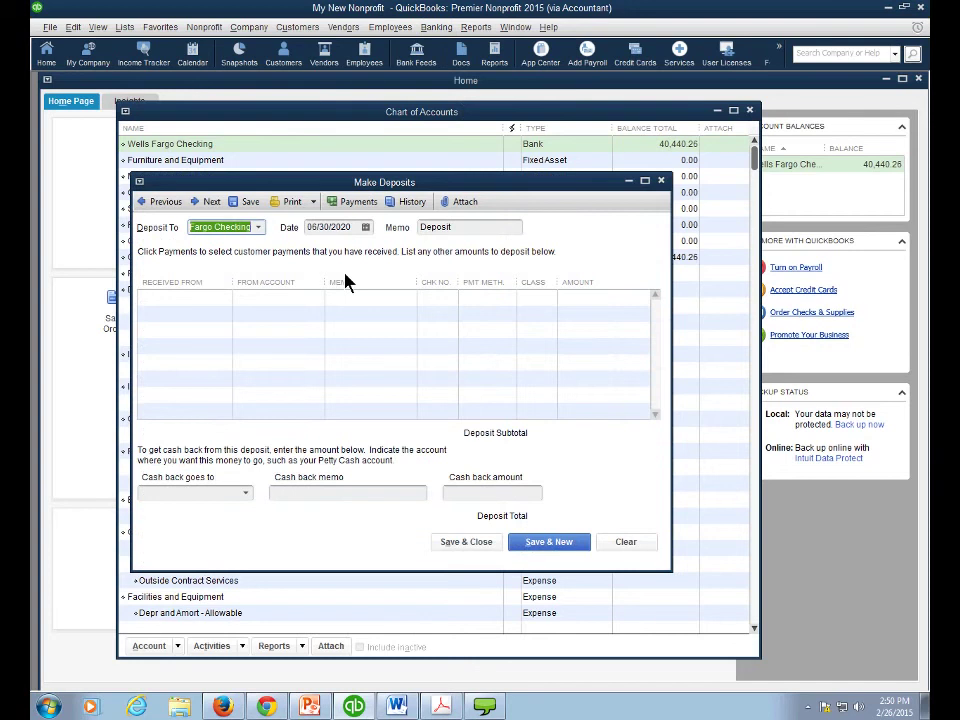
left_click(312, 299)
left_click(314, 299)
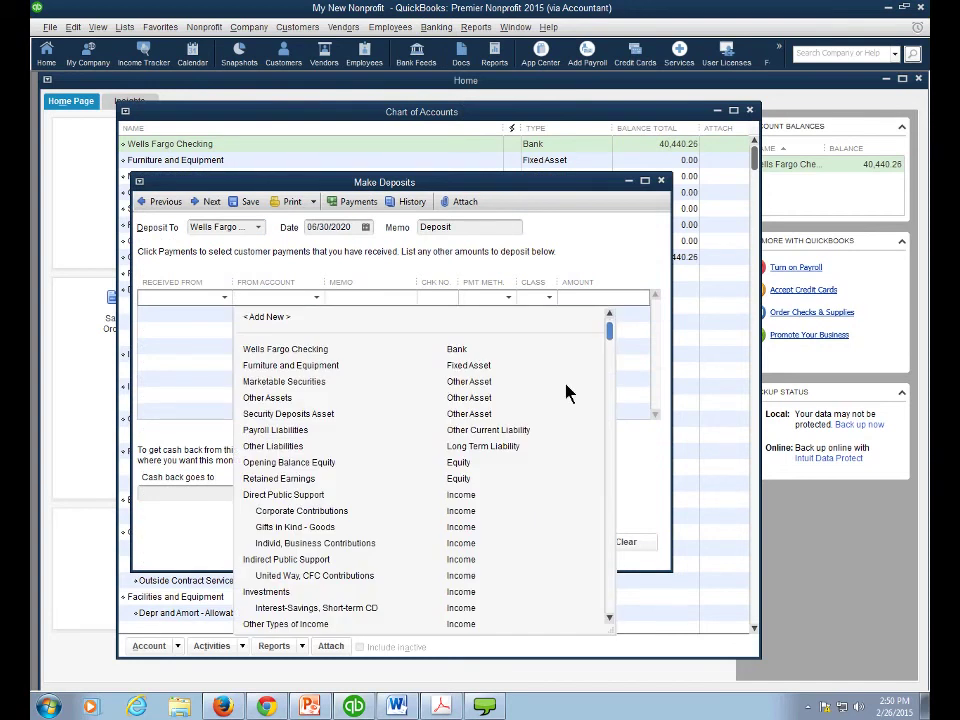
left_click_drag(609, 330, 612, 360)
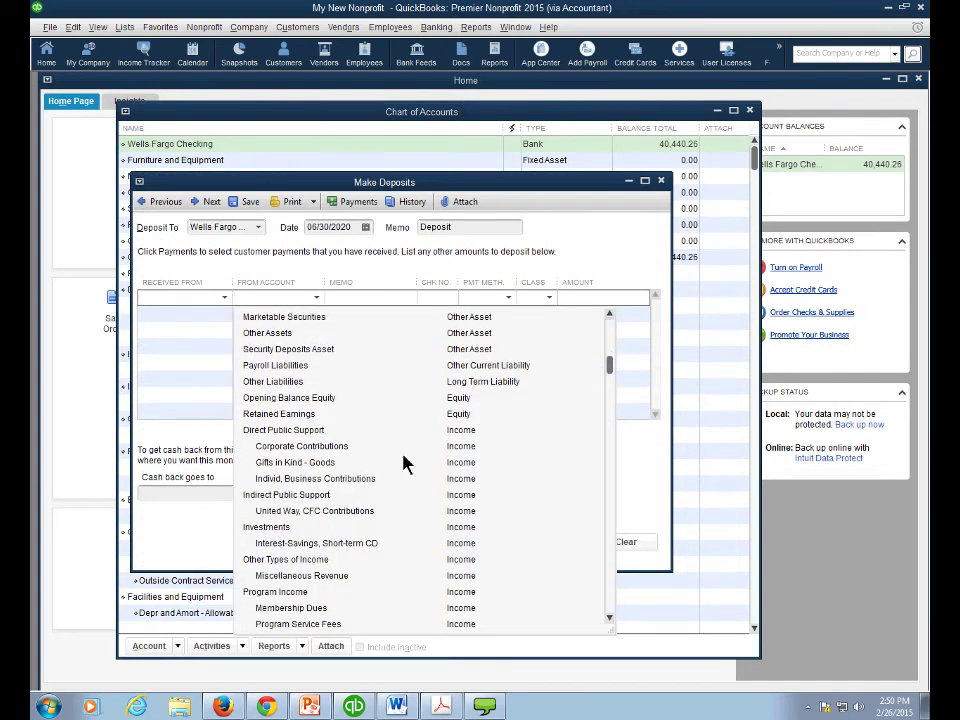
left_click(342, 446)
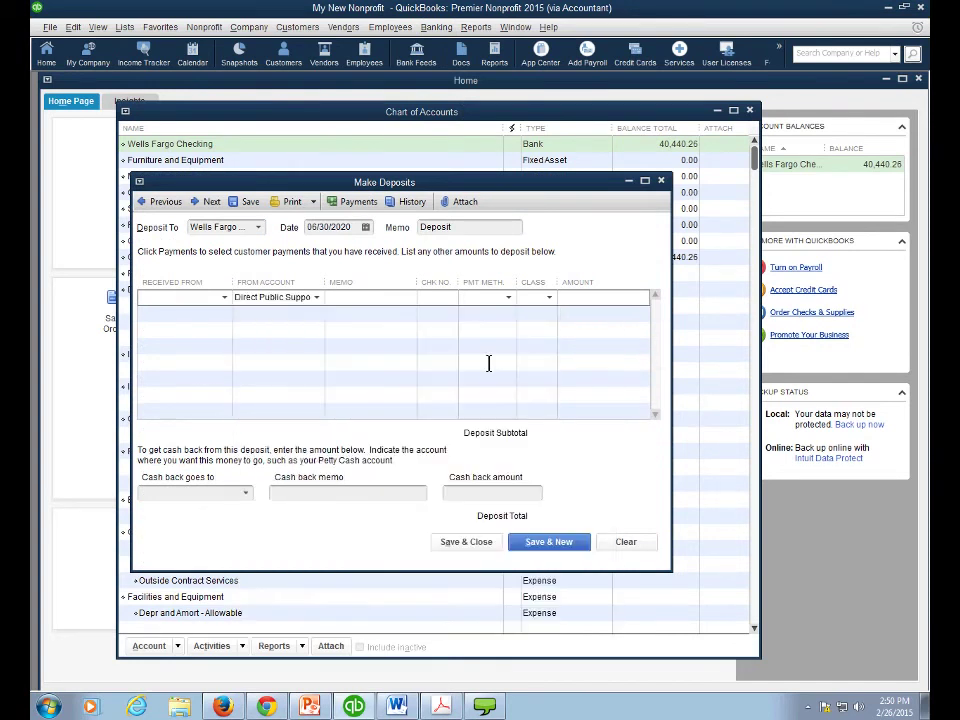
left_click(575, 297)
type("3000.00")
left_click(466, 542)
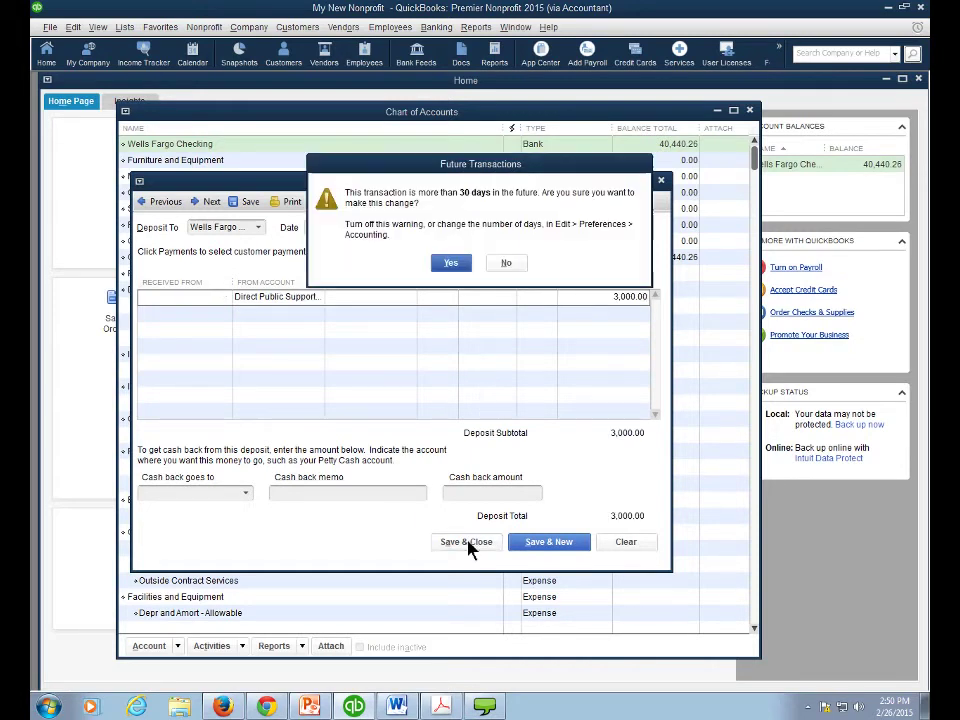
key("Return")
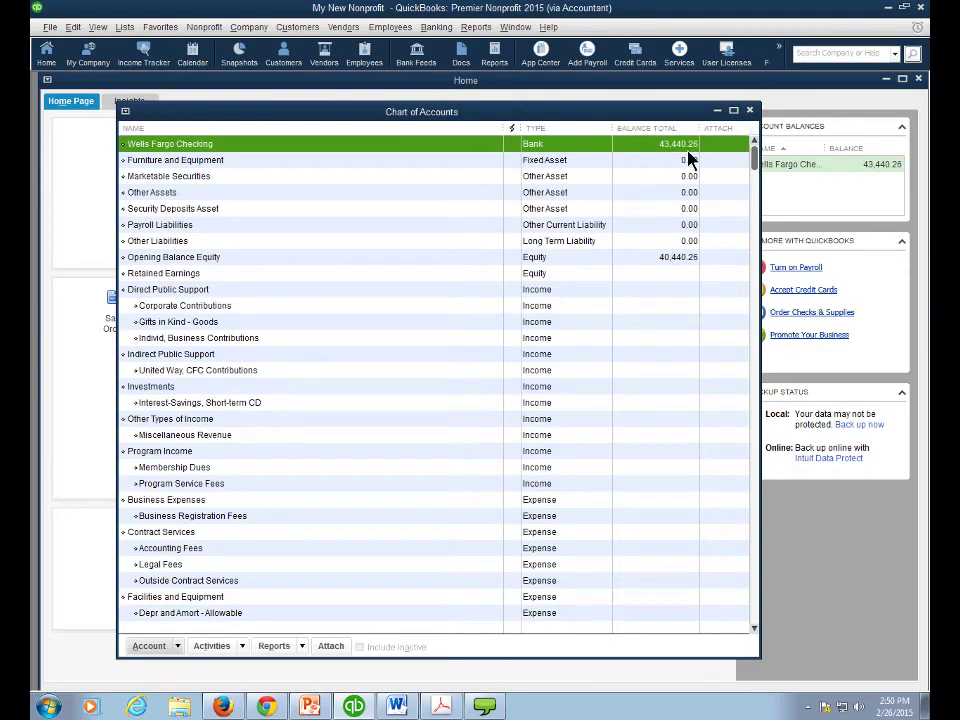
left_click(441, 704)
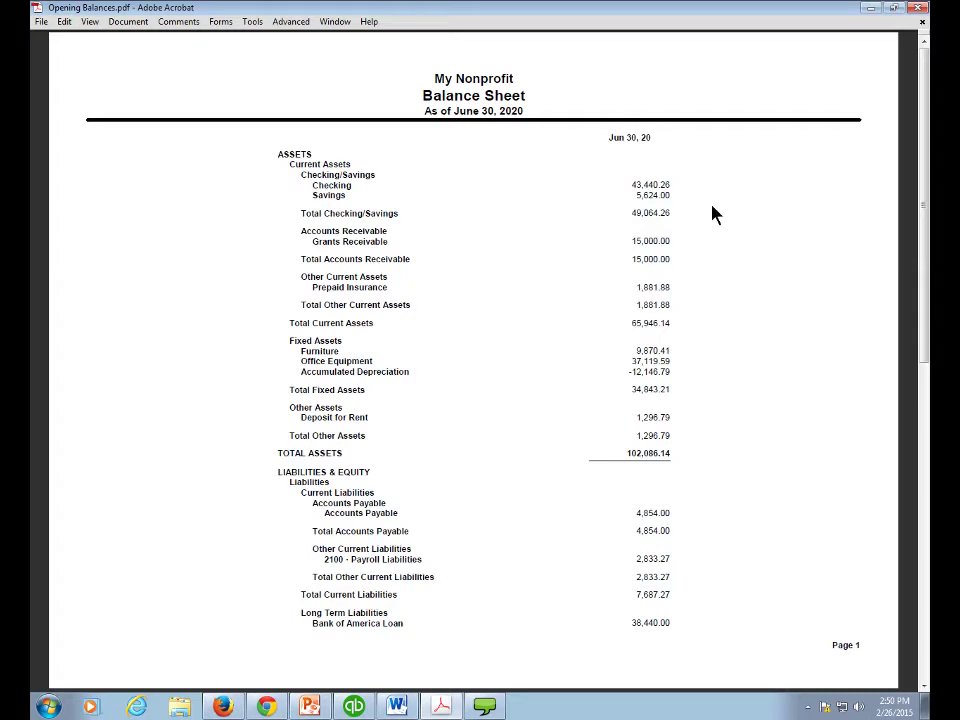
mouse_move(924, 199)
left_mouse_down()
mouse_move(923, 289)
mouse_move(923, 200)
left_mouse_up()
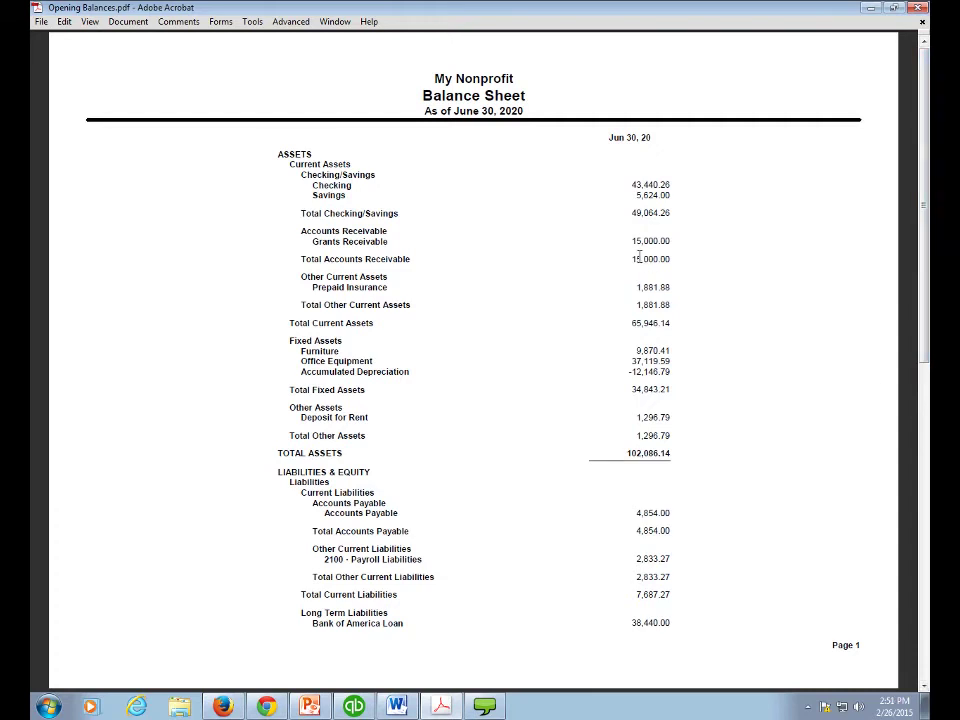
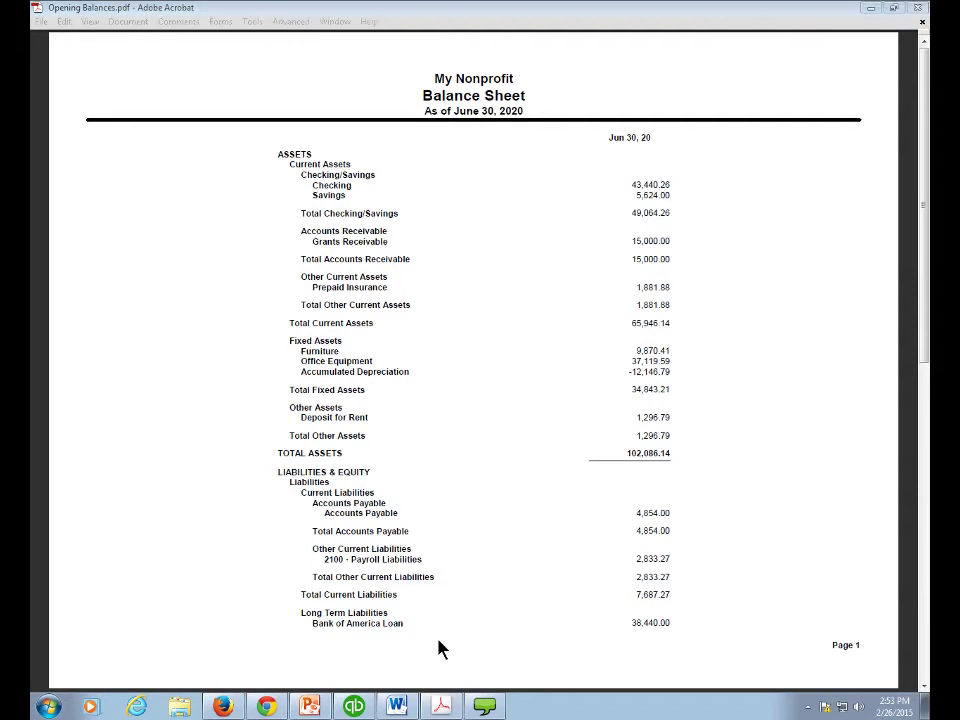
Switch from Acrobat back to QuickBooks's Chart of Accounts window
left_click(353, 708)
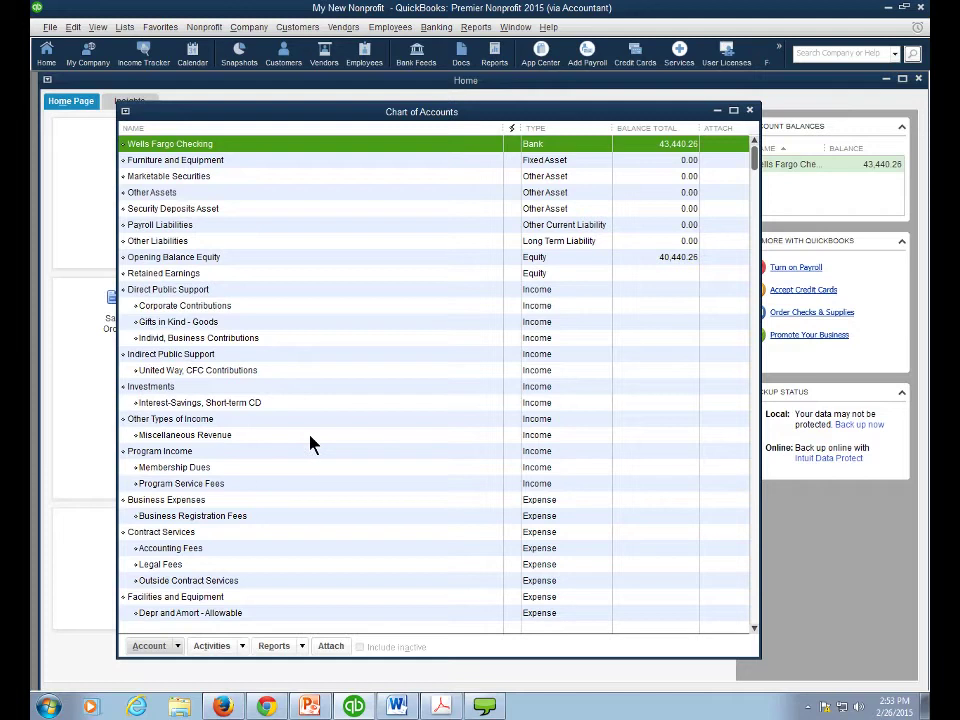
Delete the United Way, CFC Contributions account, then Indirect Public Support, confirming each deletion
left_click(240, 372)
left_click(179, 647)
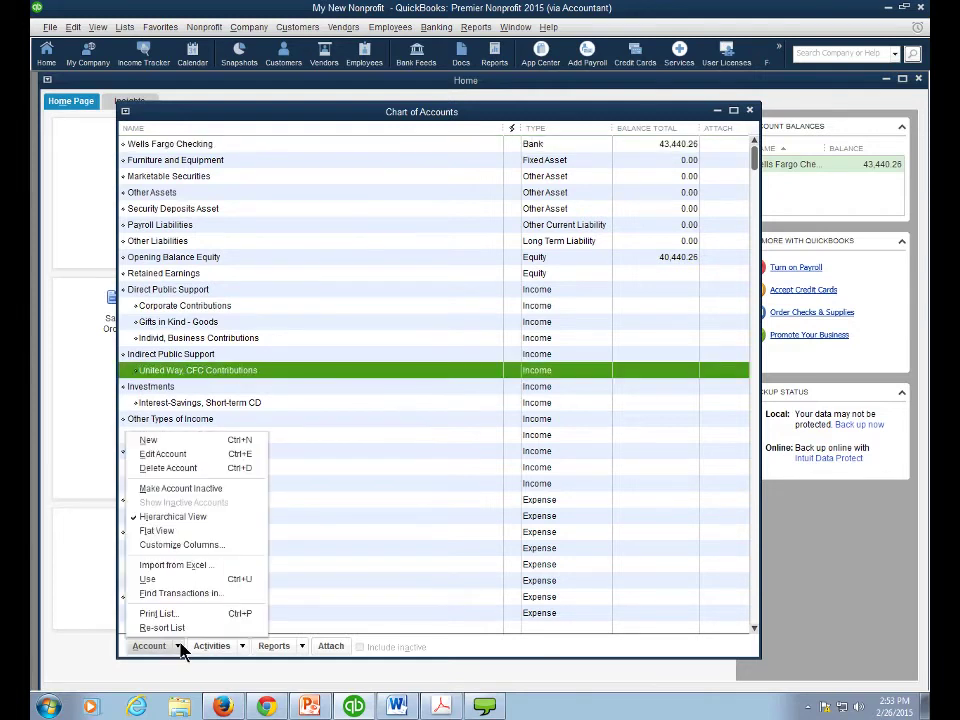
left_click(168, 470)
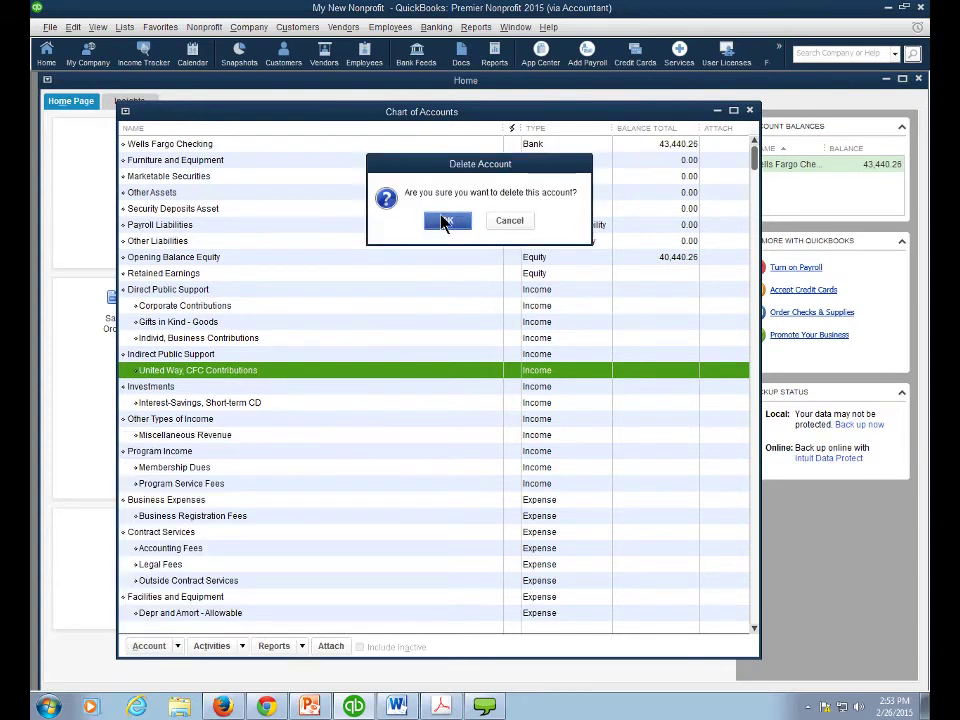
left_click(444, 221)
left_click(243, 356)
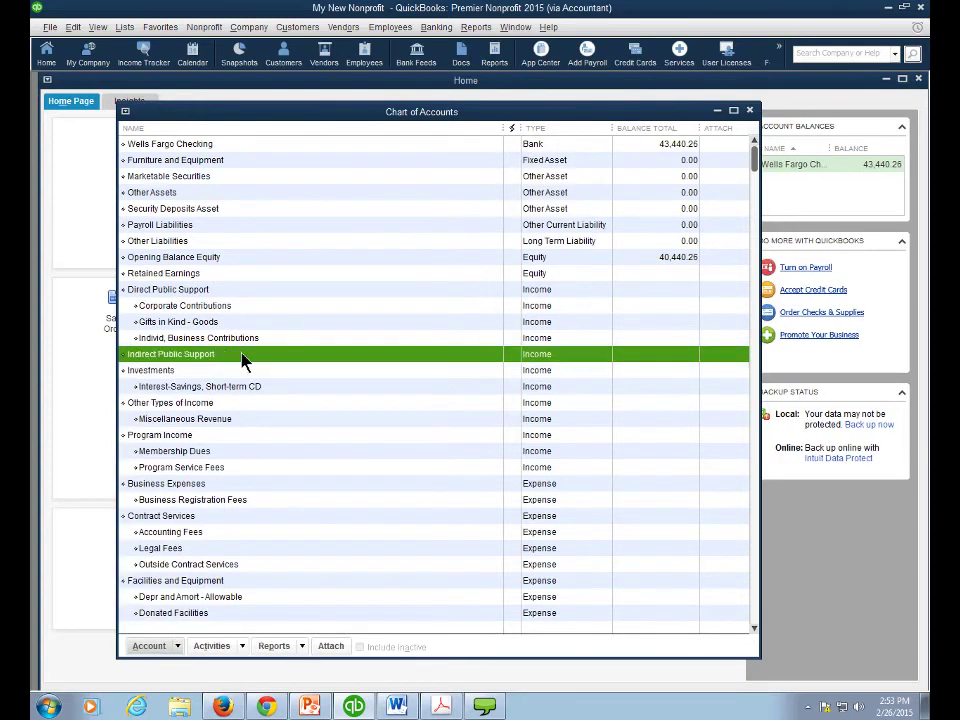
left_click(178, 645)
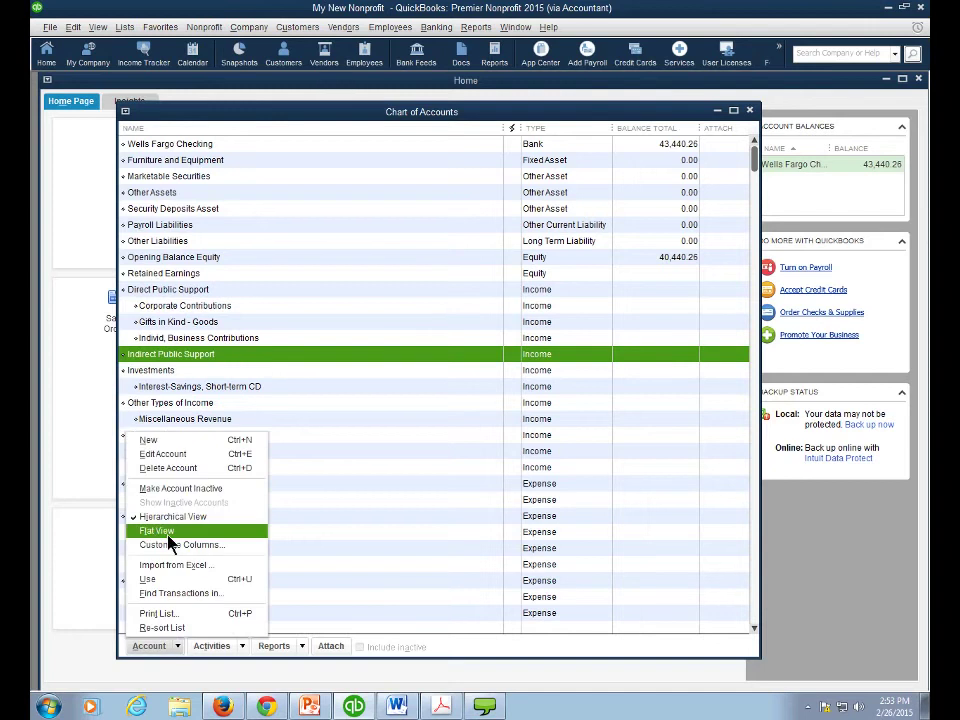
left_click(168, 468)
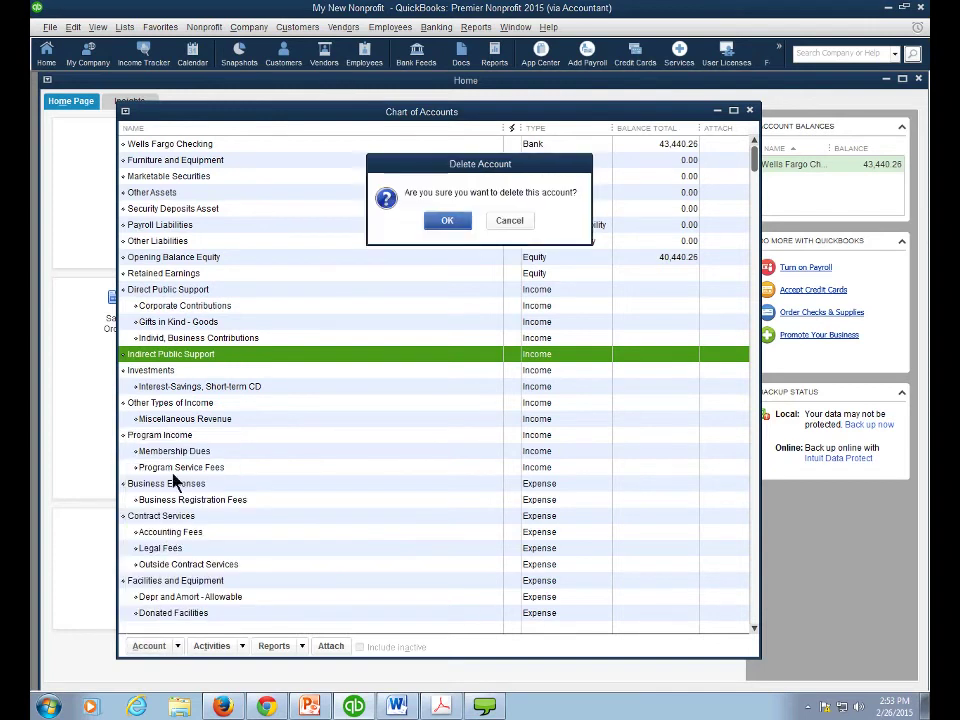
left_click(444, 221)
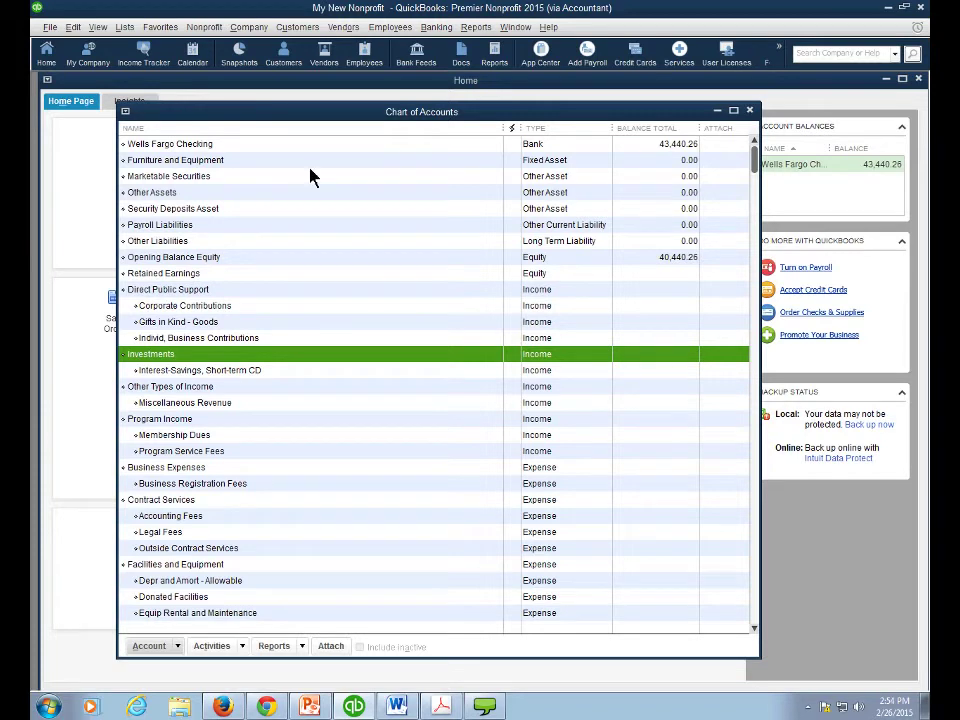
Open the recent 2015 Non-Profit sample file (Synergy Now) and dismiss the sample-file notice
left_click(50, 28)
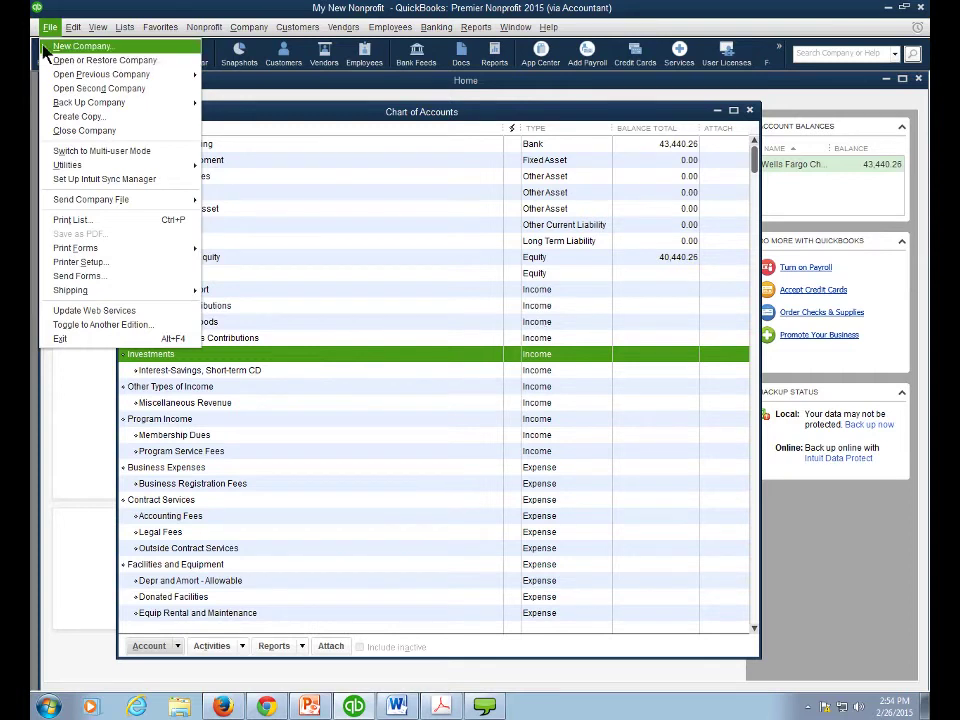
mouse_move(63, 75)
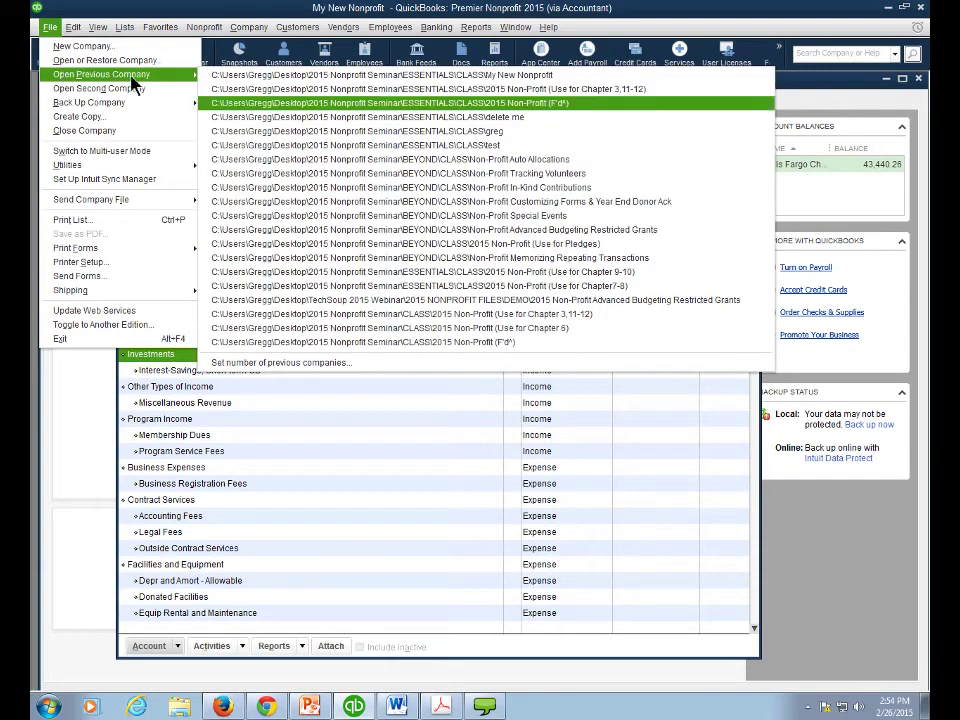
left_click(230, 103)
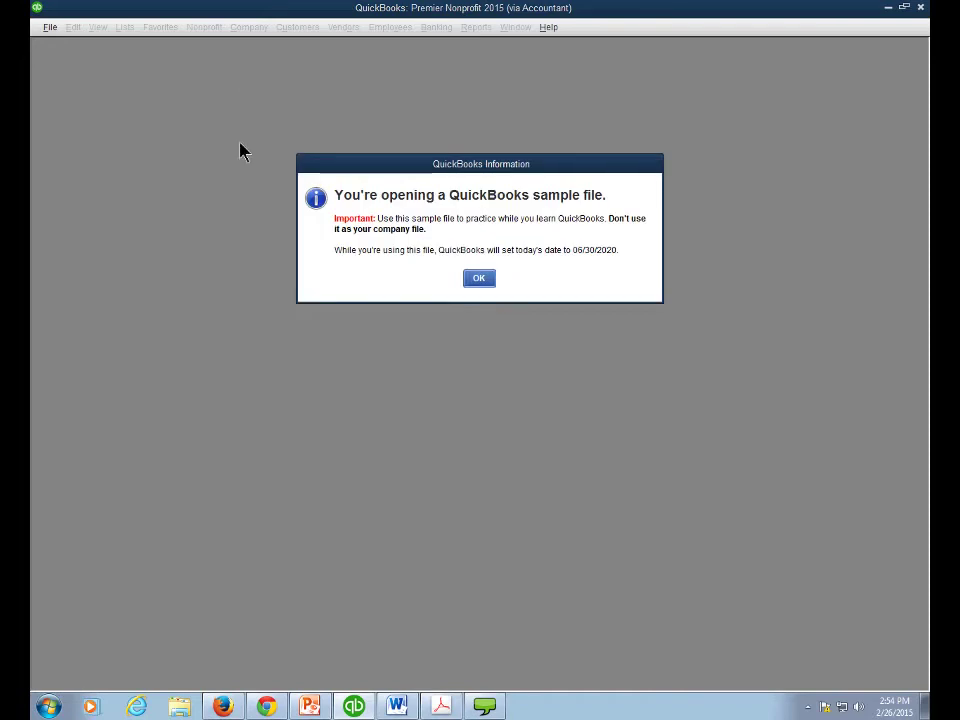
left_click(479, 280)
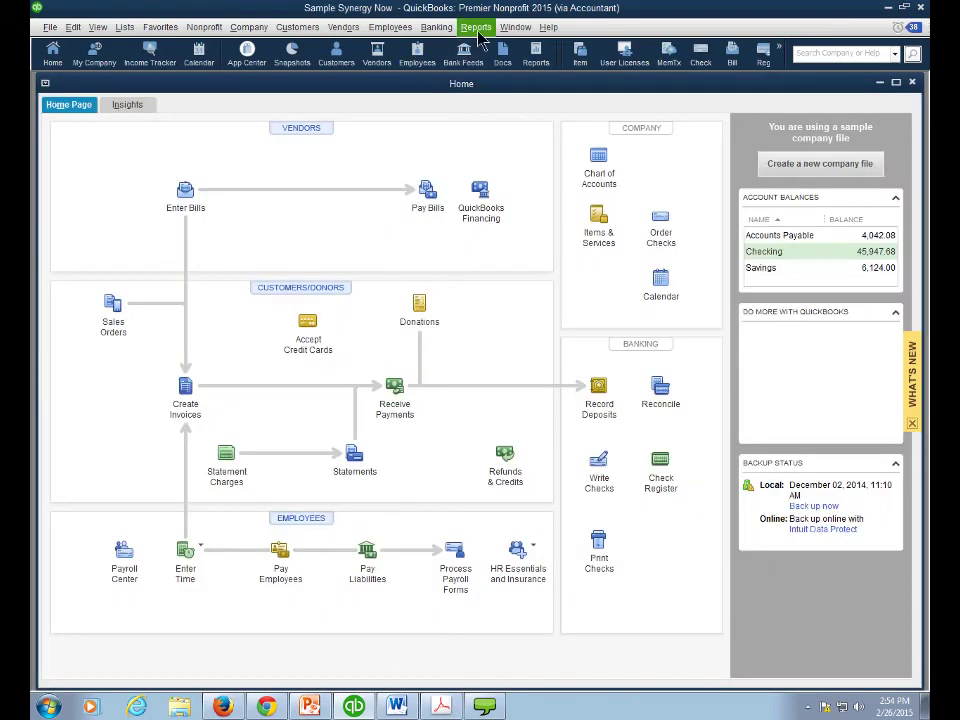
Open the standard Profit & Loss report with dates set to All
left_click(478, 30)
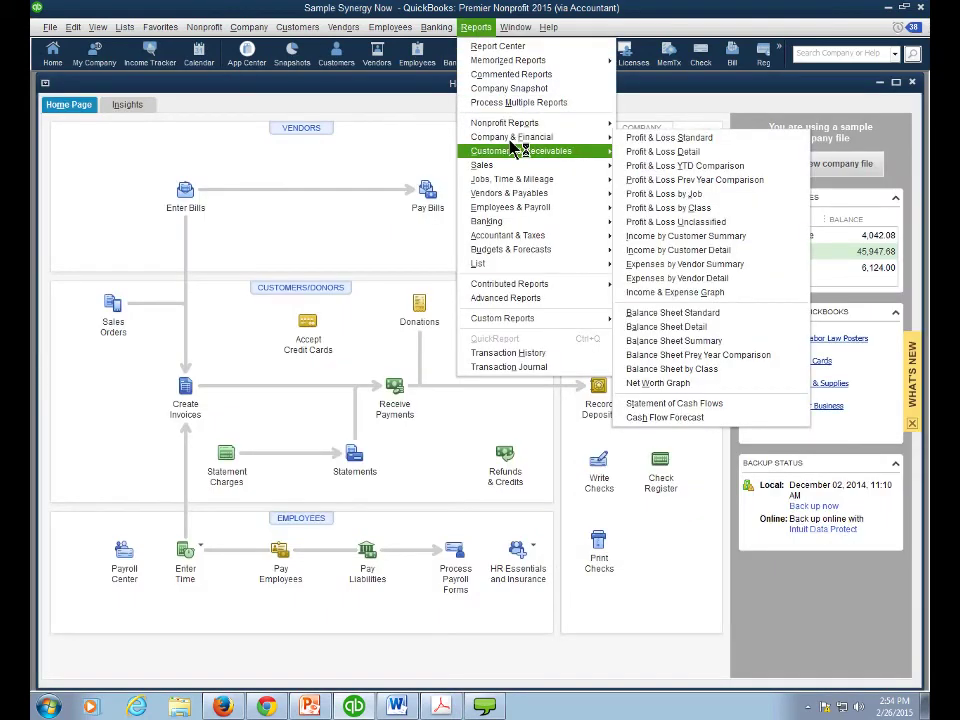
left_click(638, 138)
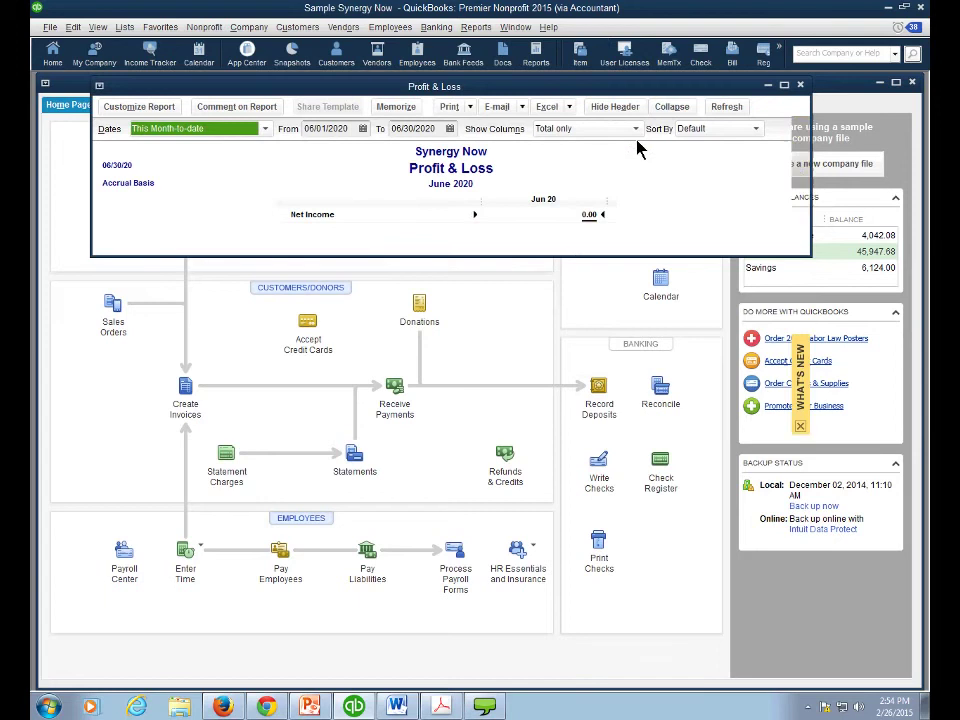
key("a")
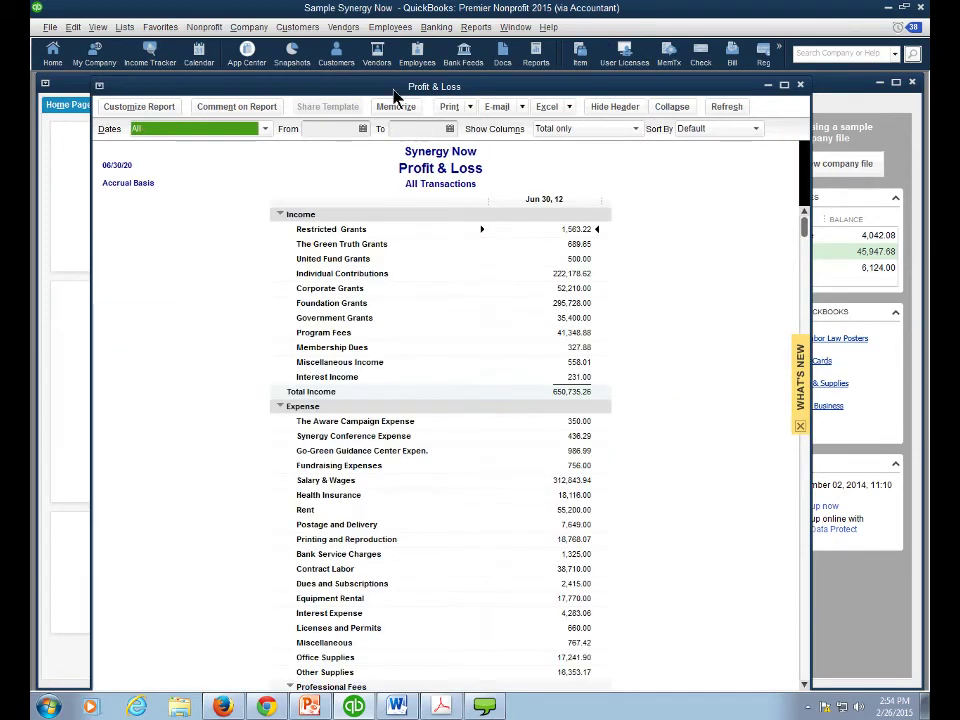
left_click_drag(394, 88, 395, 81)
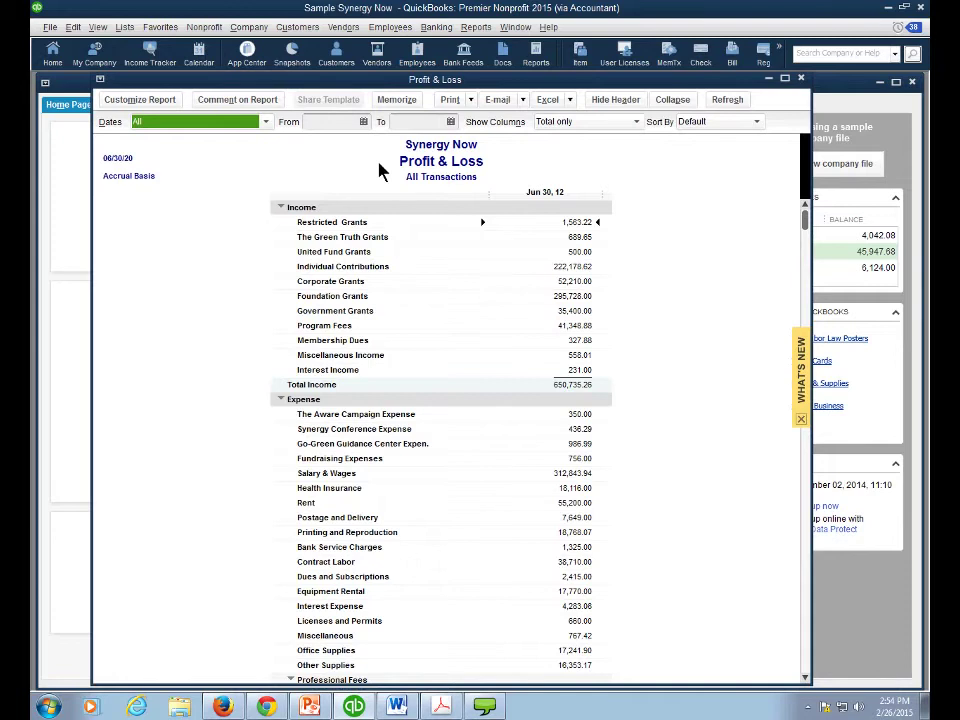
Replace the report header's company name Synergy Now with WRONG WAY
left_click(135, 100)
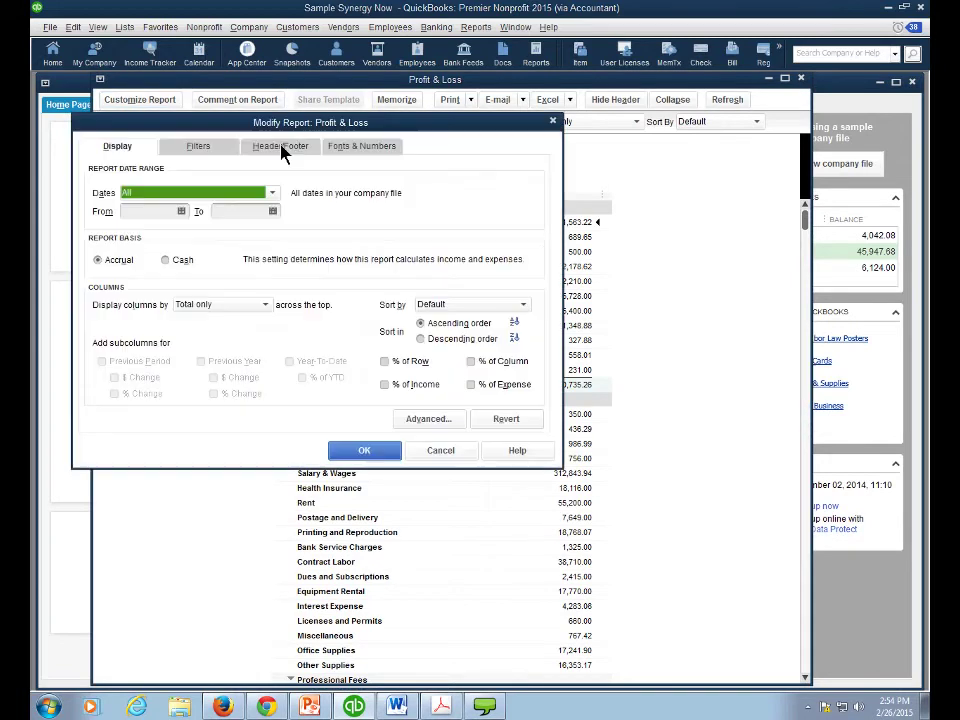
left_click(282, 147)
double_click(261, 189)
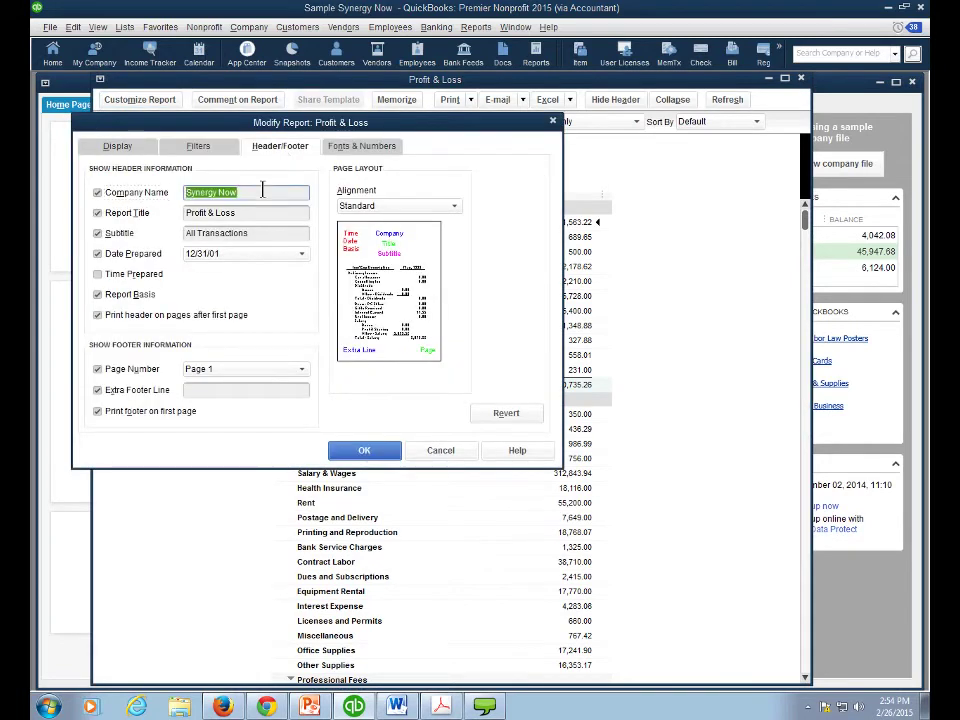
type("WRON")
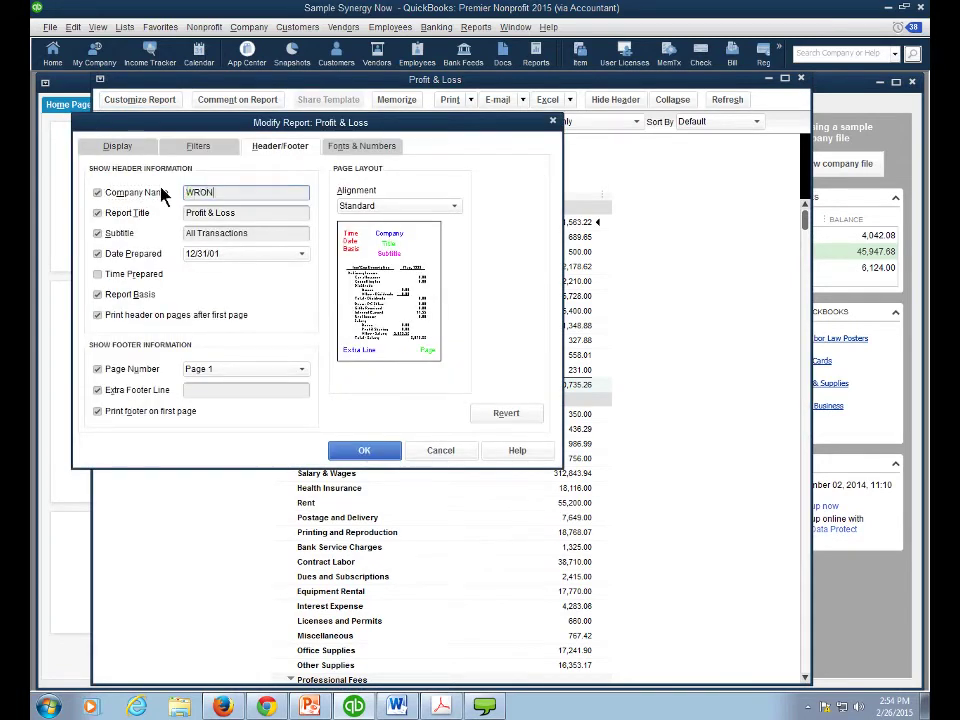
type("G WAY")
key("Return")
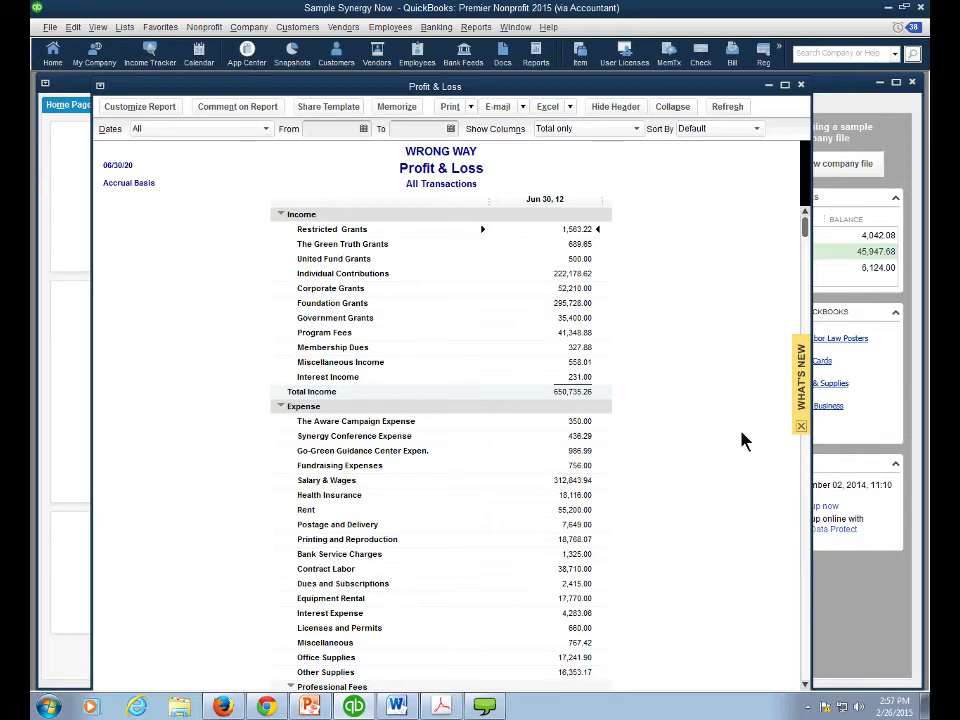
left_click_drag(806, 231, 800, 316)
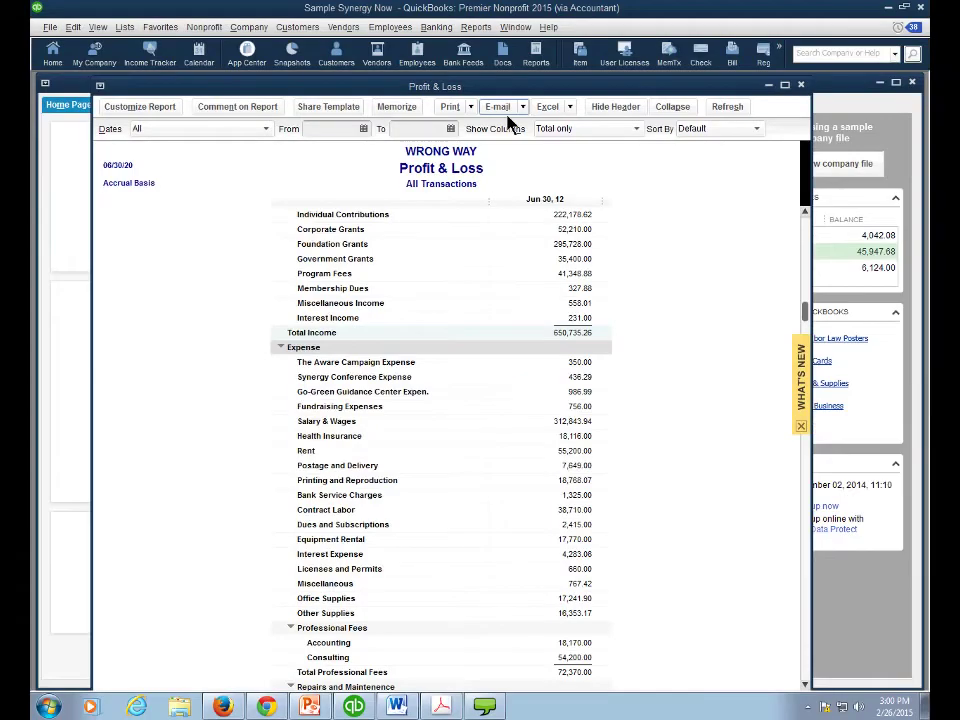
mouse_move(490, 88)
left_mouse_down()
mouse_move(493, 113)
mouse_move(494, 92)
left_mouse_up()
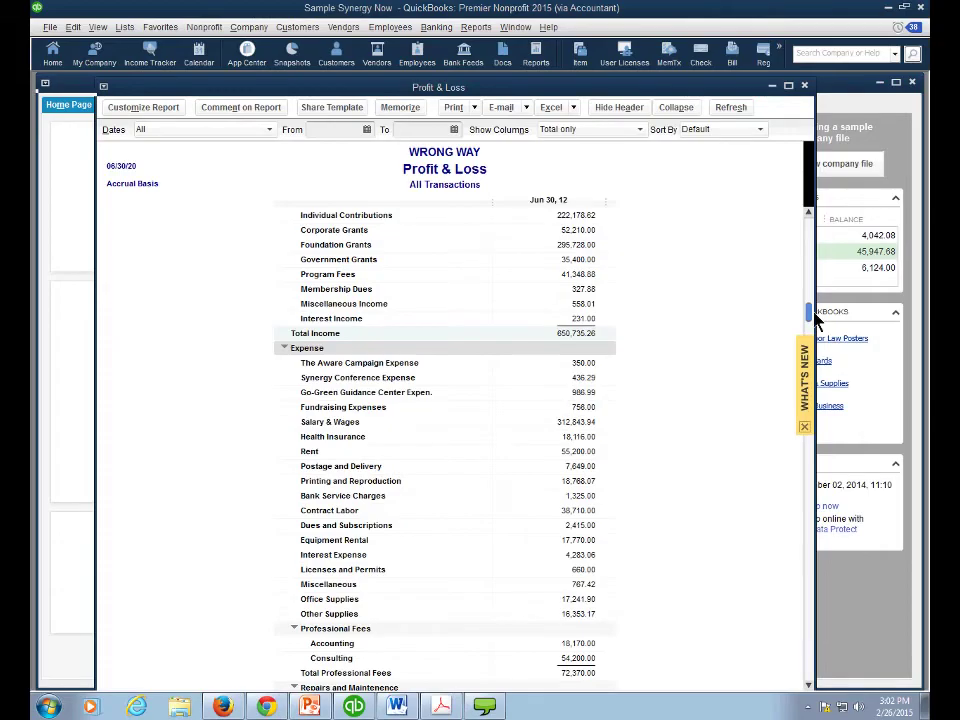
scroll(813, 318, "down", 2)
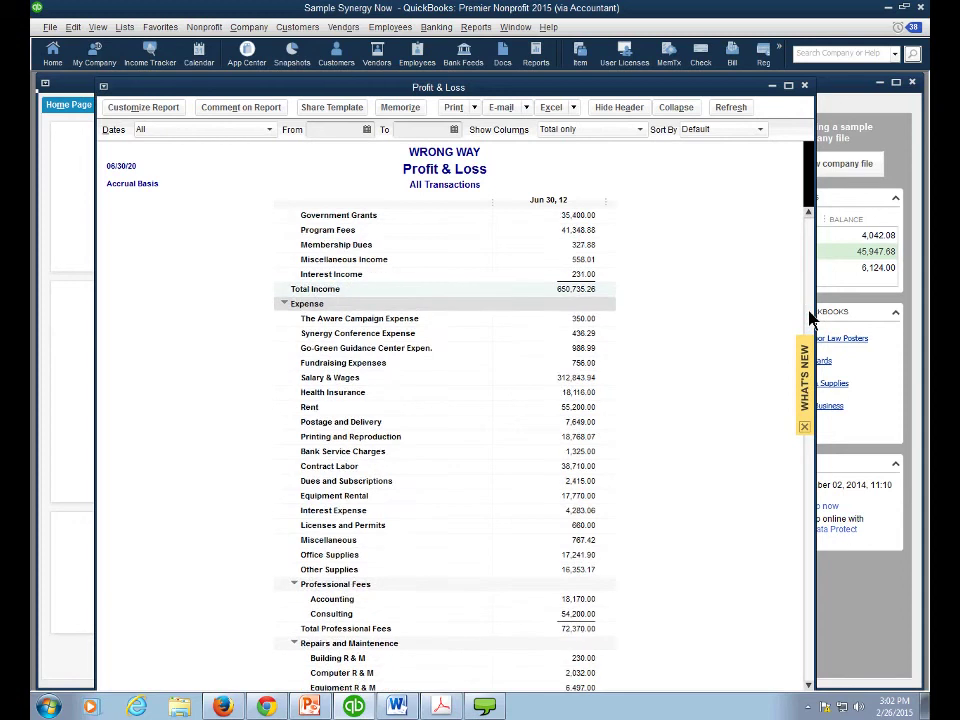
scroll(789, 574, "down", 3)
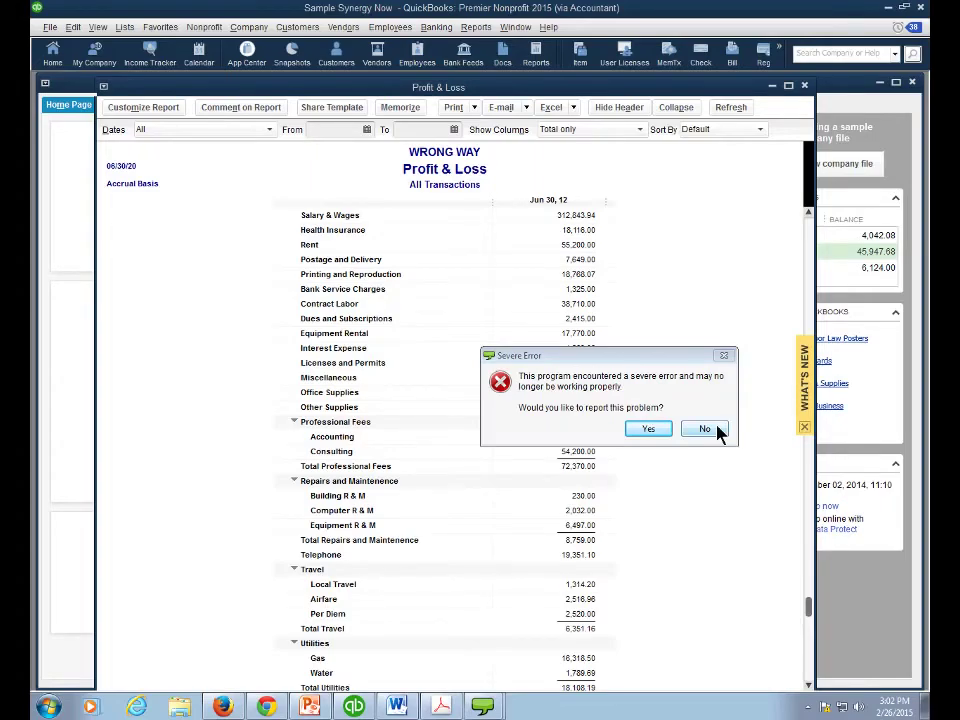
Answer No on the Severe Error dialog to close it without reporting
left_click(704, 429)
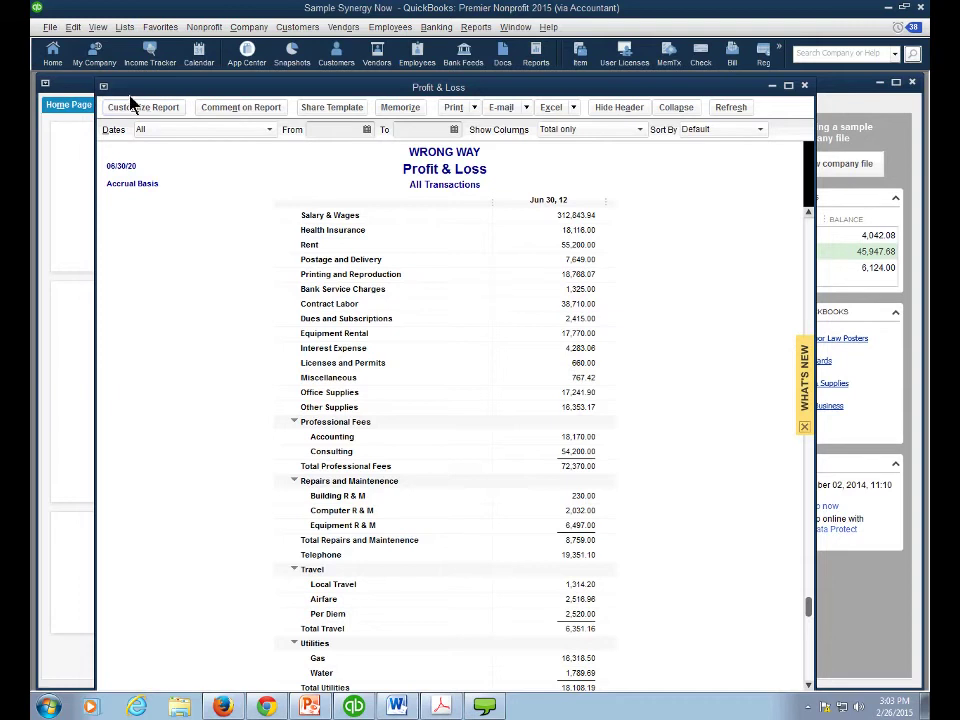
Bring up the Lists menu of company lists
left_click(124, 28)
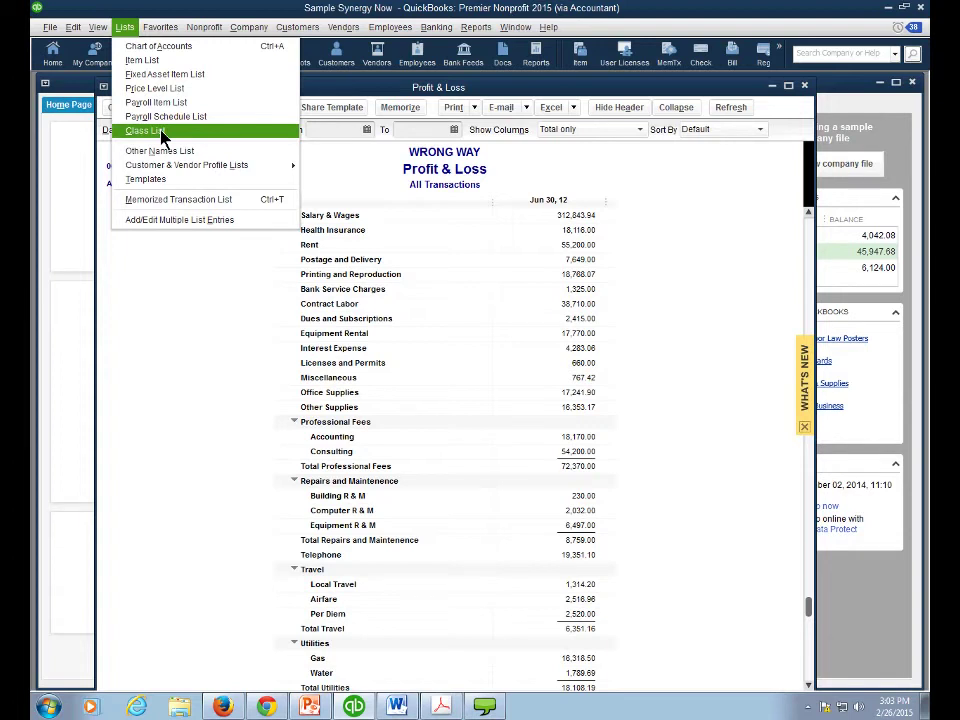
mouse_move(74, 30)
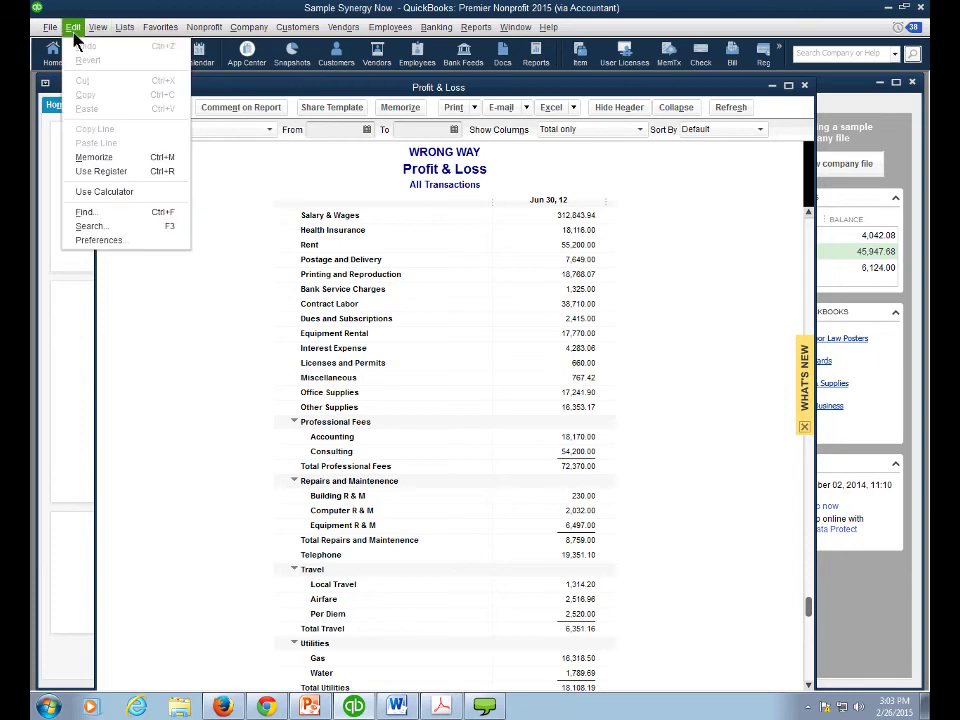
Verify Use class tracking is on in Accounting company preferences, then accept them
left_click(84, 241)
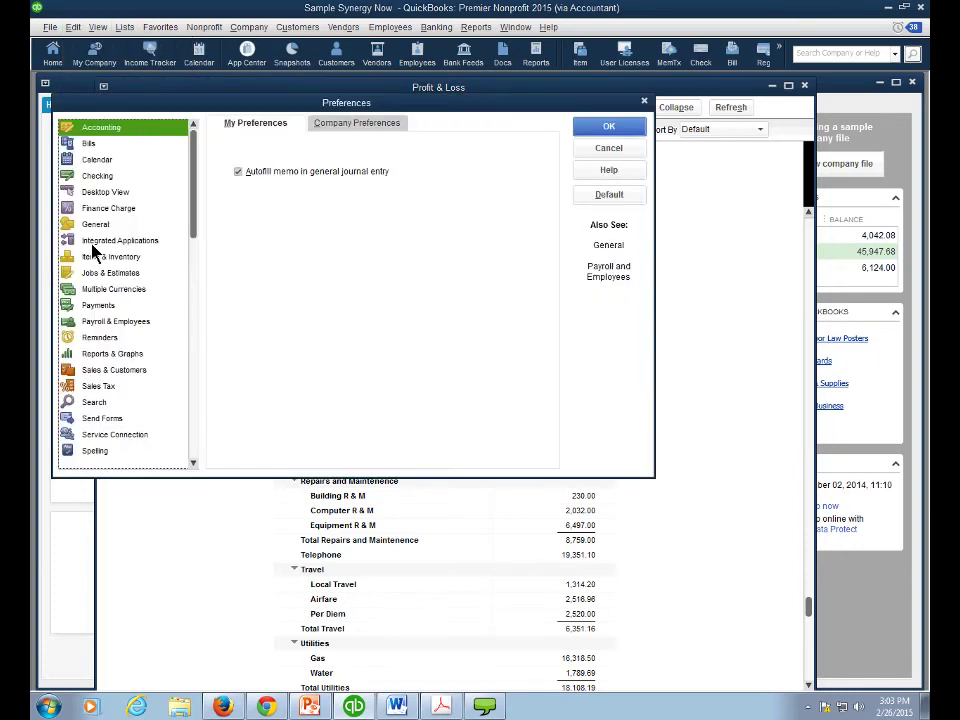
left_click(338, 128)
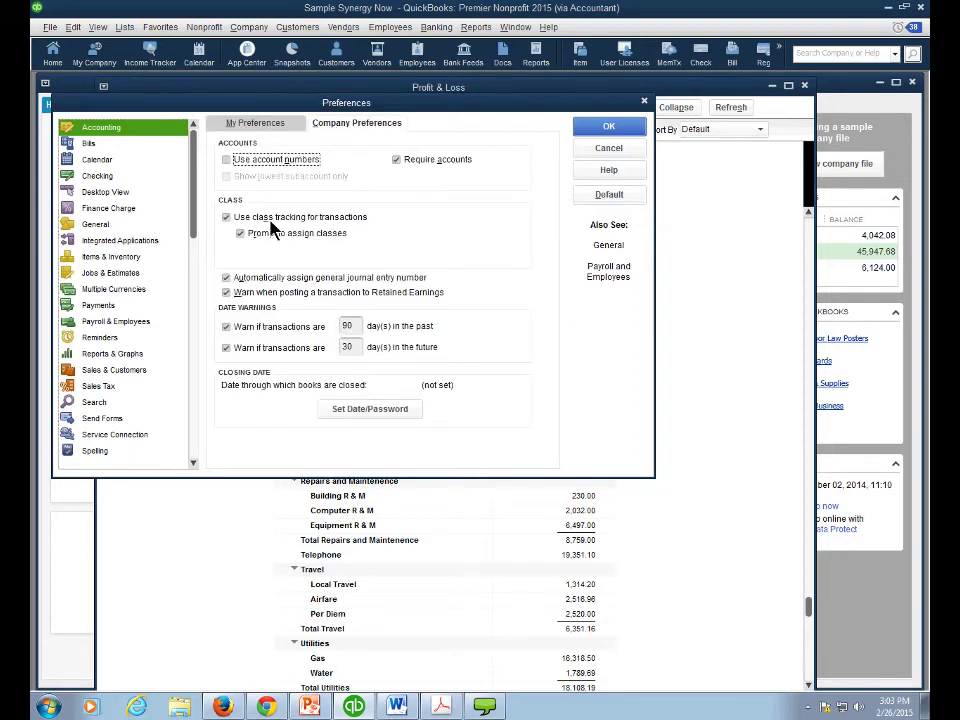
left_click(605, 128)
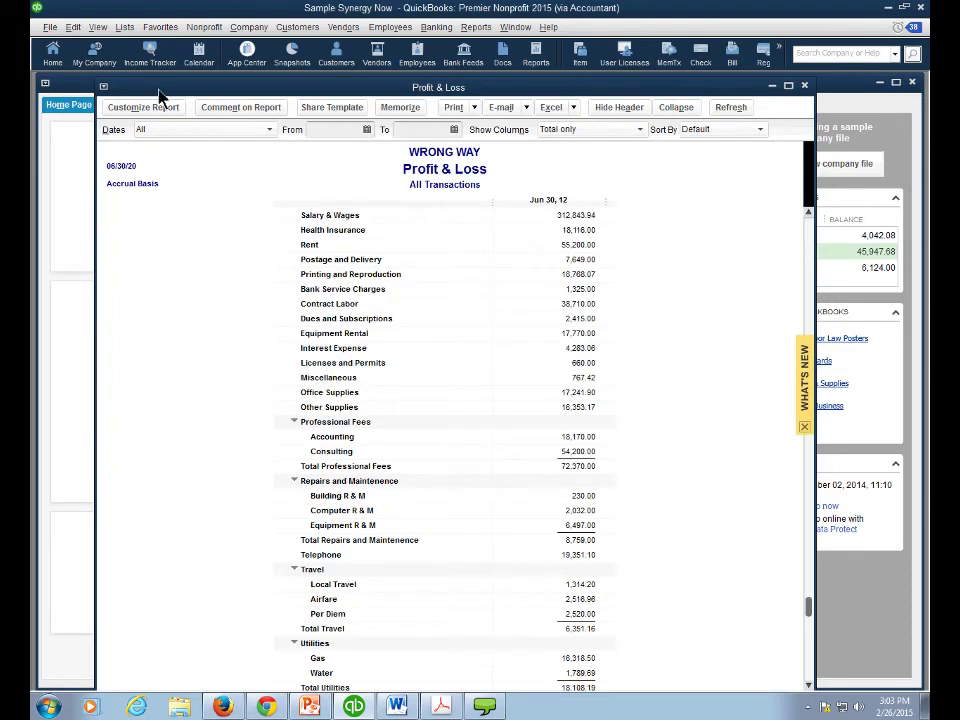
Open the Class List of five classes and bring up the Class button's actions
left_click(124, 27)
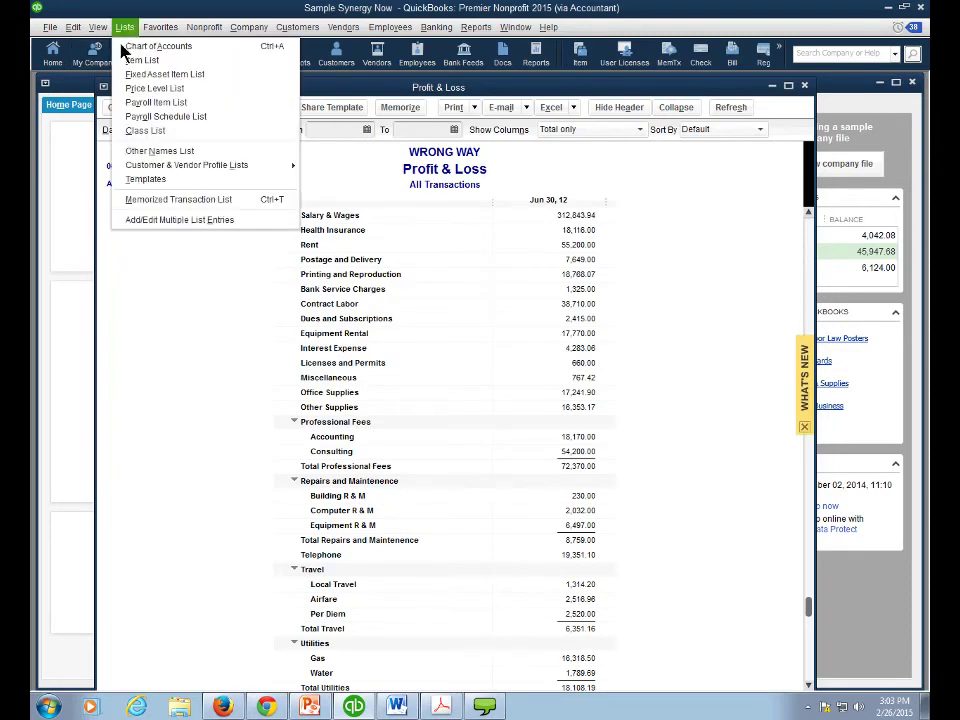
key("Down")
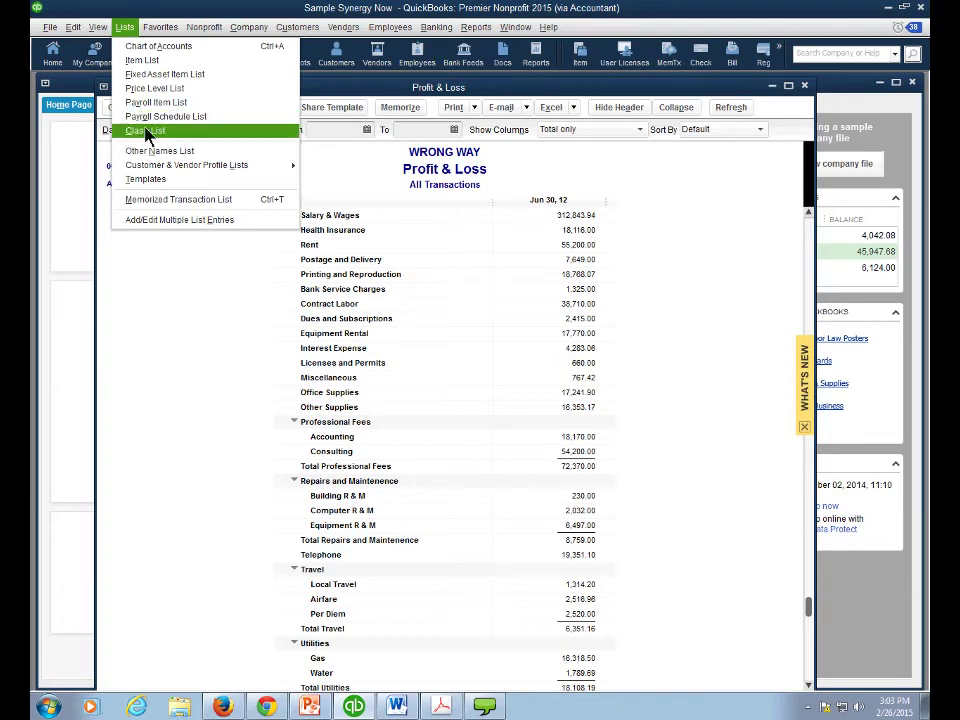
left_click(150, 132)
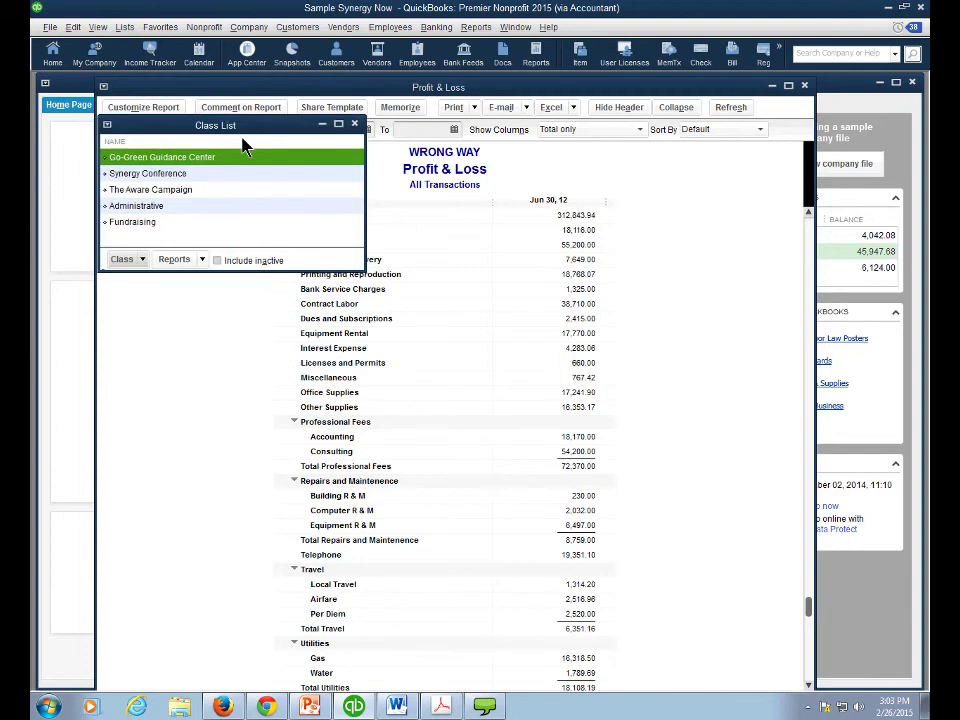
left_click(193, 172)
left_click(196, 186)
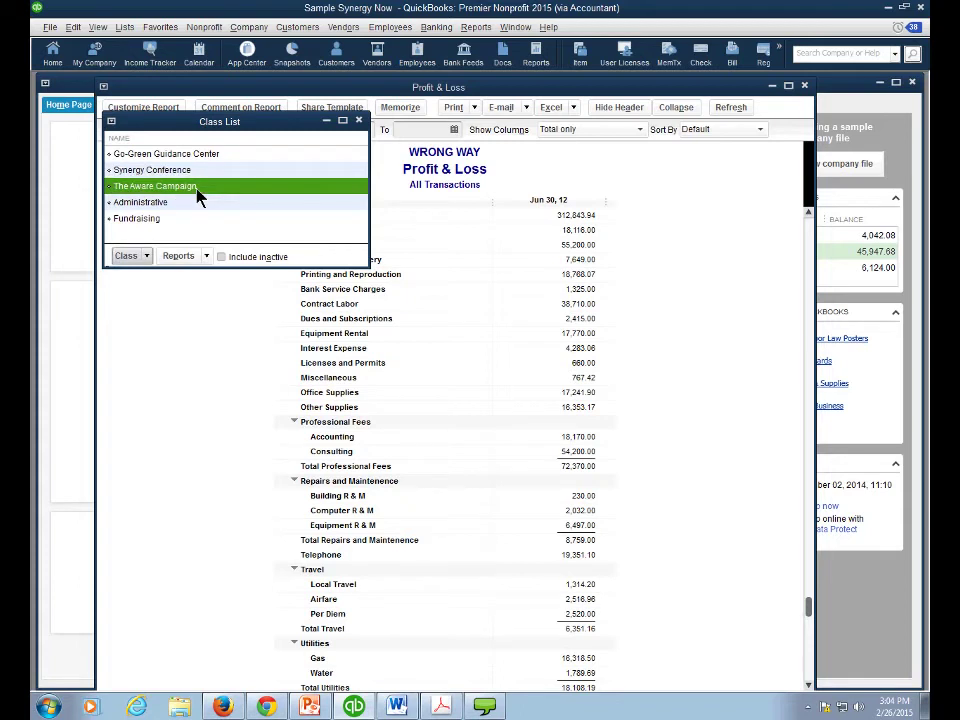
left_click(140, 257)
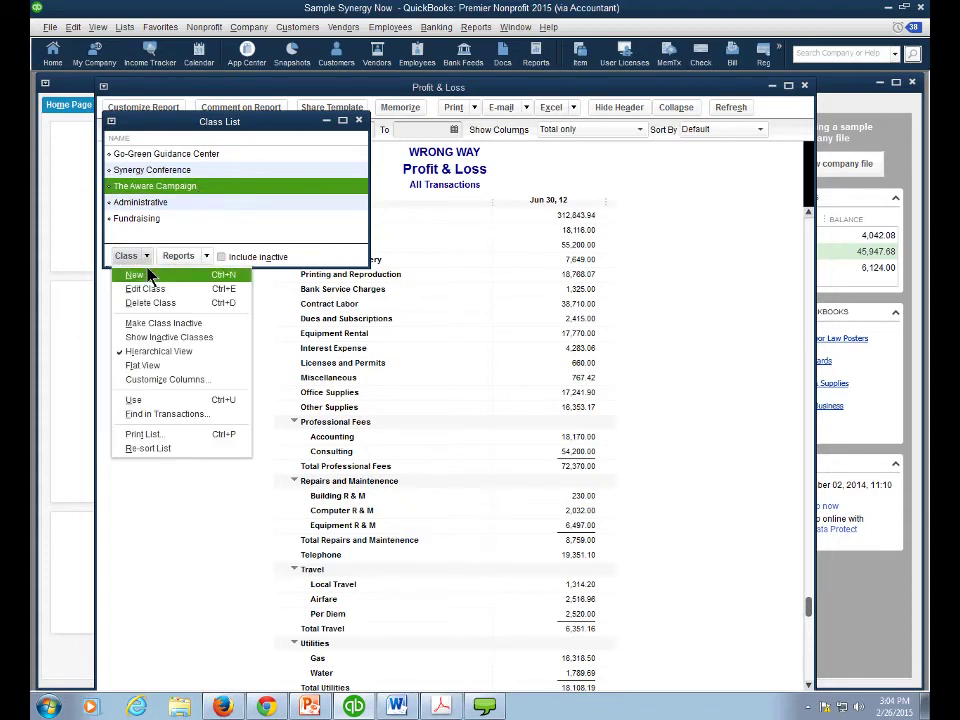
Create a new class named New Program
left_click(145, 274)
type("New Pr")
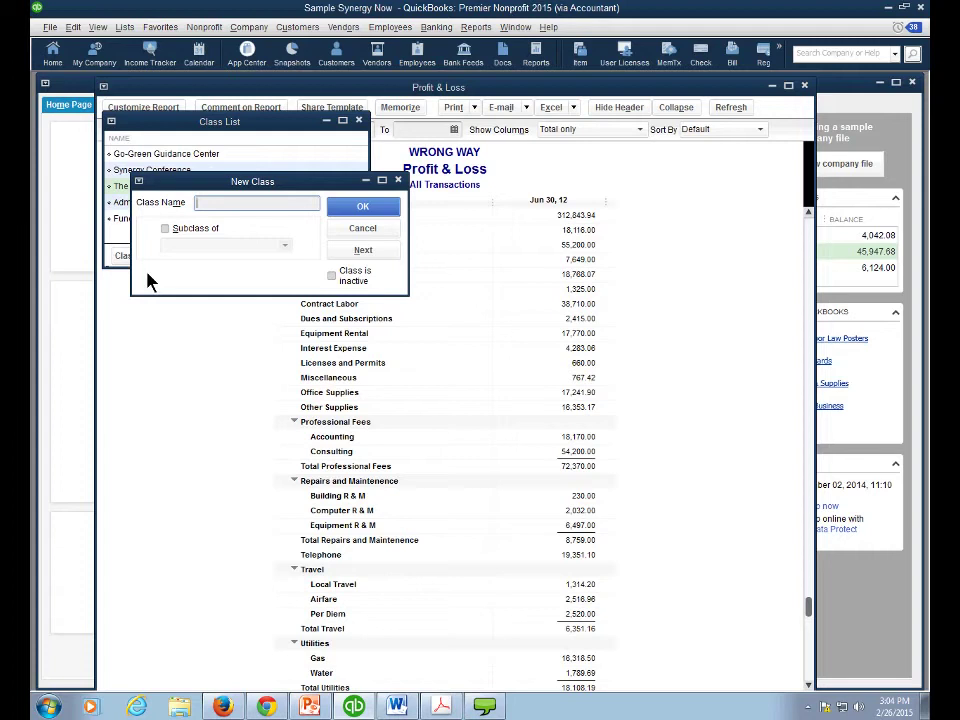
type("ogram")
left_click(346, 210)
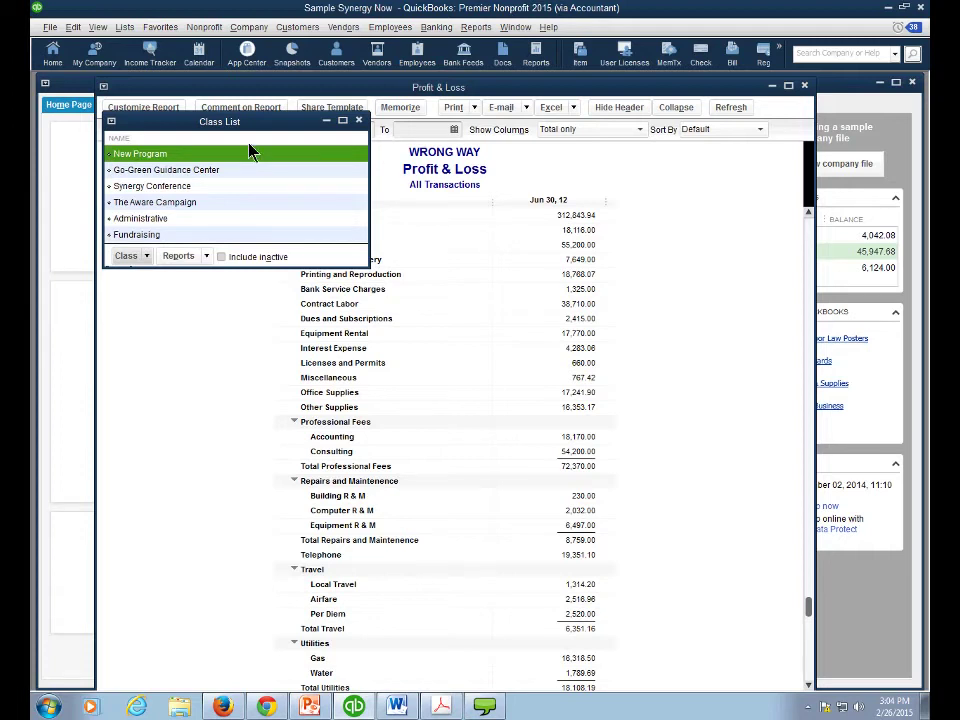
Browse the Administrative, Fundraising and Aware Campaign classes, then return to the Profit & Loss report
left_click(196, 219)
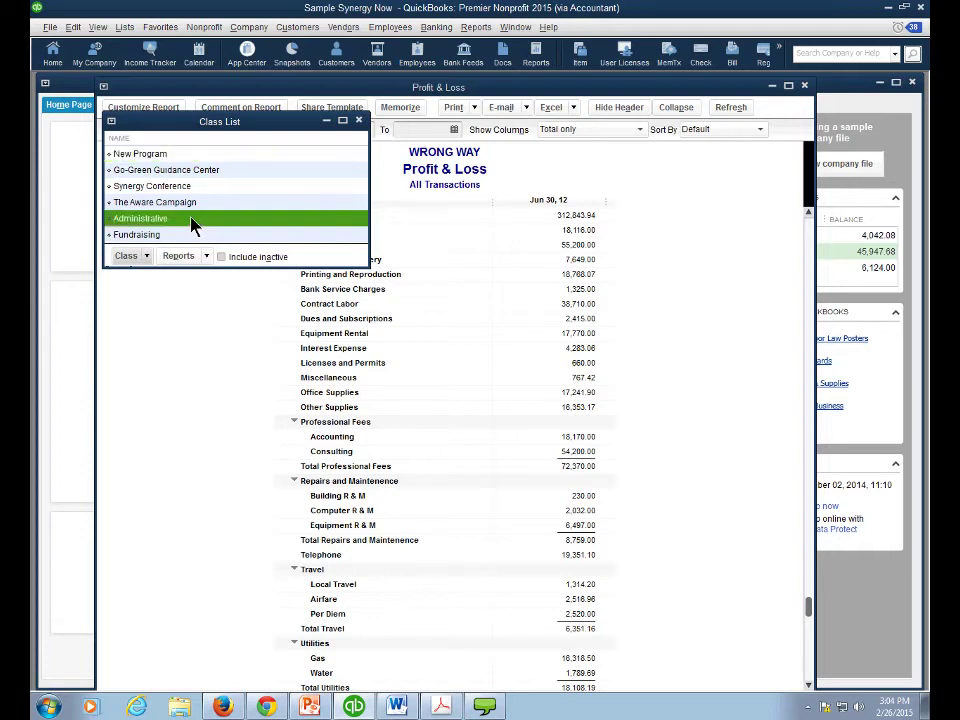
left_click(185, 235)
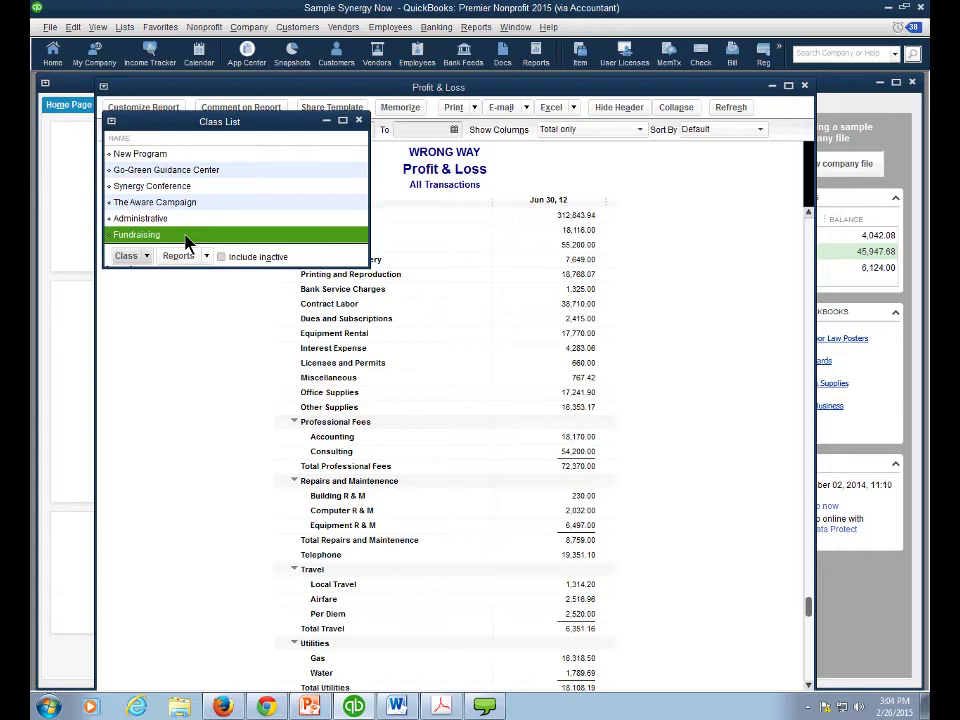
left_click(184, 220)
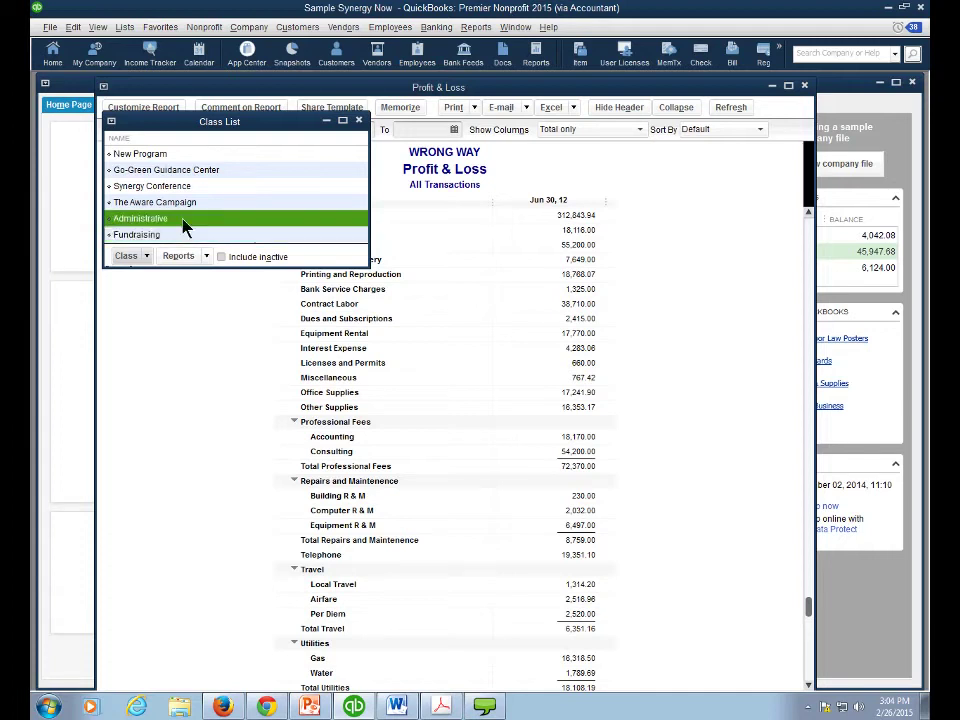
left_click(194, 205)
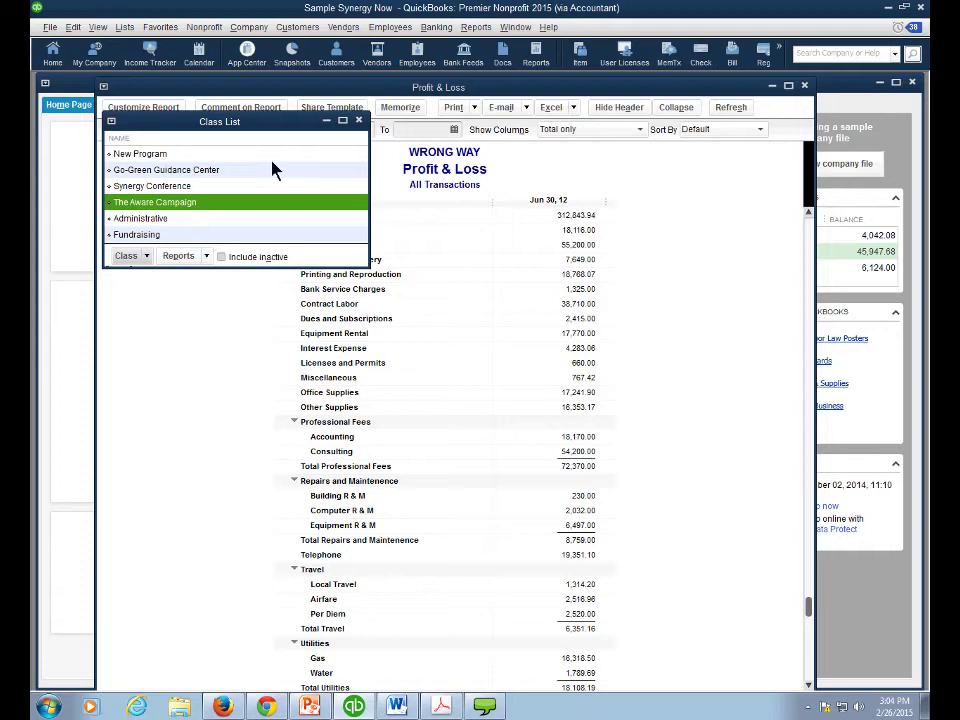
left_click(271, 97)
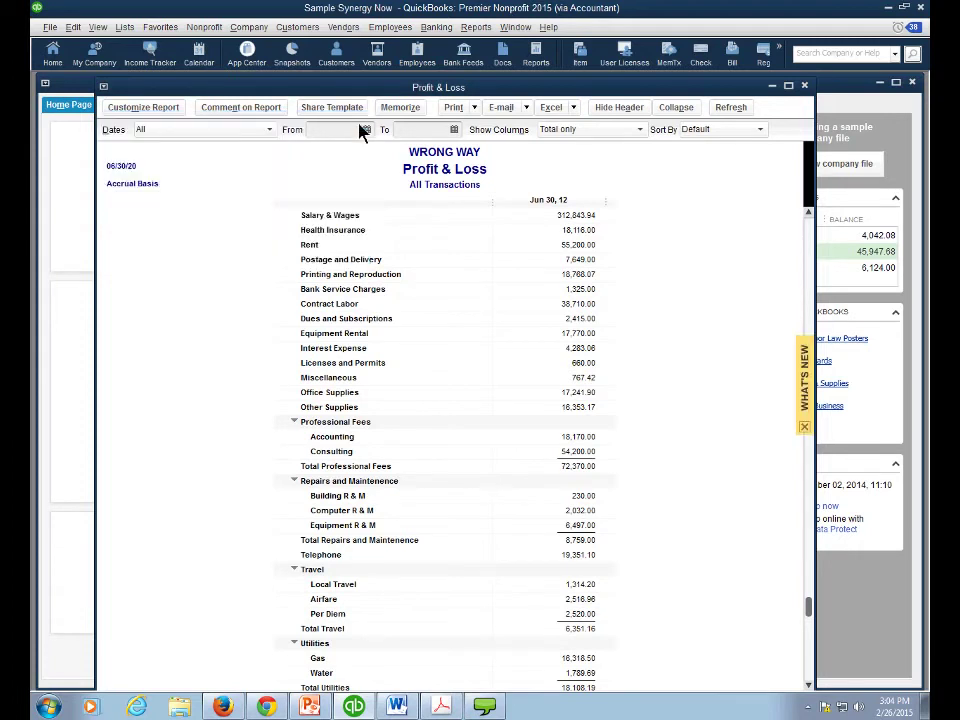
Start a new check with a Postage and Delivery expense line classed Go-Green Guidance Center
left_click(436, 27)
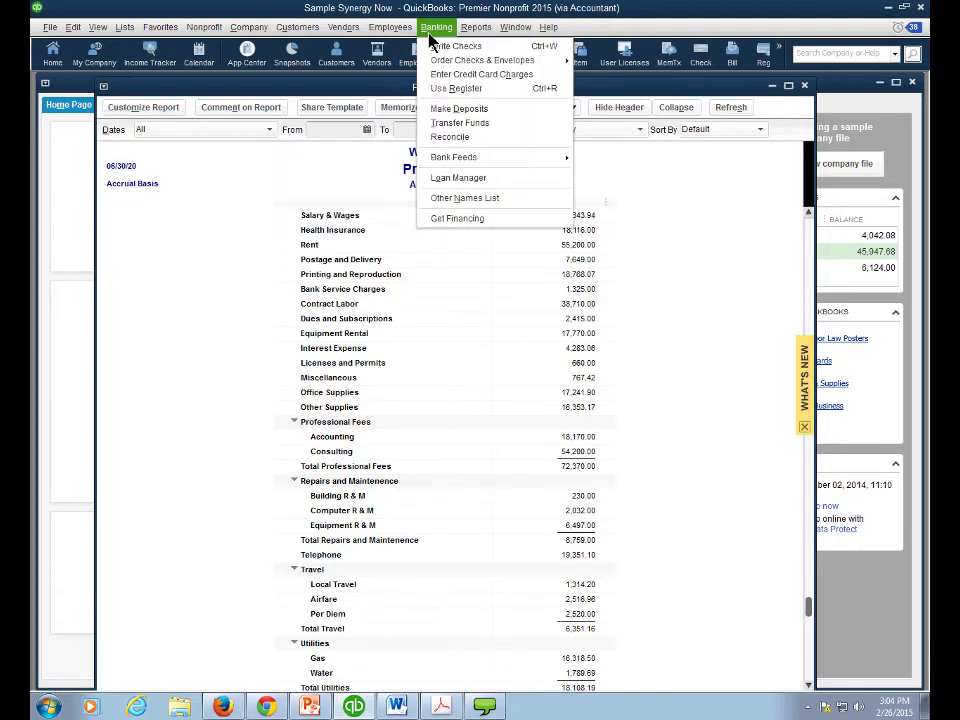
left_click(437, 46)
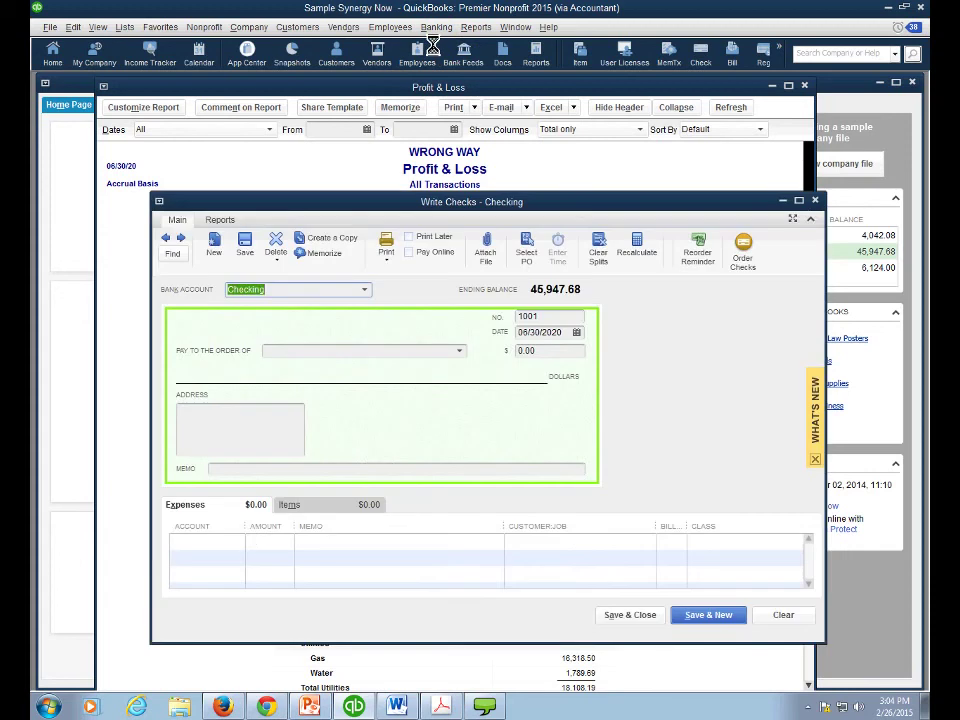
left_click(240, 543)
left_click(238, 545)
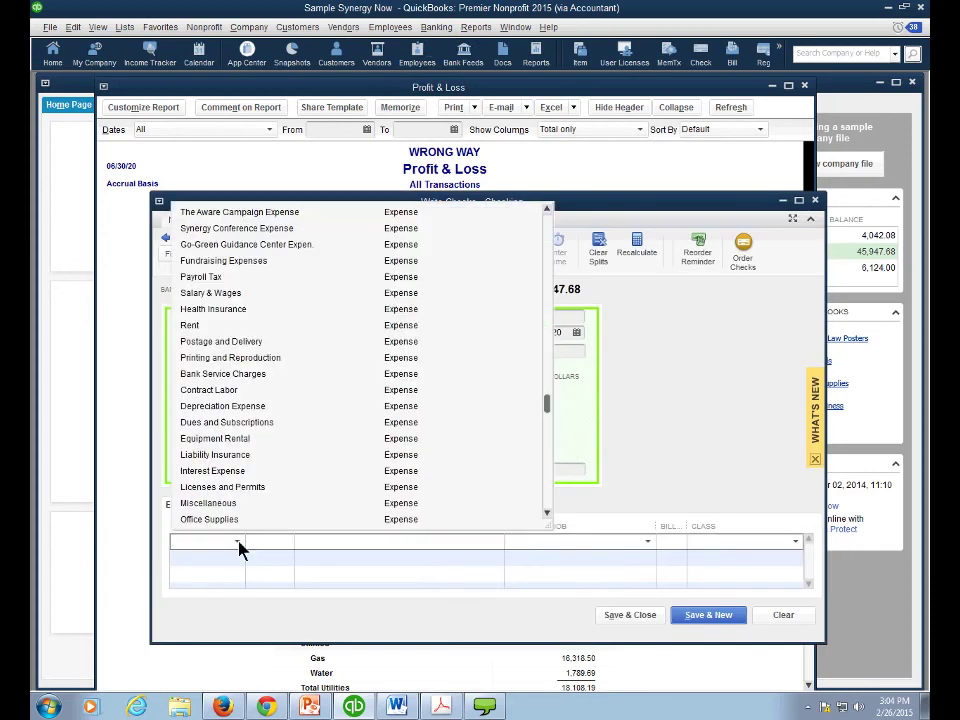
left_click(268, 341)
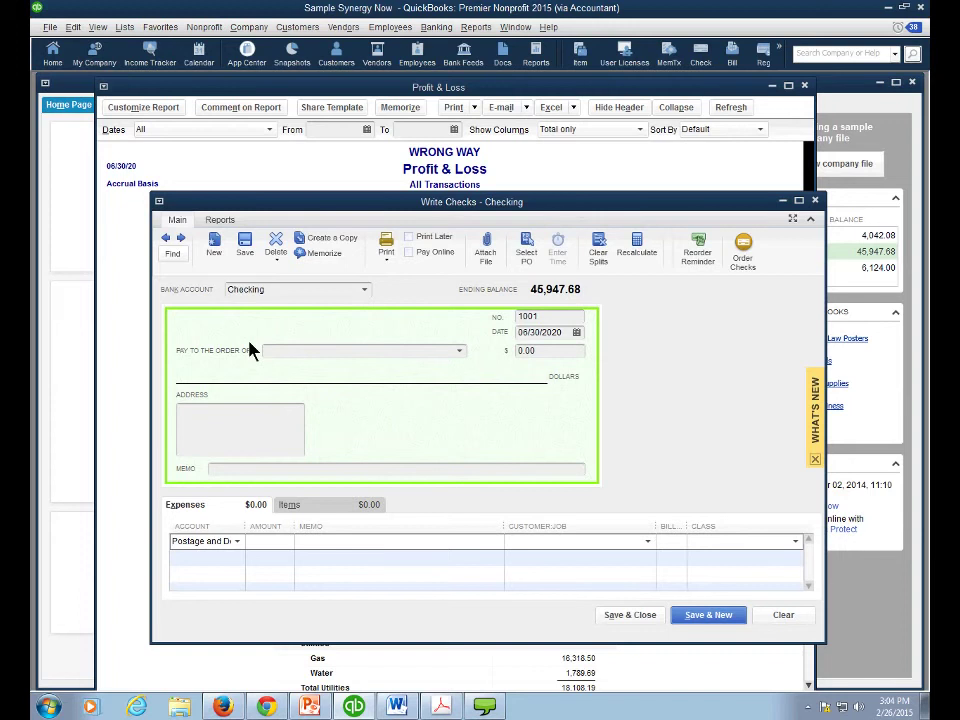
double_click(245, 526)
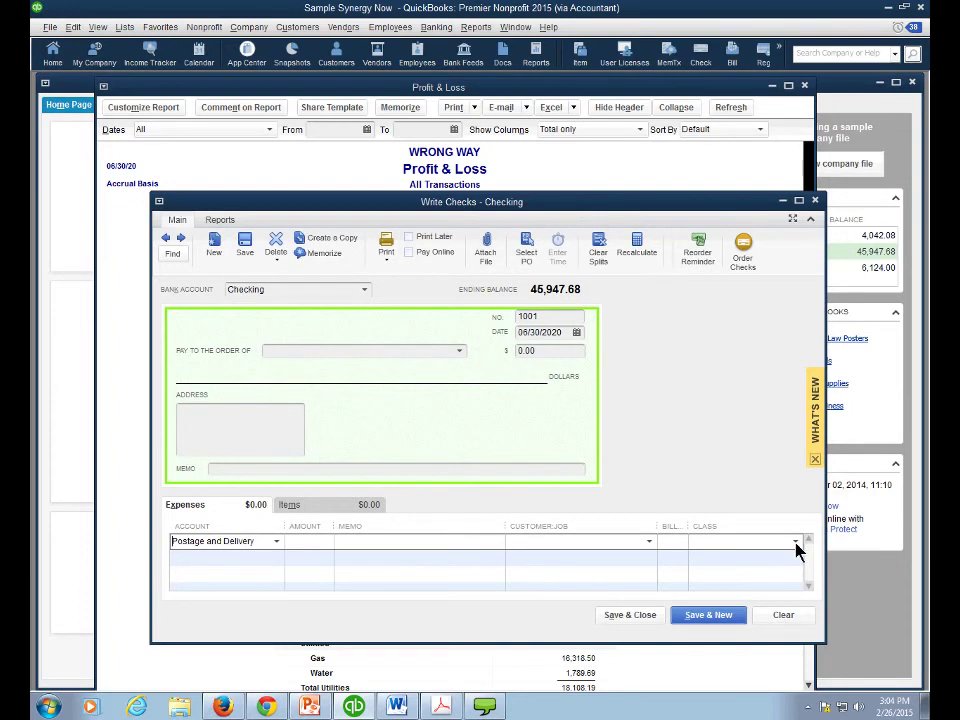
left_click(796, 544)
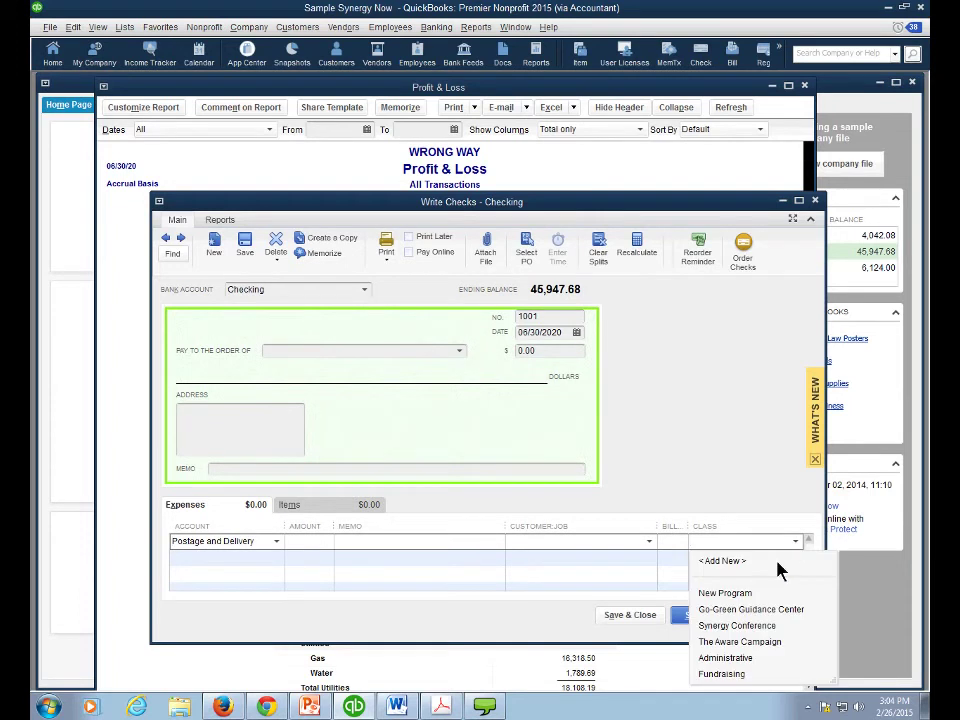
left_click(745, 609)
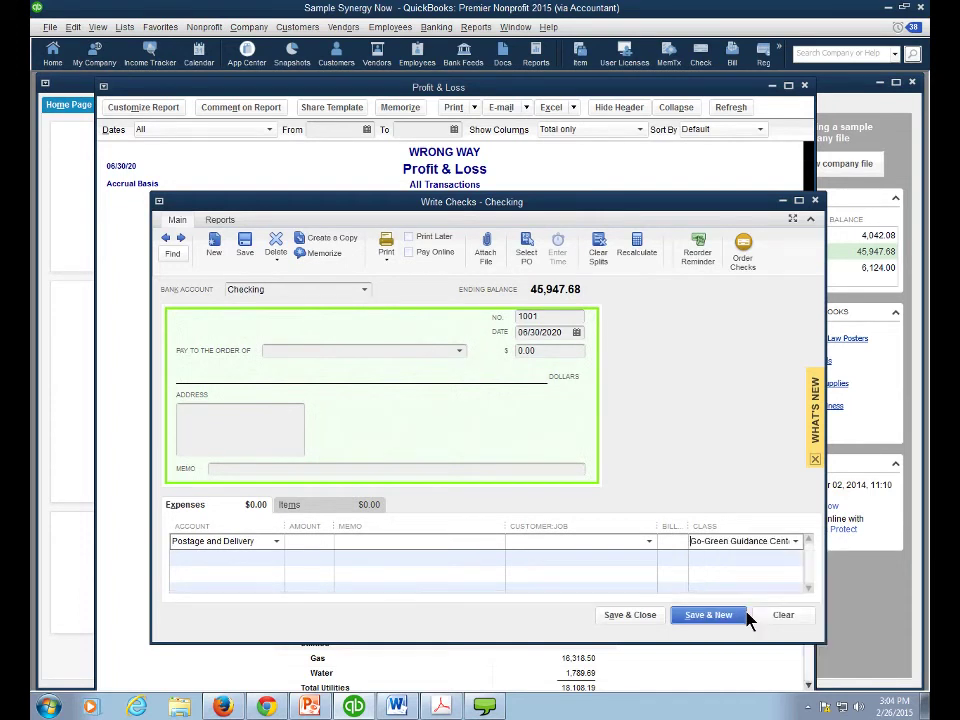
Add a second Postage and Delivery expense line classed Administrative
left_click(276, 557)
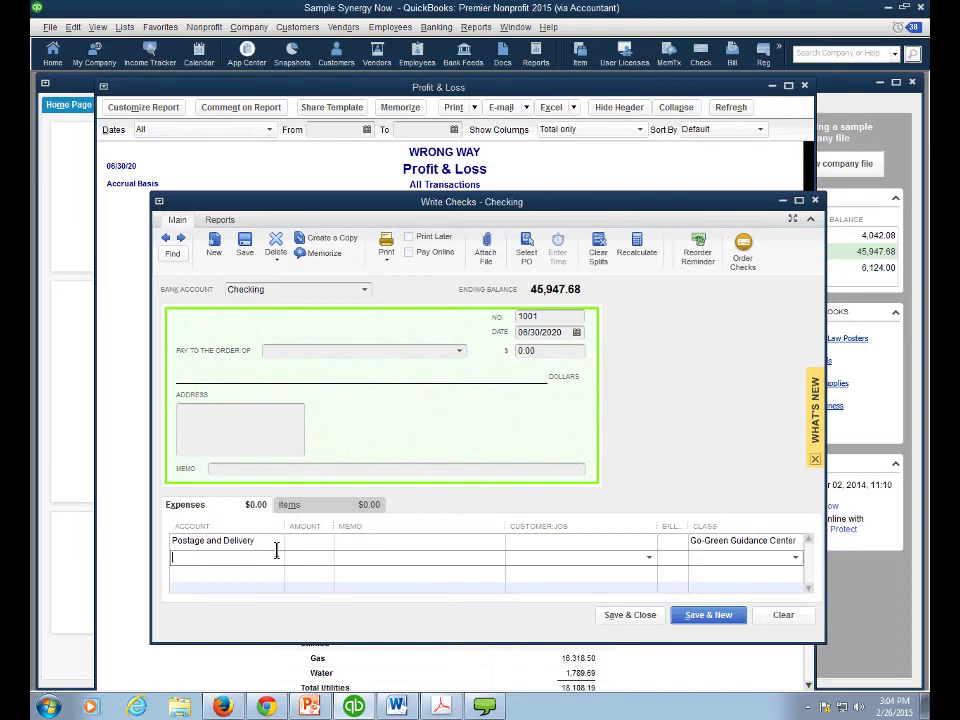
left_click(277, 558)
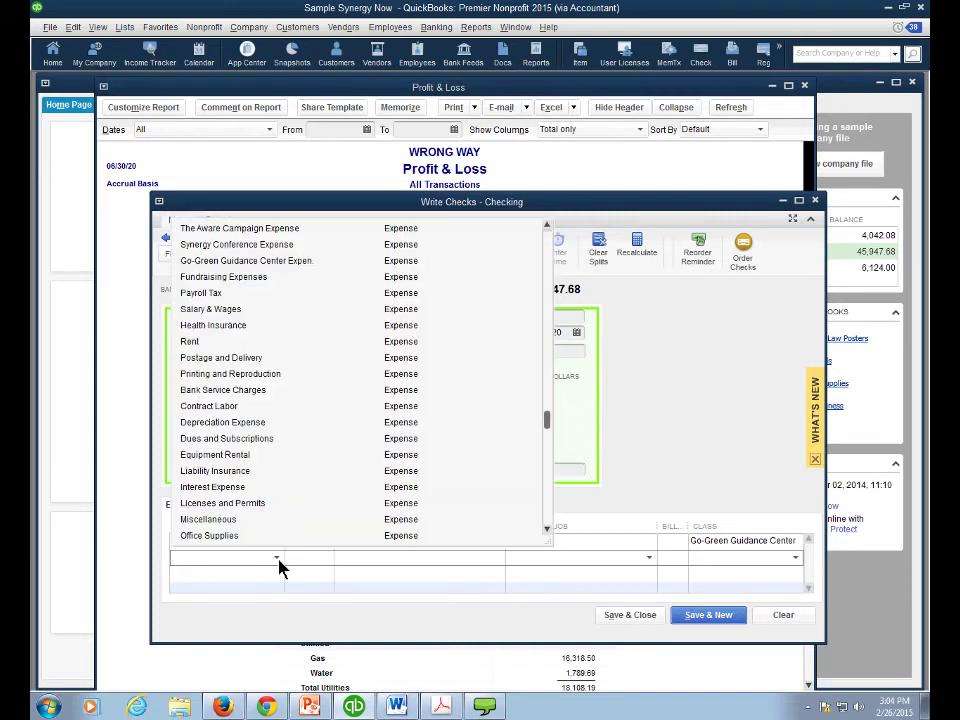
left_click(228, 358)
left_click(796, 557)
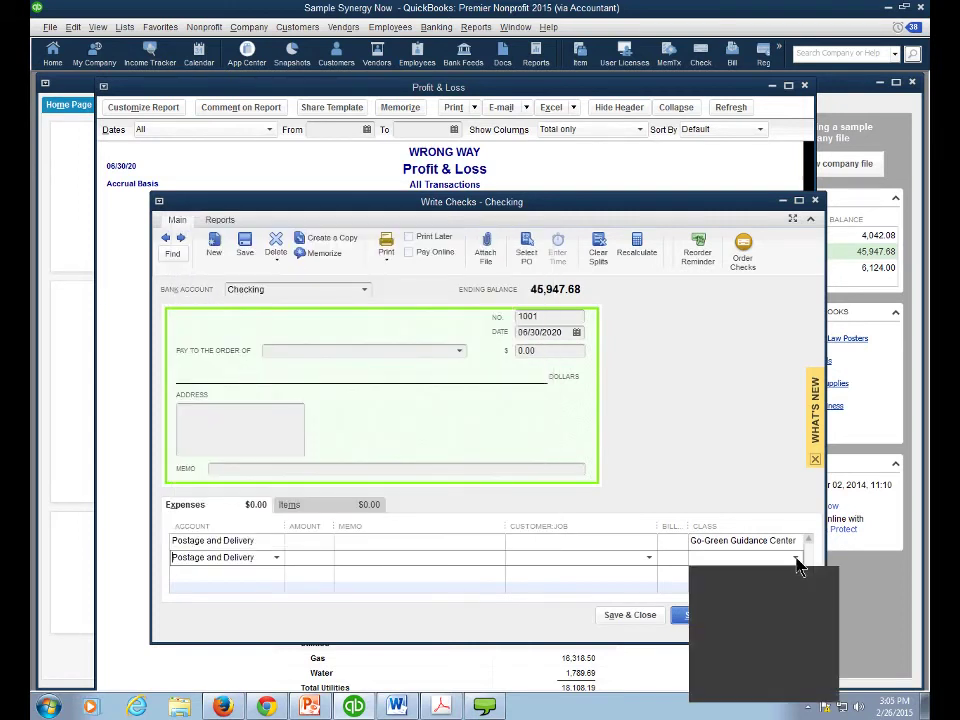
left_click(740, 674)
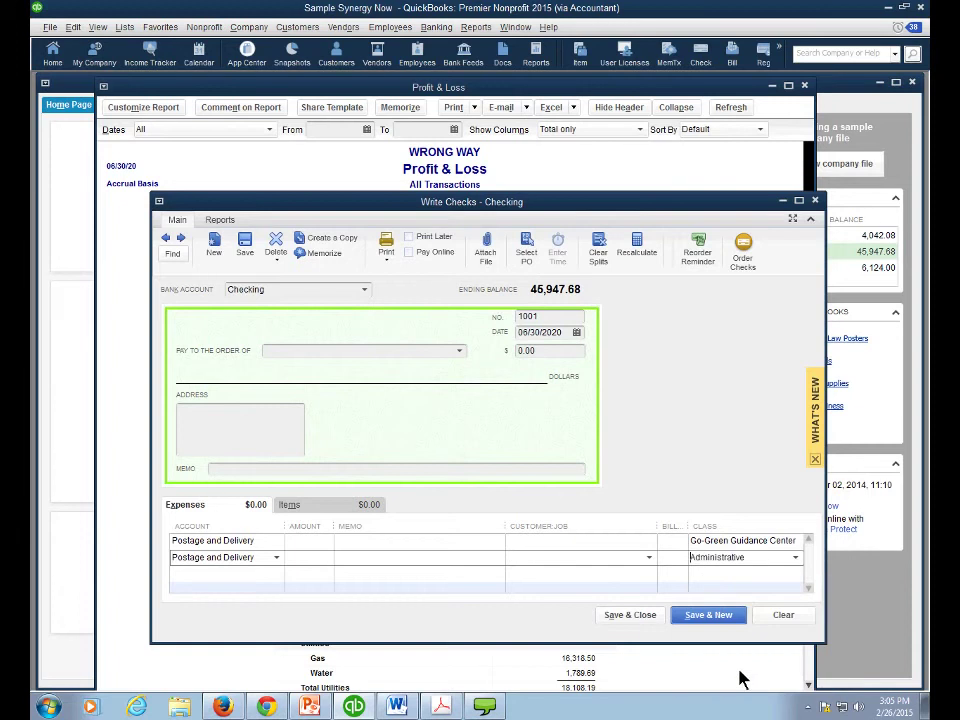
Clear the check, close it unsaved, and close the Profit & Loss report
left_click(780, 615)
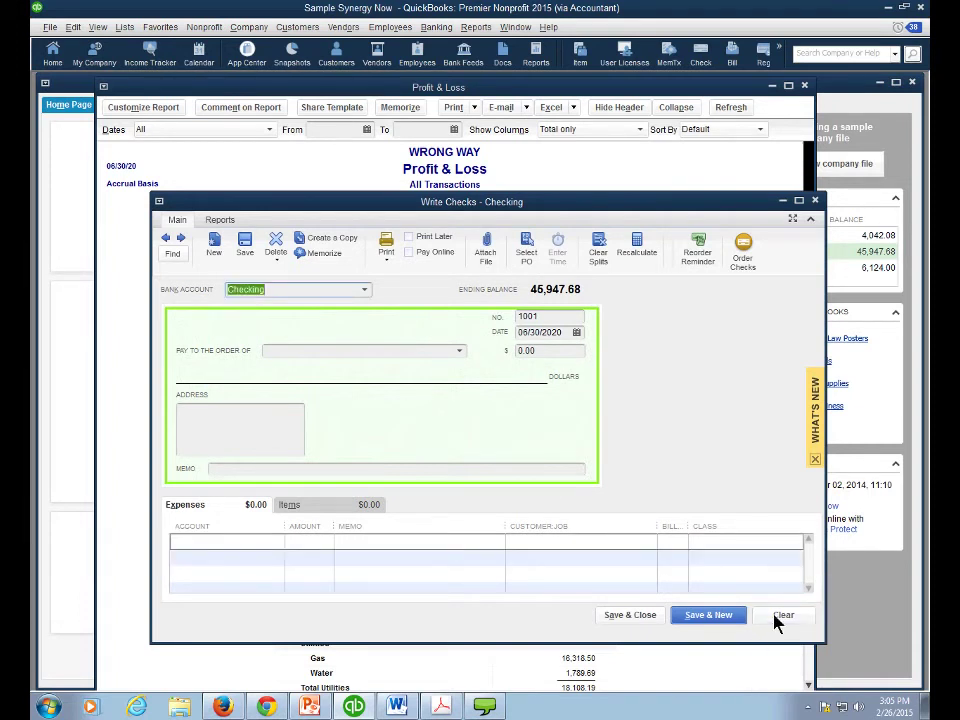
left_click(815, 201)
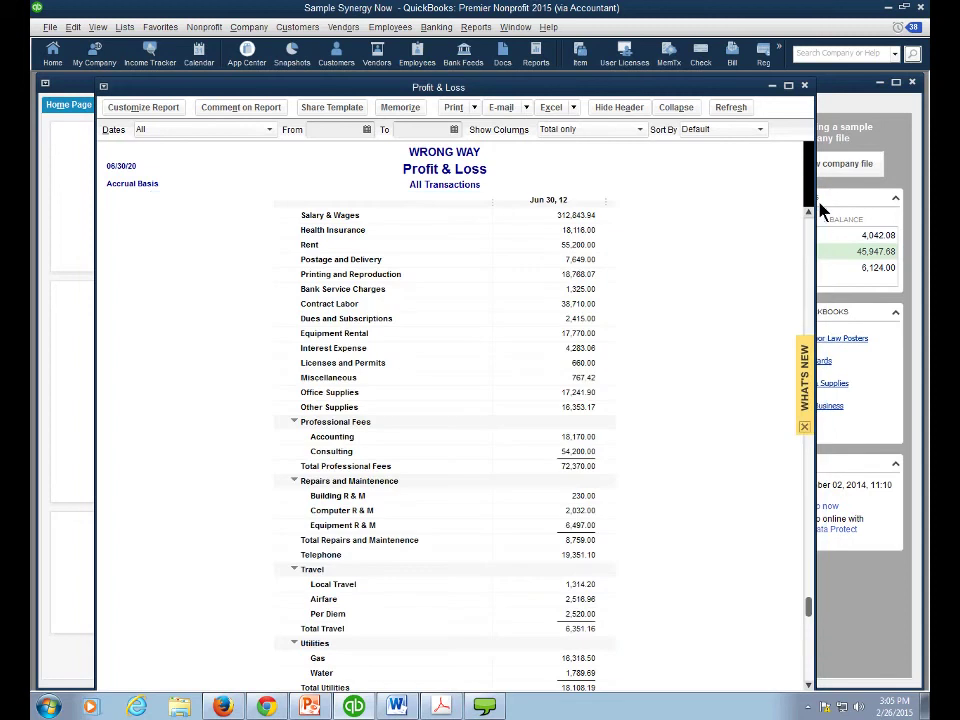
left_click(805, 87)
Reopen the recent Sample Synergy Now company file and dismiss the sample-file notice
left_click(476, 27)
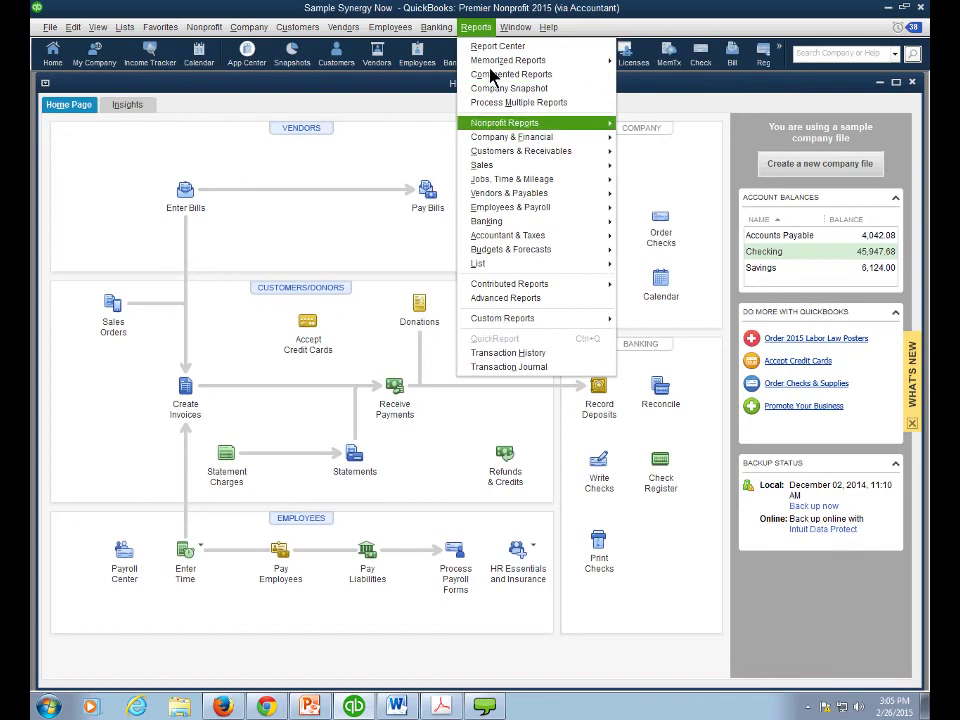
mouse_move(503, 141)
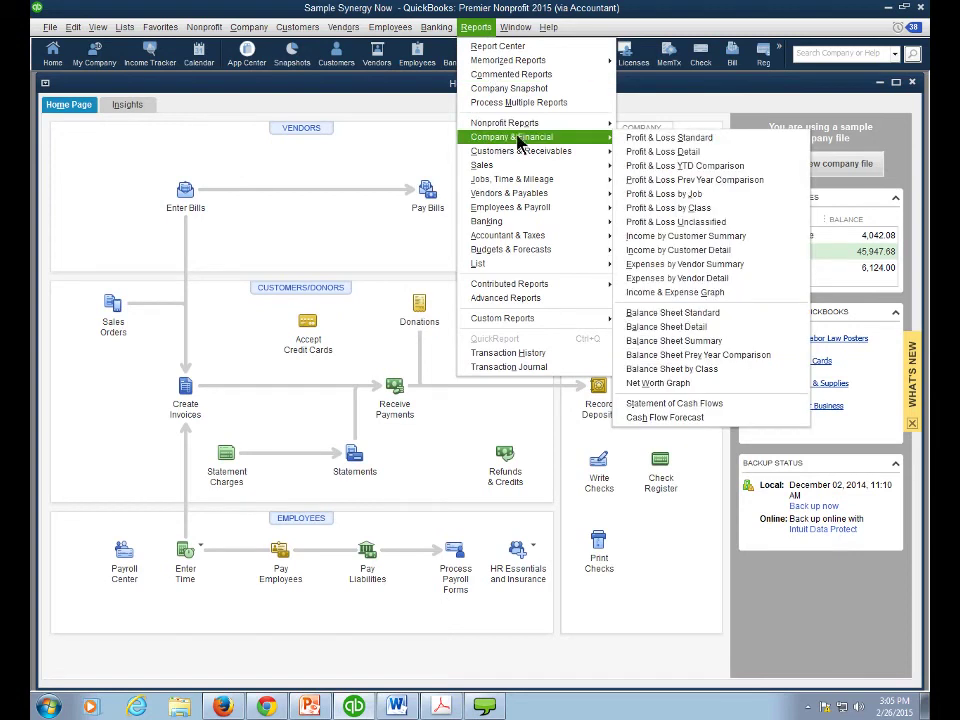
left_click(49, 27)
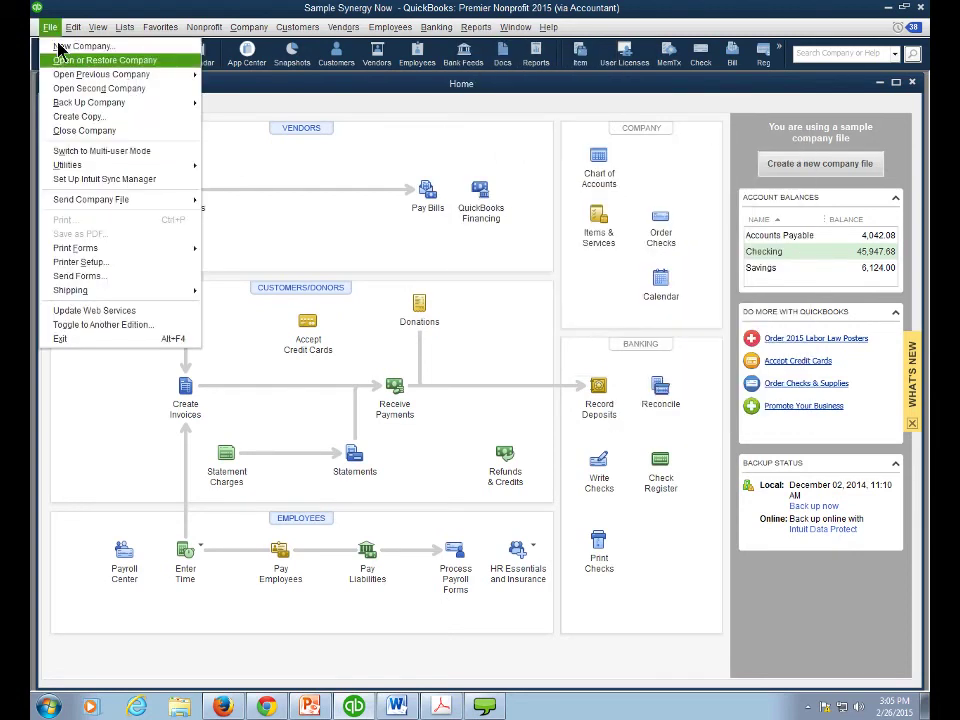
mouse_move(100, 74)
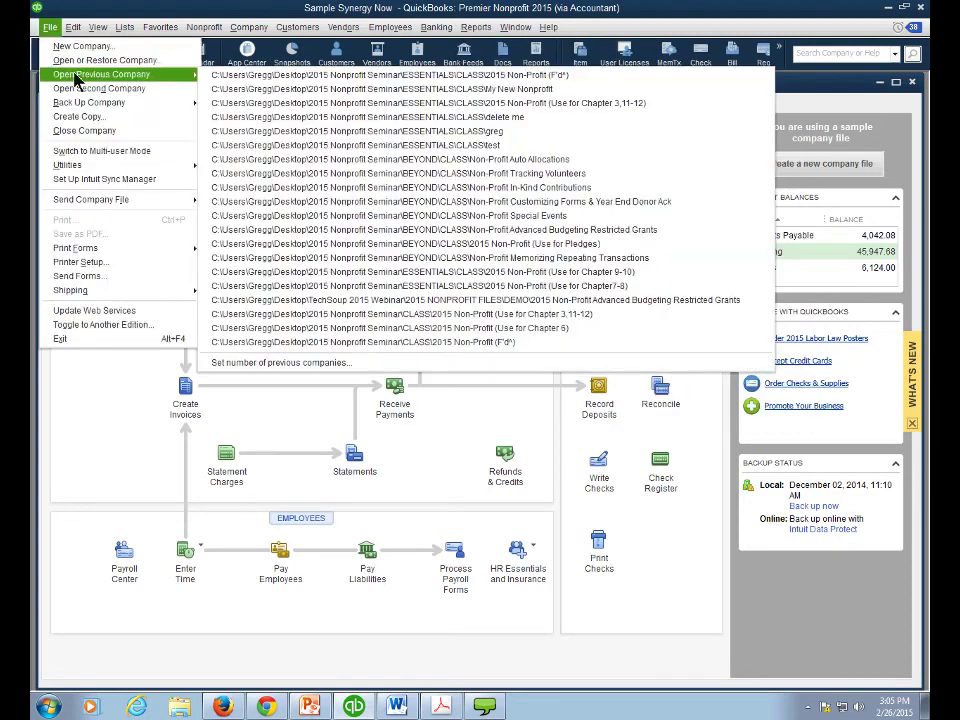
left_click(268, 103)
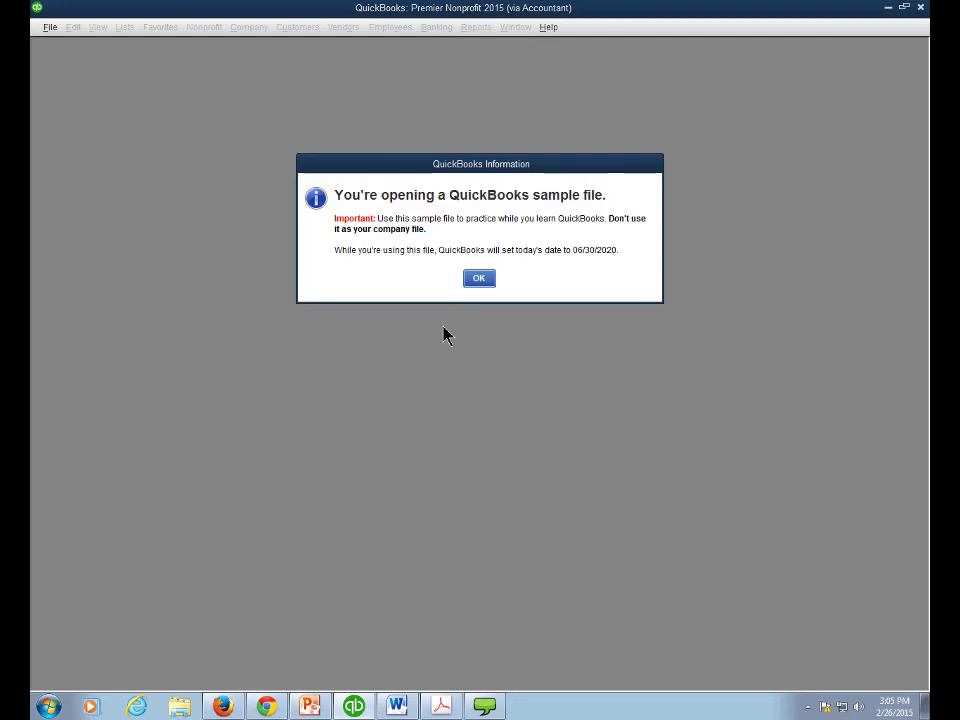
key("Return")
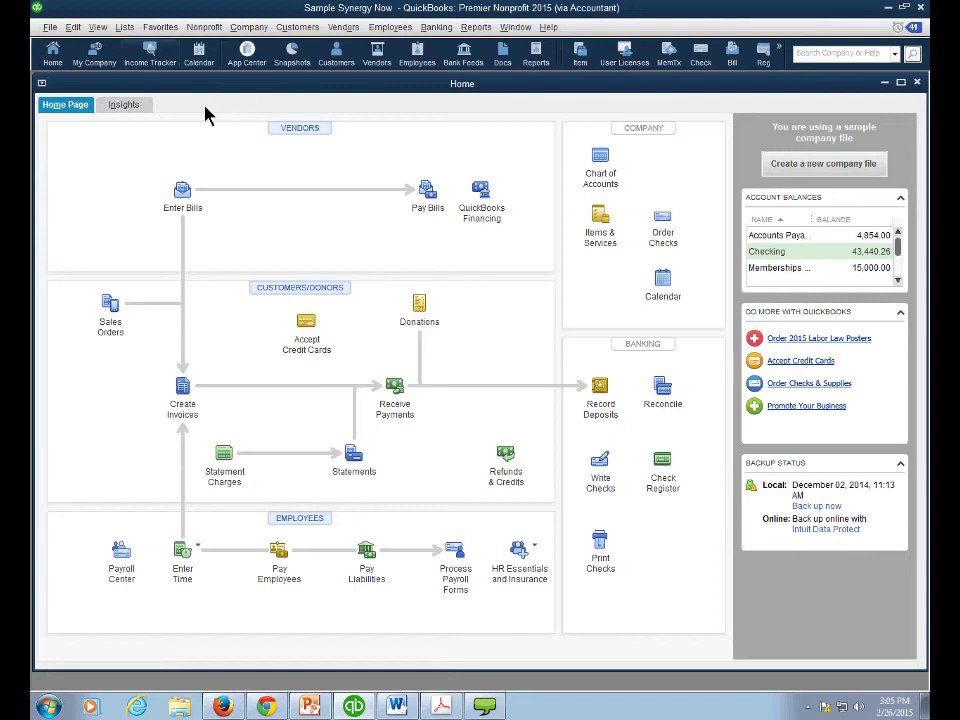
Run the standard Profit & Loss report for June 2020 month-to-date
left_click(475, 27)
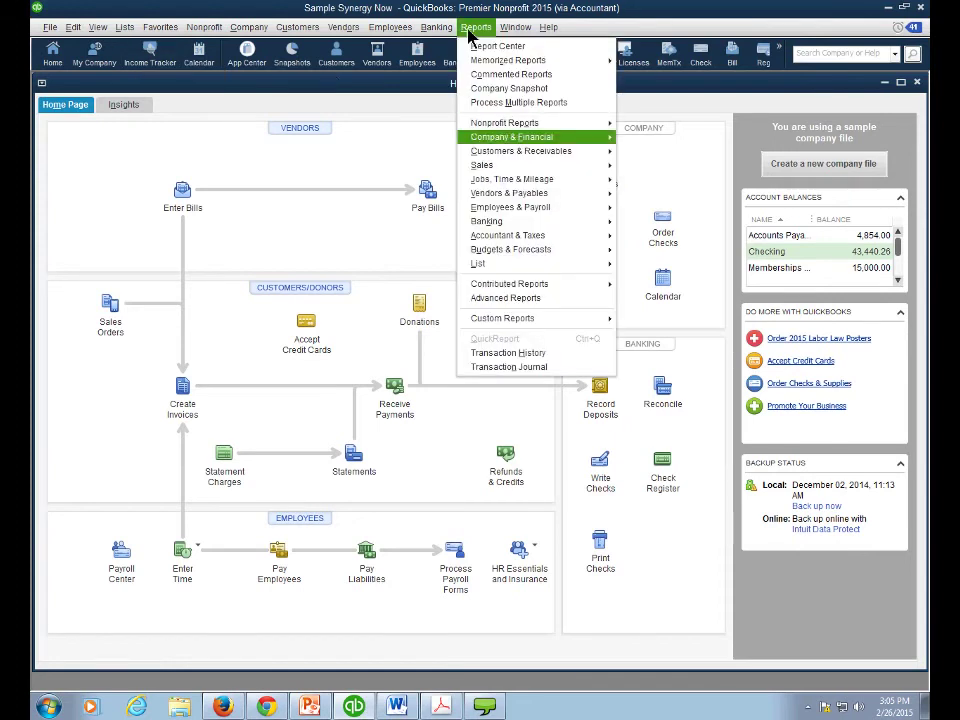
mouse_move(487, 145)
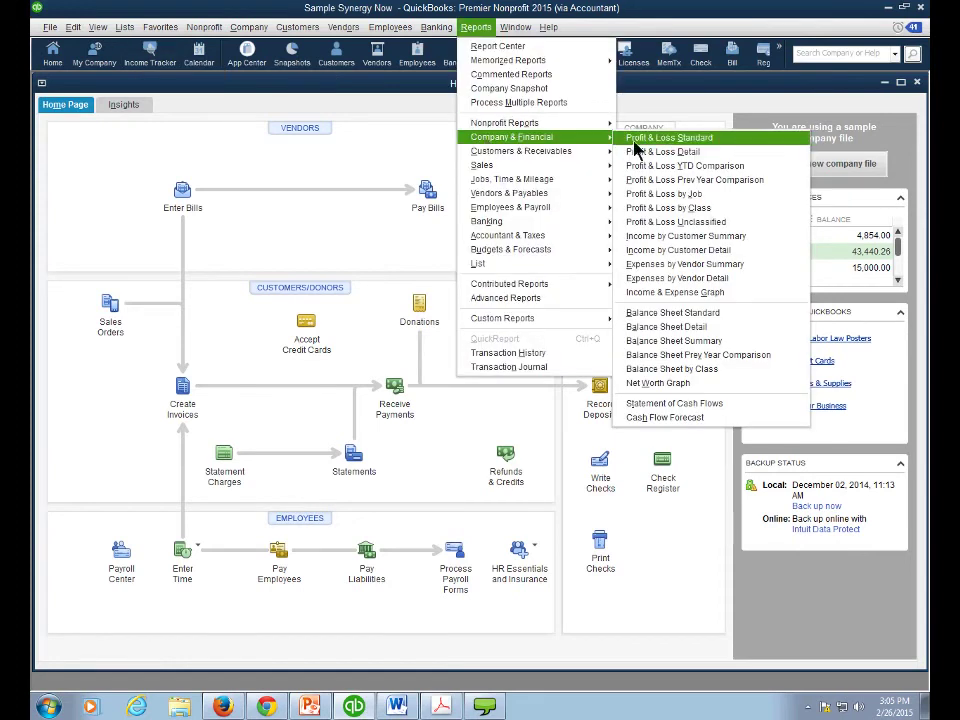
left_click(634, 140)
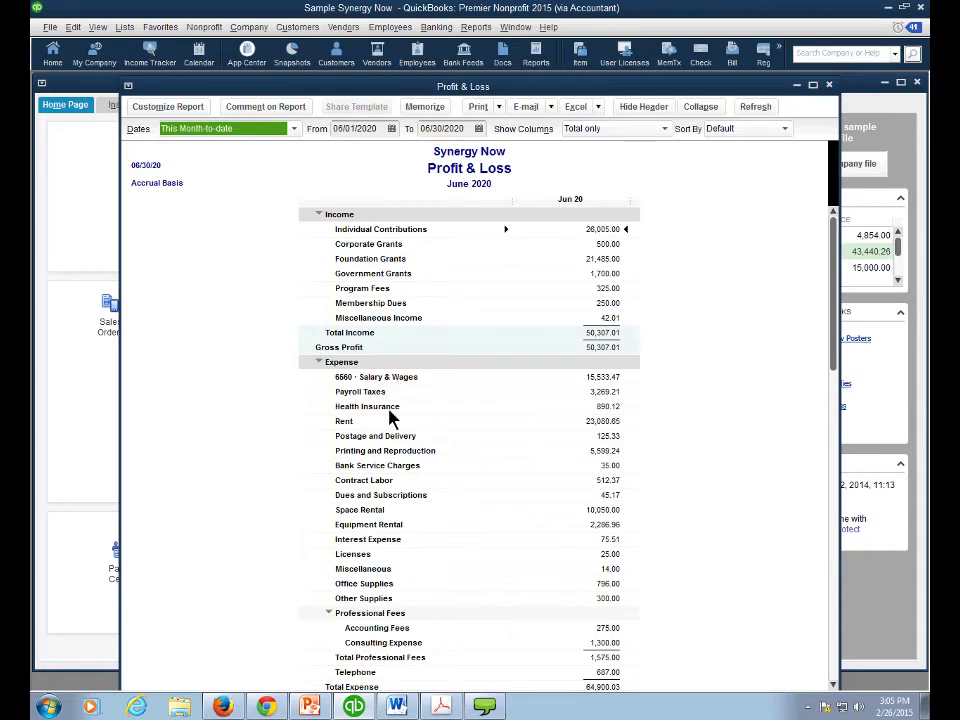
Open the Class List from the Lists menu, then close it again
left_click(124, 30)
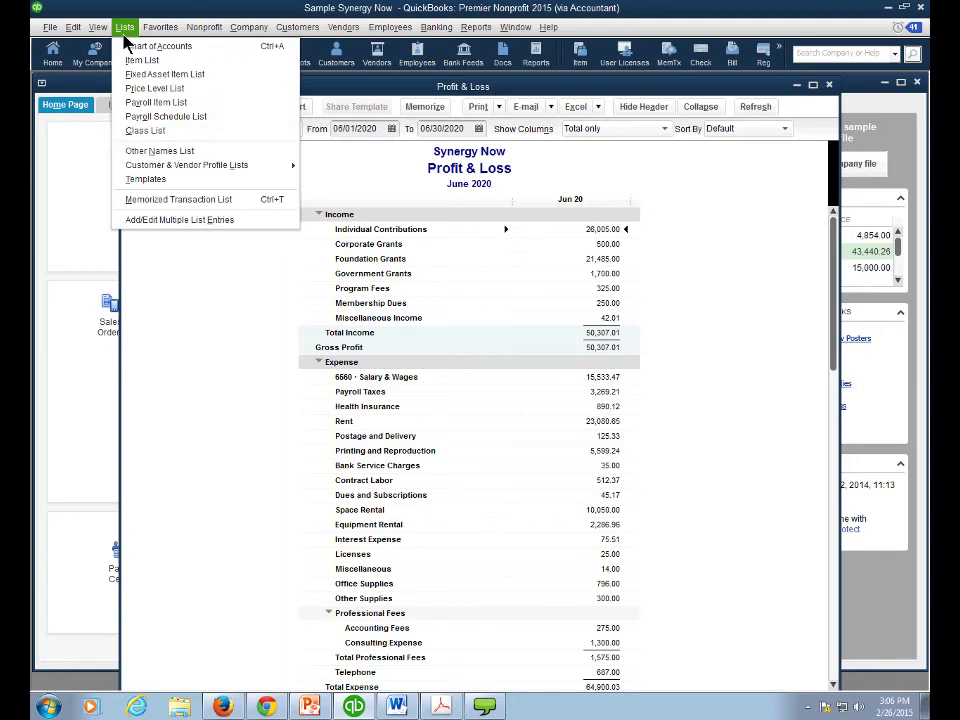
left_click(134, 134)
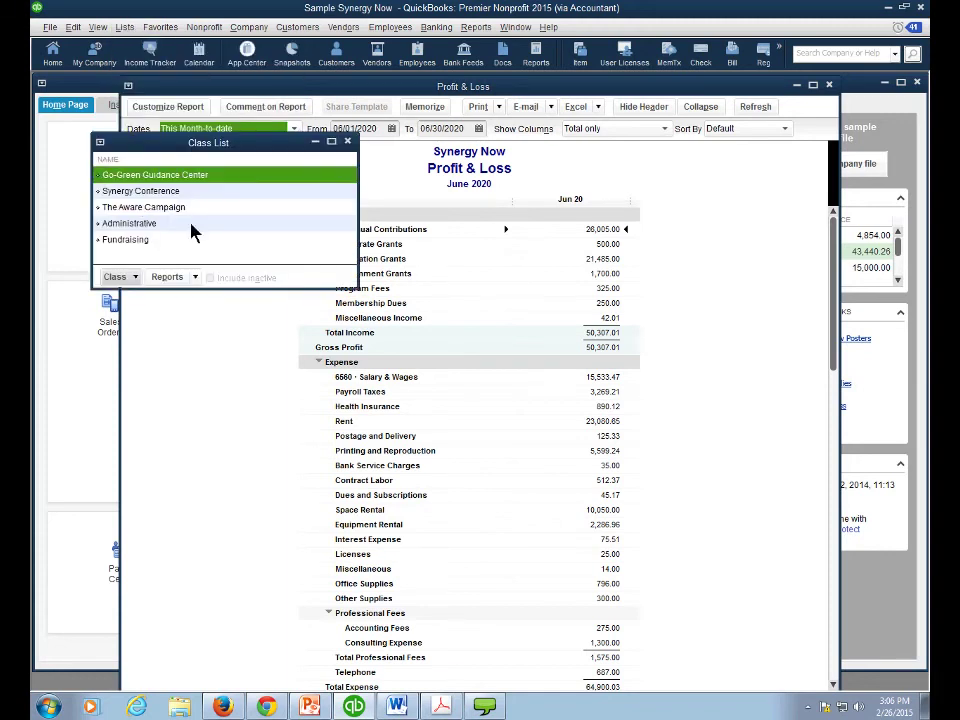
left_click(347, 142)
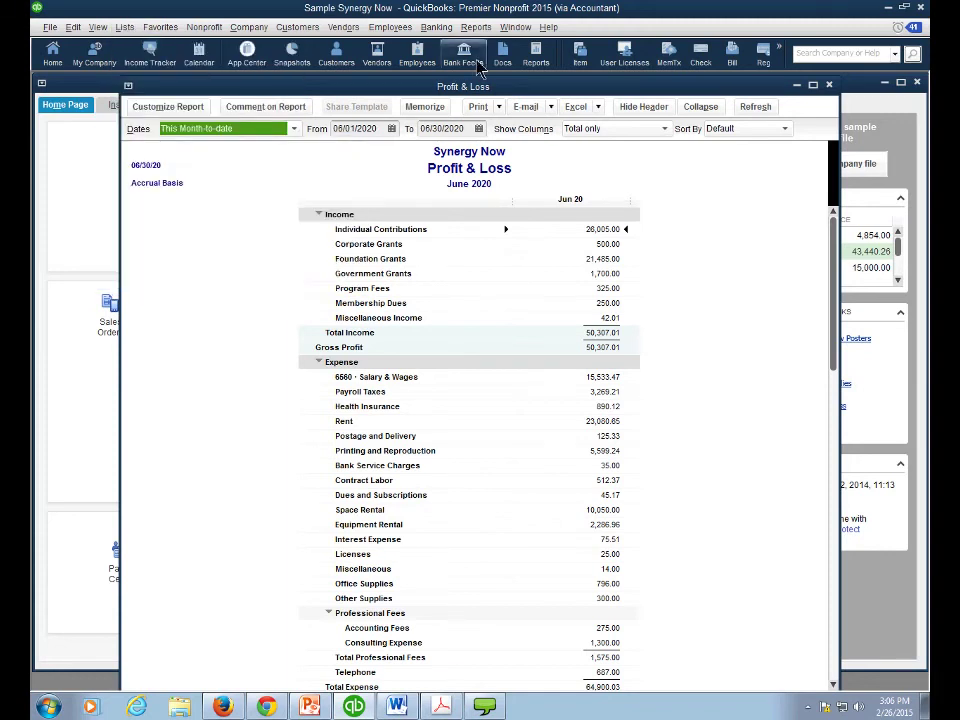
Review the collapsed July 2019–June 2020 Profit & Loss by Class (net income 11,219.53), then close it
left_click(476, 27)
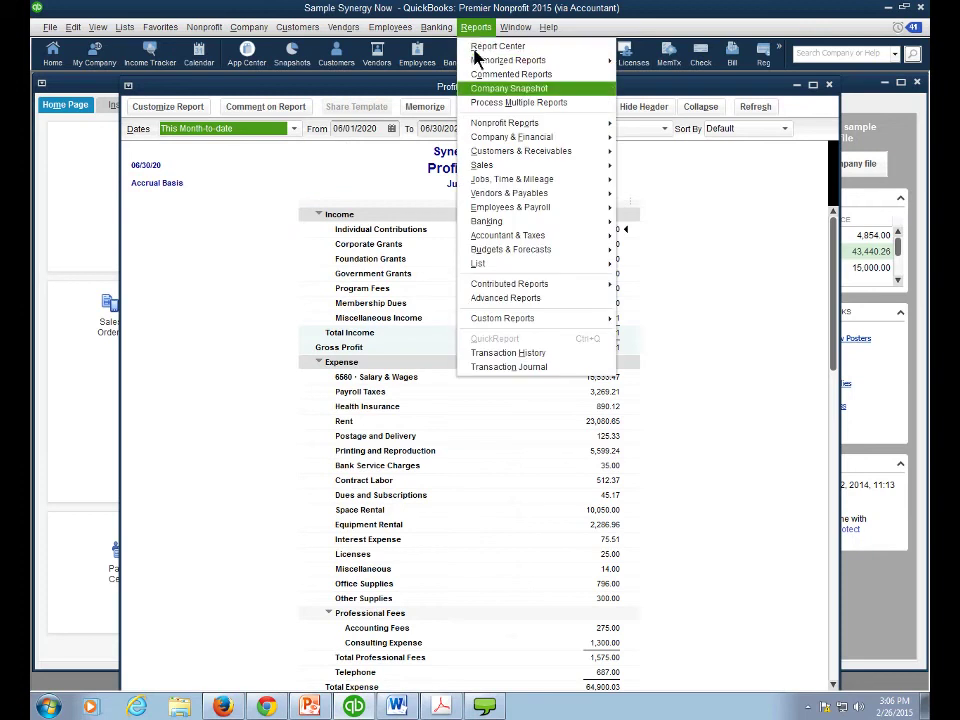
mouse_move(489, 140)
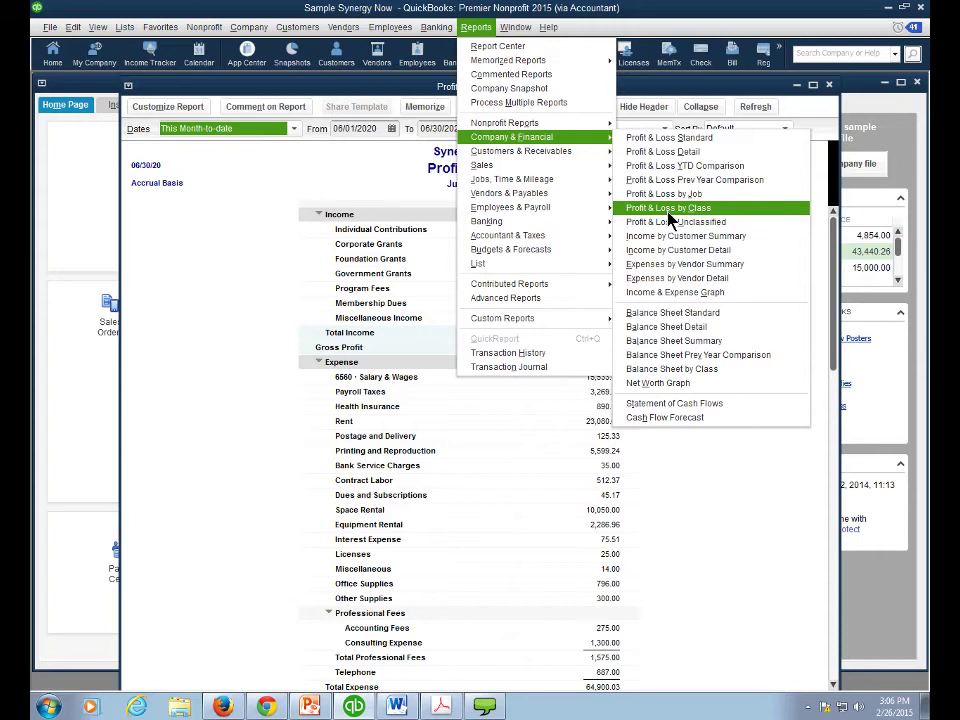
left_click(668, 210)
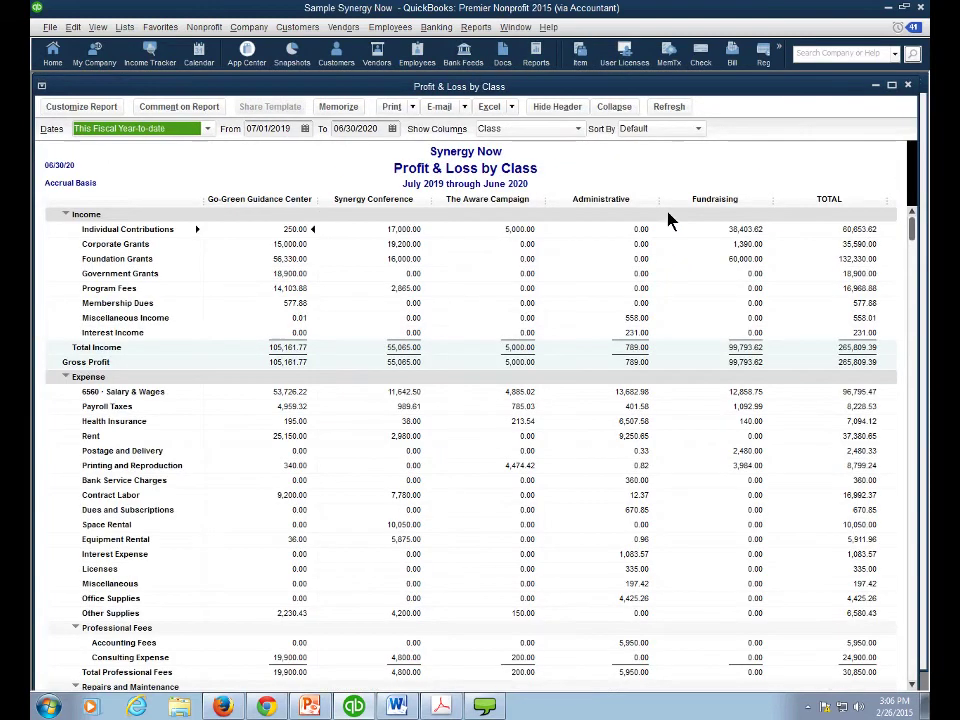
left_click(622, 112)
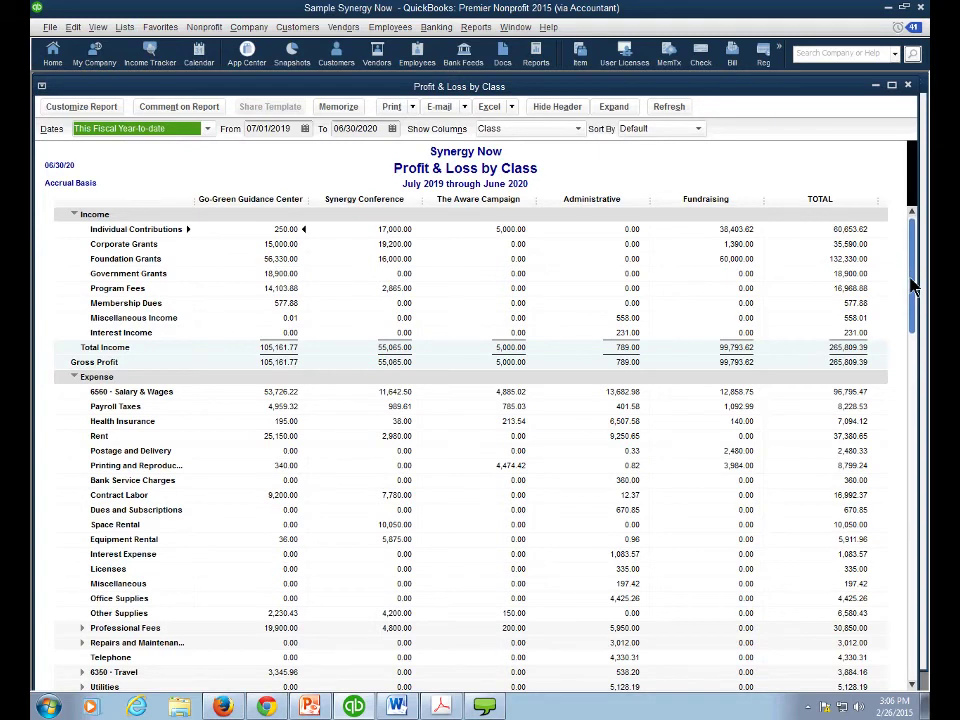
scroll(908, 300, "down", 2)
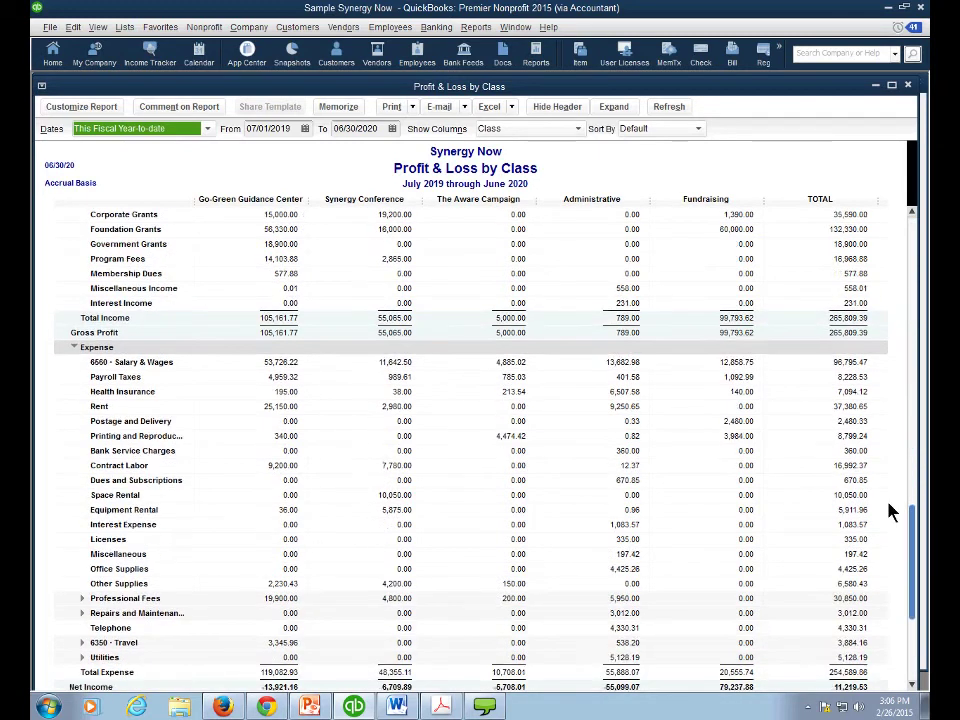
scroll(891, 511, "down", 1)
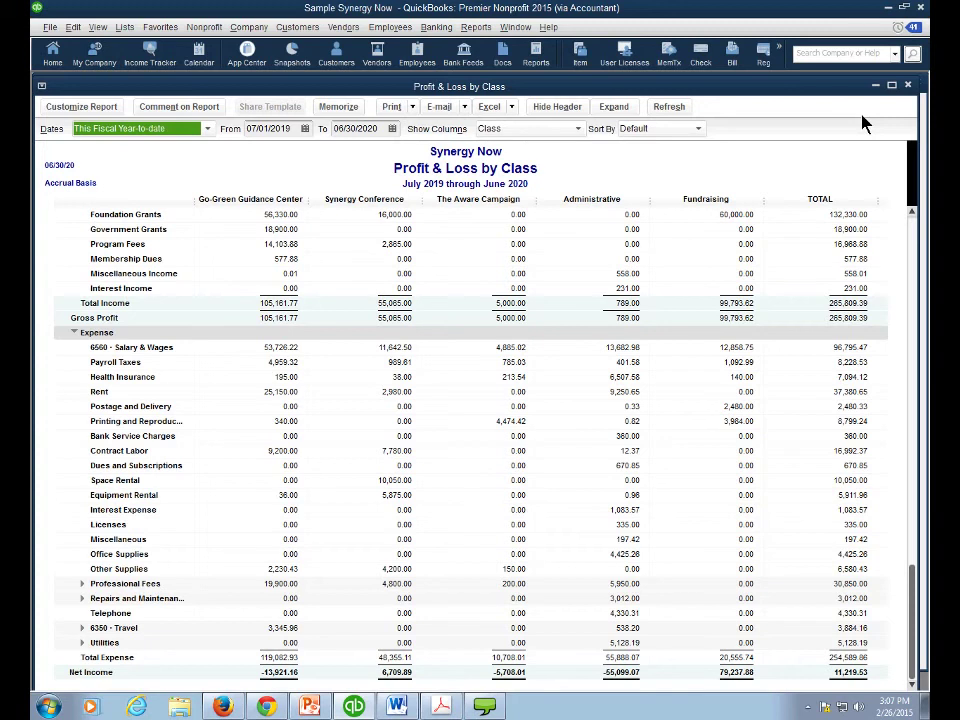
key("Escape")
Run the Profit & Loss by Class report again, then close it
left_click(476, 28)
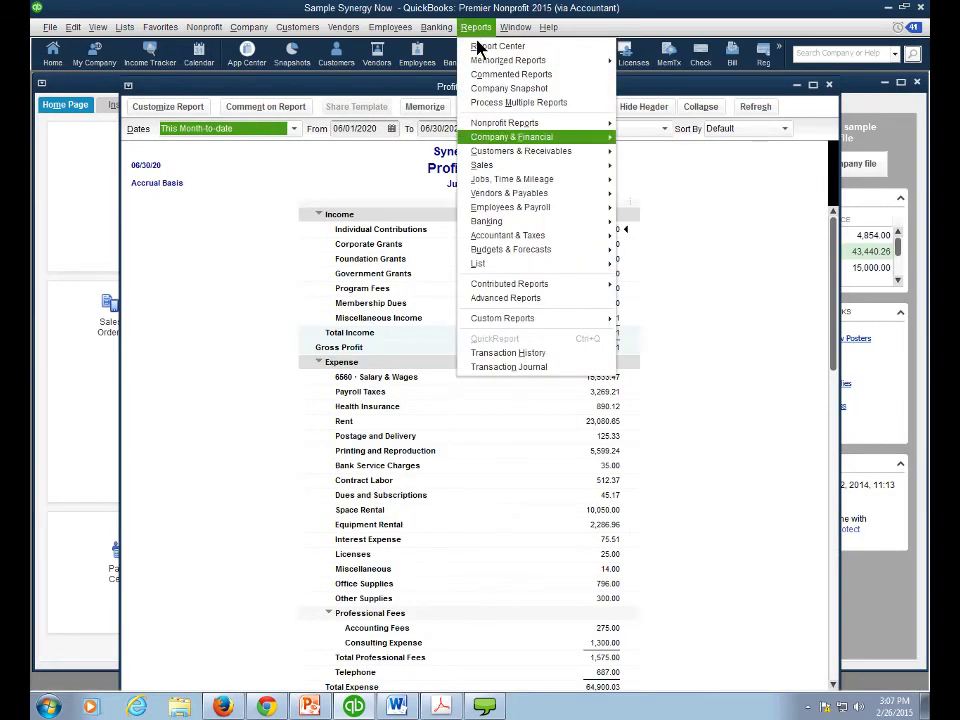
mouse_move(503, 148)
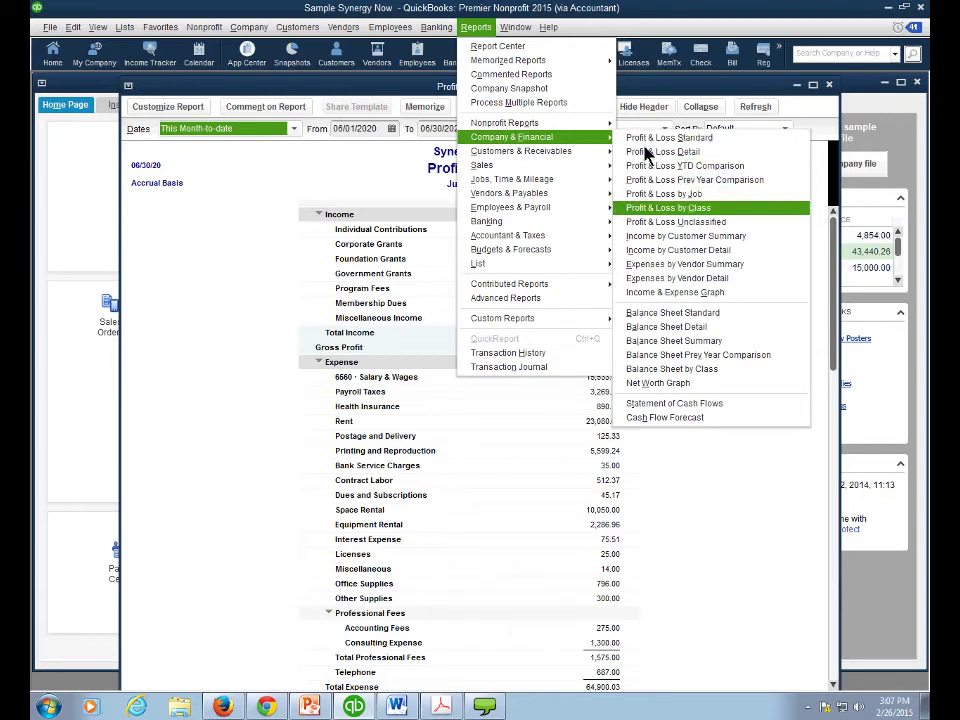
left_click(655, 210)
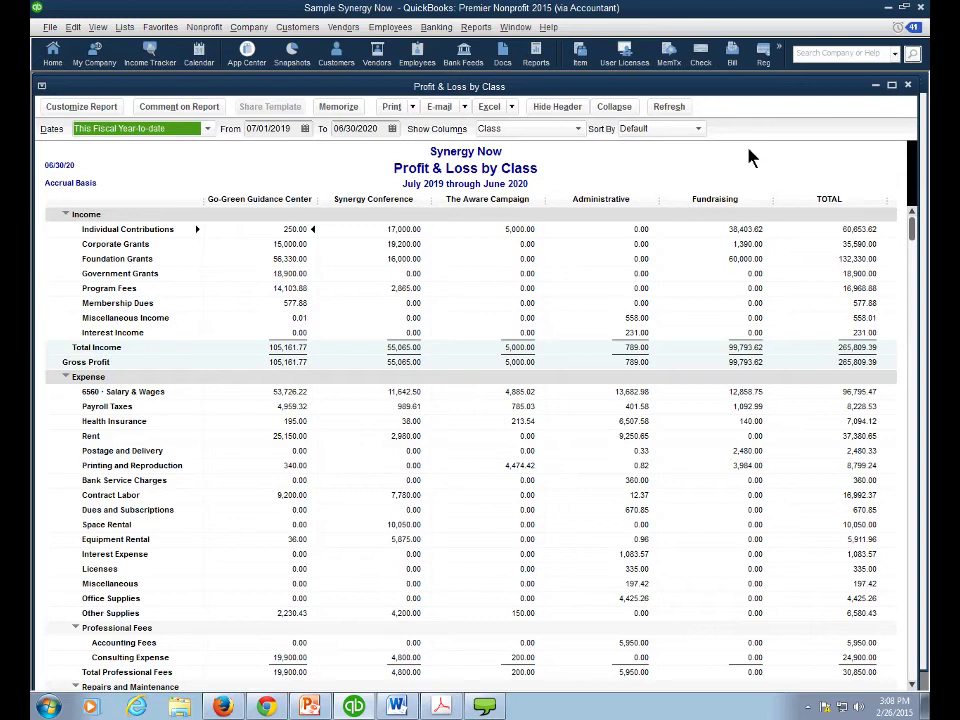
left_click(909, 88)
Open the Class List of five classes and show its Class actions menu
left_click(124, 27)
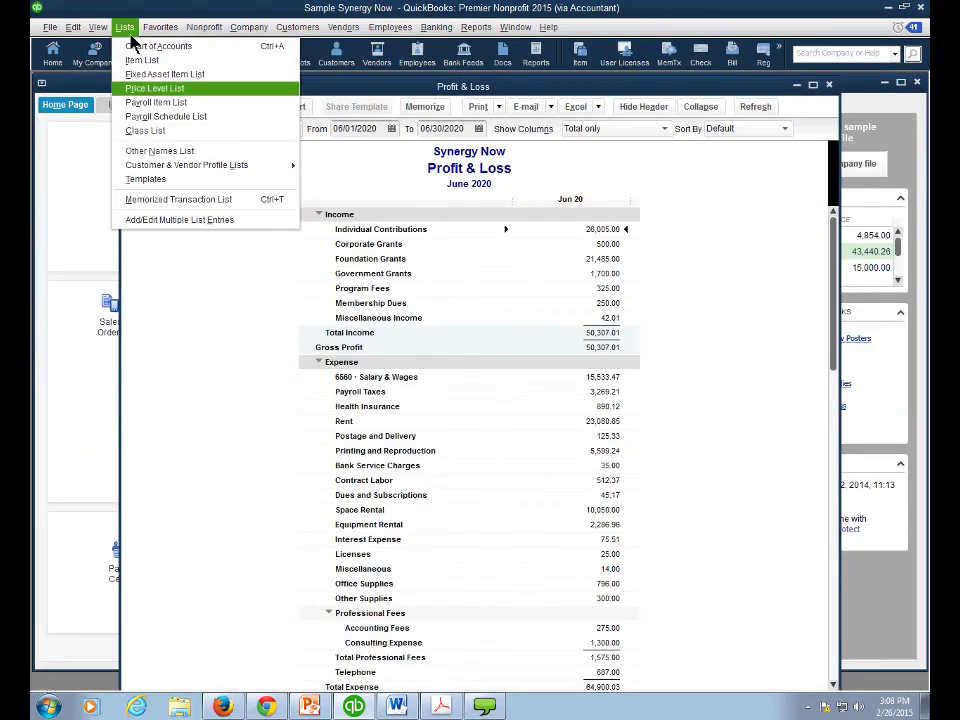
left_click(145, 130)
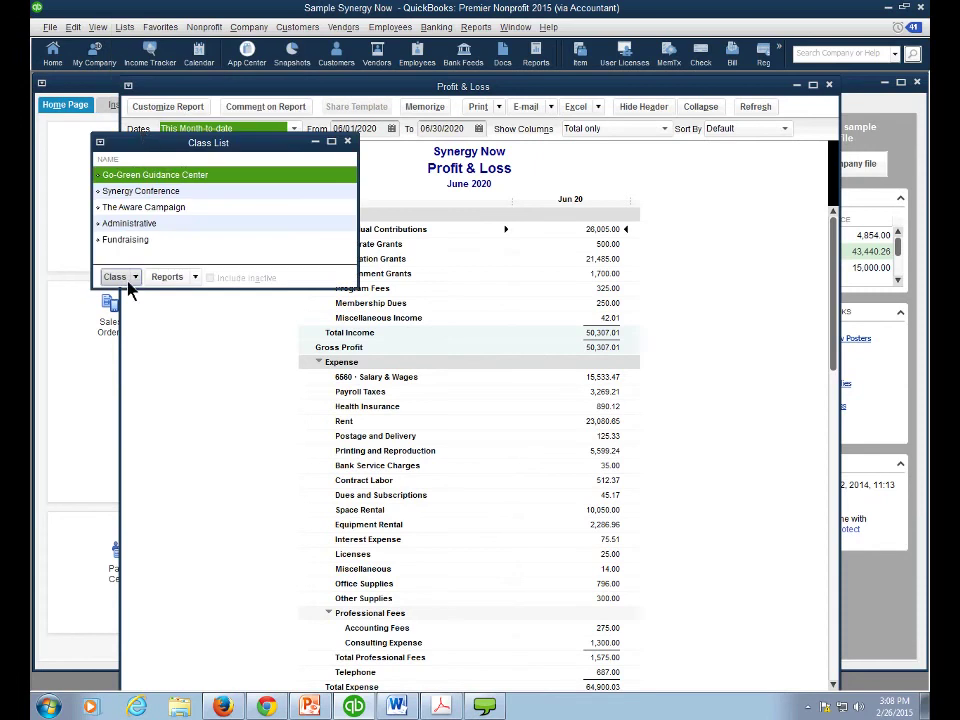
left_click(120, 277)
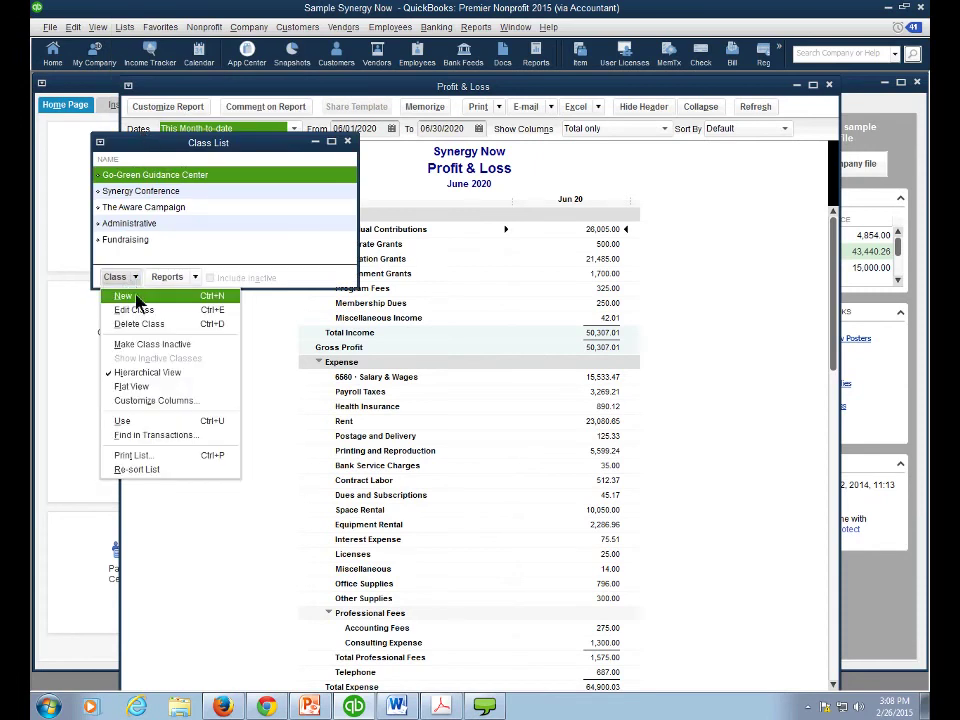
Add a new class named Programs
left_click(136, 298)
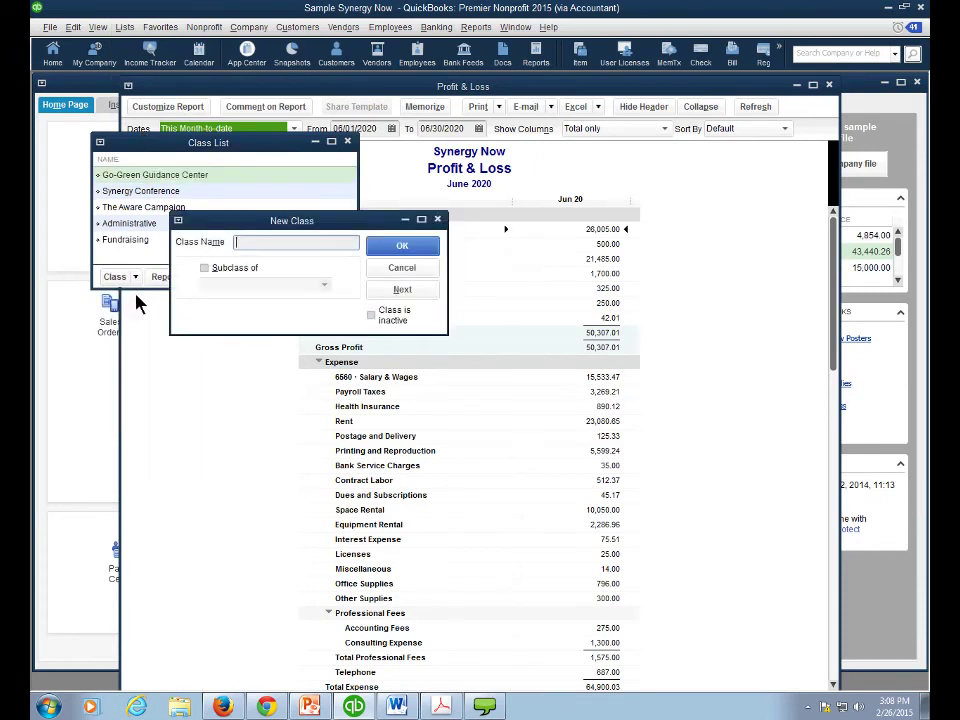
type("Programs")
key("Return")
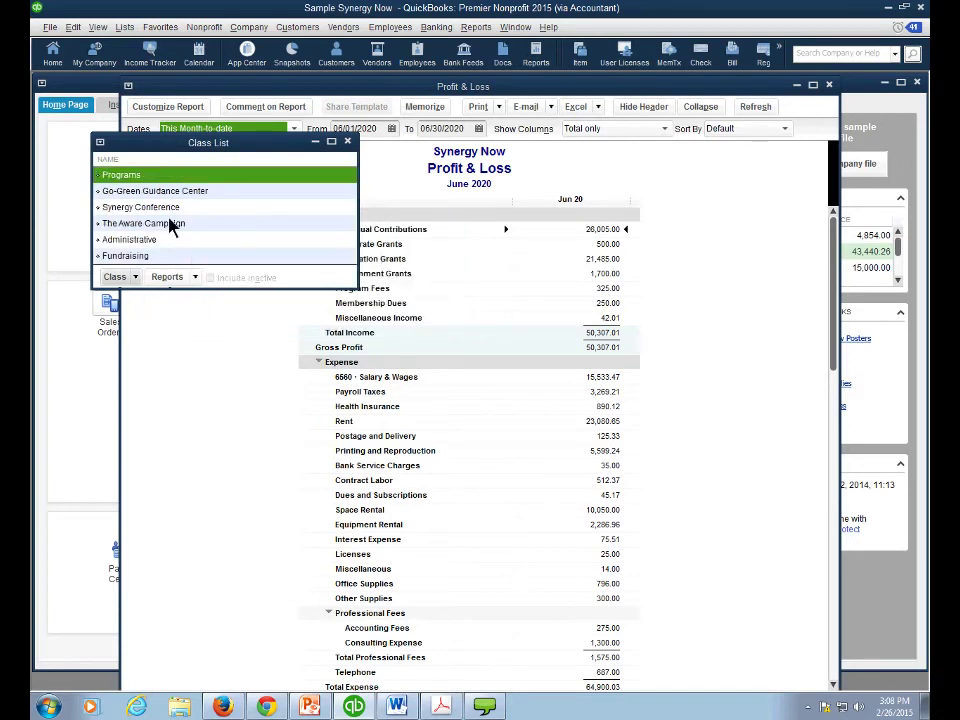
Make Go-Green Guidance Center and Synergy Conference subclasses of Programs
double_click(130, 191)
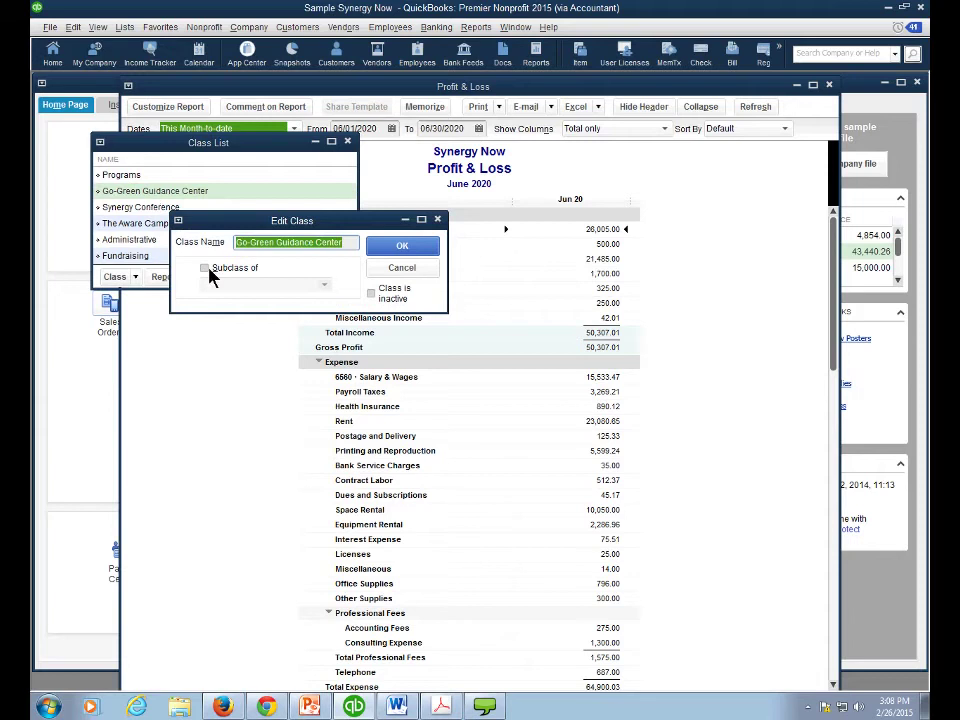
left_click(205, 268)
left_click(324, 285)
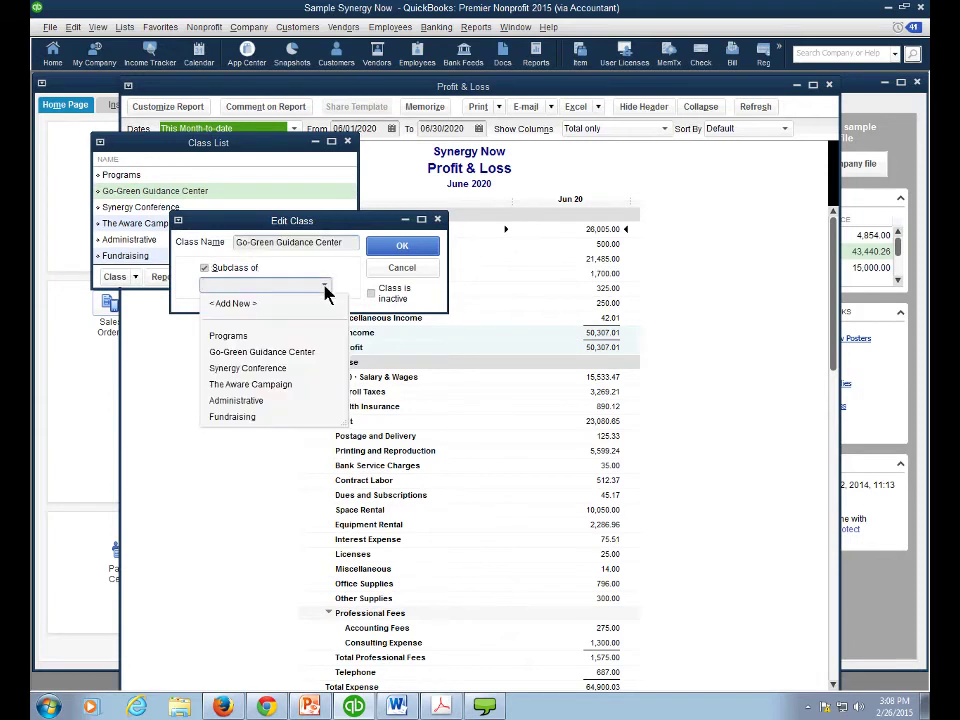
left_click(250, 338)
left_click(381, 250)
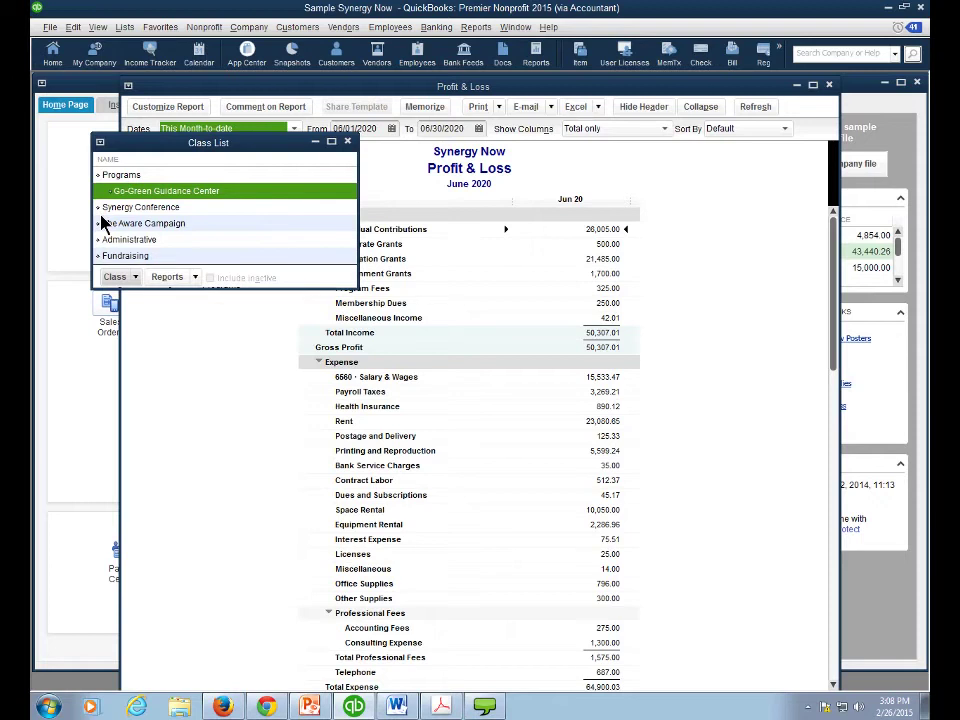
left_click_drag(98, 207, 105, 223)
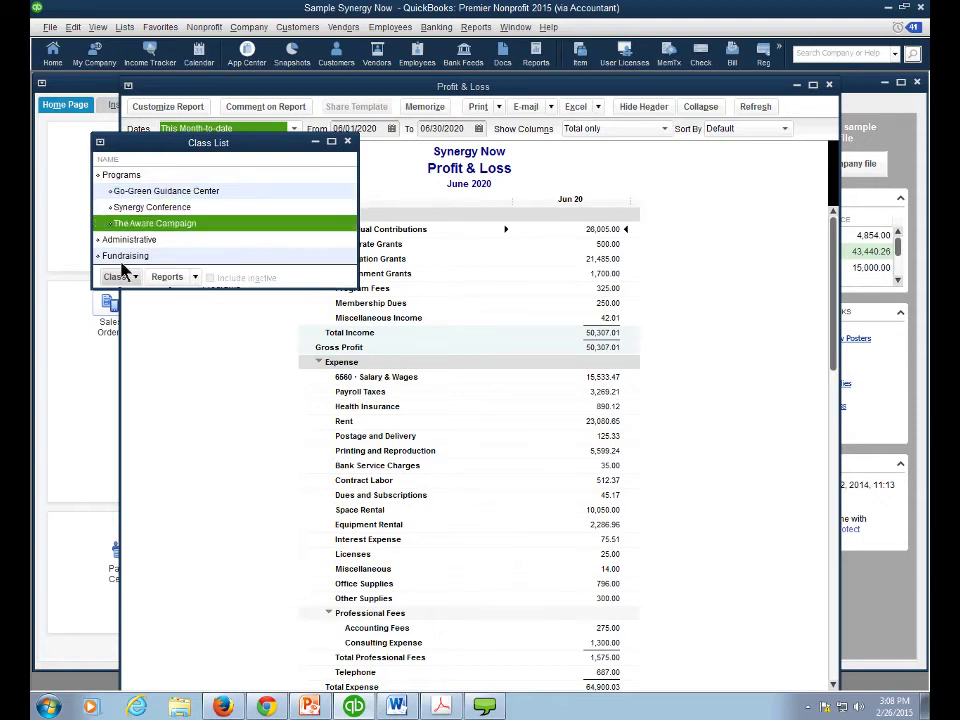
left_click(641, 255)
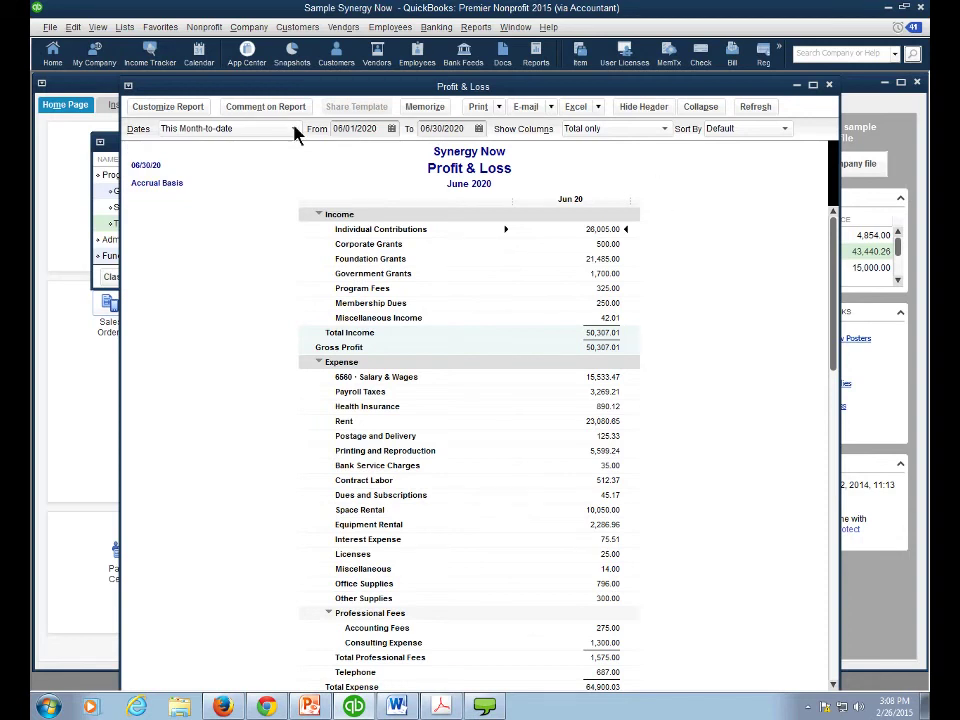
Run and close the Profit & Loss by Class report, then close the June 2020 Profit & Loss
left_click(476, 27)
mouse_move(492, 148)
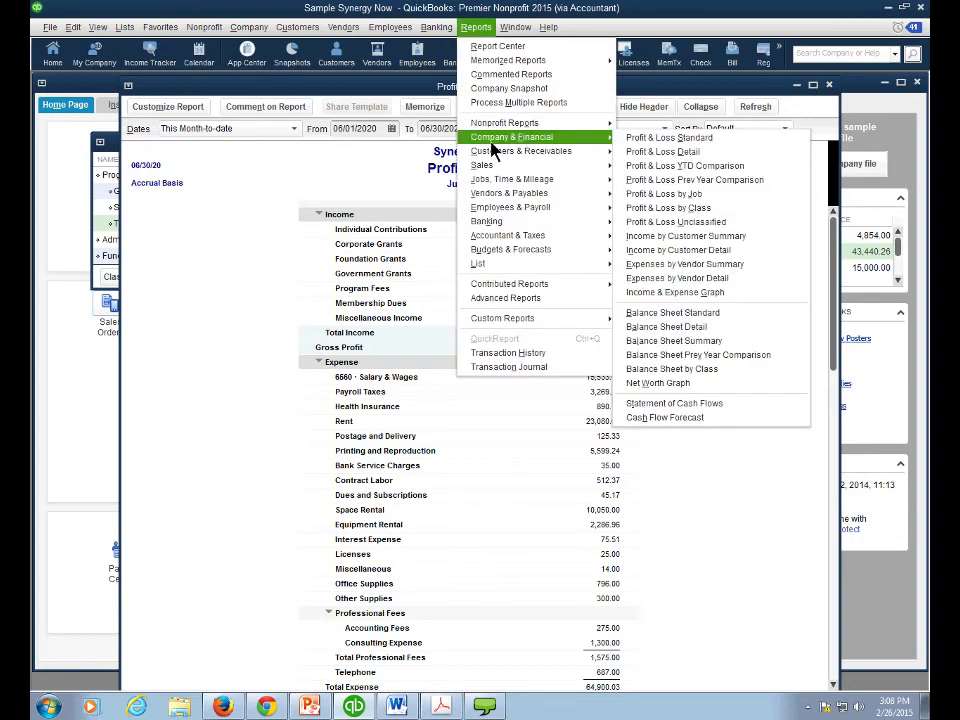
left_click(635, 208)
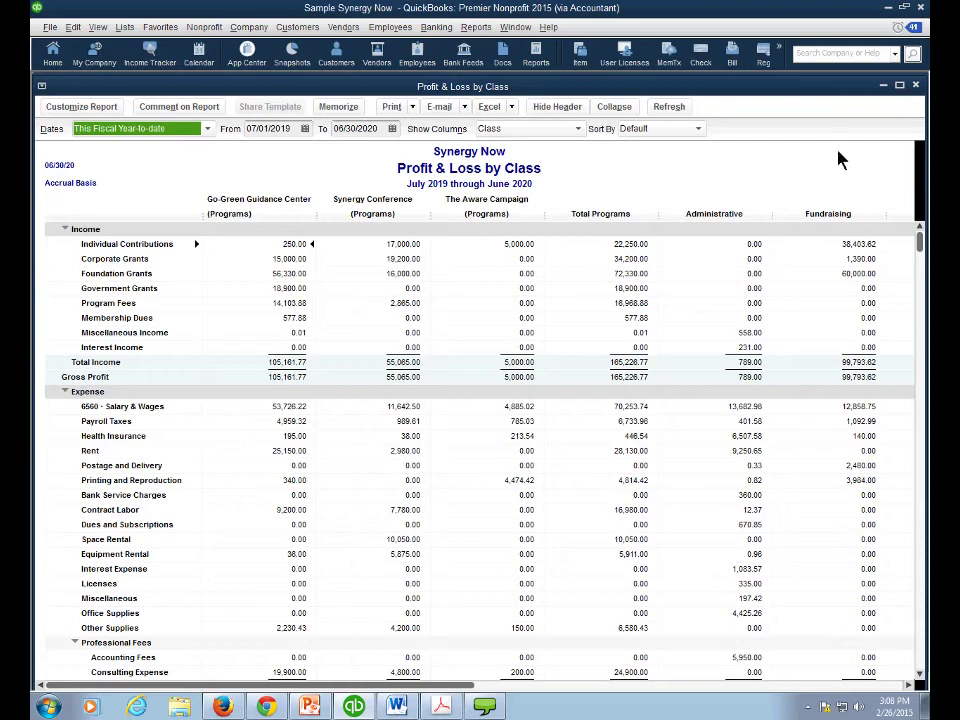
left_click(915, 86)
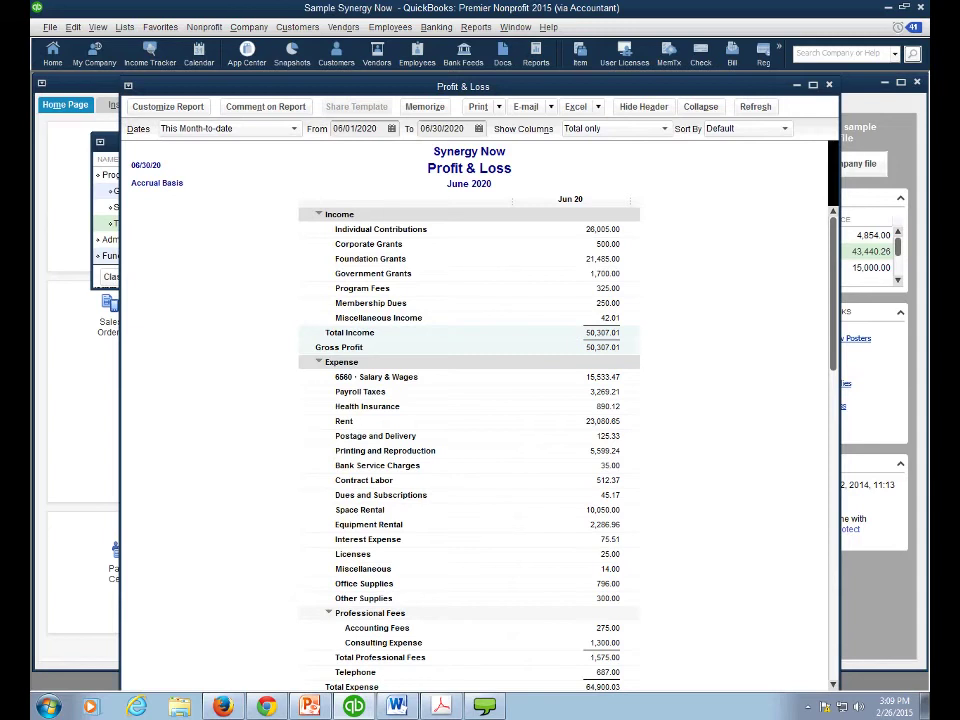
left_click(828, 85)
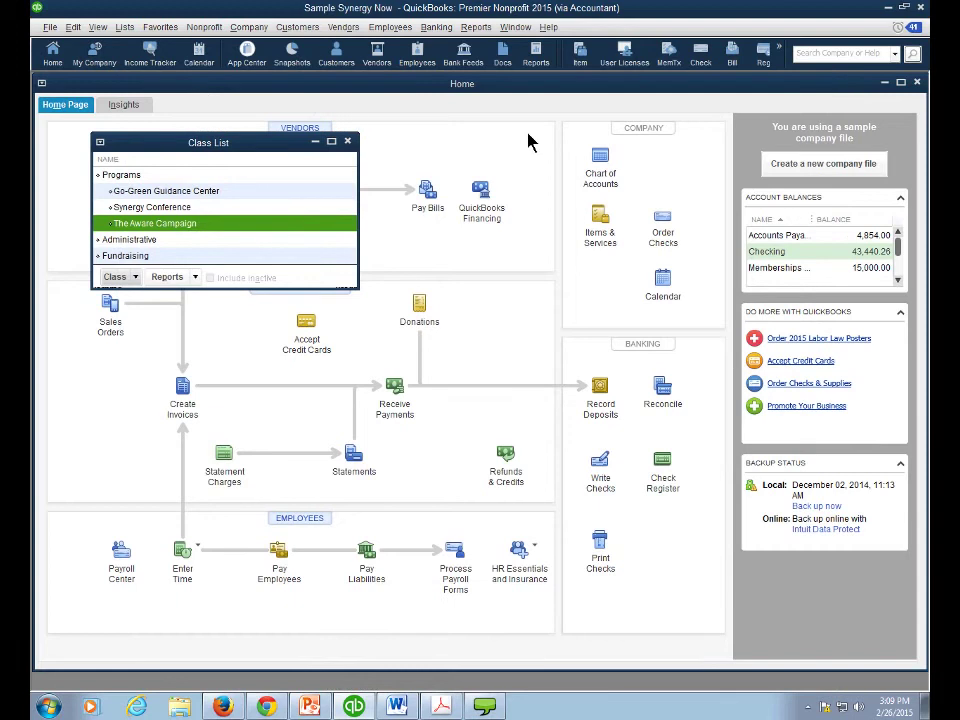
Close the Class List and open Set Up Budgets on the FY2019-20 Profit & Loss by Account budget
left_click(347, 142)
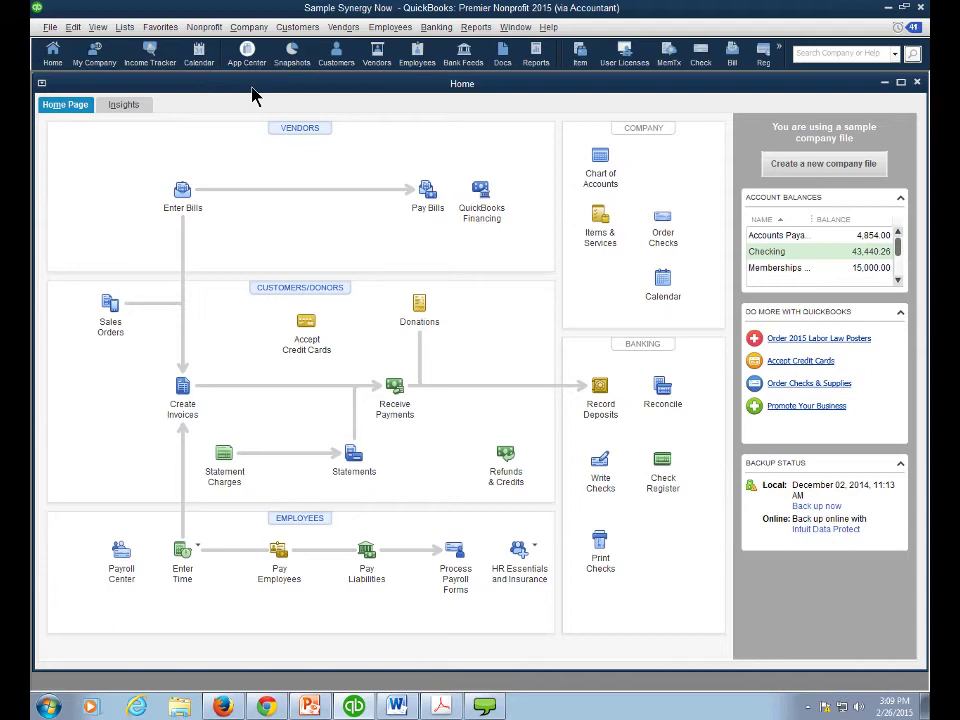
left_click(240, 30)
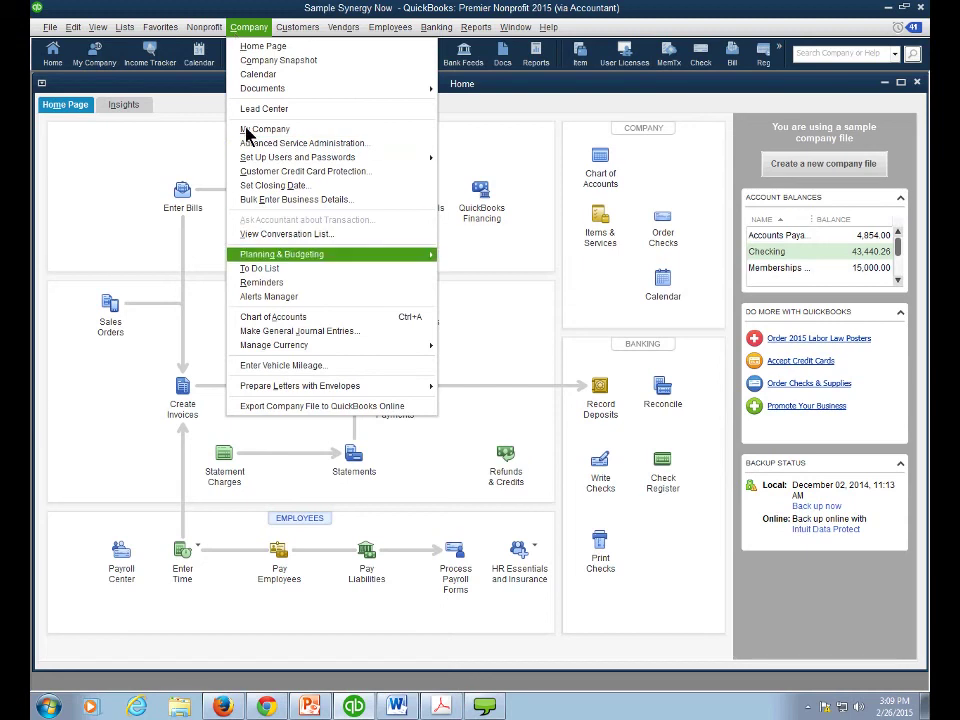
mouse_move(384, 258)
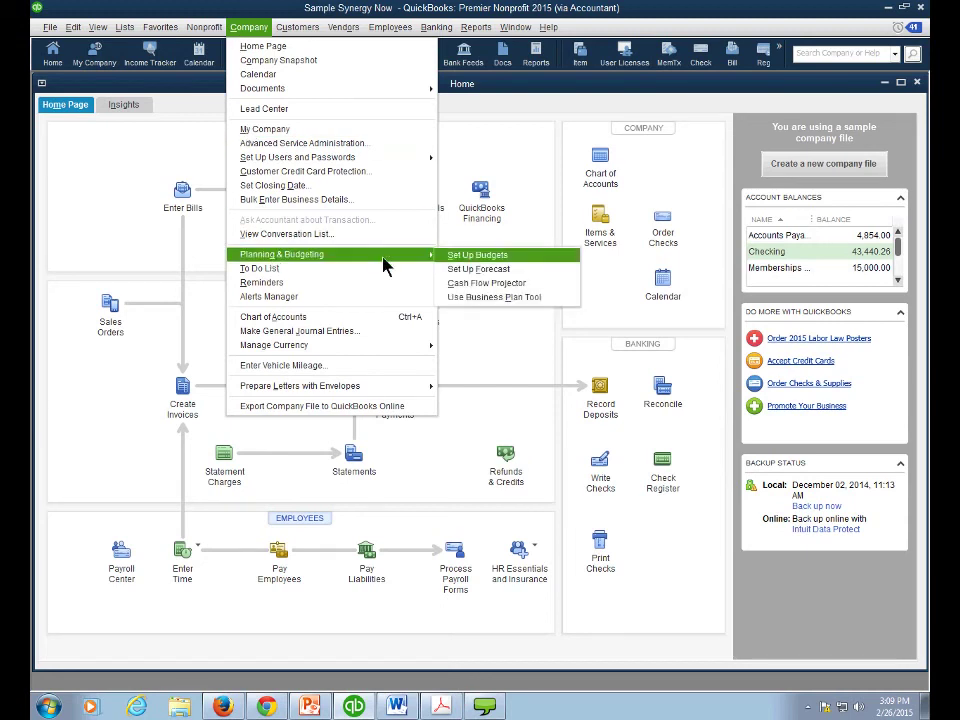
left_click(462, 256)
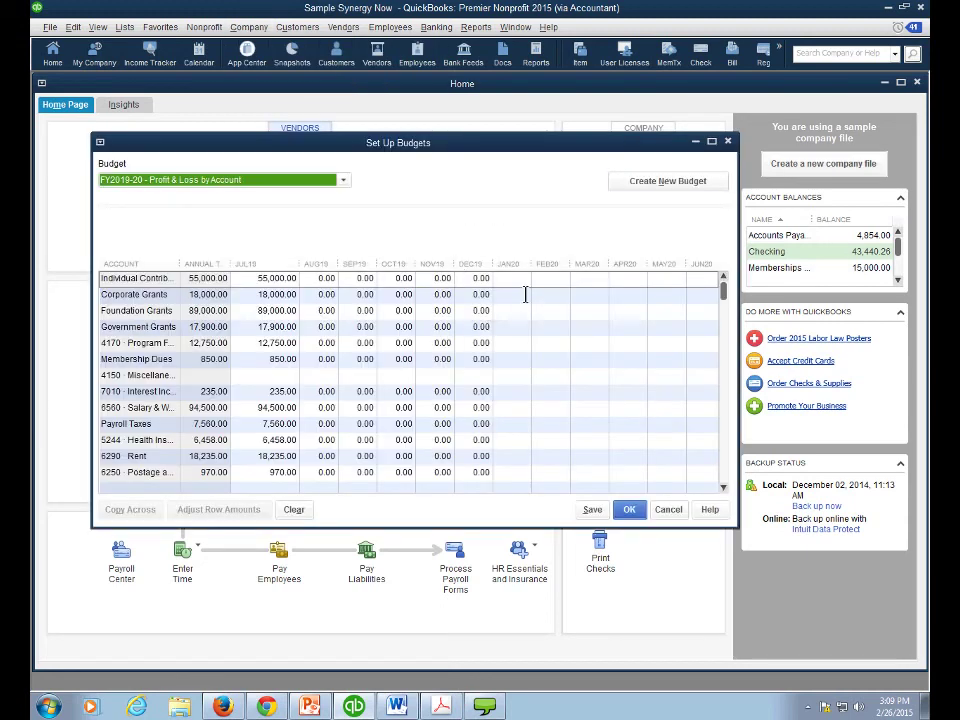
left_click(643, 183)
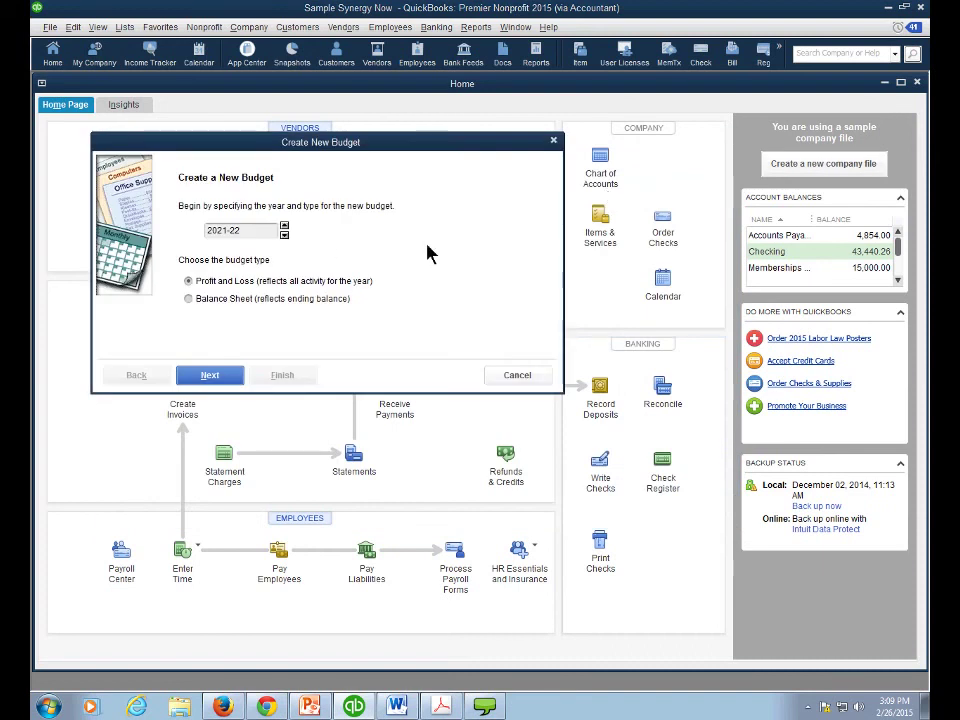
left_click(284, 235)
left_click(284, 236)
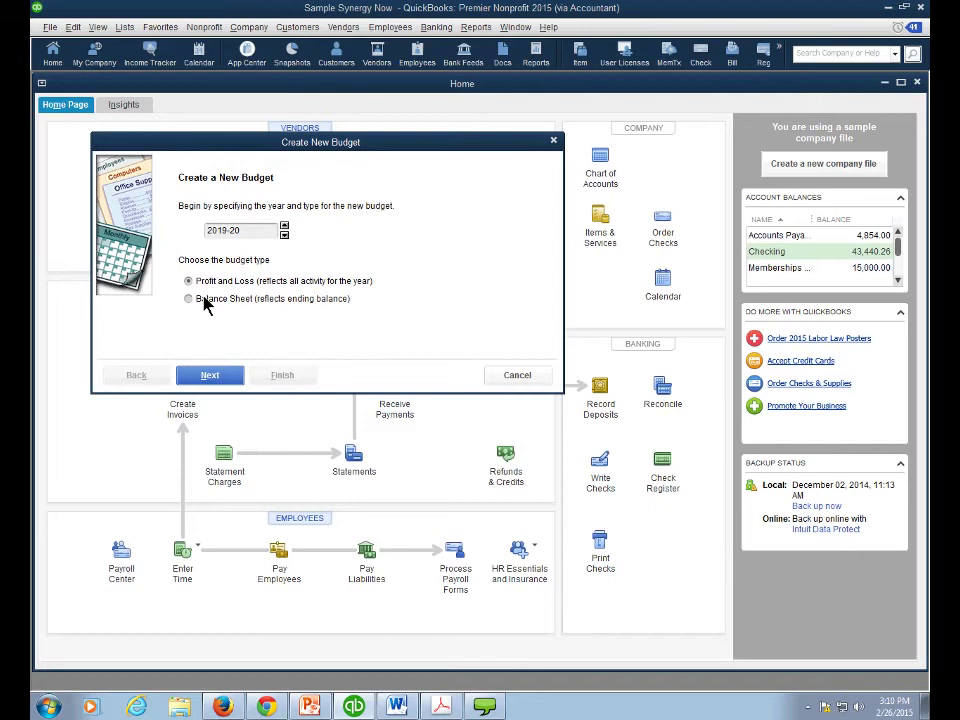
left_click(212, 376)
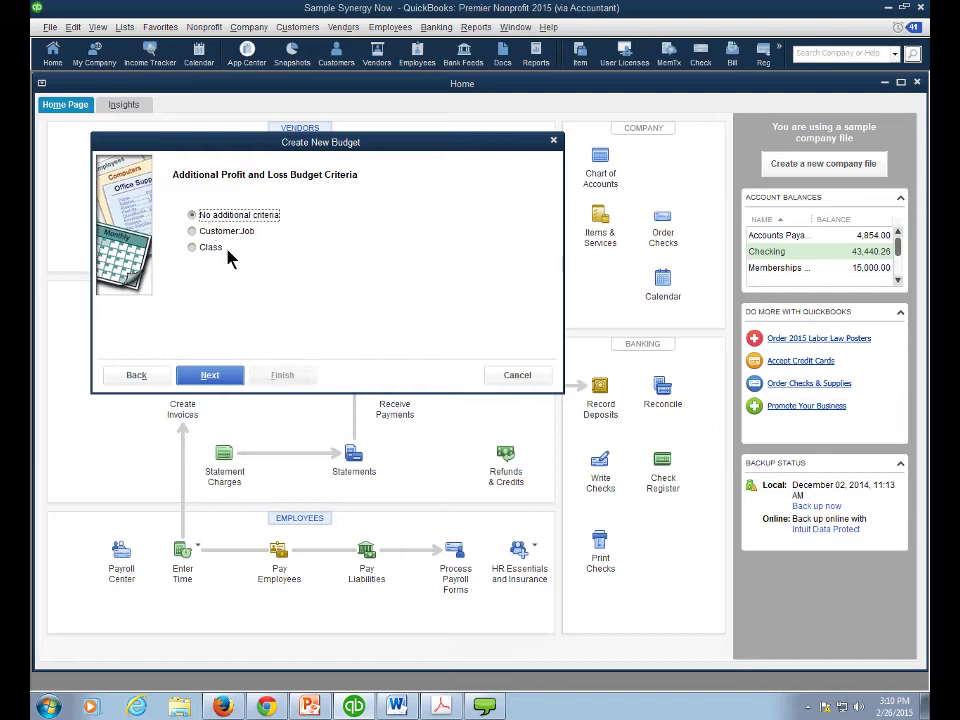
left_click(194, 250)
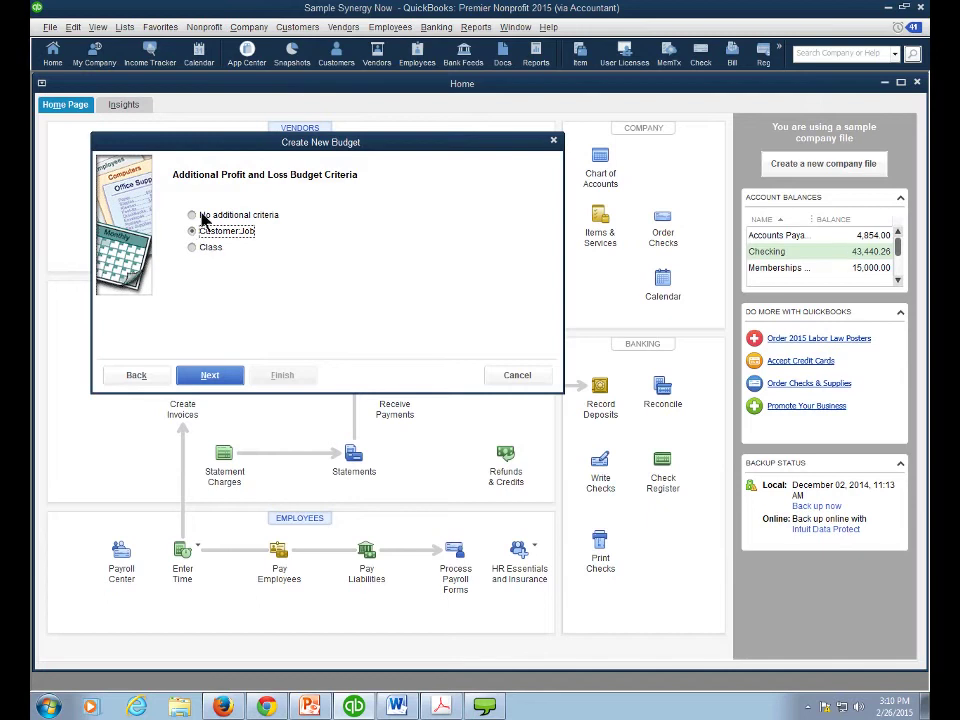
left_click(203, 218)
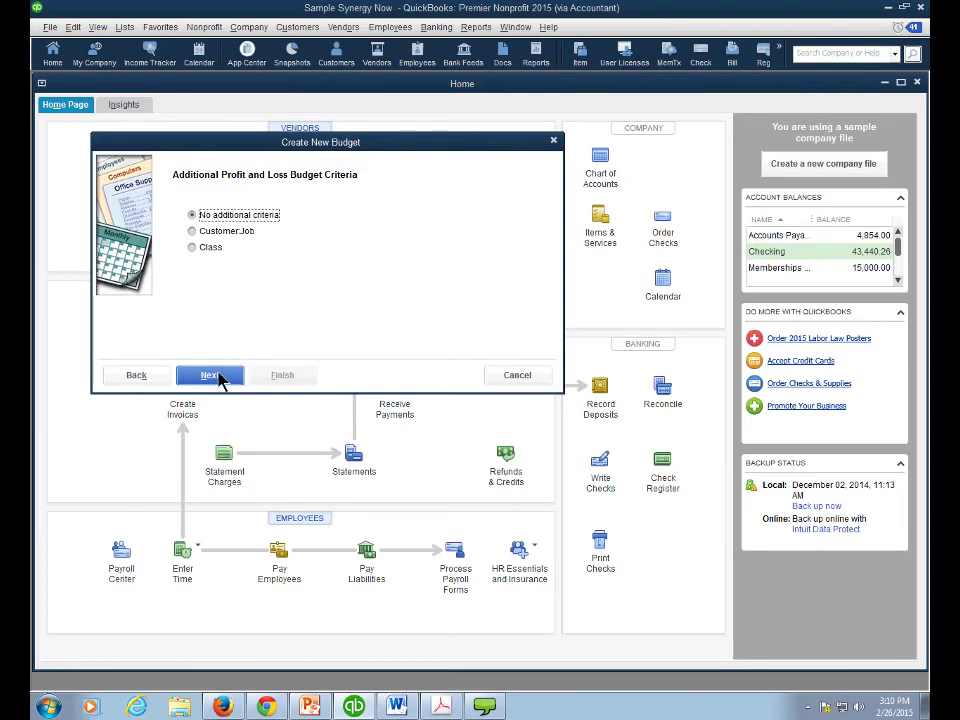
left_click(218, 377)
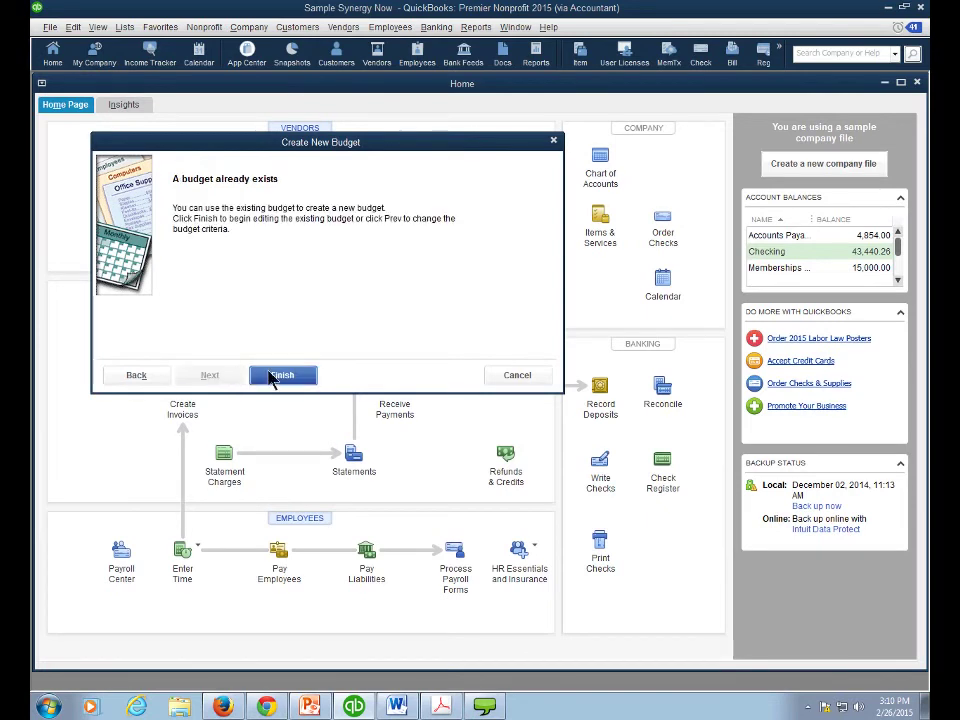
left_click(272, 376)
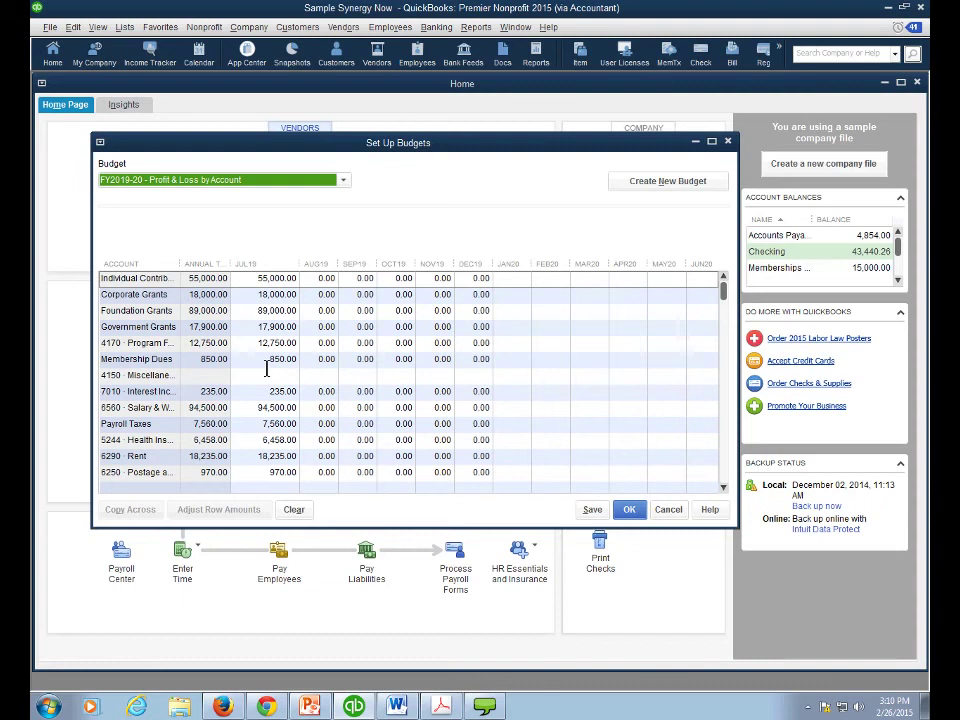
Move the budget window up and widen the Account and Annual Total columns
left_click_drag(353, 148, 362, 117)
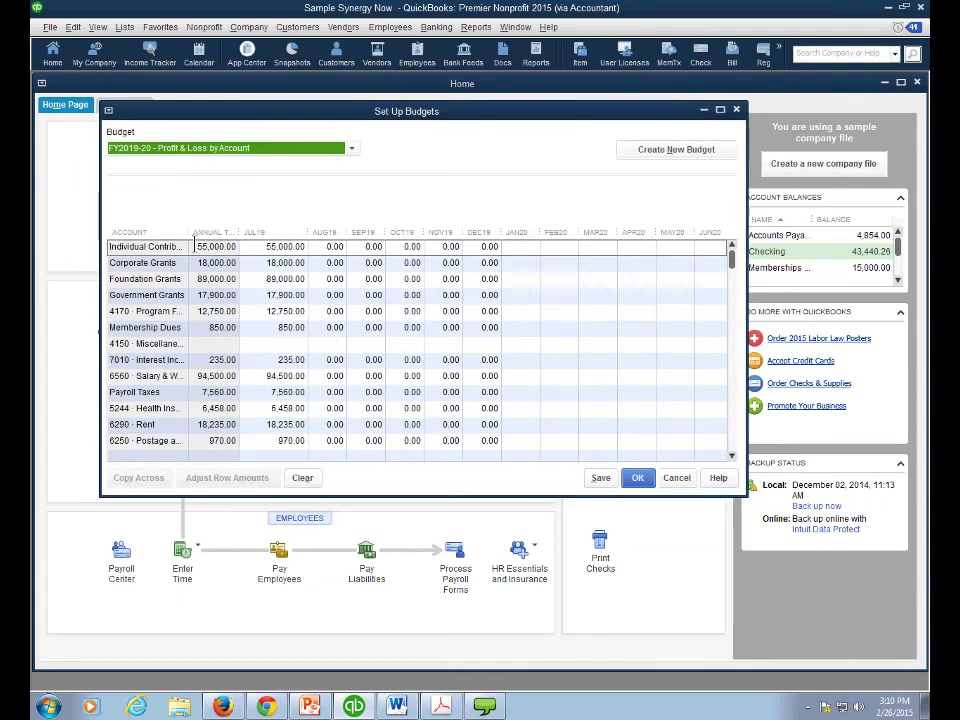
left_click_drag(188, 232, 222, 233)
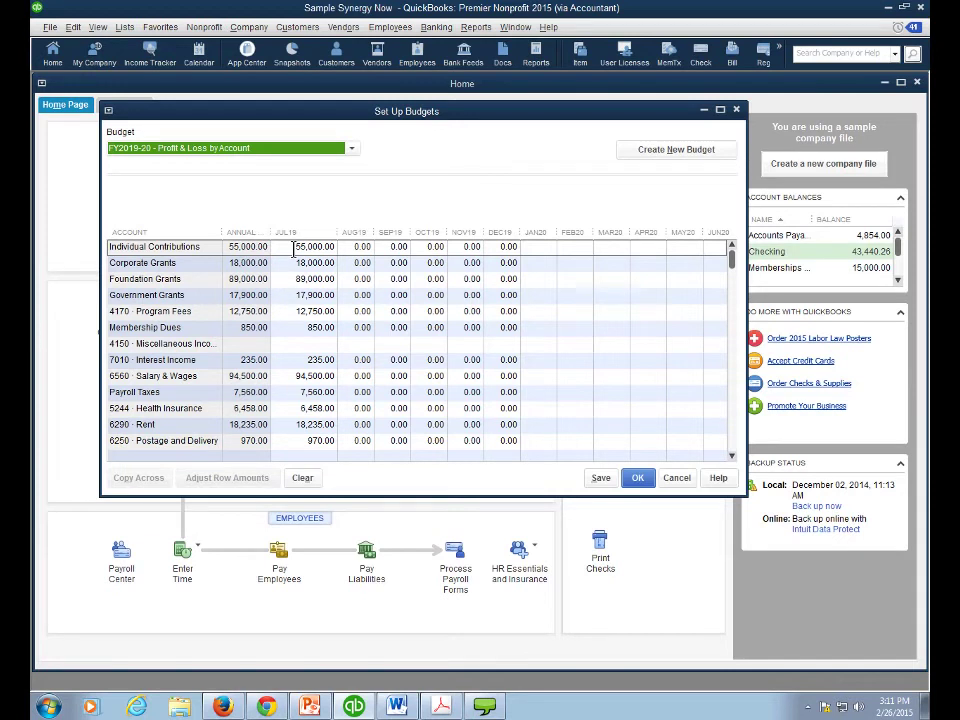
left_click(316, 263)
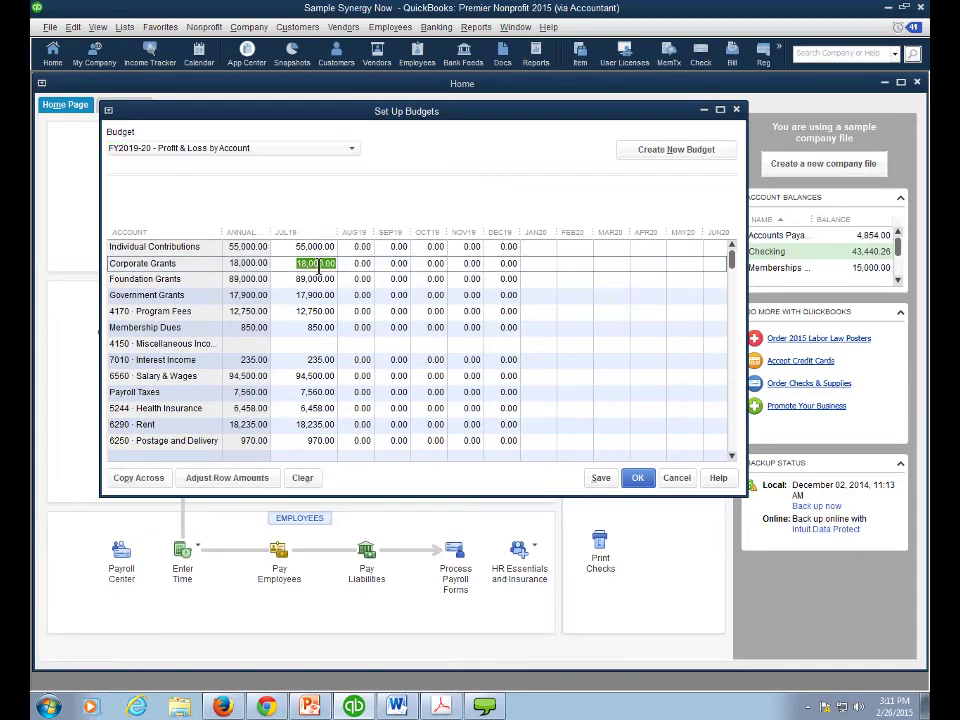
left_click_drag(271, 232, 303, 232)
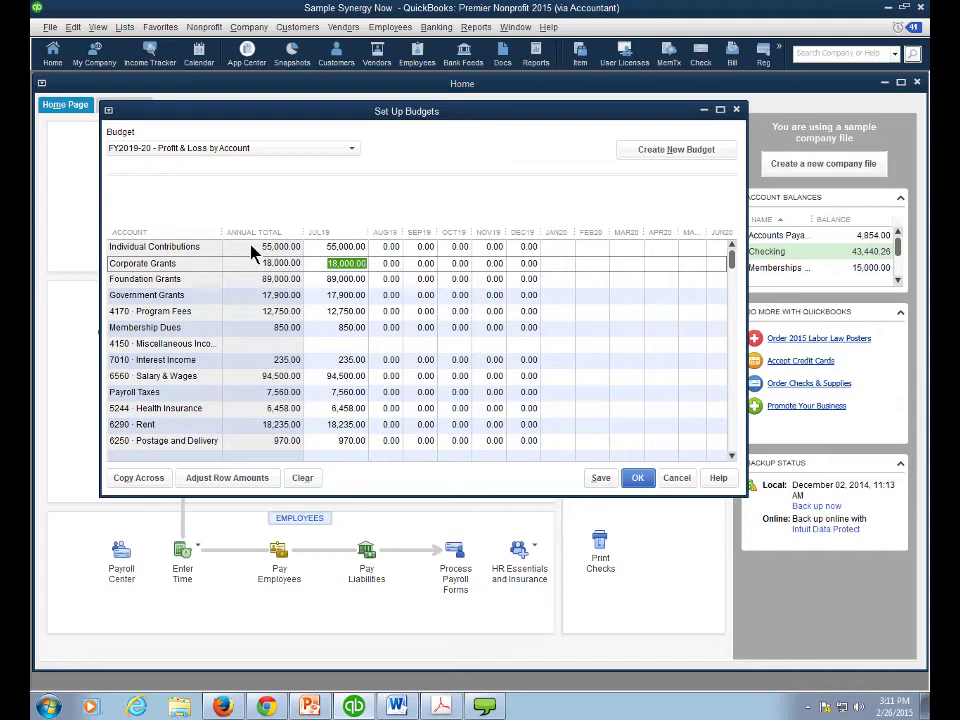
Enter 1,000.00 for 4150 · Miscellaneous Income in JUL19 and save the budget
left_click(325, 246)
left_click(326, 266)
left_click_drag(326, 266, 360, 263)
left_click(362, 280)
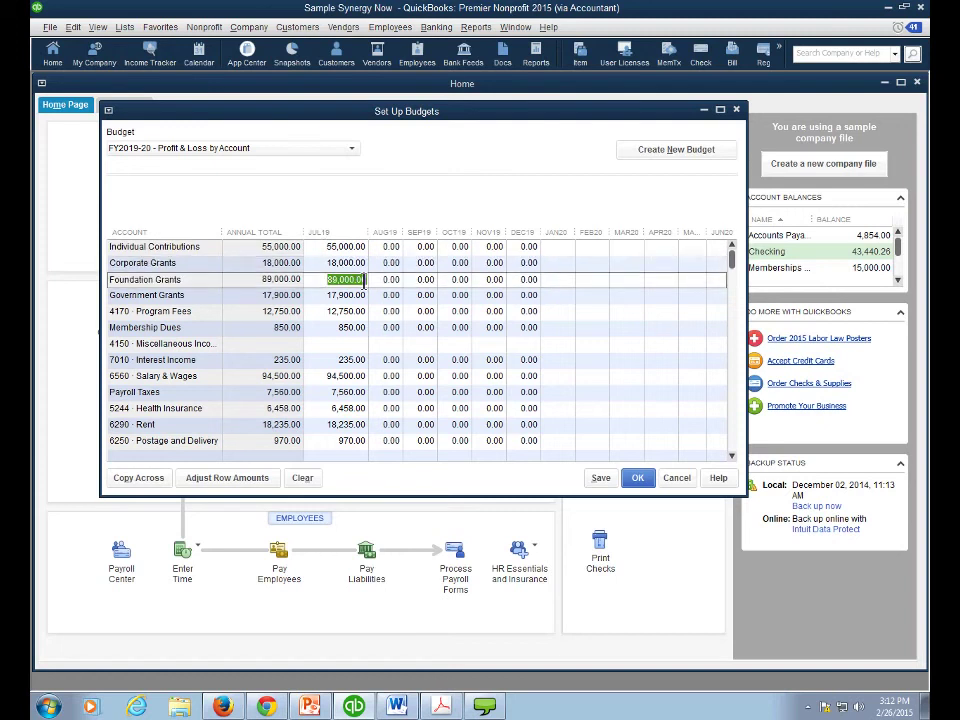
left_click(369, 296)
left_click(376, 312)
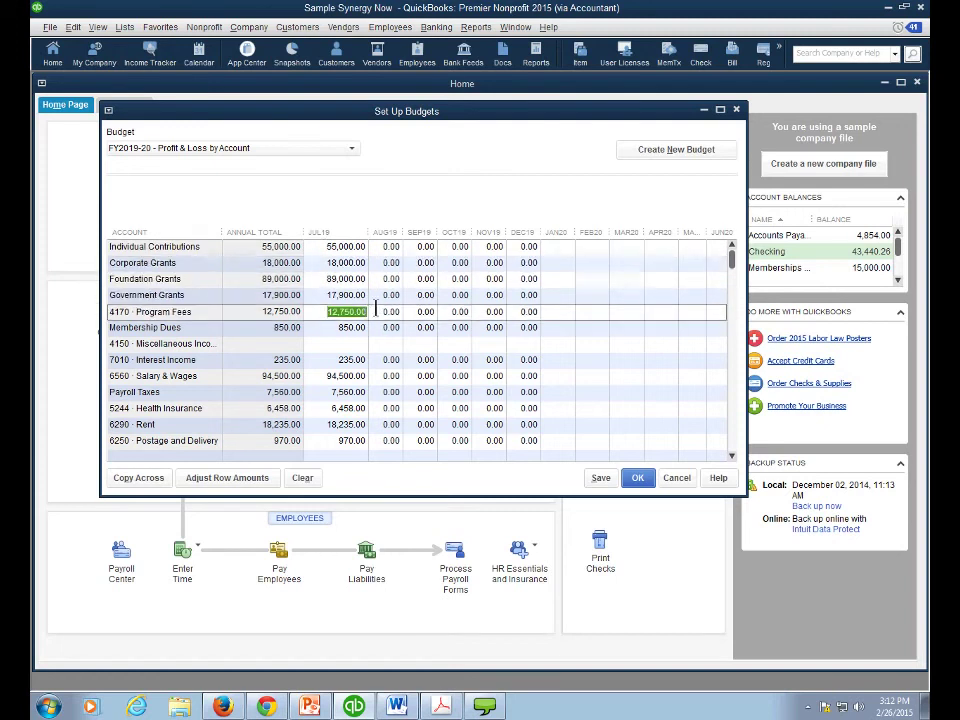
left_click(358, 343)
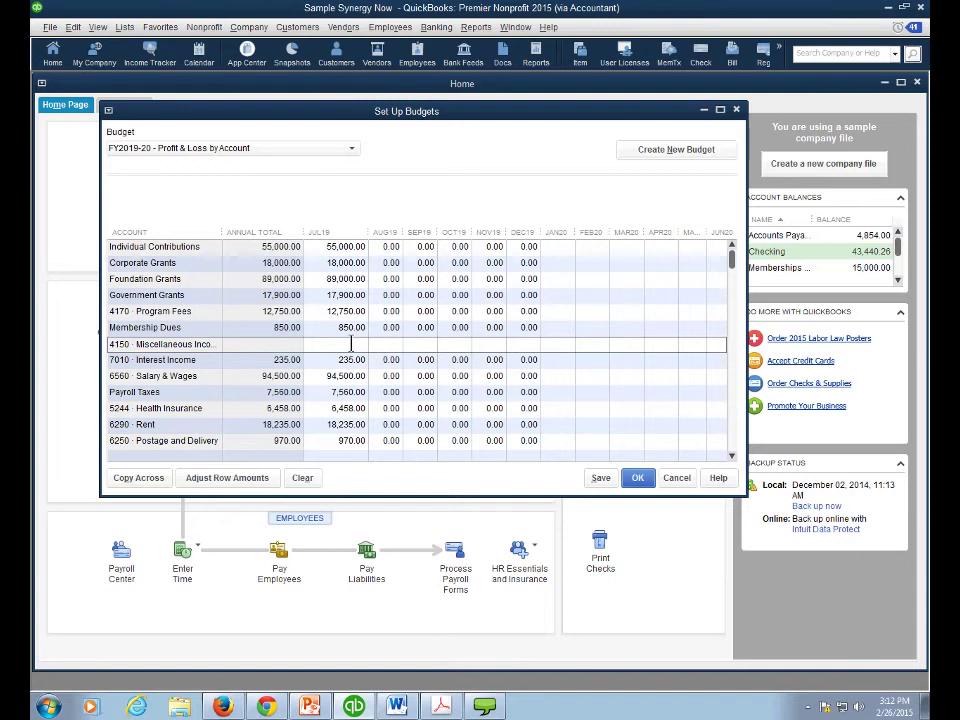
type("1000")
key("Tab")
left_click(600, 480)
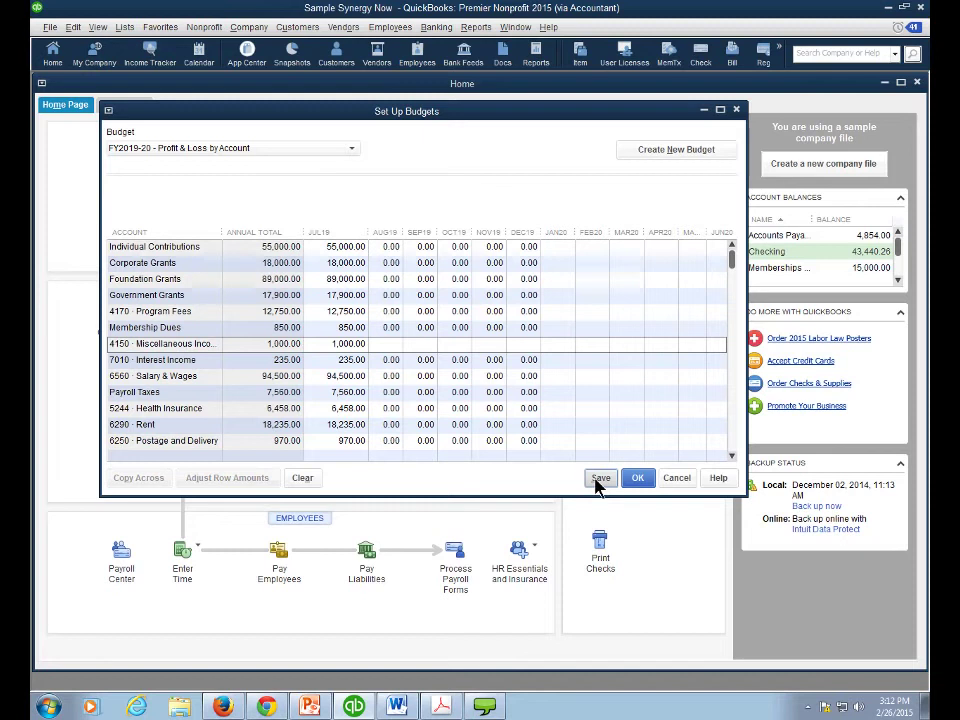
Close budget setup and create the FY2019-20 Profit & Loss Budget Overview in Account by Month layout
left_click(637, 478)
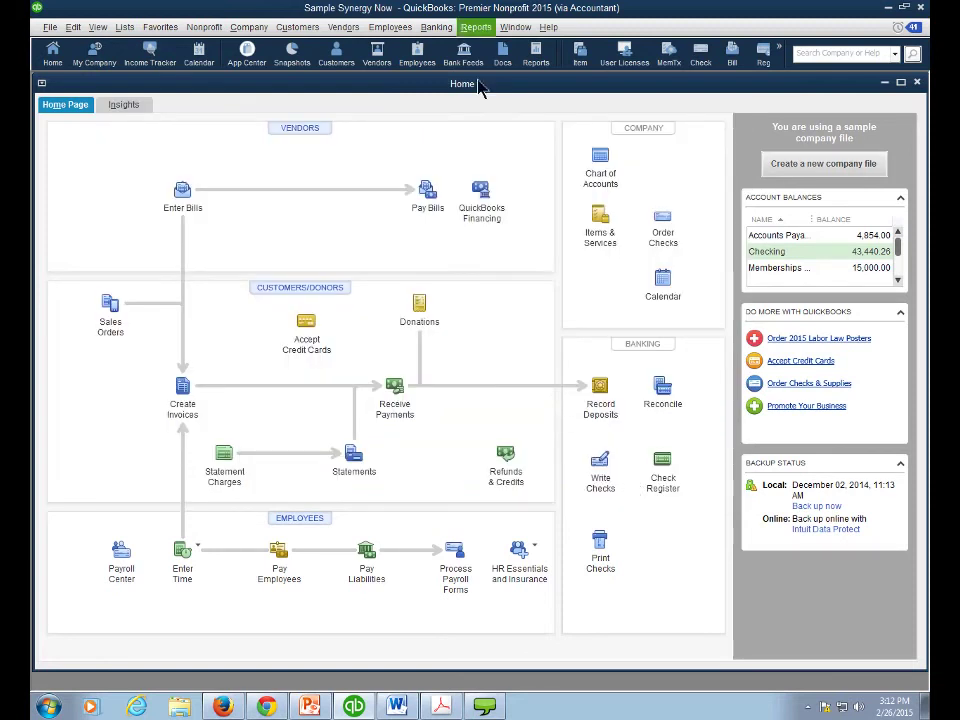
left_click(470, 30)
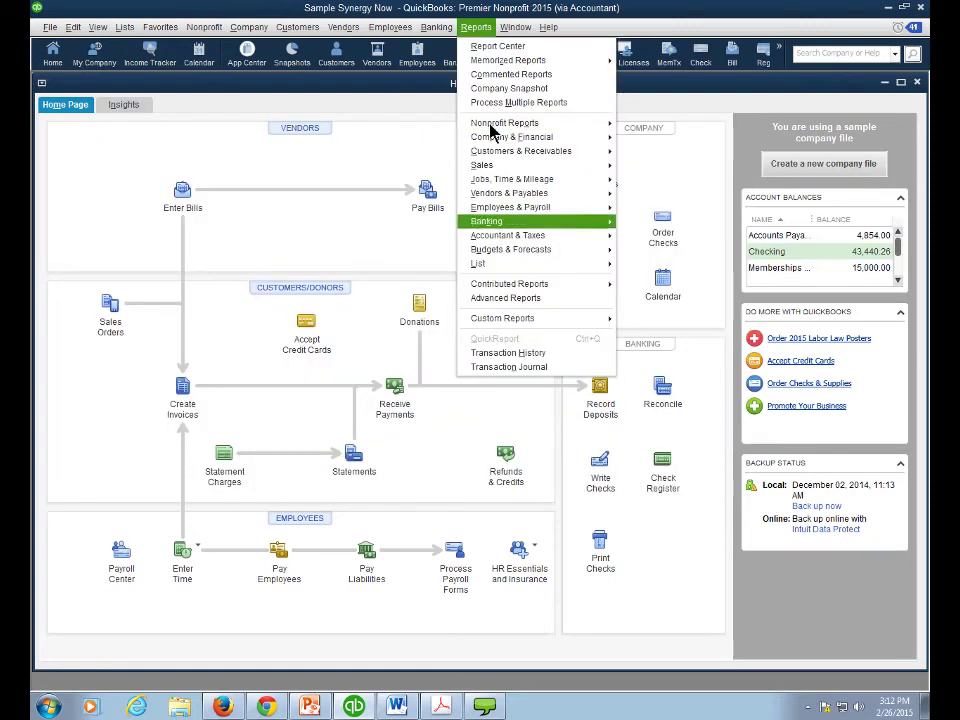
mouse_move(492, 258)
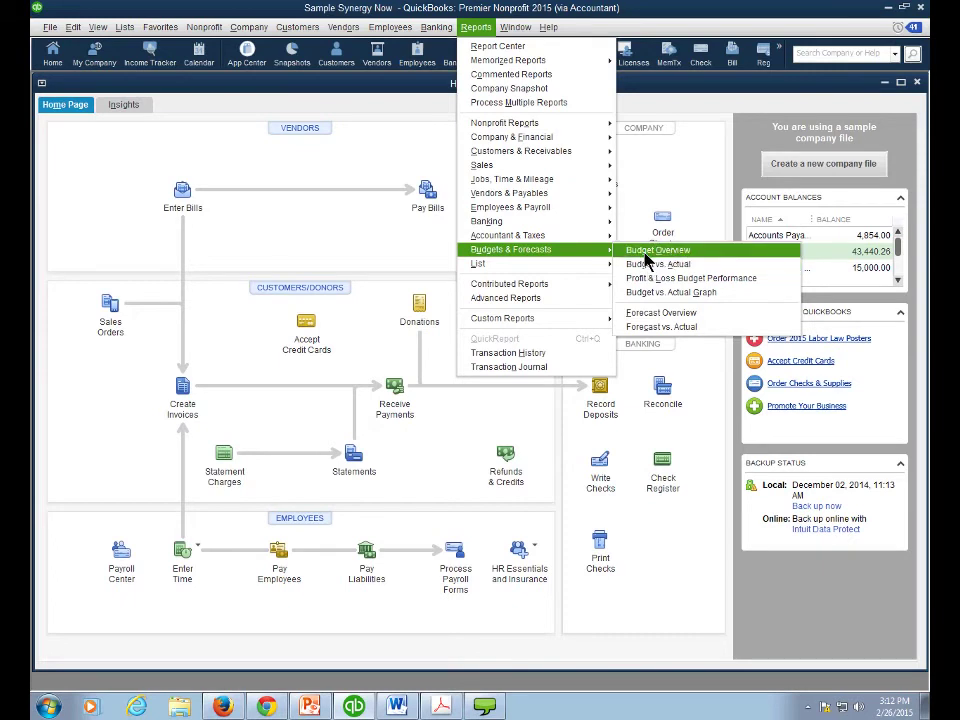
left_click(650, 254)
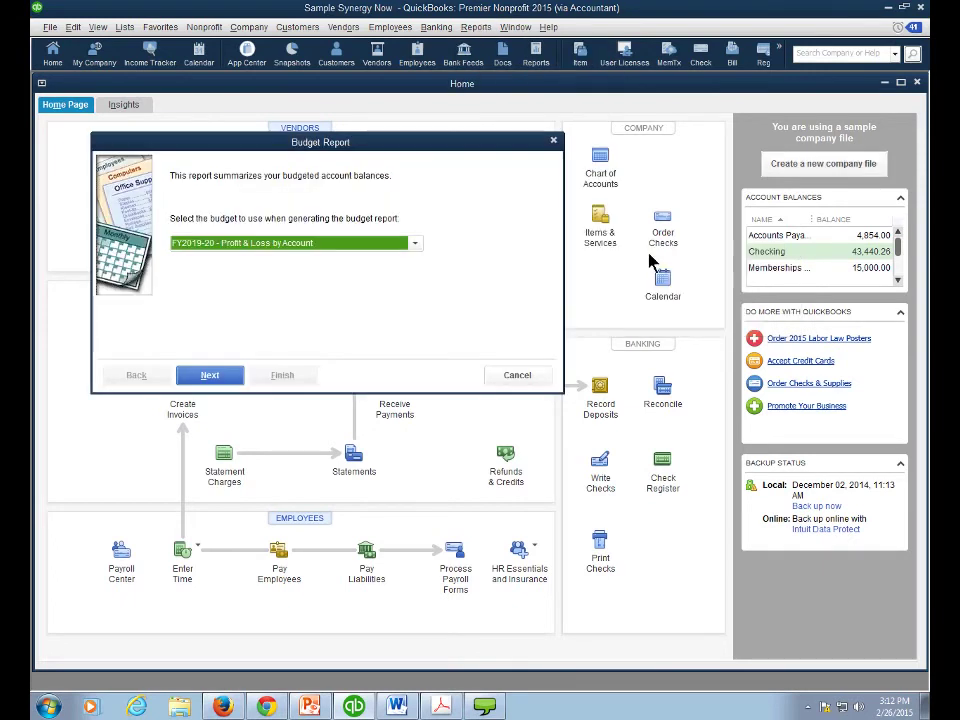
left_click(417, 249)
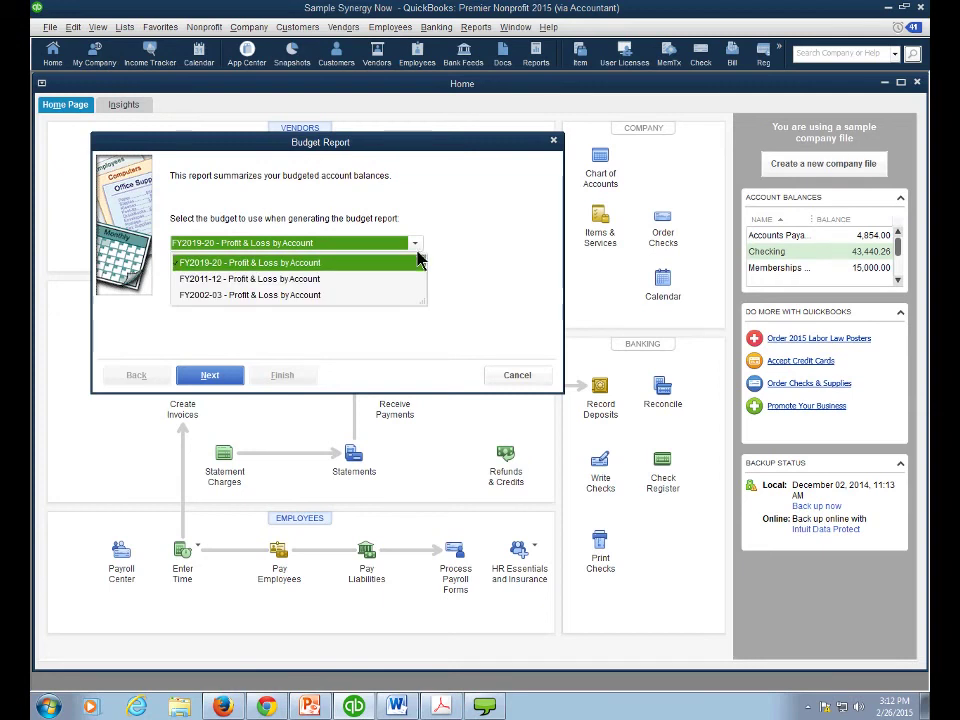
left_click(416, 262)
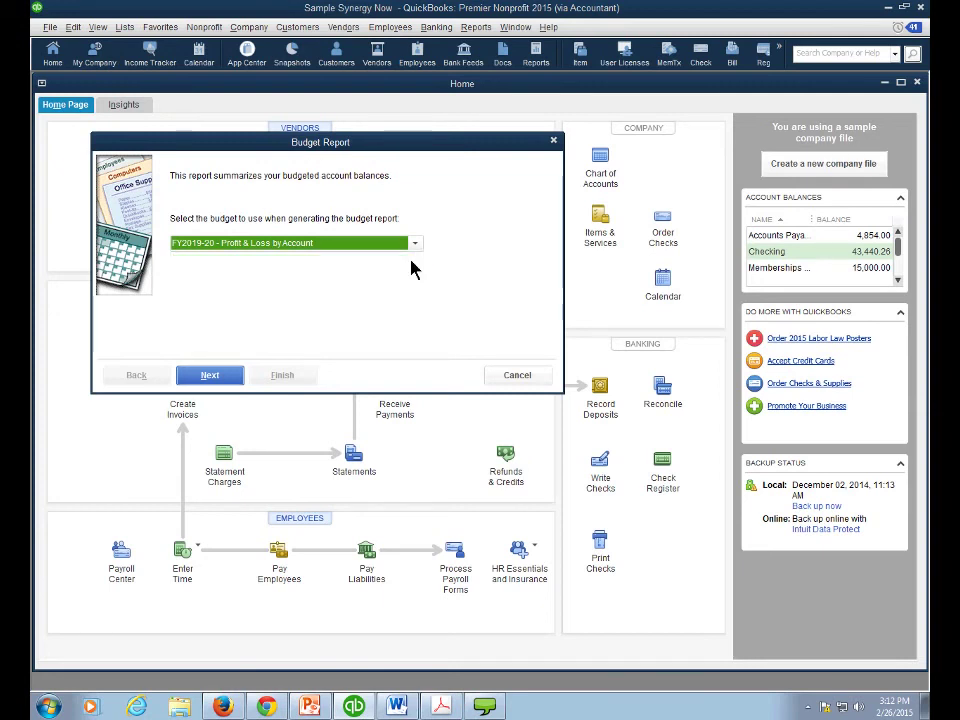
left_click(222, 377)
left_click(228, 382)
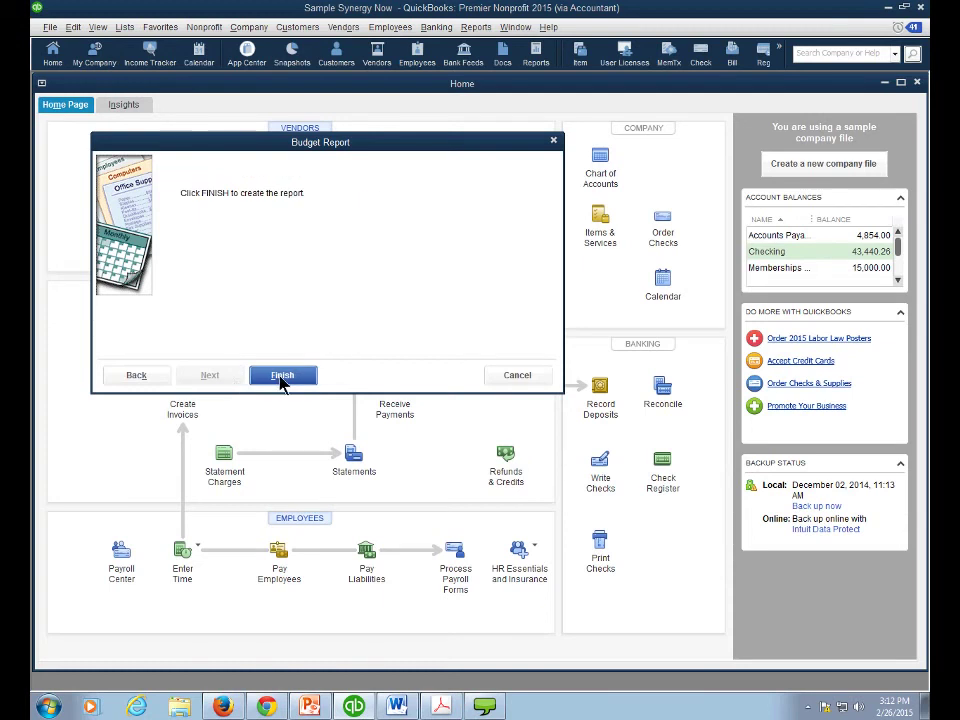
left_click(281, 380)
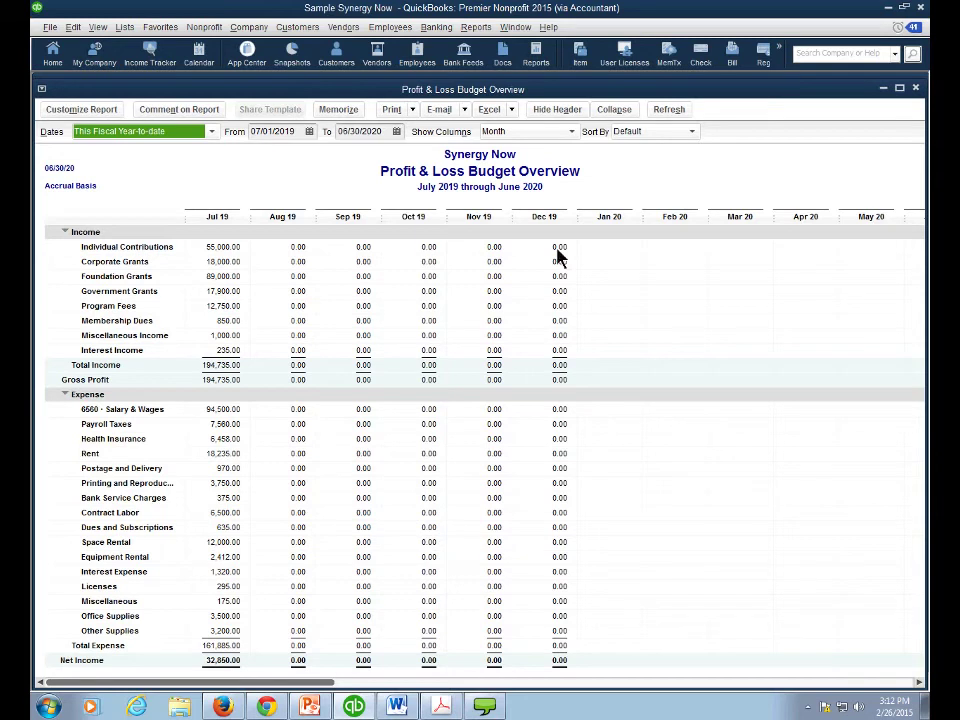
Set the Budget Overview columns to Total only, then bring up the ReadyTalk conference controls
left_click(571, 132)
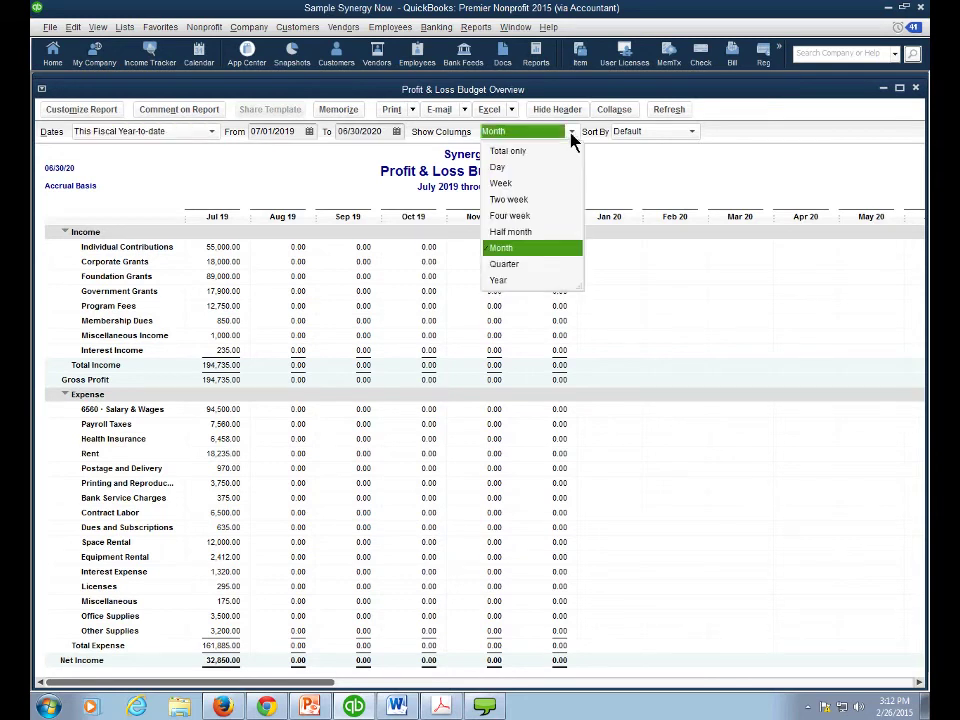
left_click(521, 155)
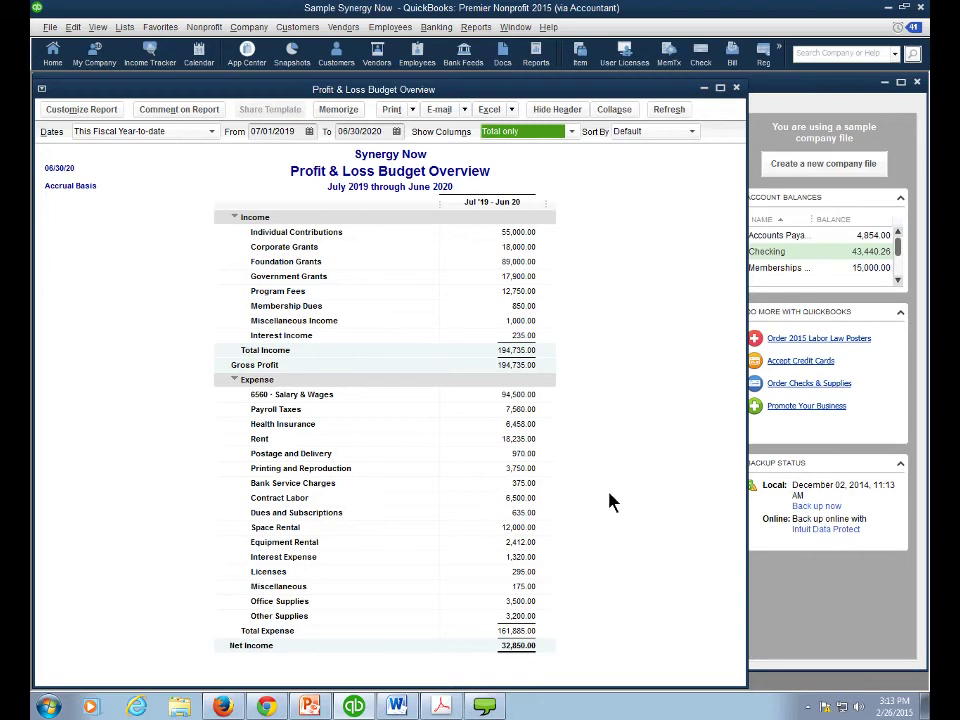
mouse_move(490, 706)
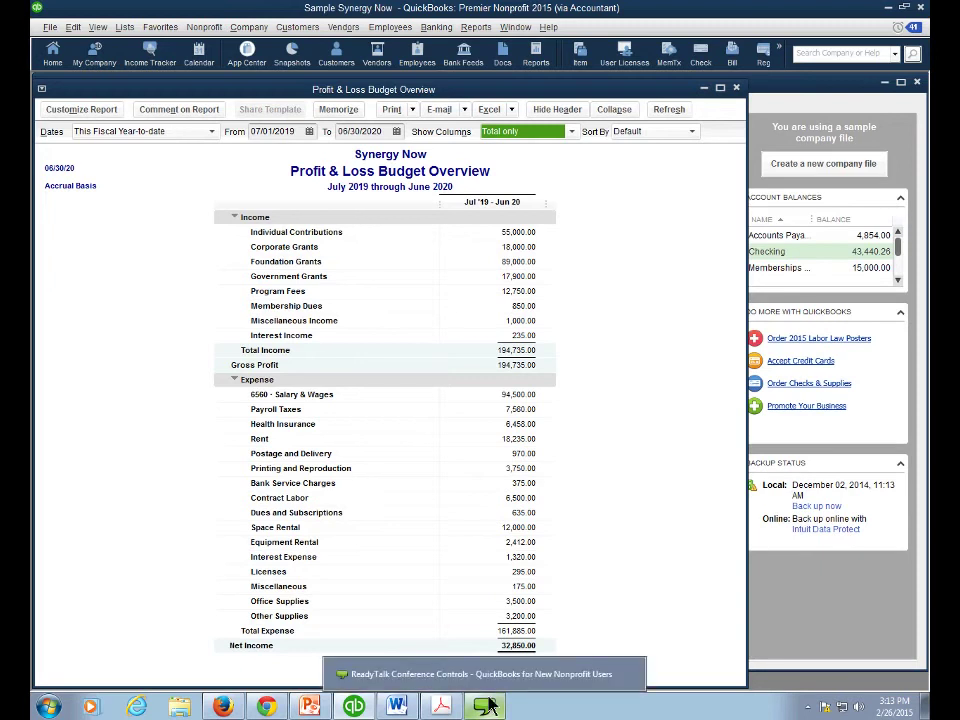
left_click(489, 706)
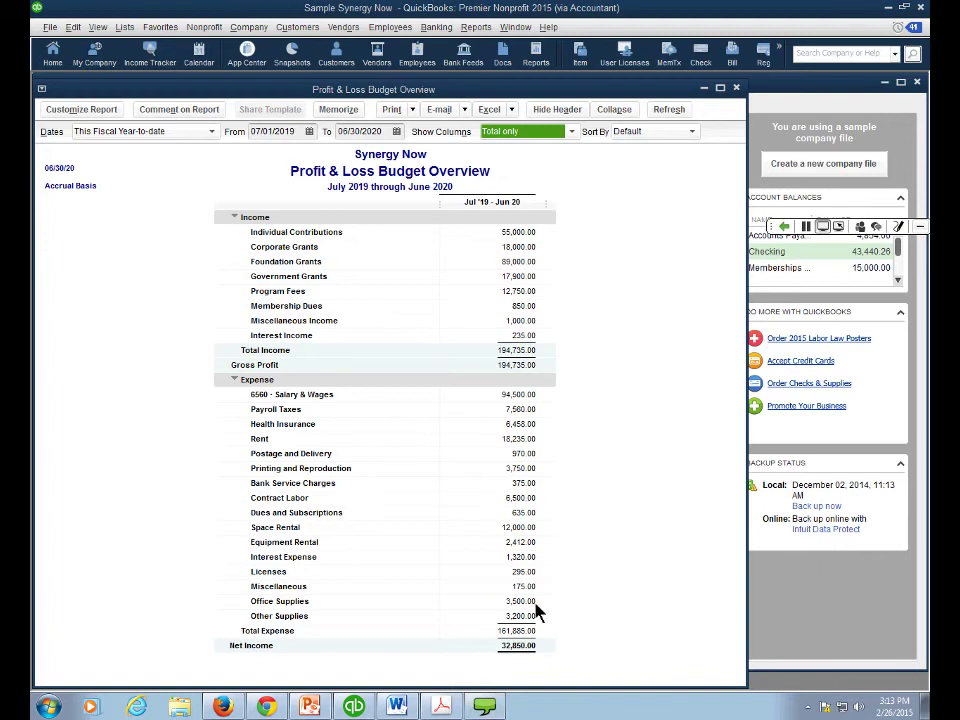
Stop desktop sharing and advance to the 'Intuit & QuickBooks Made Easy Donation Programs Through TechSoup' slide
left_click(786, 232)
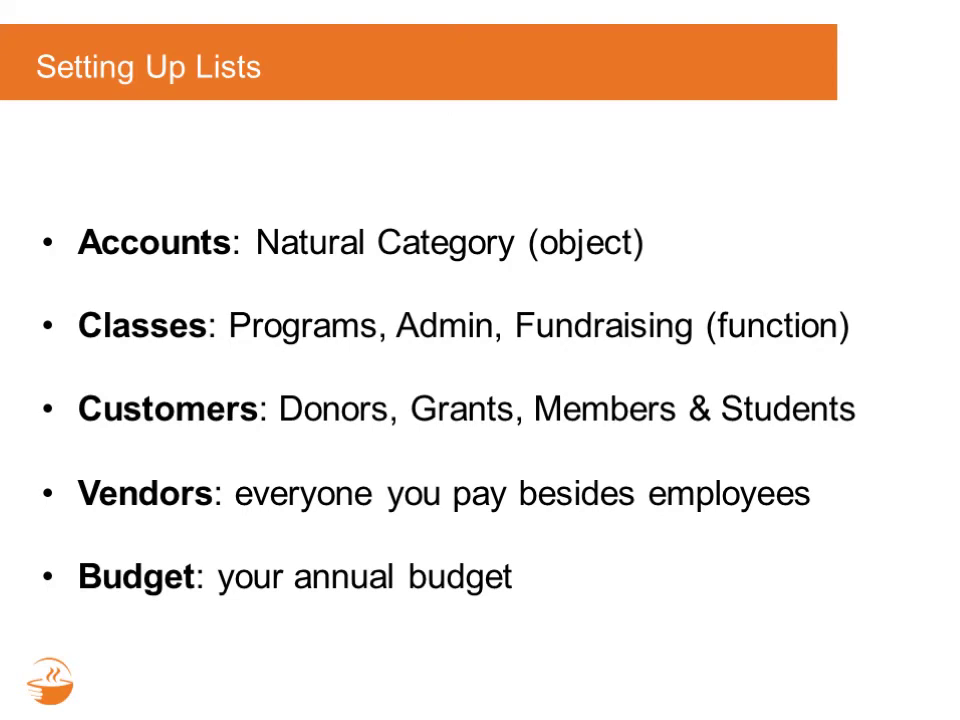
key("Right")
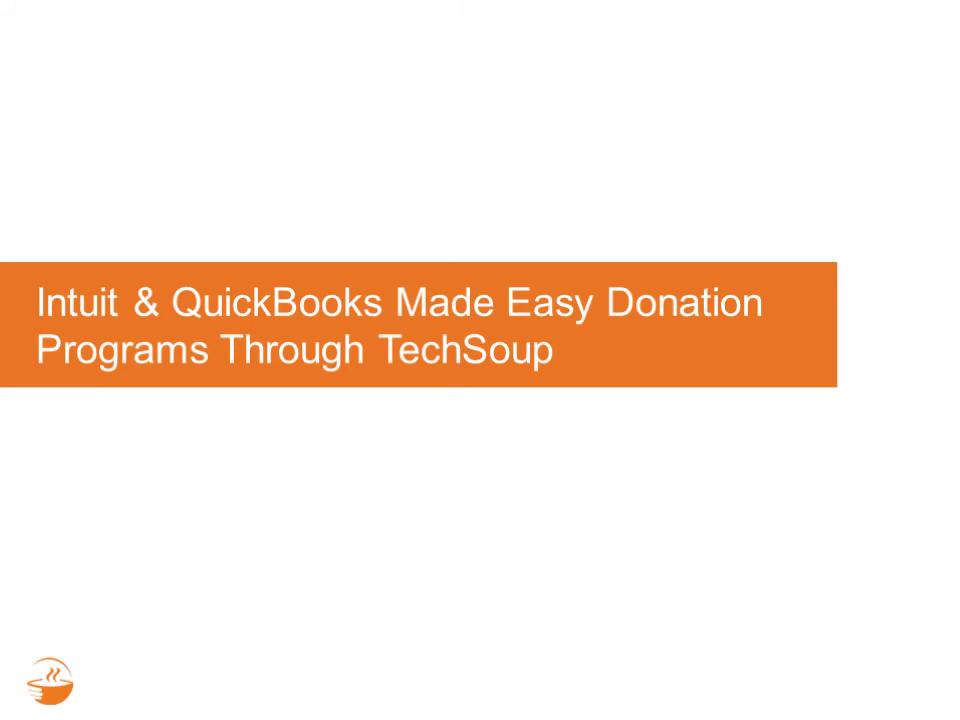
Advance through the Intuit Donation Program and QuickBooks 2015 slides to the 2014 Special Offer ($30/$65/$19)
key("Right")
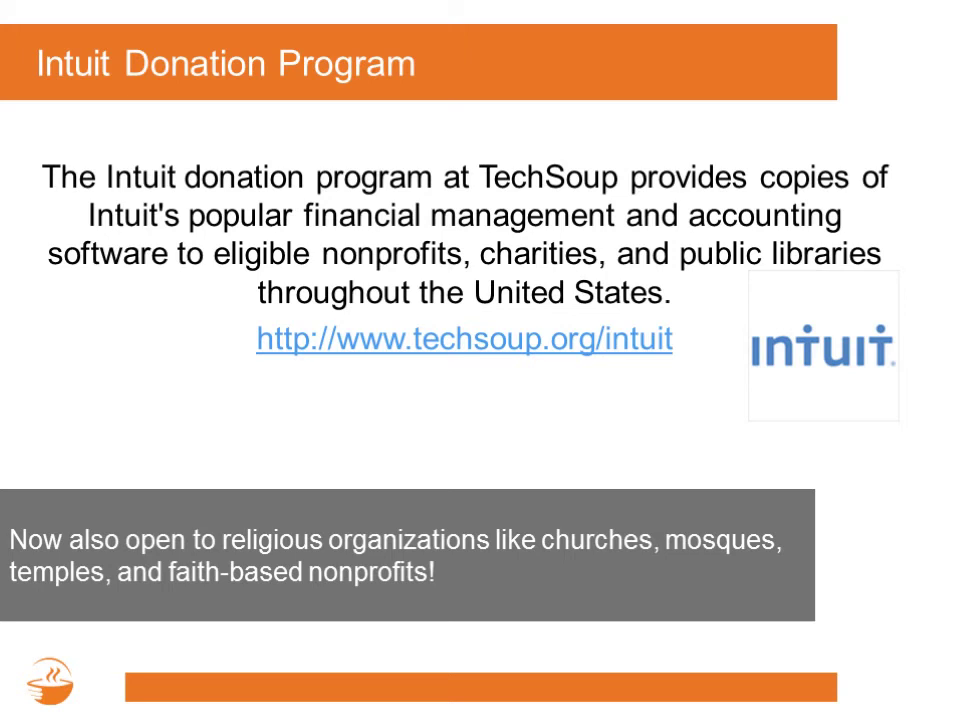
key("Right")
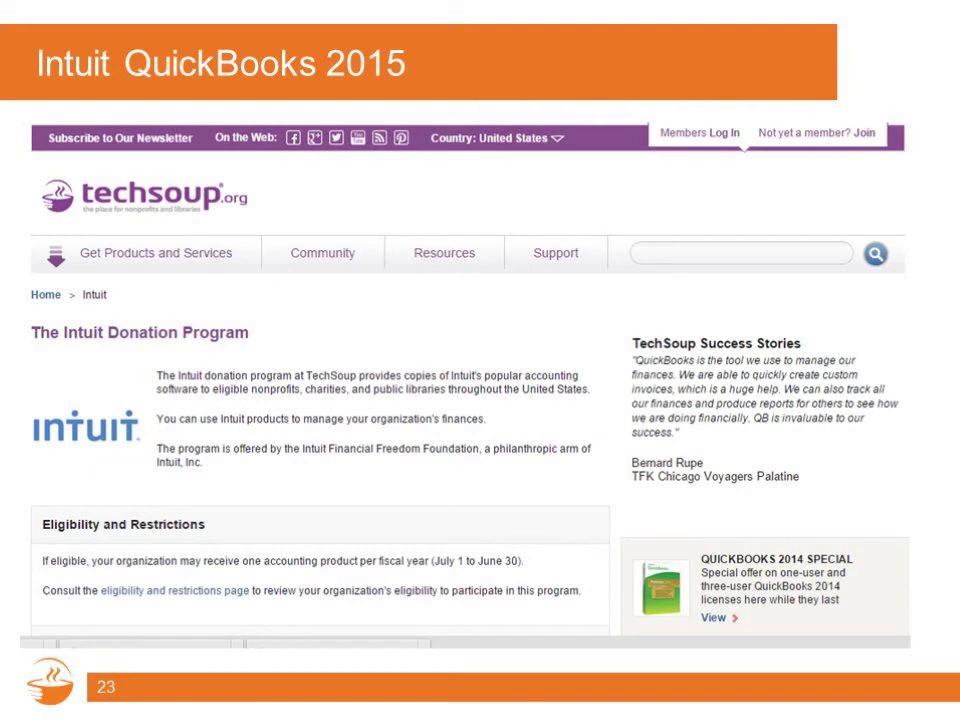
key("Right")
key("Right")
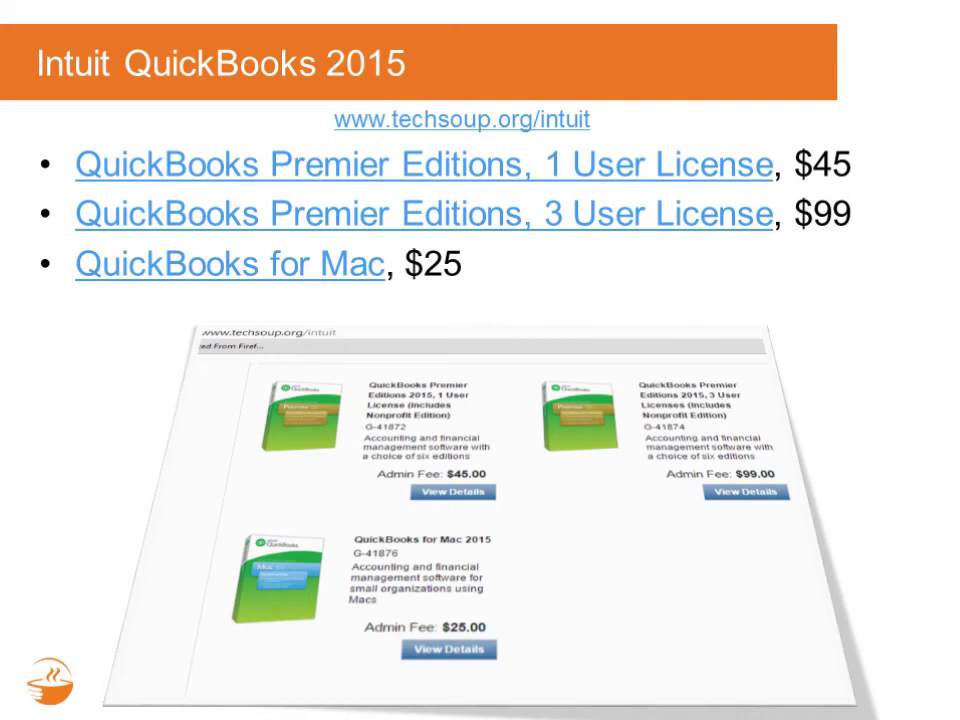
key("Right")
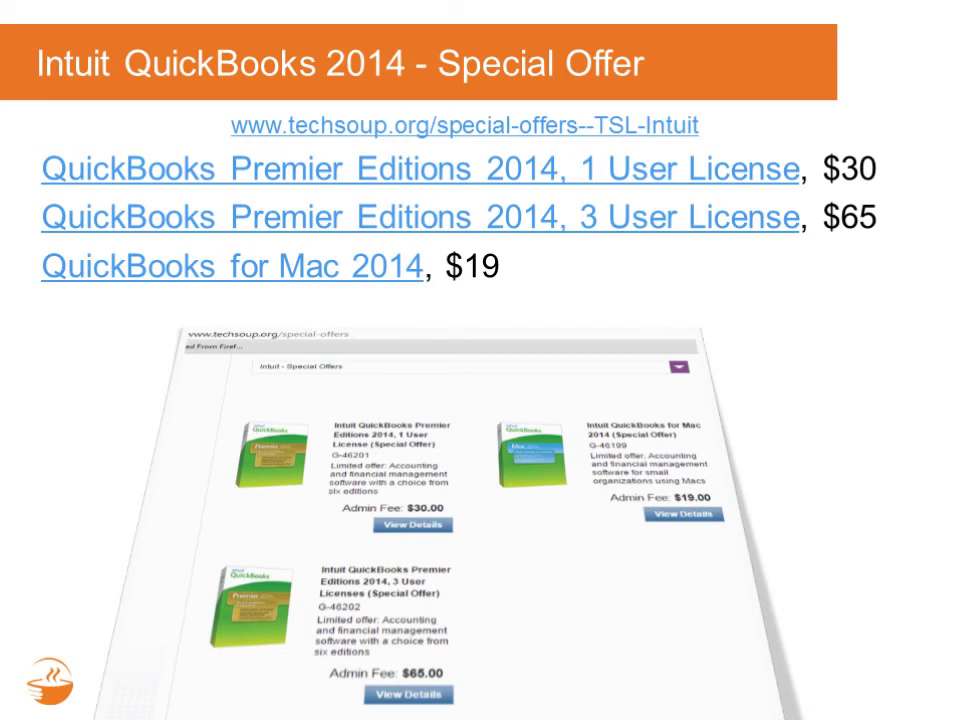
Step past the QuickBooks Made Easy $39/$99 links slide to slide 28, Additional Resources
key("Right")
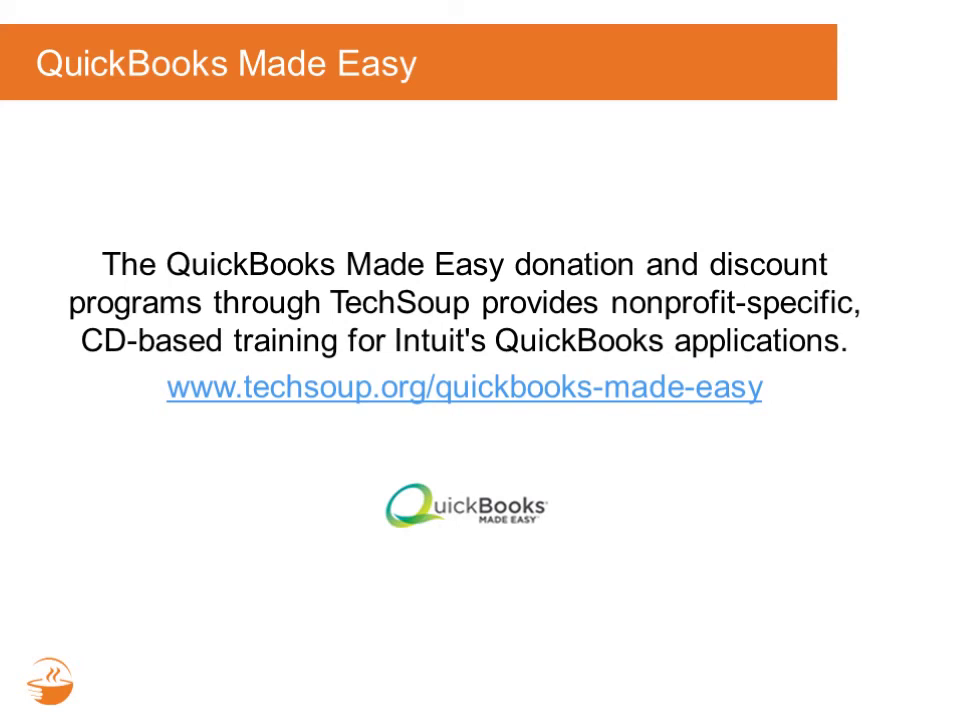
key("Right")
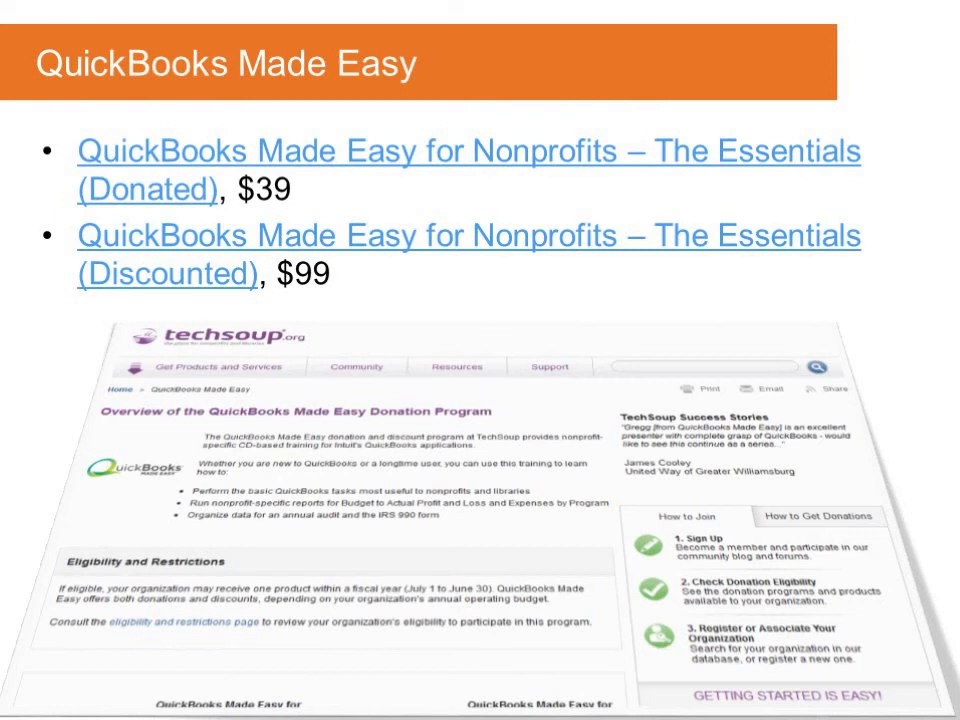
key("Right")
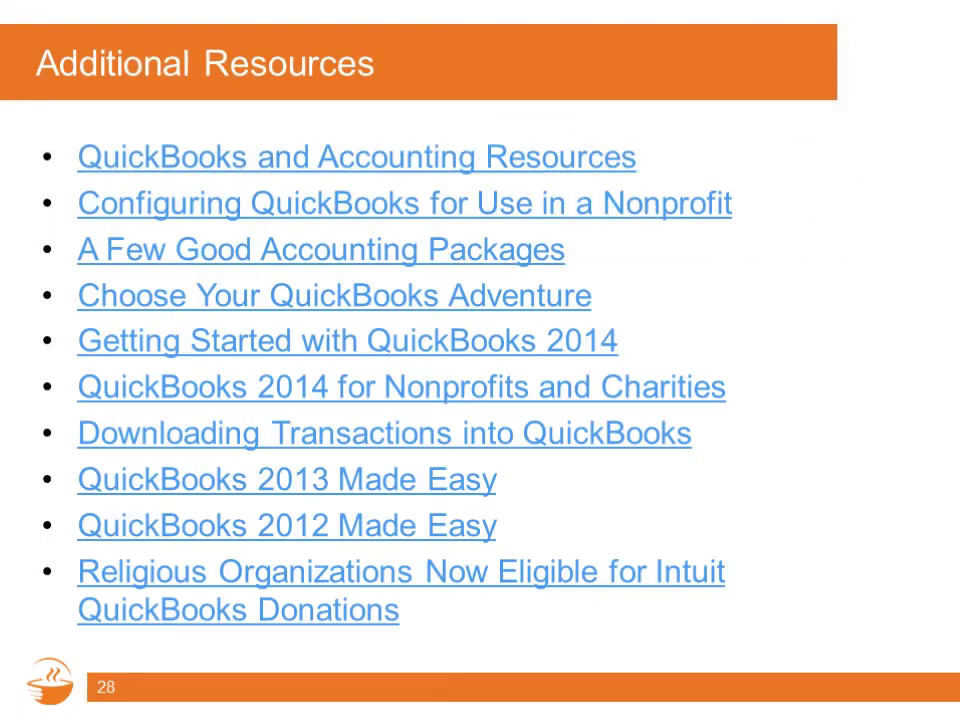